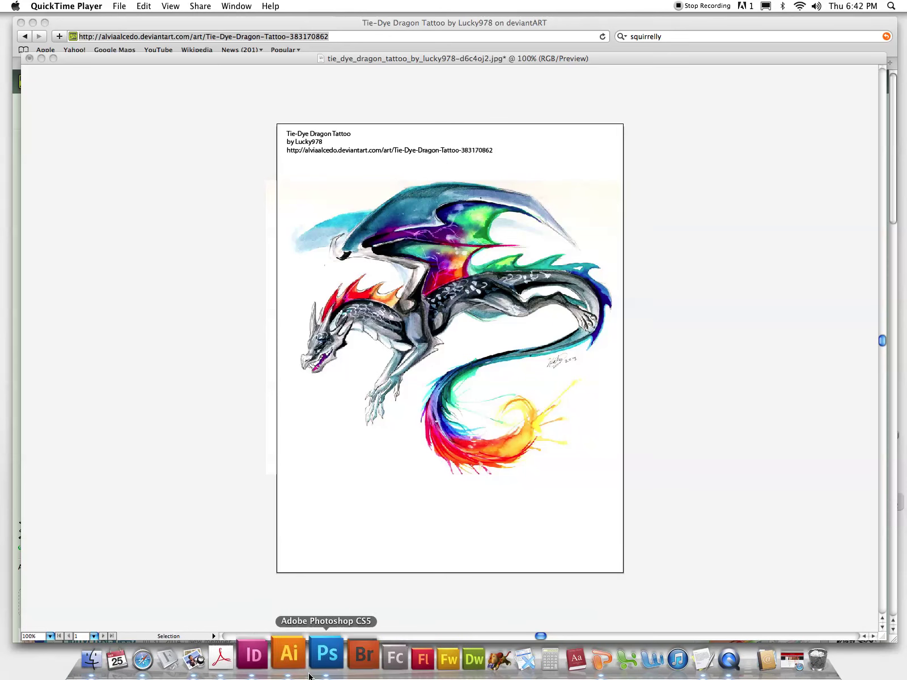
- Back in Illustrator, lock Layer 1 so the tie-dye dragon painting can't move
click(295, 657)
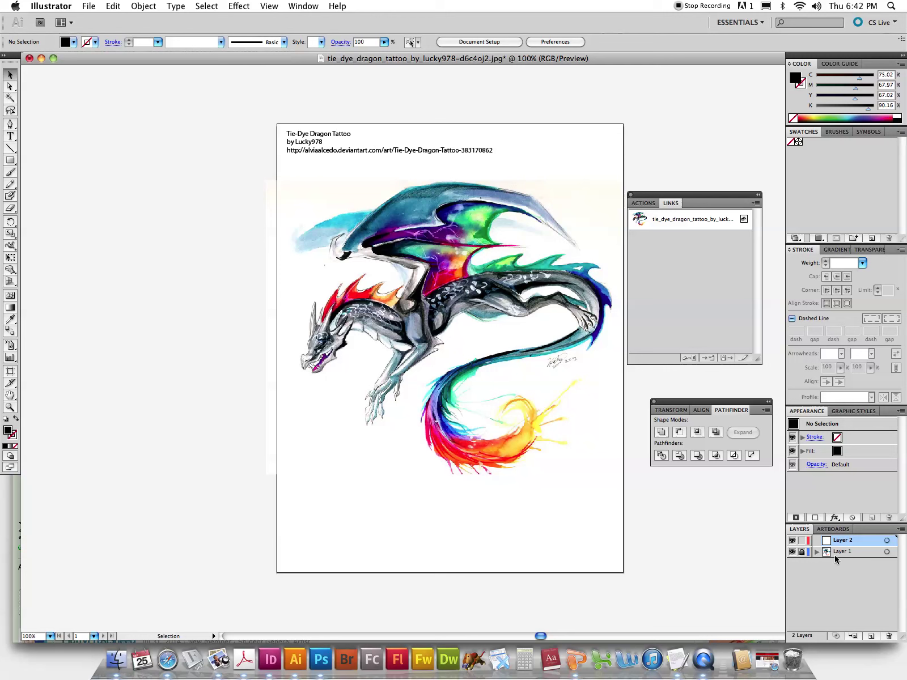
click(802, 552)
- Float the Pen tool flyout and trace the upper wing's top edge out to its tip
drag(10, 123, 134, 147)
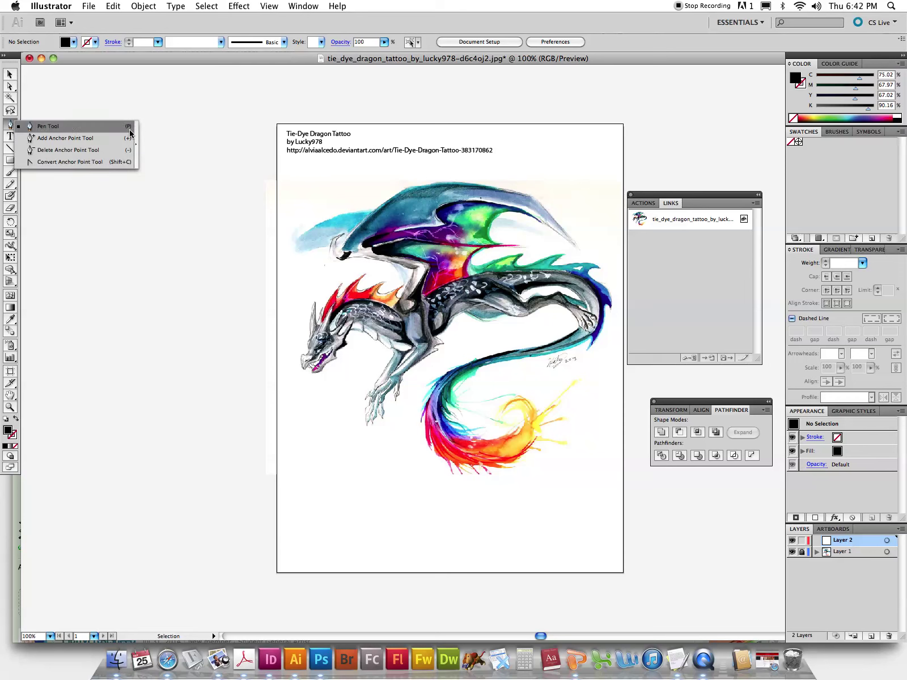
mouse_move(61, 124)
mouse_down()
mouse_move(181, 170)
mouse_move(208, 223)
mouse_up()
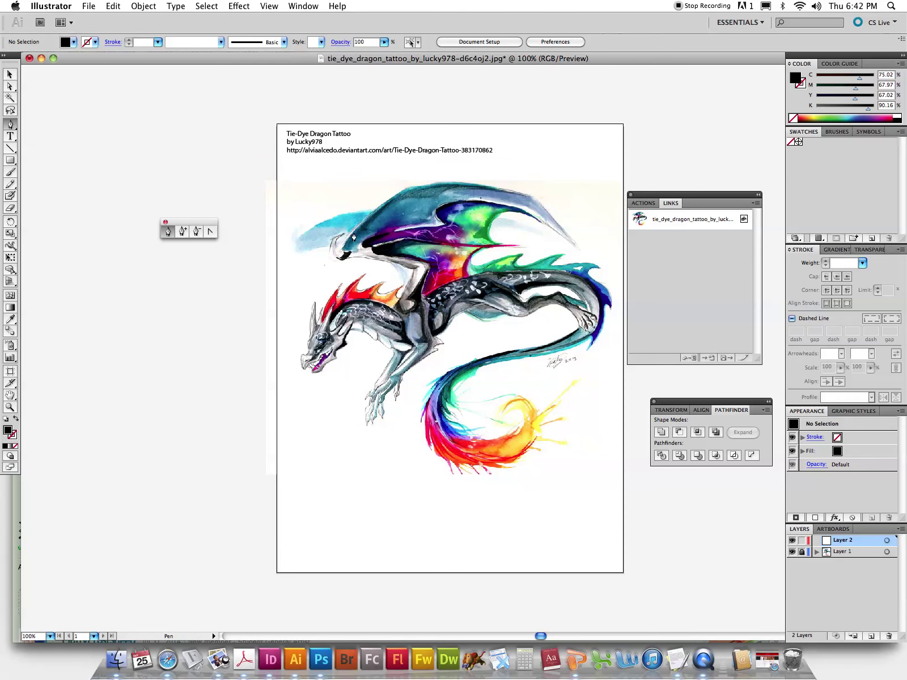
mouse_move(339, 249)
mouse_down()
mouse_move(429, 187)
mouse_move(457, 182)
mouse_up()
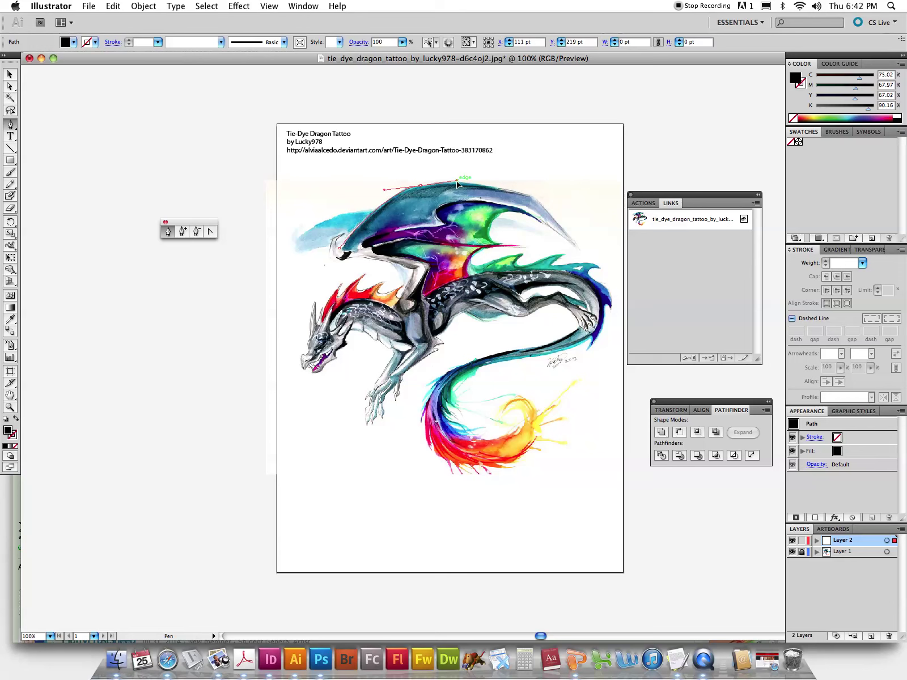
drag(530, 196, 558, 207)
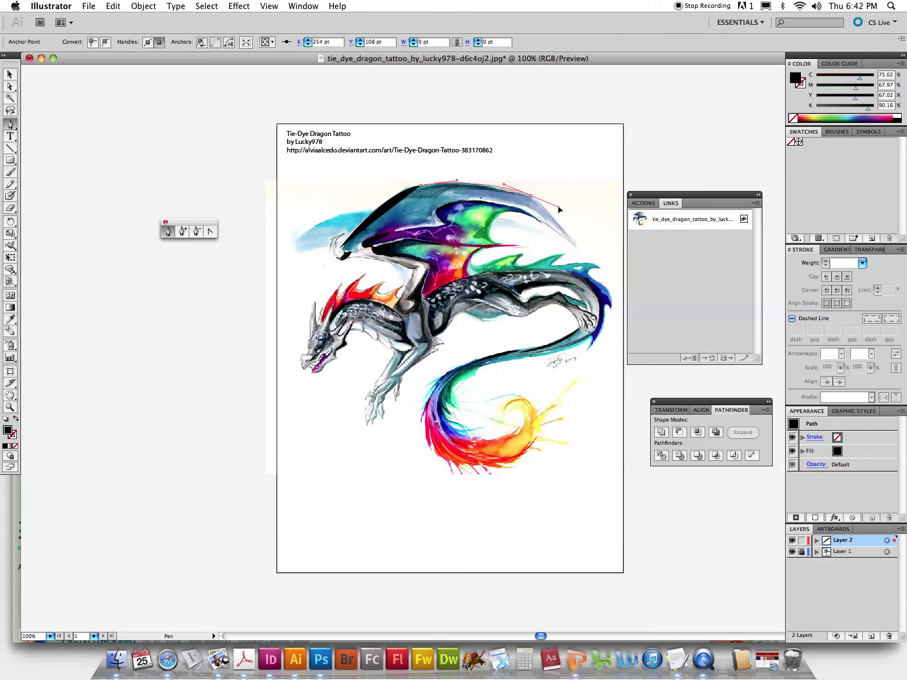
click(577, 250)
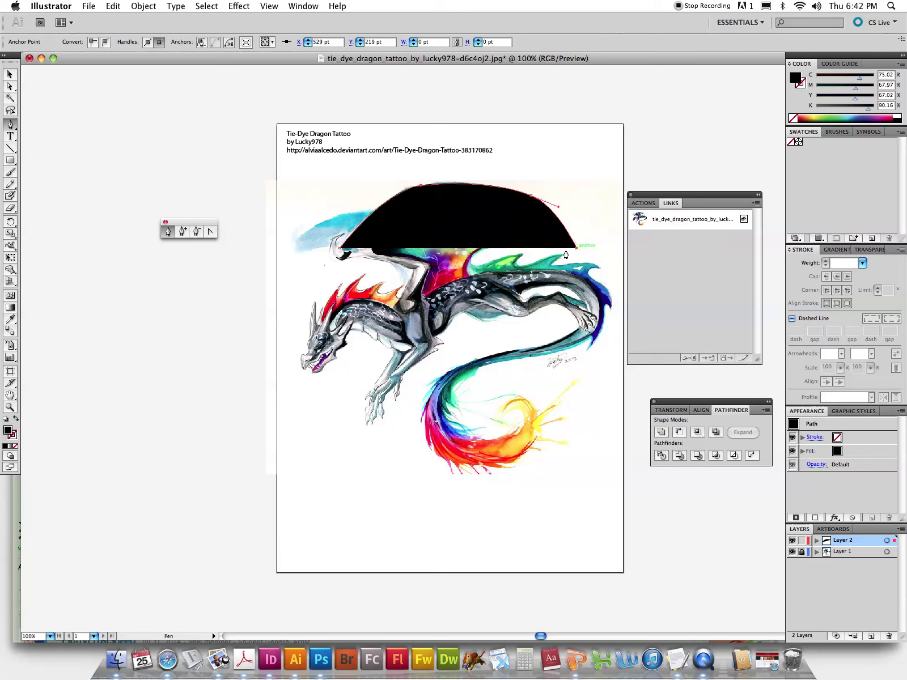
click(16, 418)
key(ctrl+z)
key(ctrl+z)
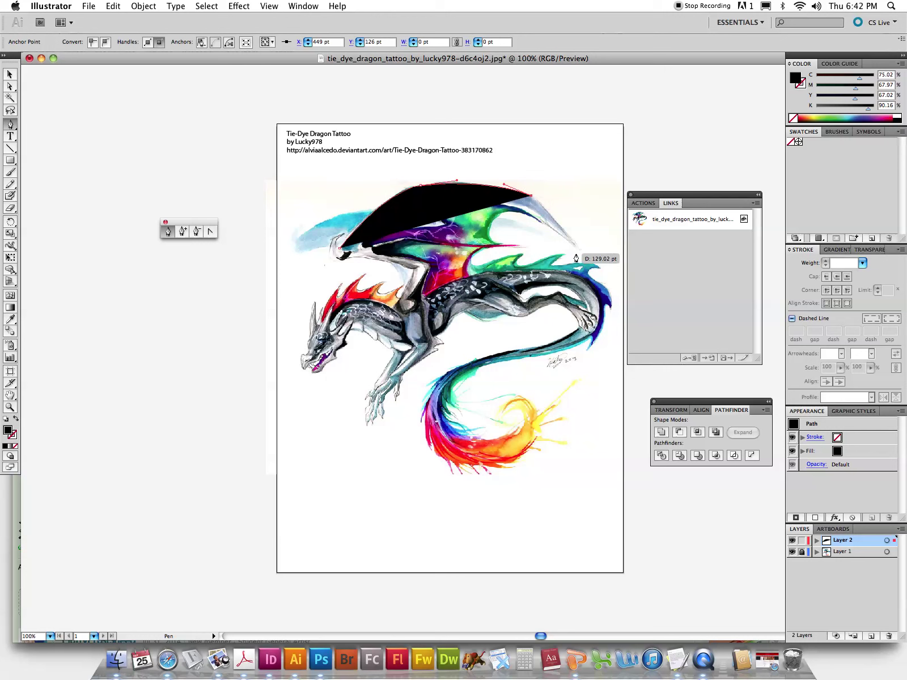
- Make the path a black outline with no fill and close it along the wing's lower edge
click(577, 247)
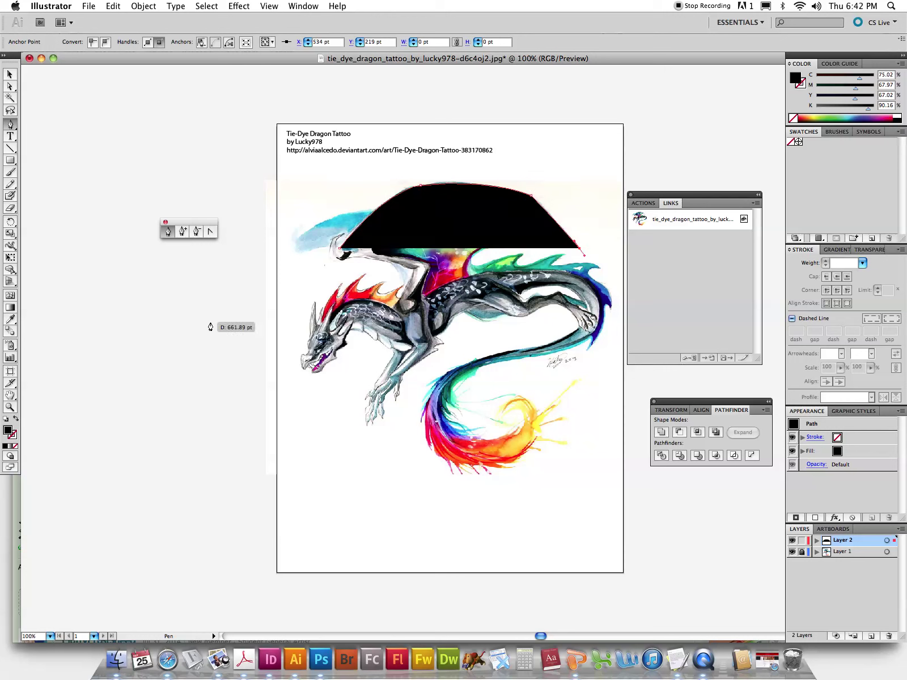
click(16, 418)
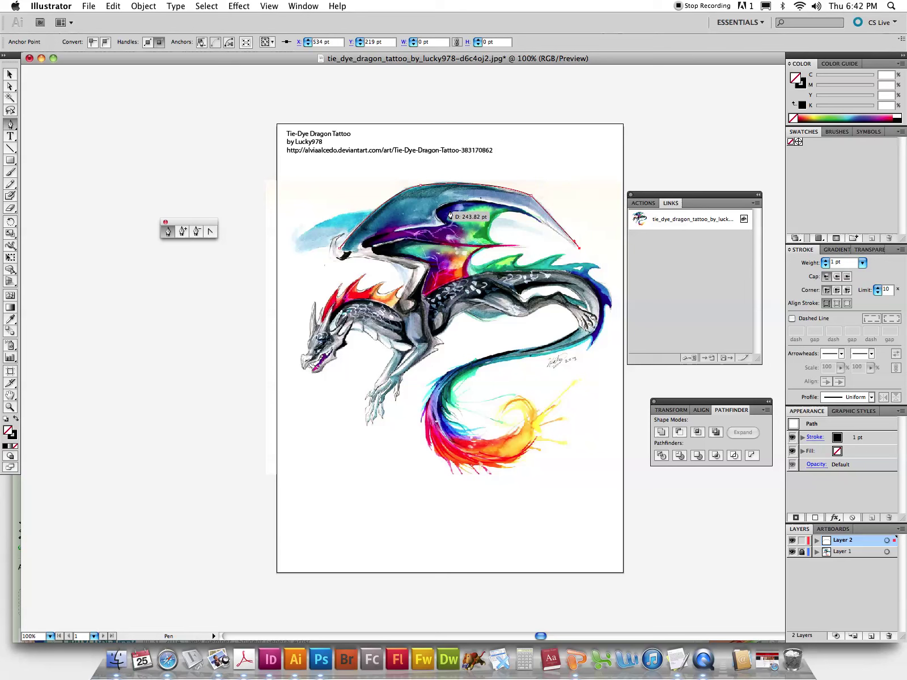
click(522, 208)
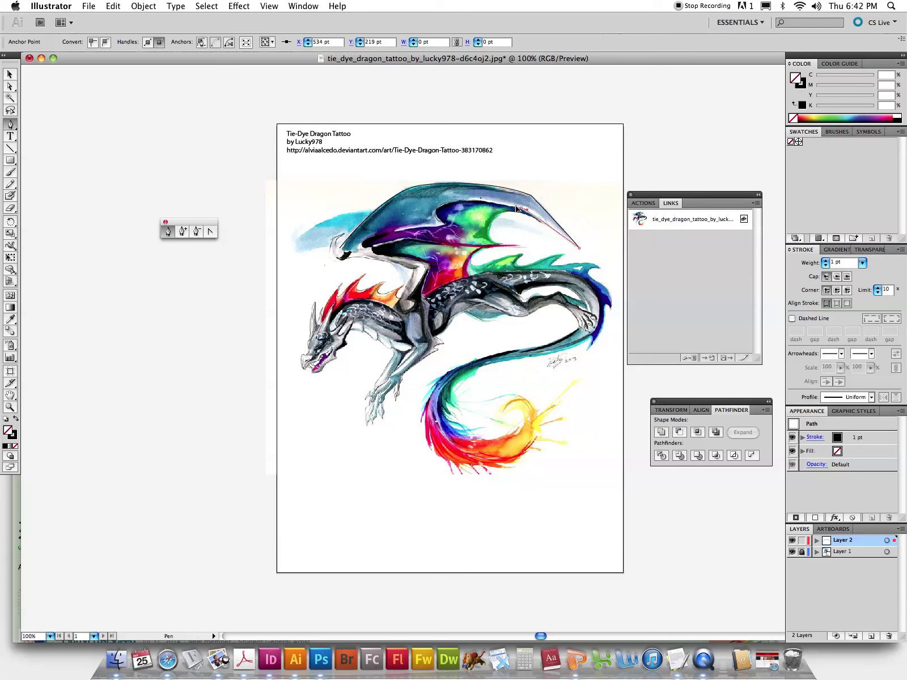
drag(438, 214, 431, 233)
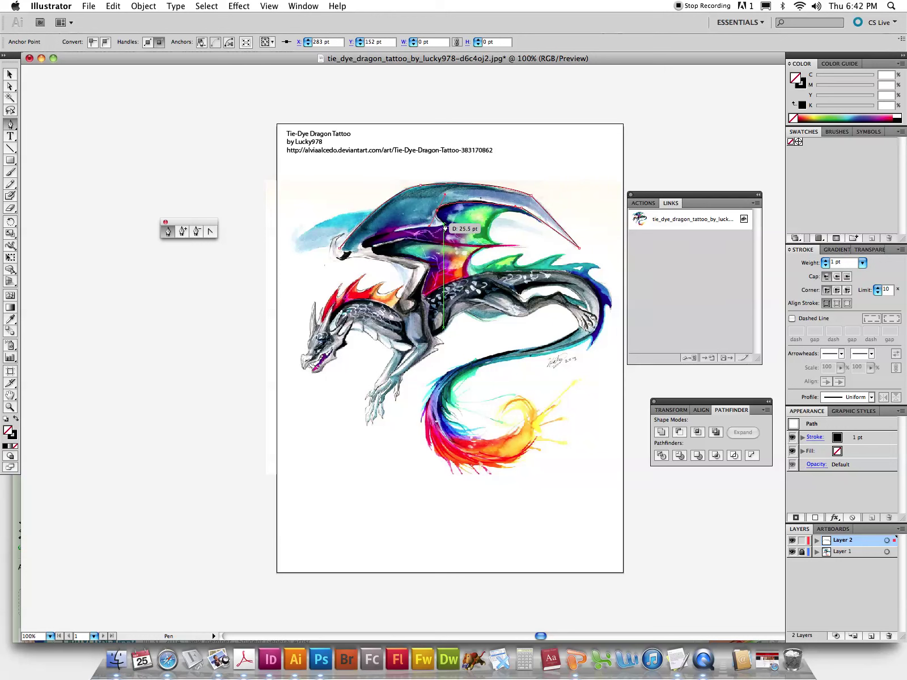
key(super)
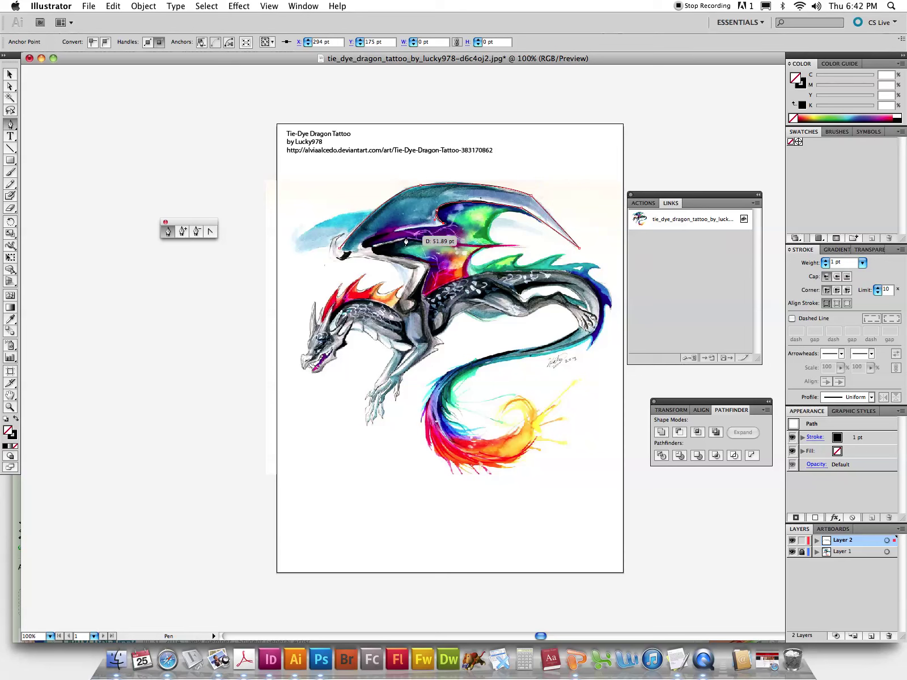
super+click(362, 249)
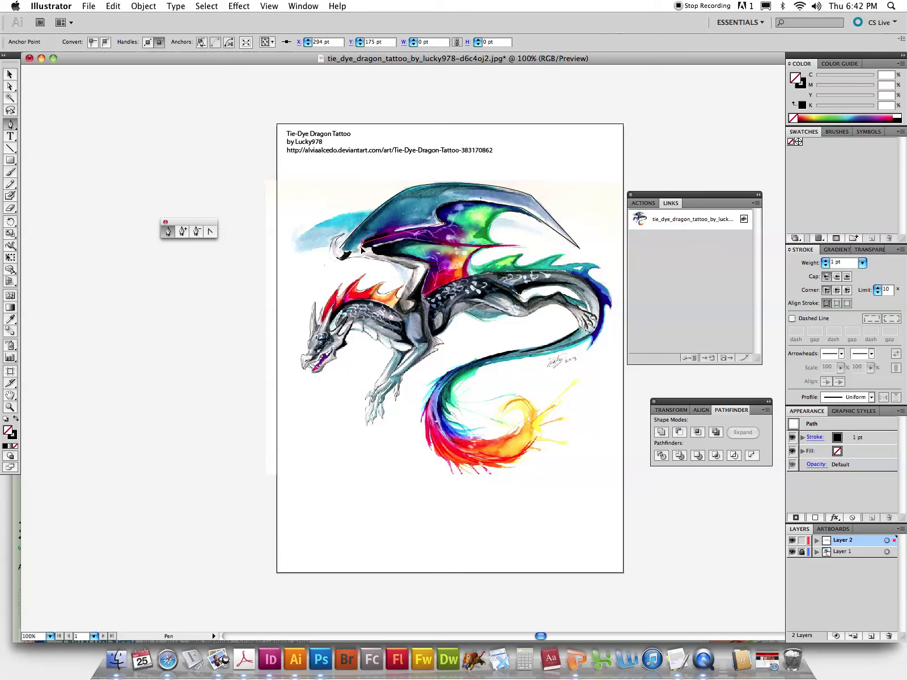
click(361, 249)
click(340, 252)
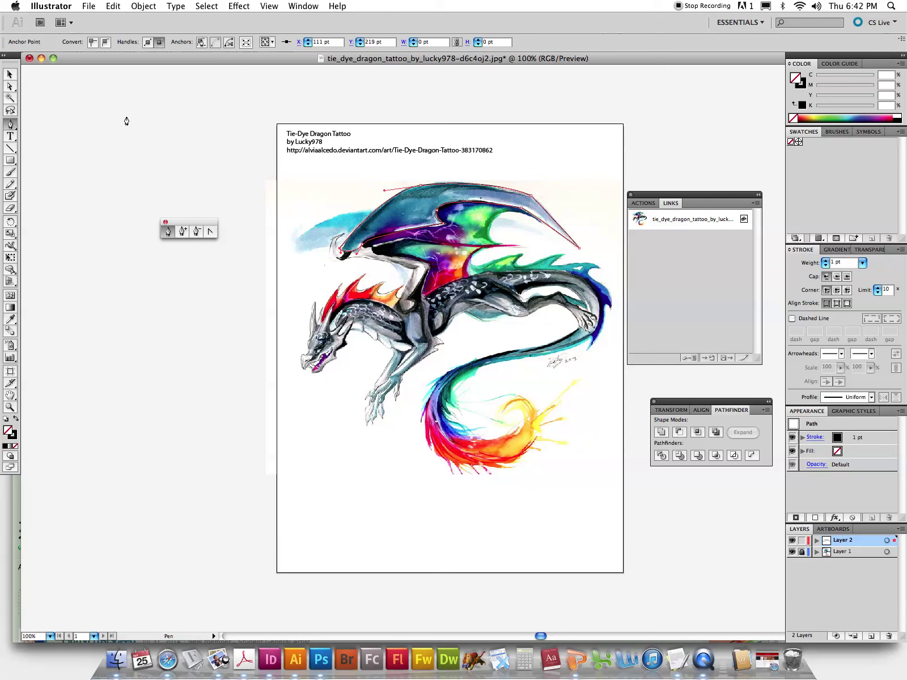
click(11, 76)
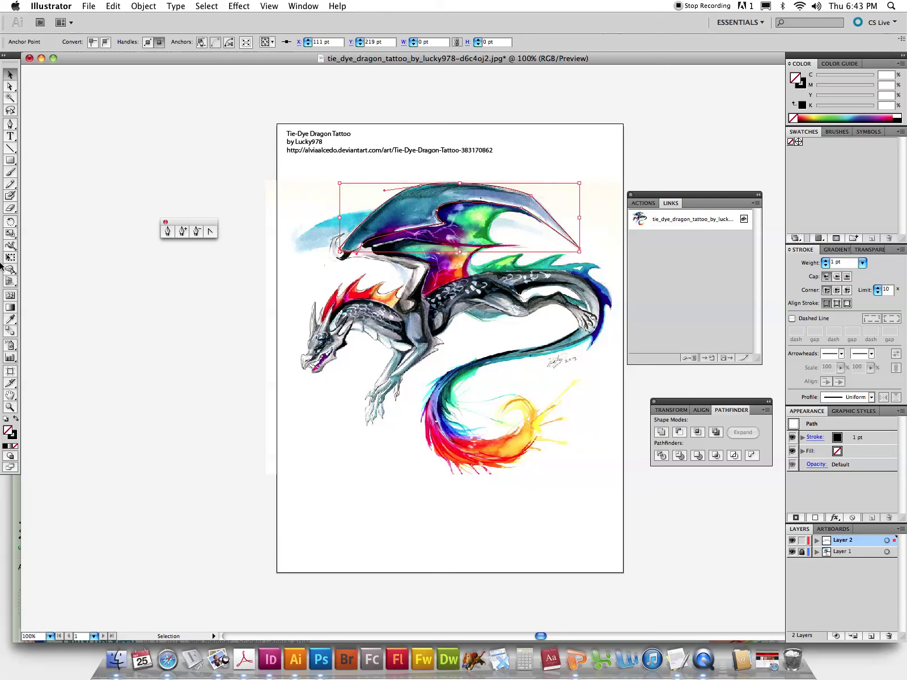
- Fill the traced wing with teal sampled from the painting
click(10, 319)
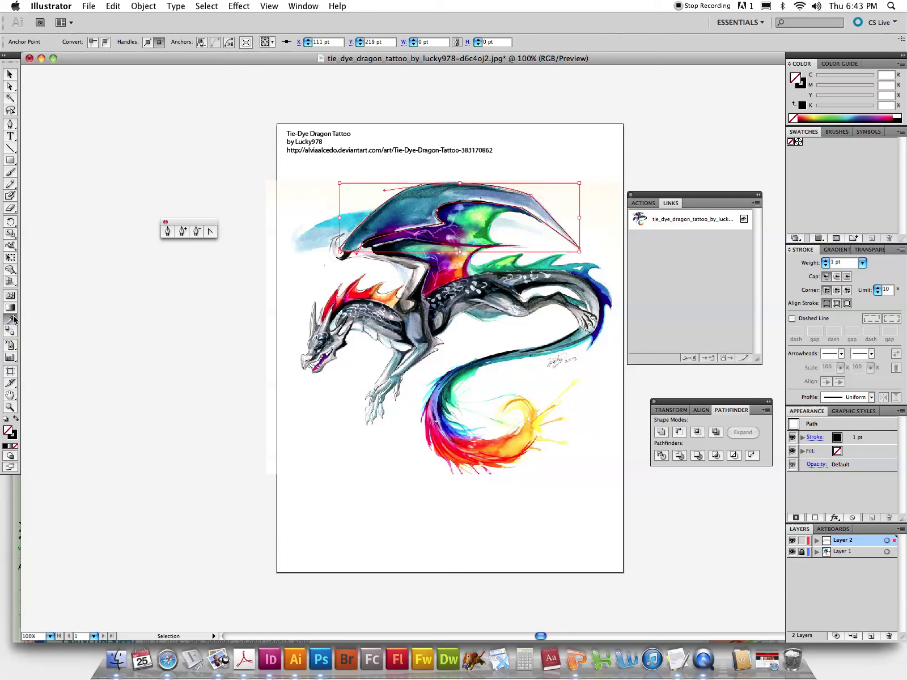
click(418, 204)
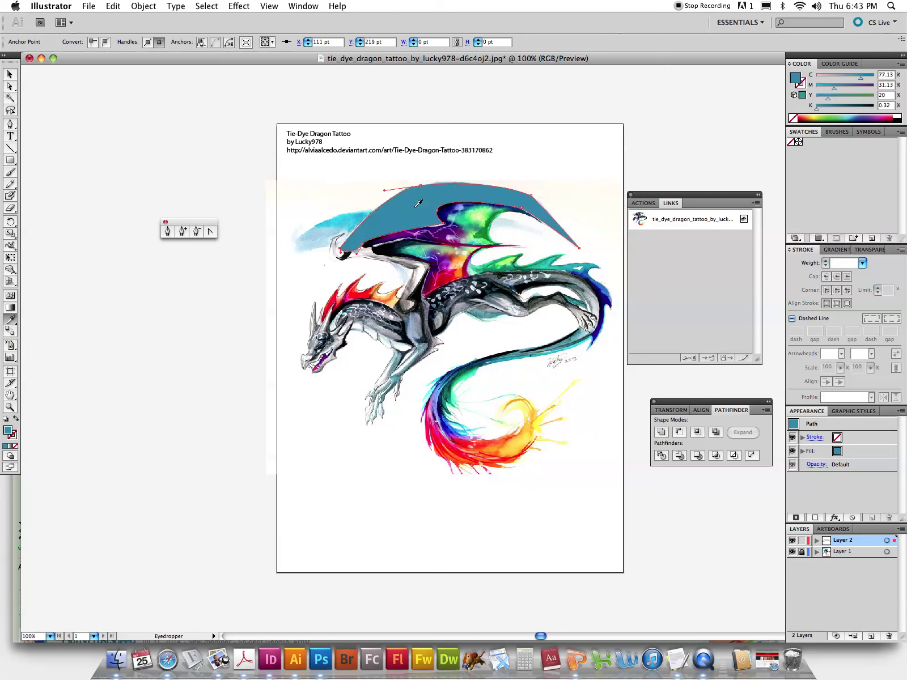
click(7, 78)
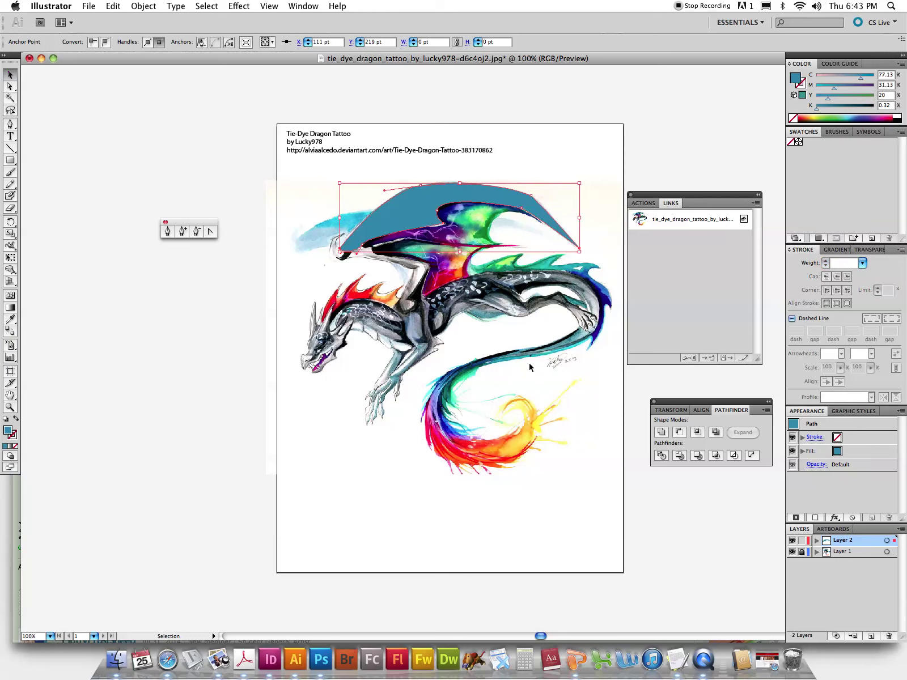
- Alt-drag a copy of the dragon painting left of the page, relock Layer 1, reselect the wing
click(801, 552)
click(487, 395)
drag(509, 398, 171, 380)
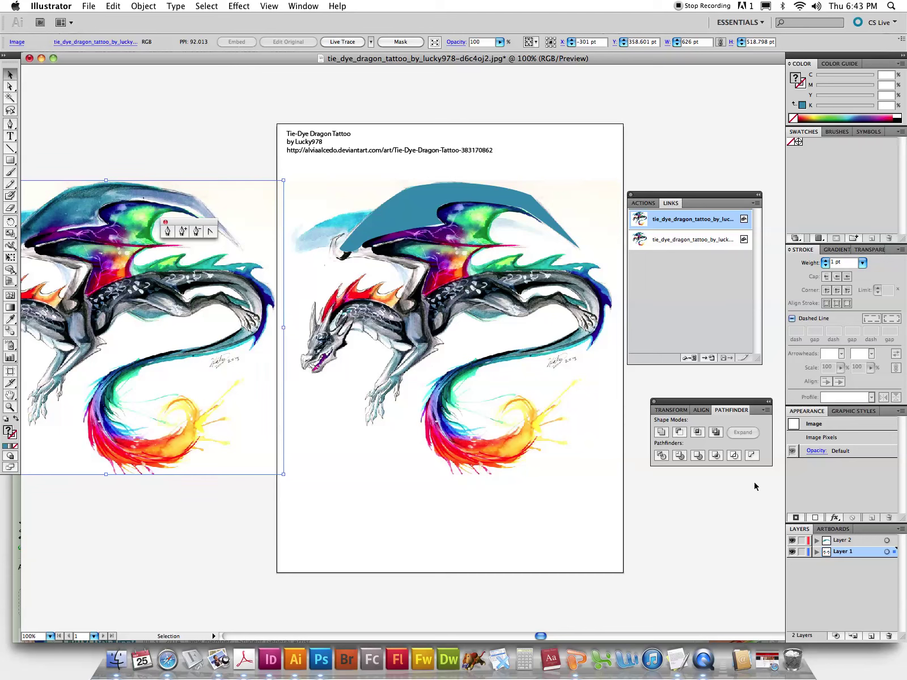
click(803, 552)
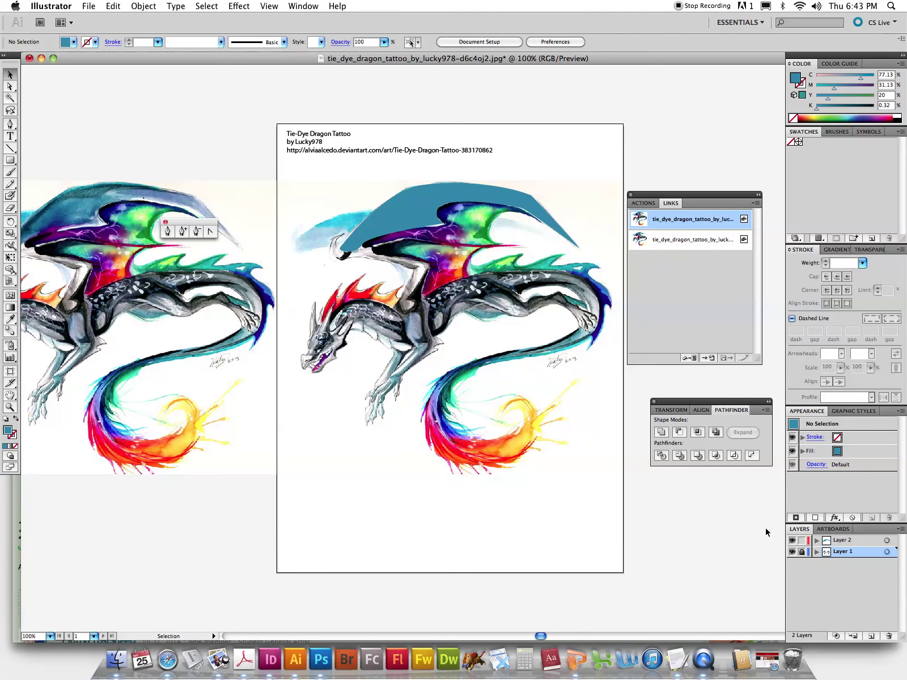
click(409, 214)
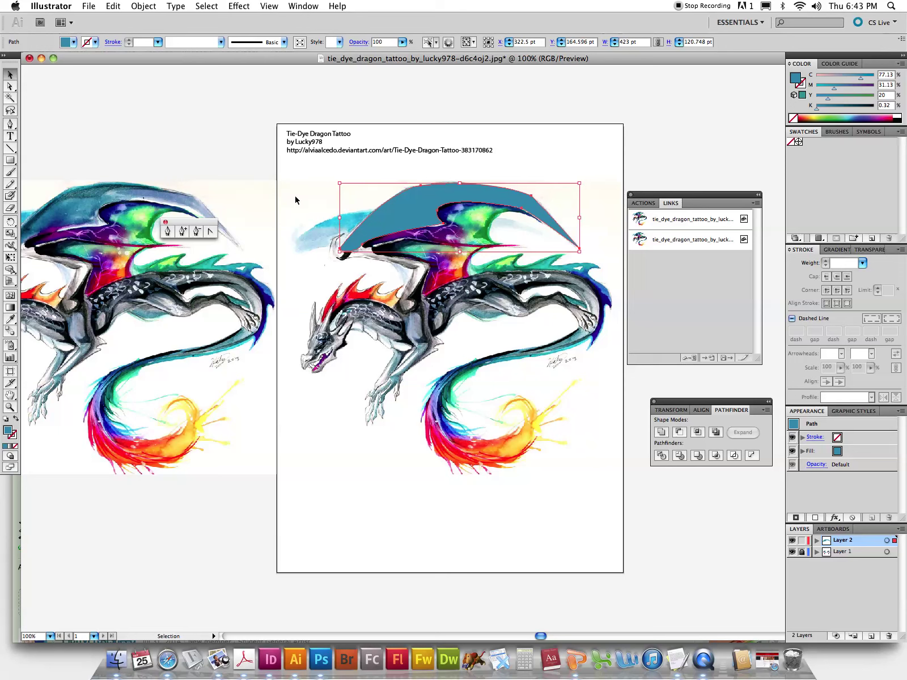
- Convert the teal wing into a gradient mesh with points along its upper edge
click(9, 296)
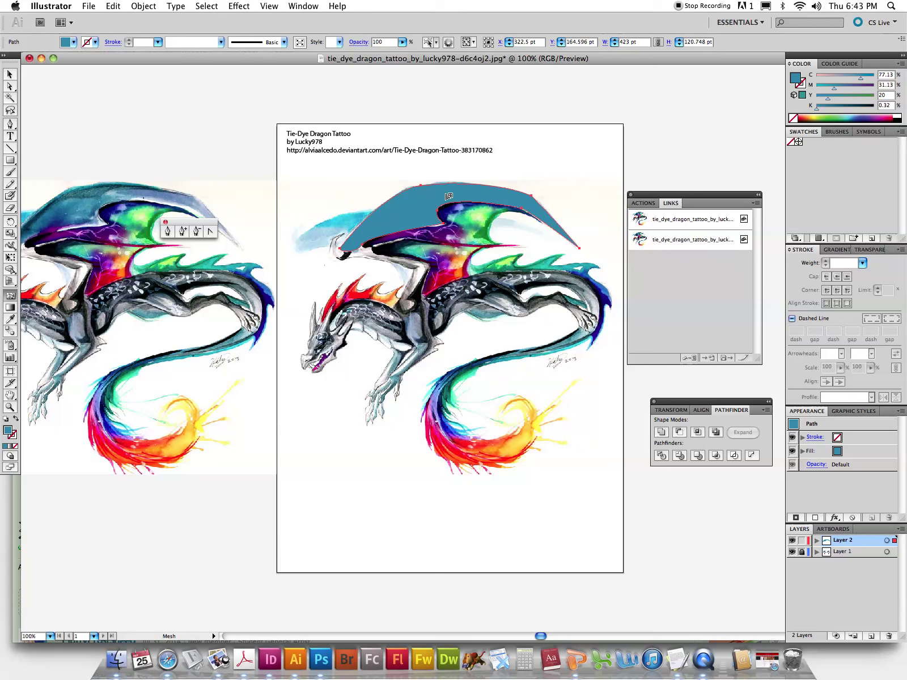
click(437, 199)
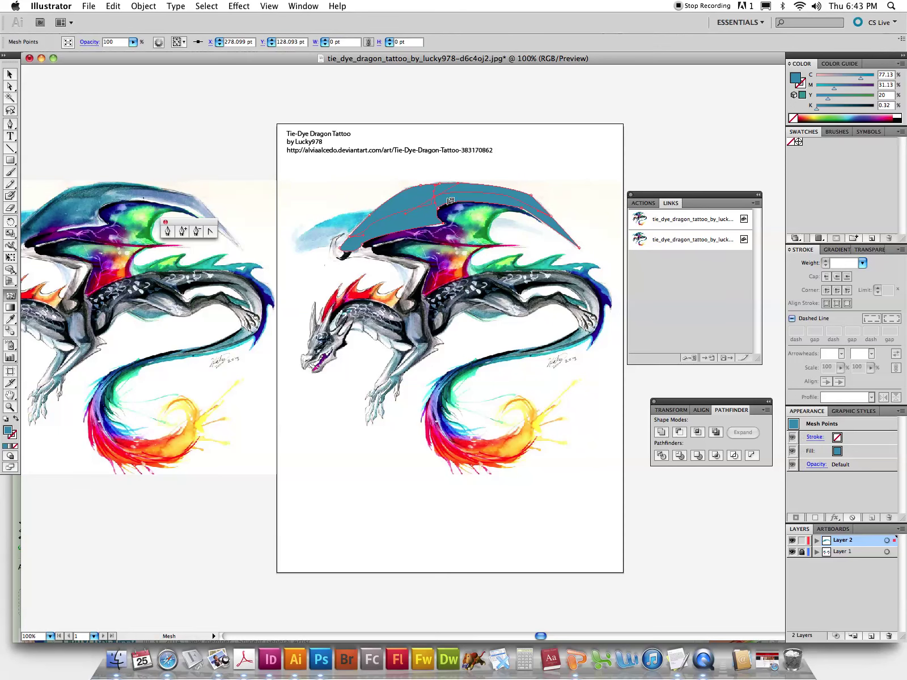
click(401, 211)
key(ctrl+z)
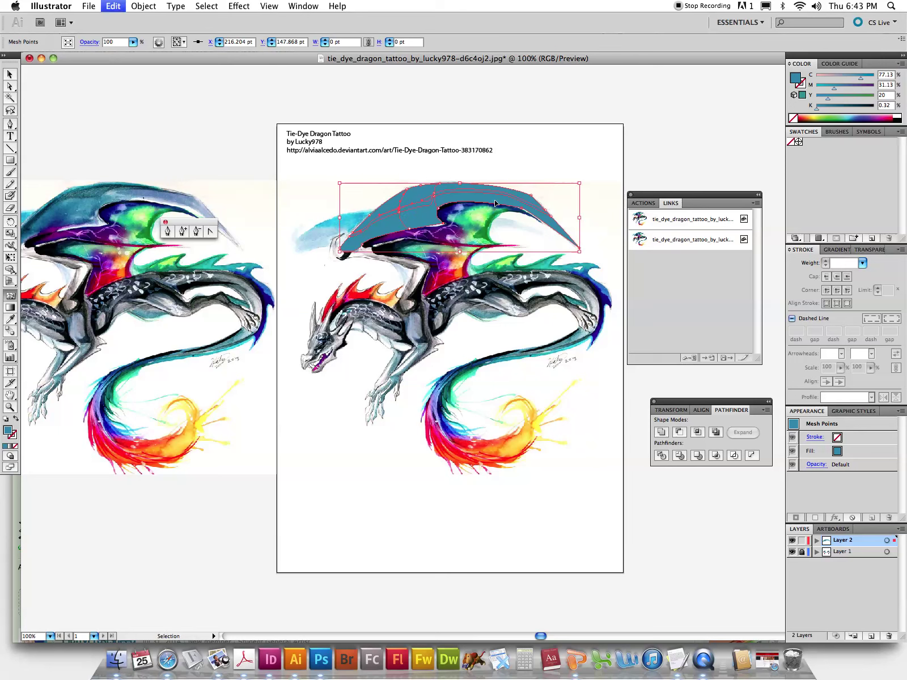
click(401, 214)
click(500, 197)
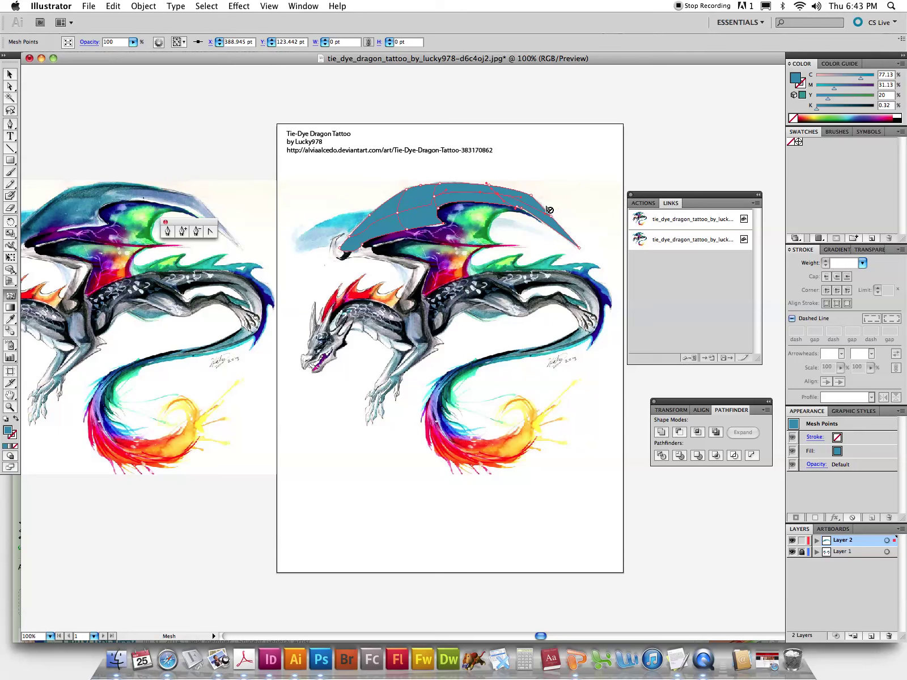
click(544, 214)
- Lasso the top-edge mesh points and colour them dark teal from the painting copy
click(10, 110)
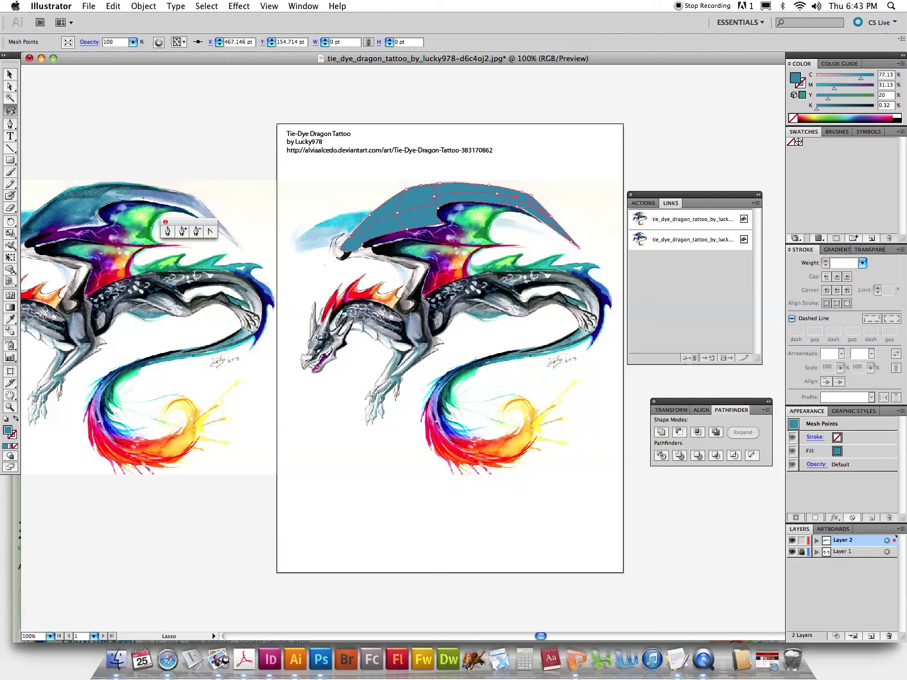
mouse_move(507, 182)
mouse_down()
mouse_move(552, 201)
mouse_move(385, 176)
mouse_move(352, 214)
mouse_up()
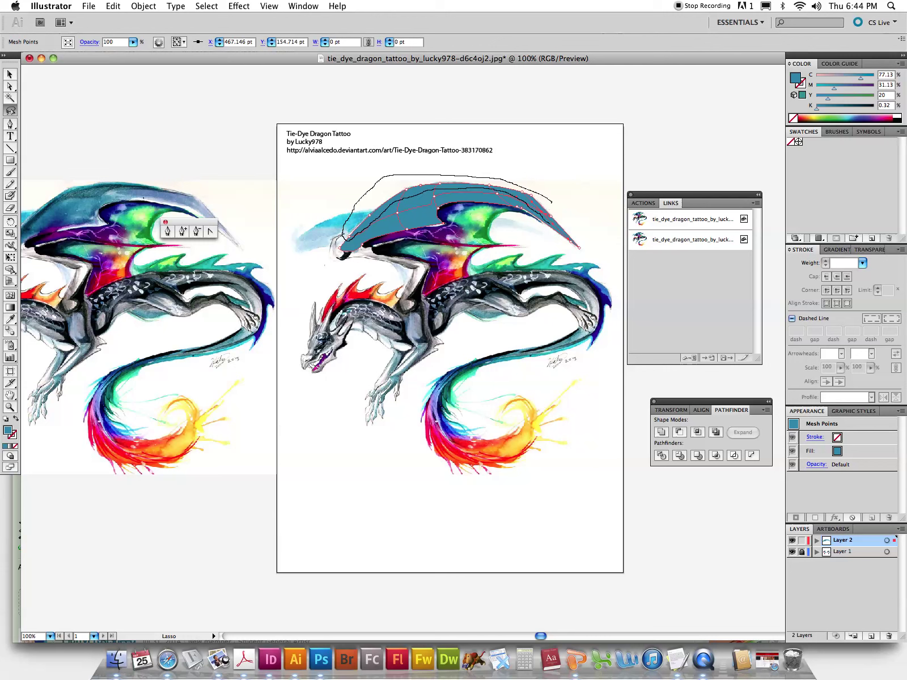
drag(341, 237, 553, 200)
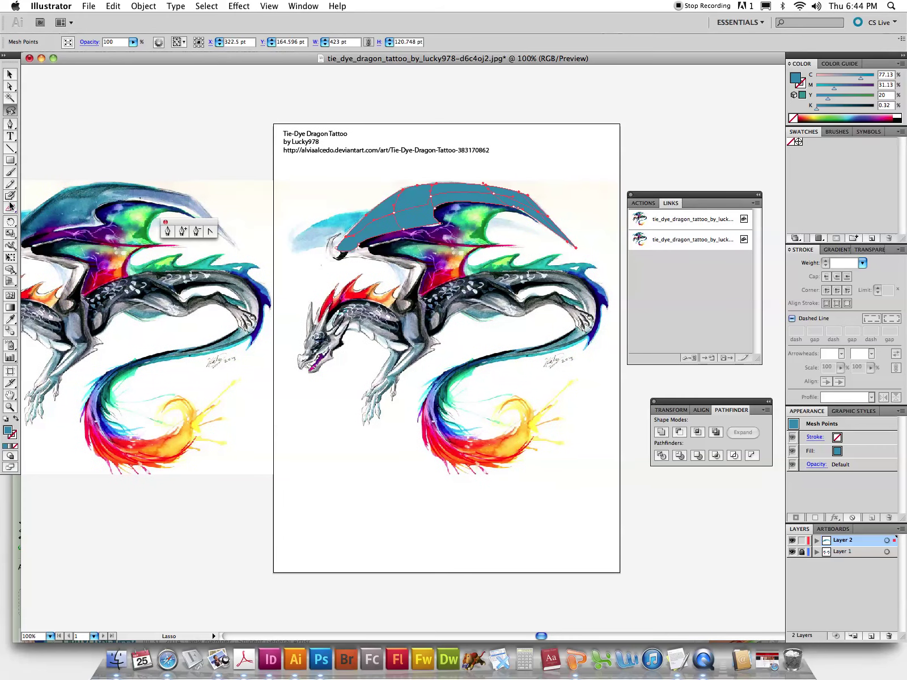
click(13, 319)
click(101, 182)
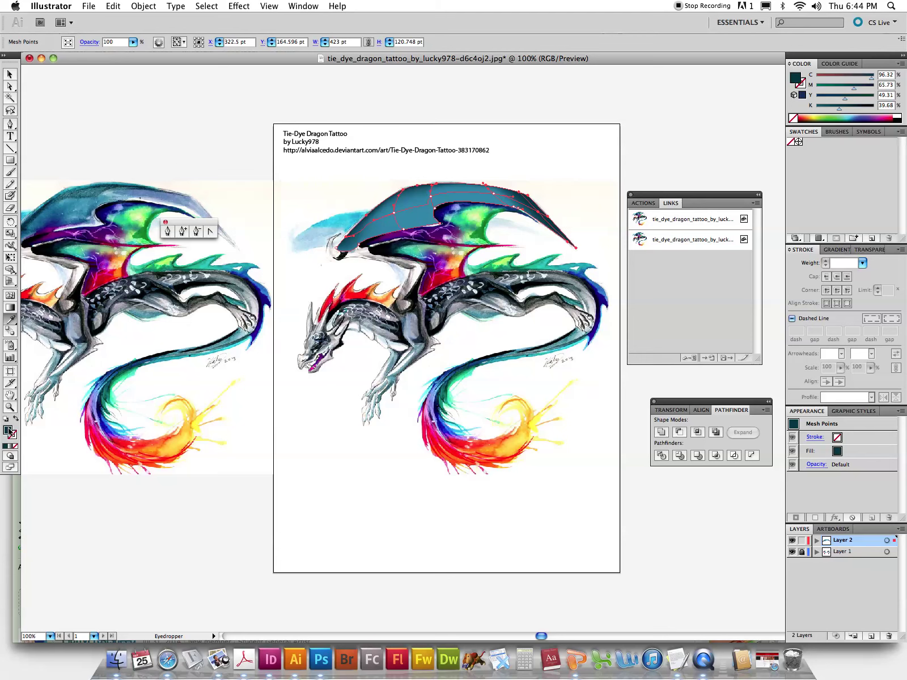
- Lighten the wing mesh's teal in the Color Picker
double_click(10, 432)
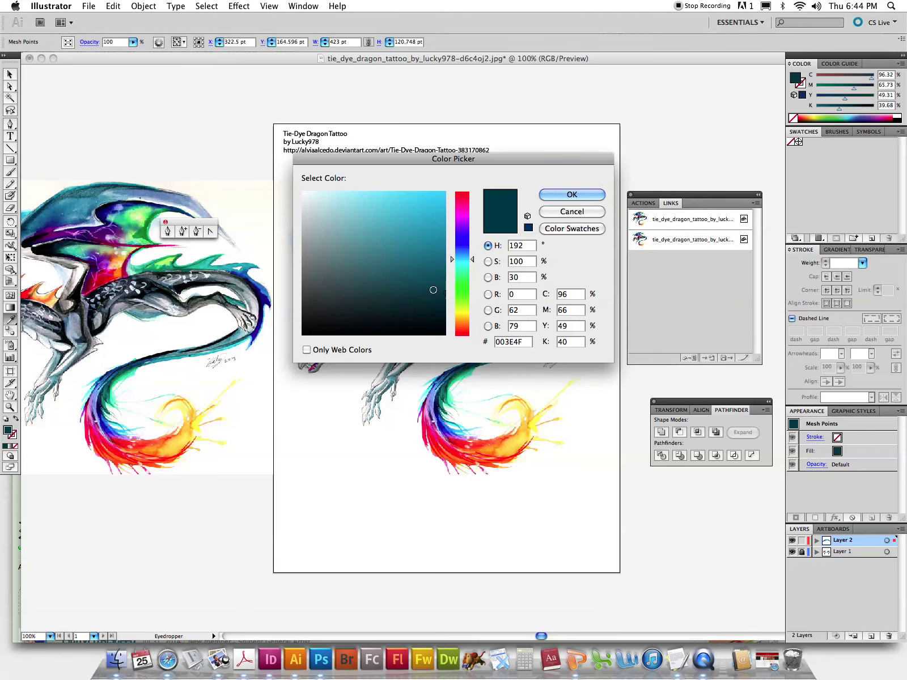
drag(434, 289, 420, 282)
click(572, 195)
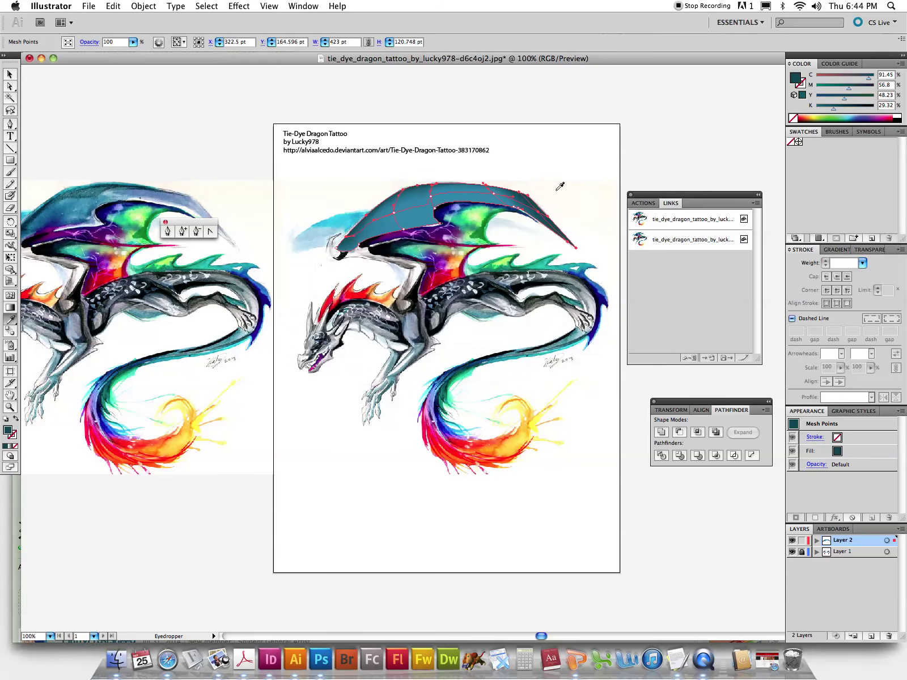
click(10, 74)
click(166, 128)
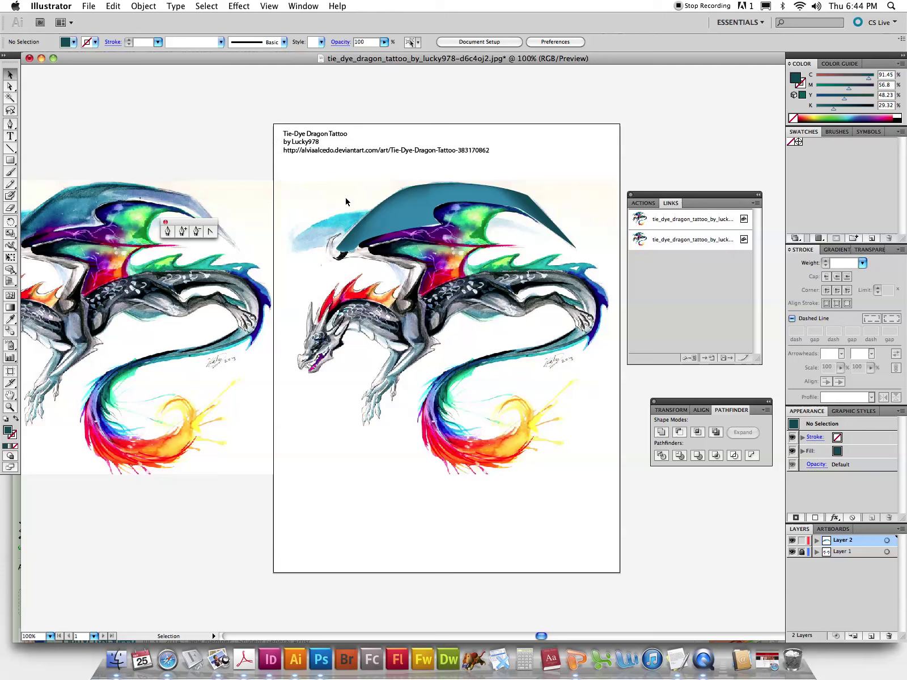
click(347, 229)
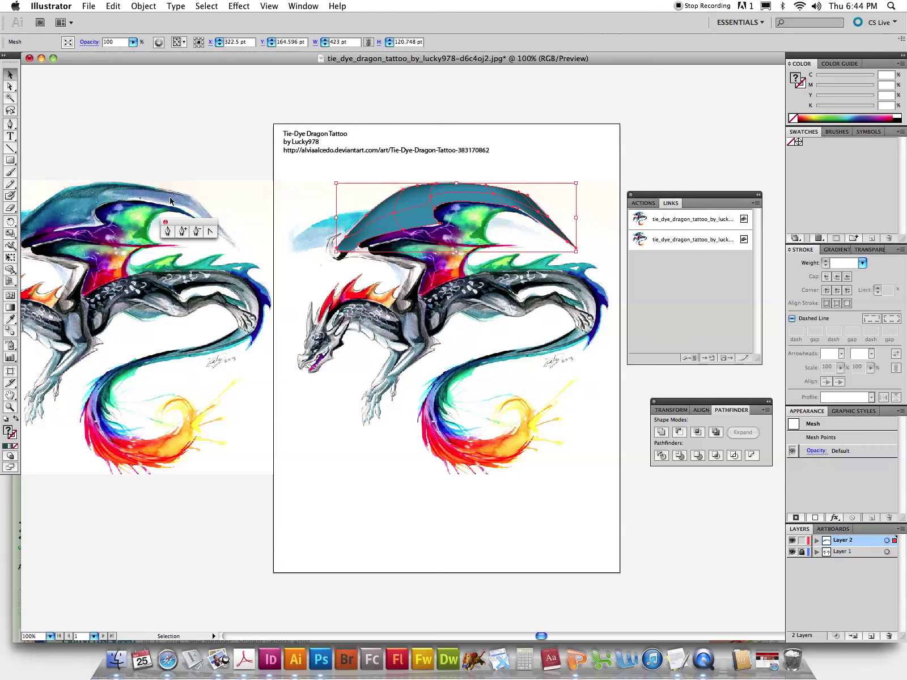
- Add two mesh points on the wing and colour them dark blue from the painting
click(10, 295)
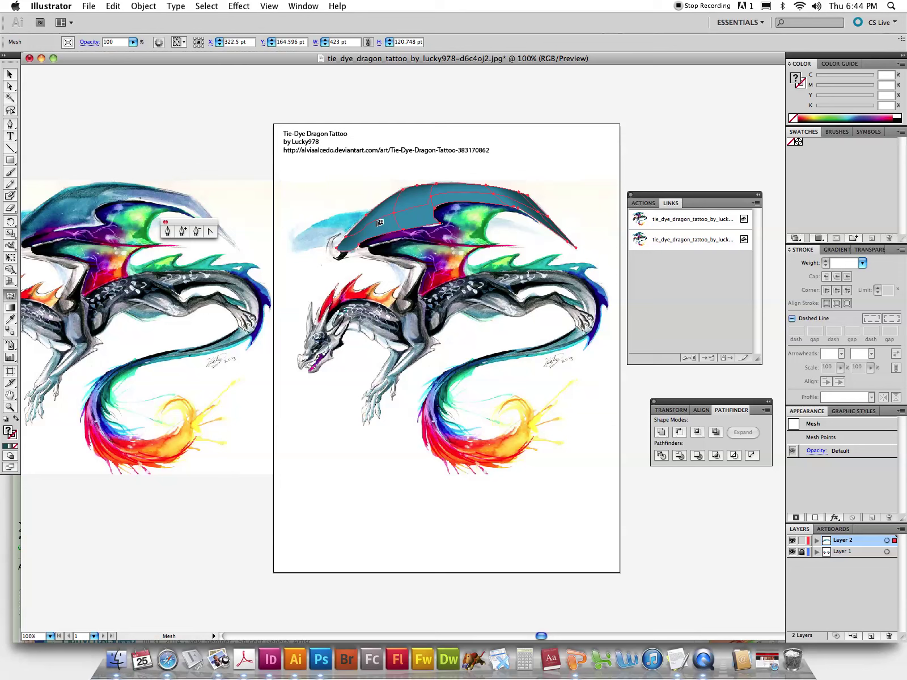
click(380, 223)
click(401, 226)
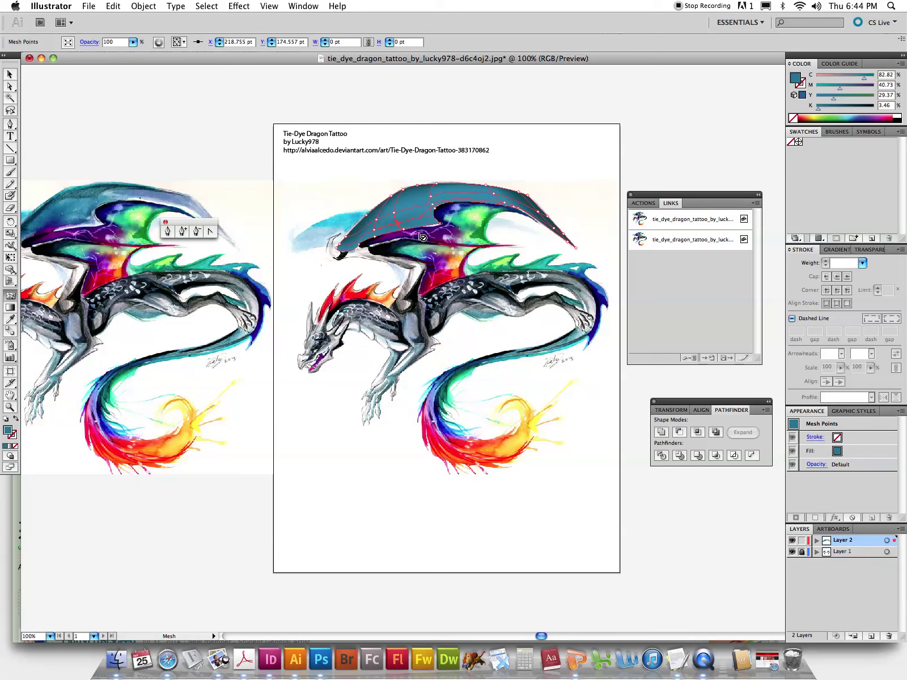
click(10, 110)
mouse_move(396, 211)
mouse_down()
mouse_move(412, 232)
mouse_move(374, 233)
mouse_up()
click(10, 319)
click(56, 220)
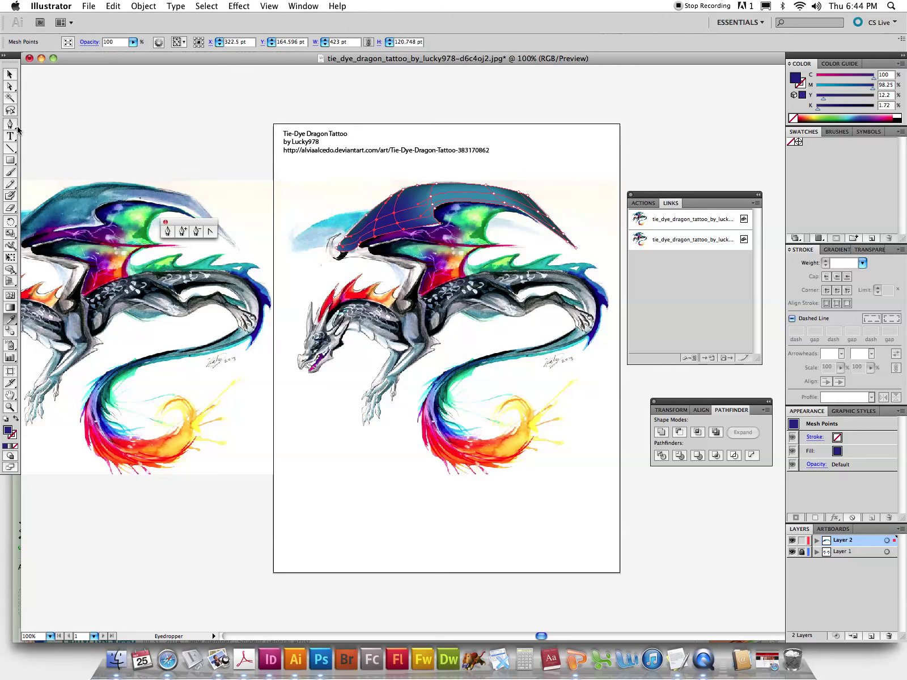
- Colour a band of mesh points along the wing's lower edge purple from the reference
click(10, 110)
key(ctrl+shift+a)
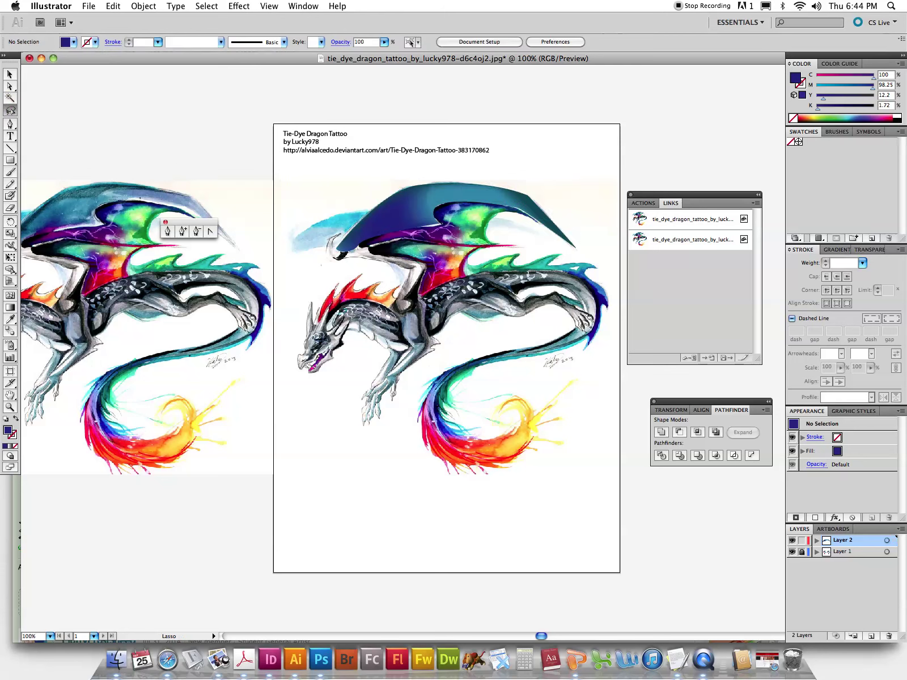
drag(396, 229, 340, 248)
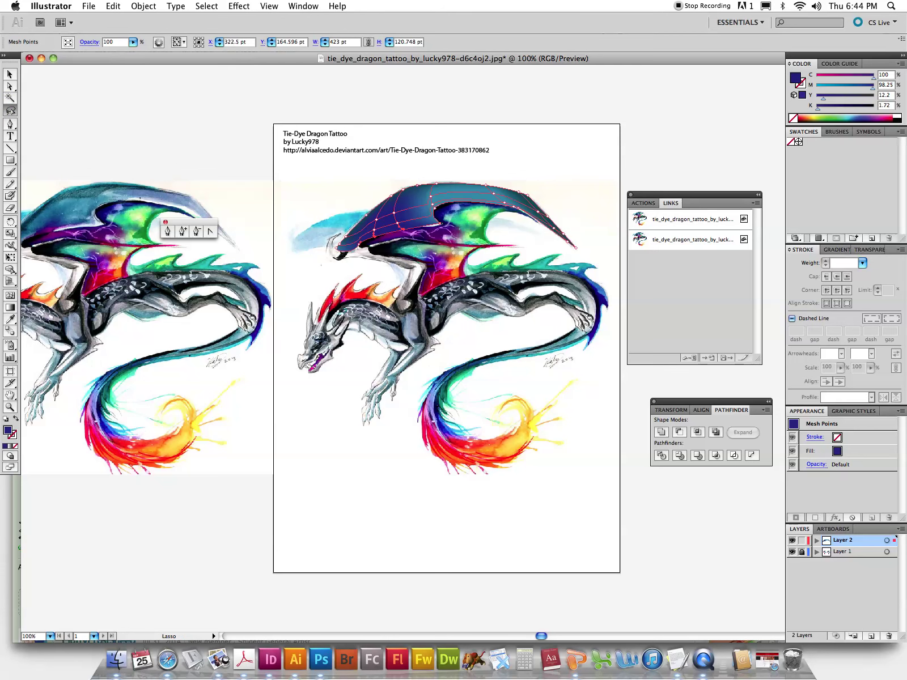
click(11, 319)
click(53, 228)
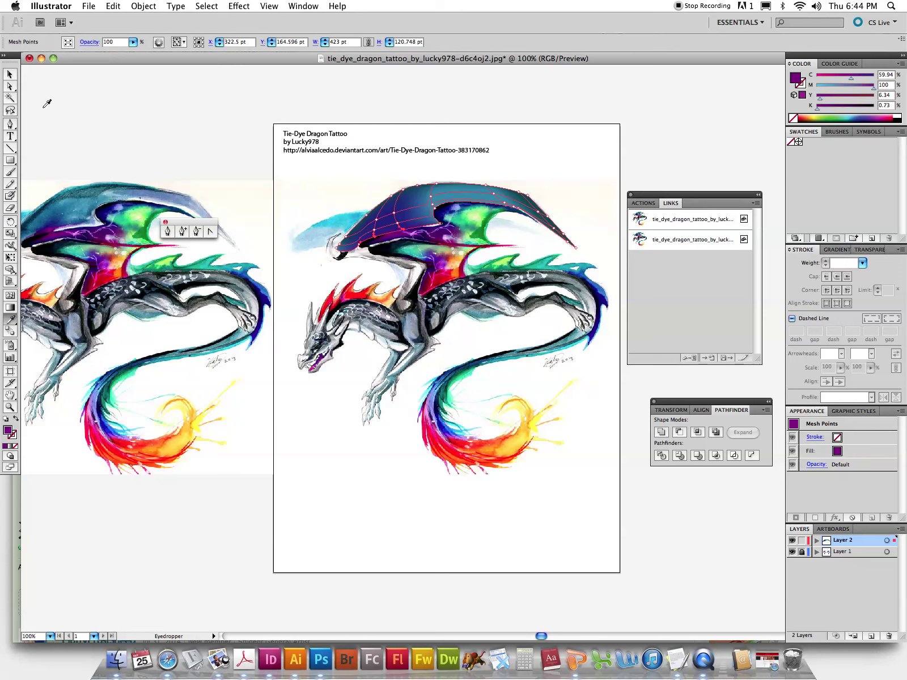
click(51, 226)
click(9, 75)
click(170, 119)
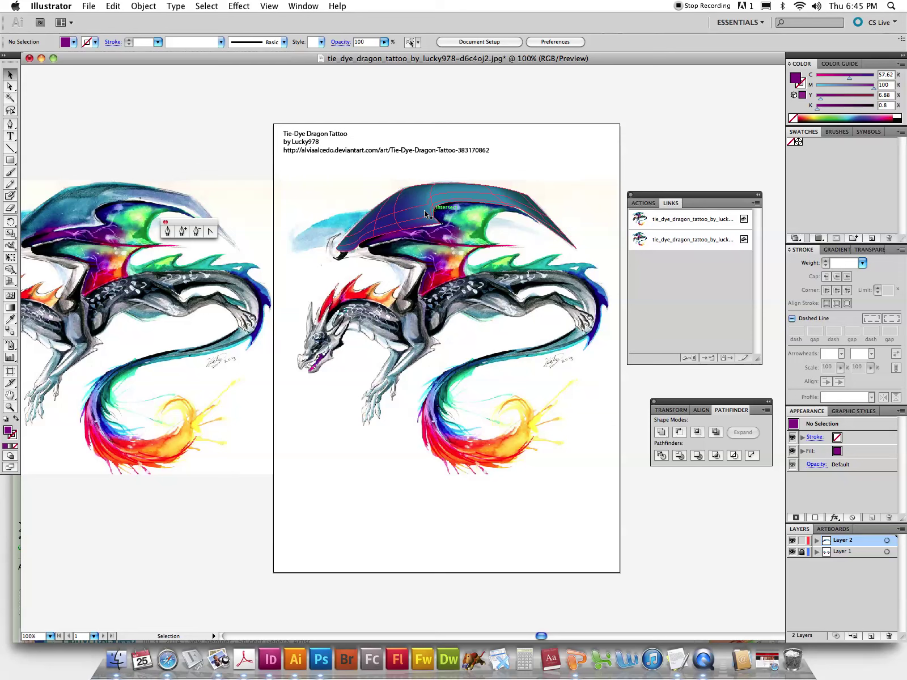
- Zoom in and bend the mesh lines around two wing points to follow the wing
click(443, 214)
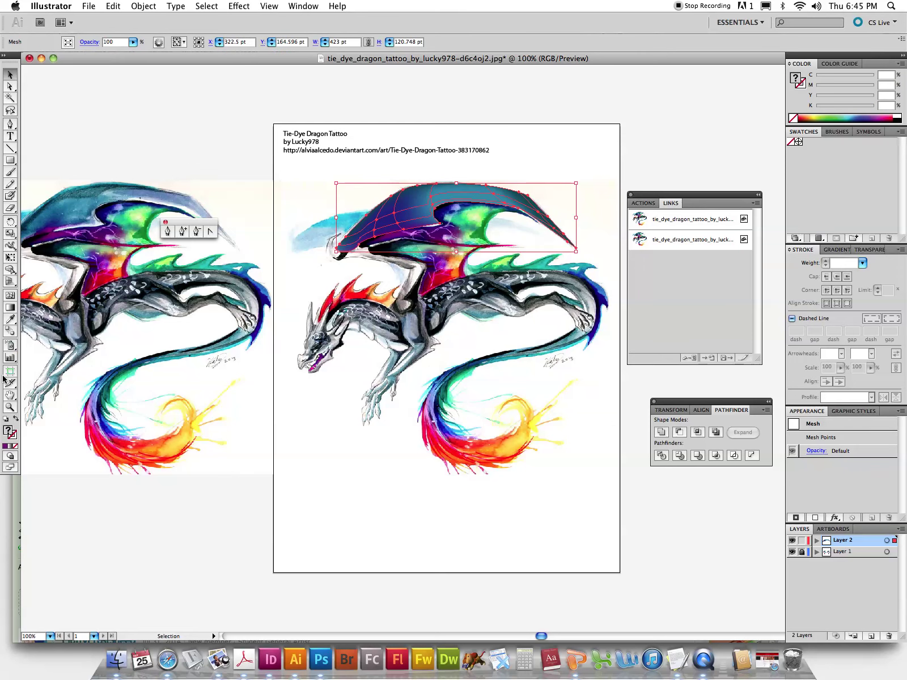
click(10, 407)
drag(296, 147, 593, 313)
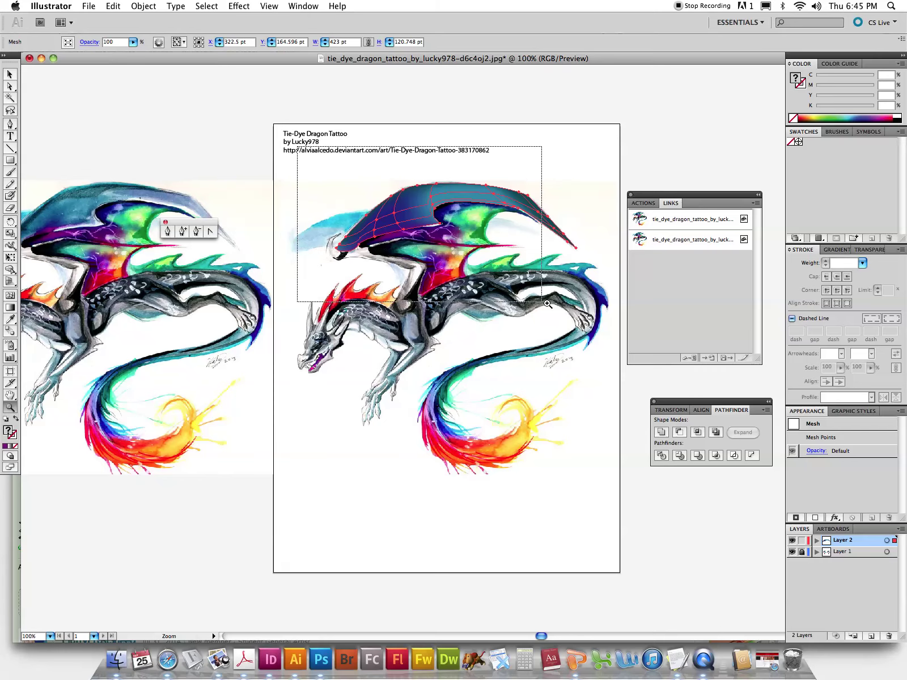
click(10, 86)
click(398, 251)
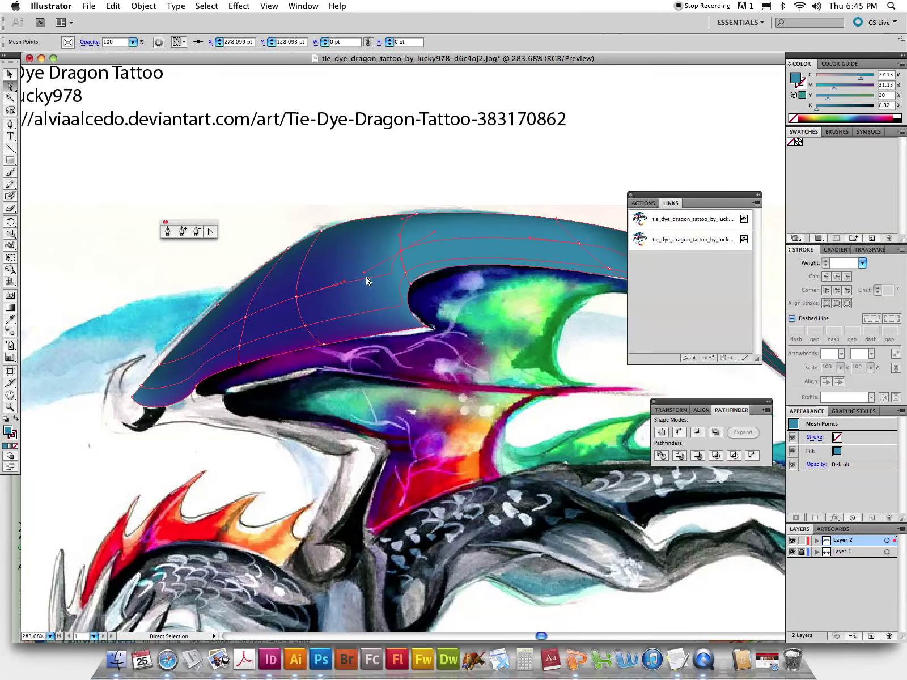
mouse_move(346, 282)
mouse_down()
mouse_move(366, 271)
mouse_move(355, 264)
mouse_up()
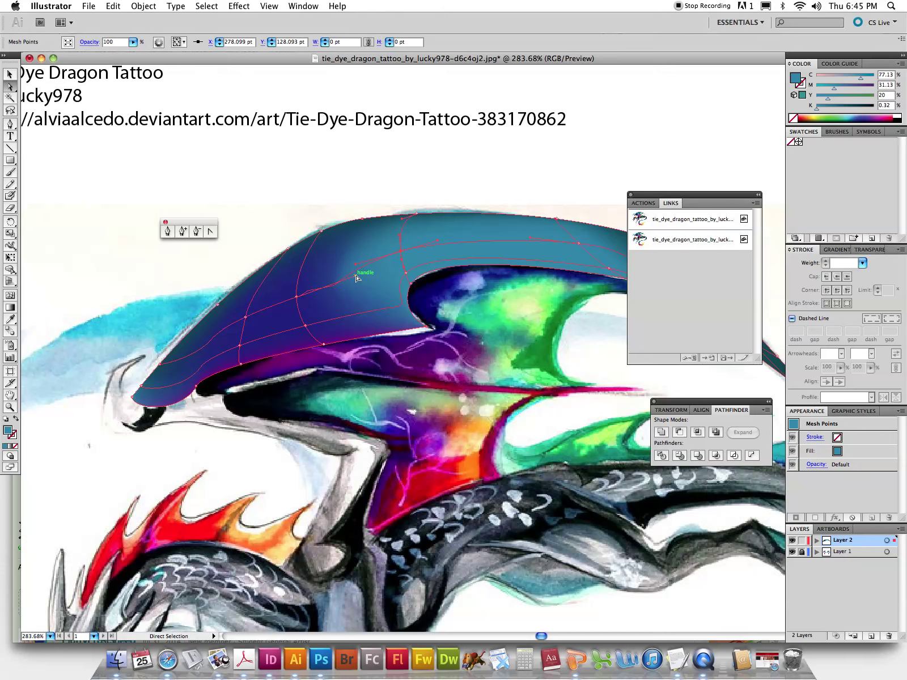
click(407, 274)
drag(372, 309, 332, 313)
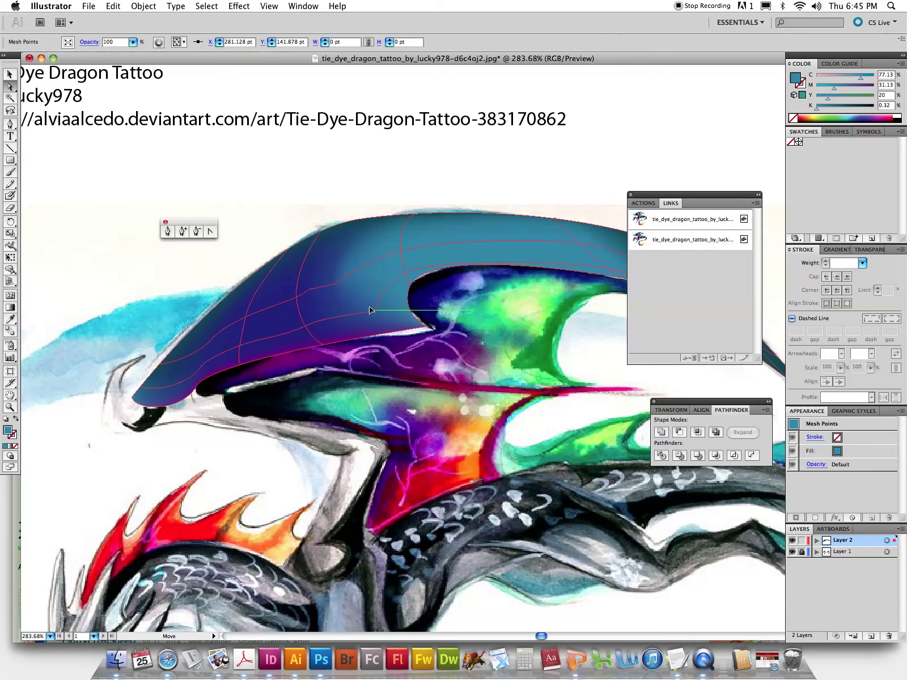
click(406, 327)
- Turn off Smart Guides and reshape the mesh curves along the top edge toward the tip
click(269, 7)
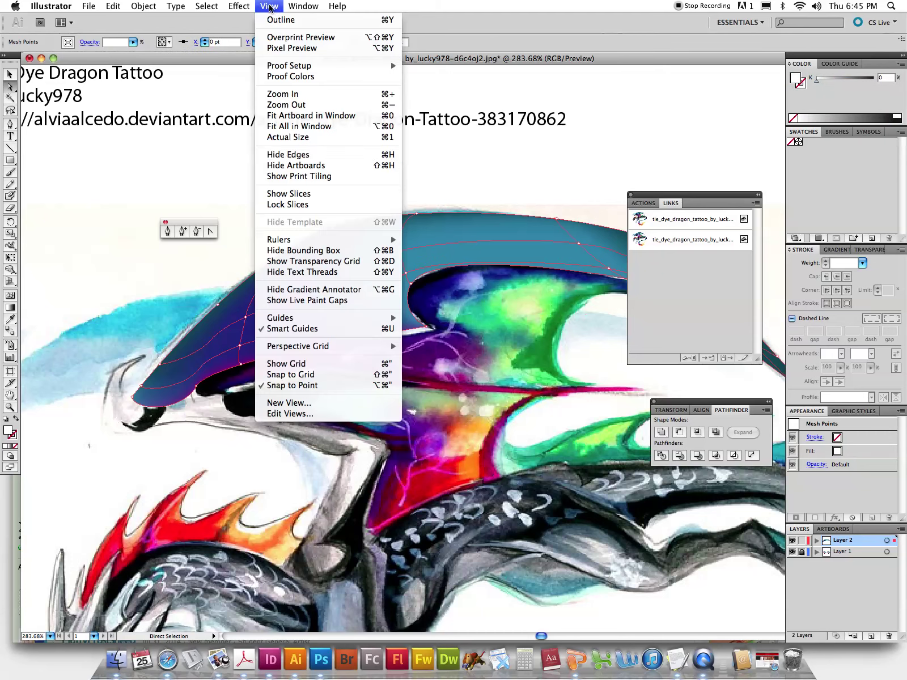
click(337, 328)
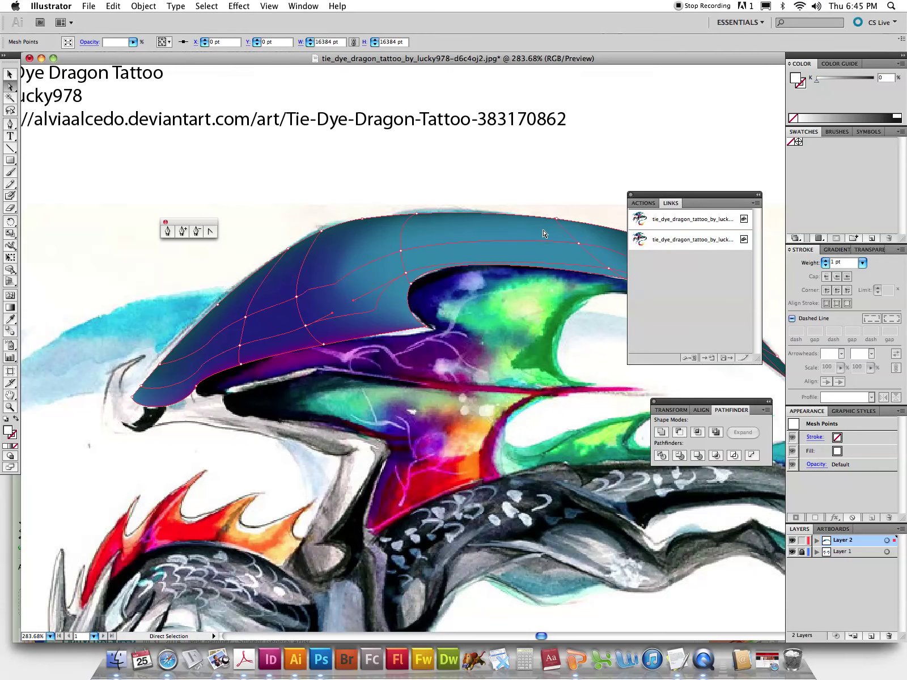
mouse_move(672, 193)
mouse_down()
mouse_move(703, 134)
mouse_move(776, 119)
mouse_up()
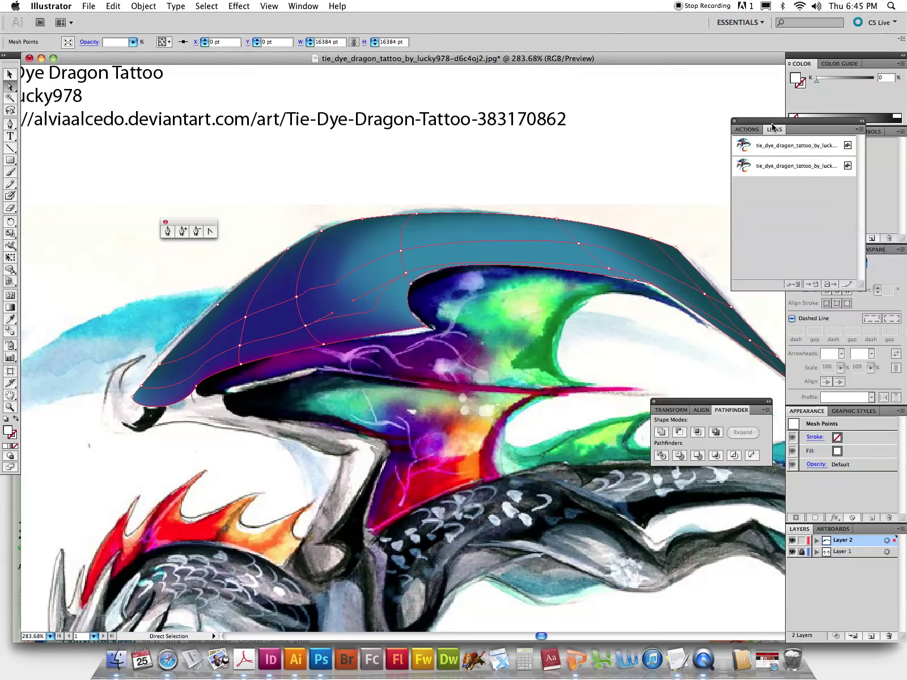
click(579, 247)
drag(634, 250, 662, 259)
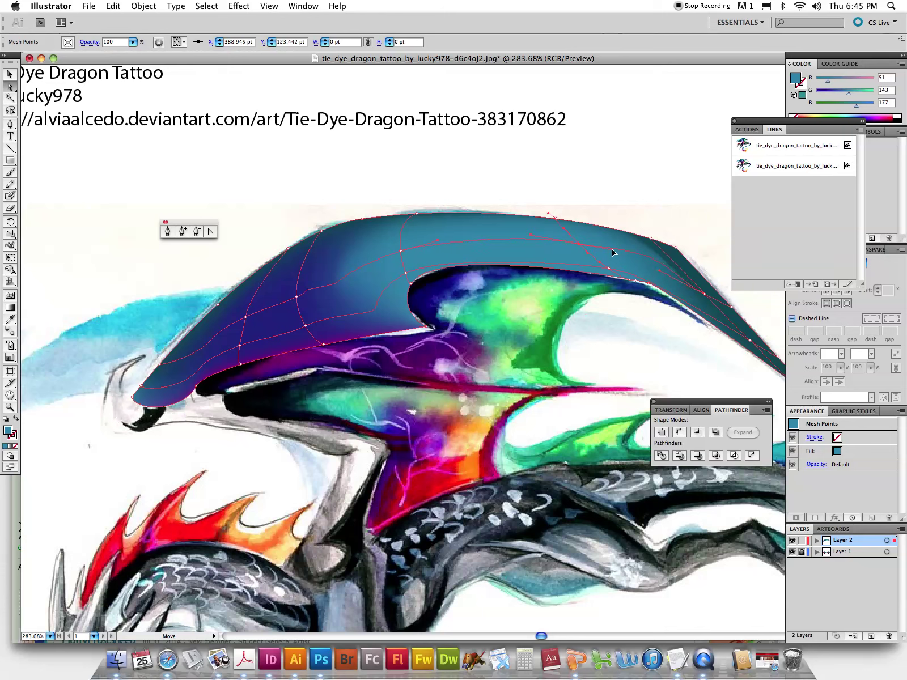
drag(603, 251, 599, 249)
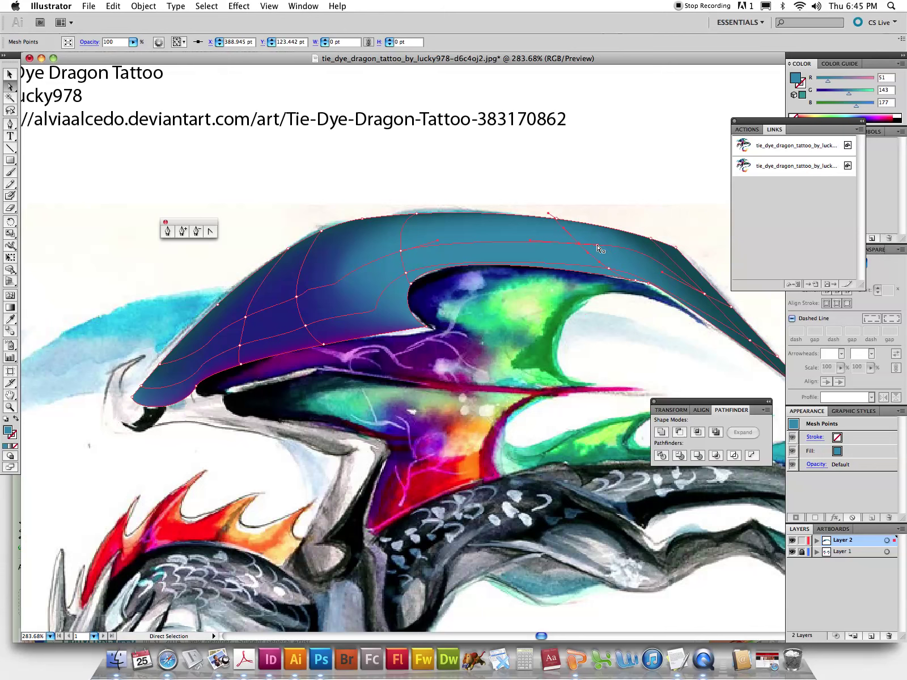
drag(664, 273, 652, 267)
drag(600, 248, 559, 242)
drag(548, 216, 553, 233)
- Reposition the purple mesh points along the wing's lower edge
click(555, 231)
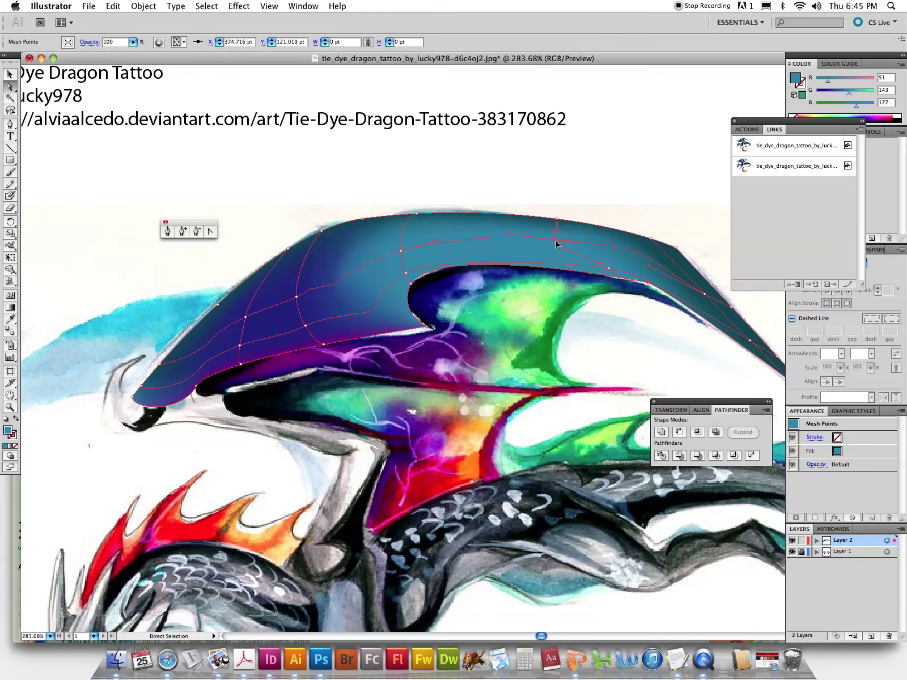
click(651, 240)
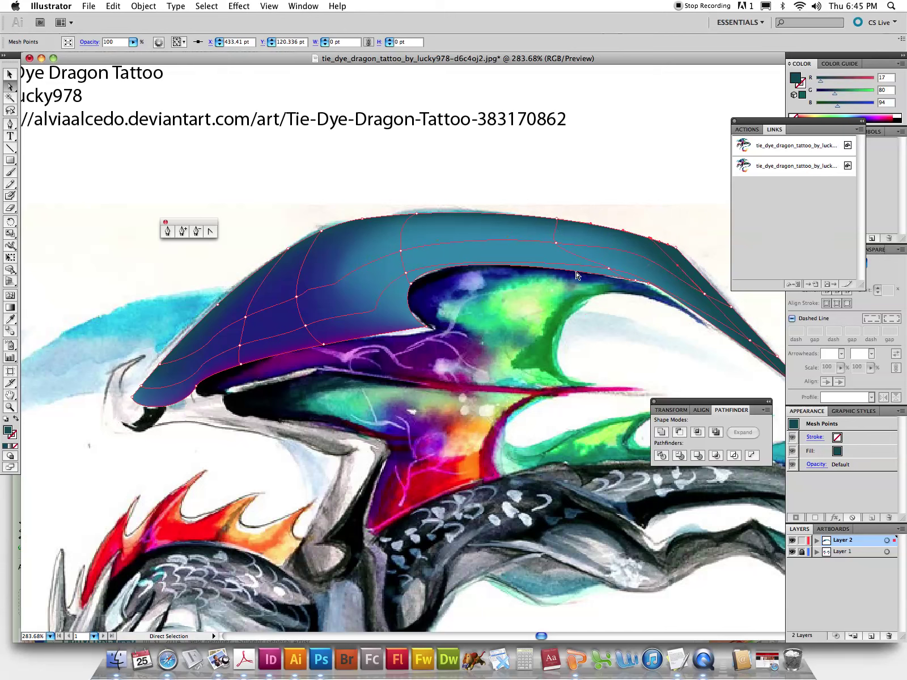
click(315, 342)
drag(319, 346, 319, 335)
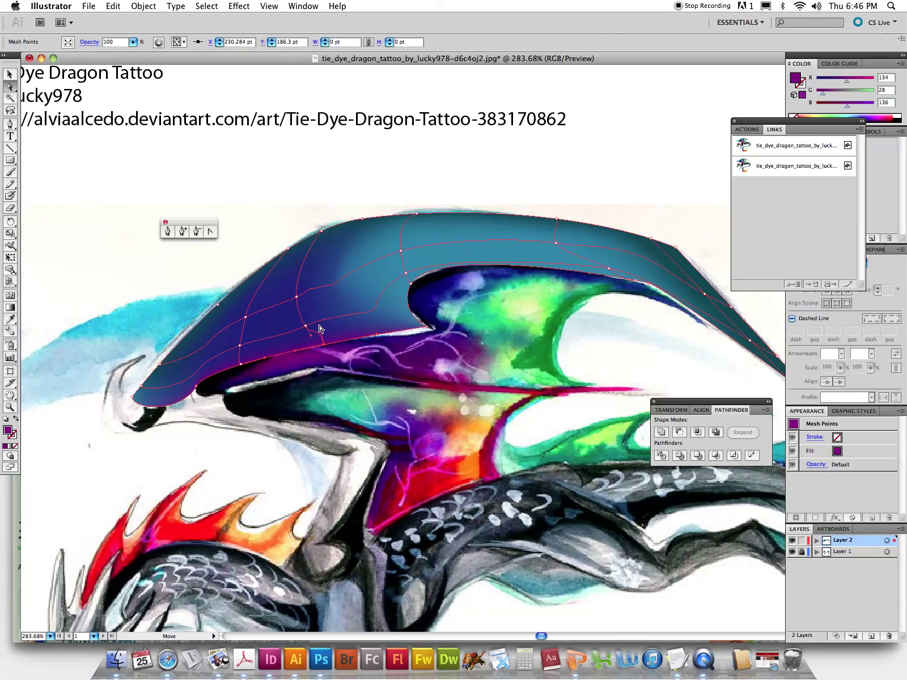
click(377, 338)
click(262, 359)
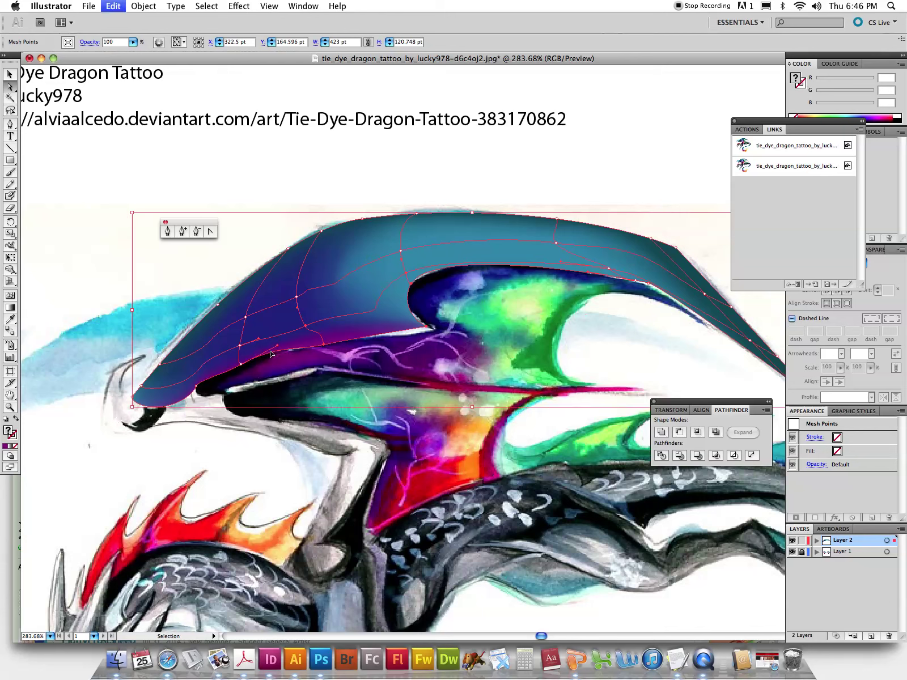
click(242, 364)
drag(243, 367, 240, 361)
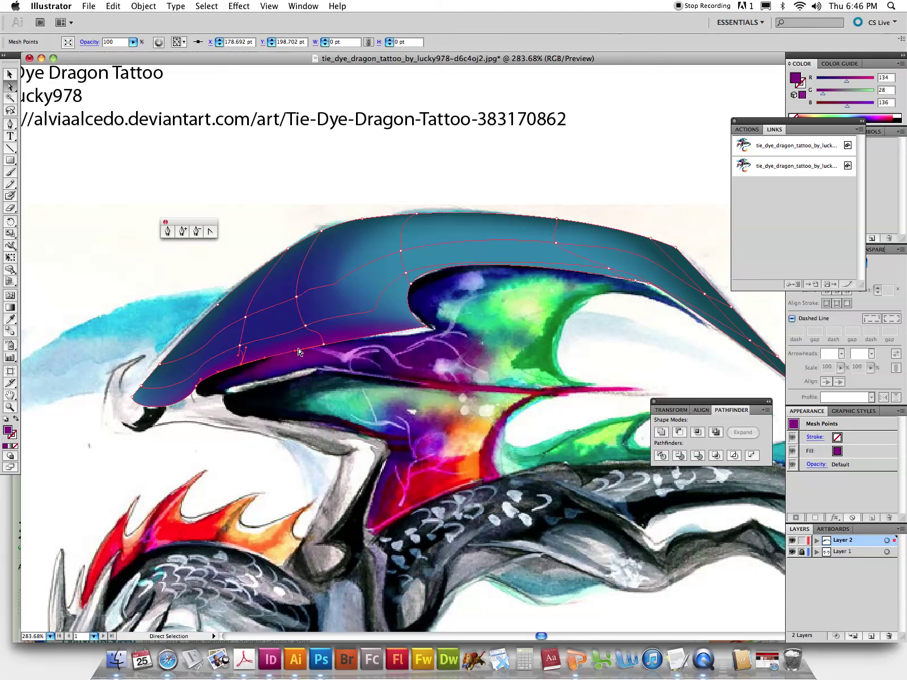
click(383, 394)
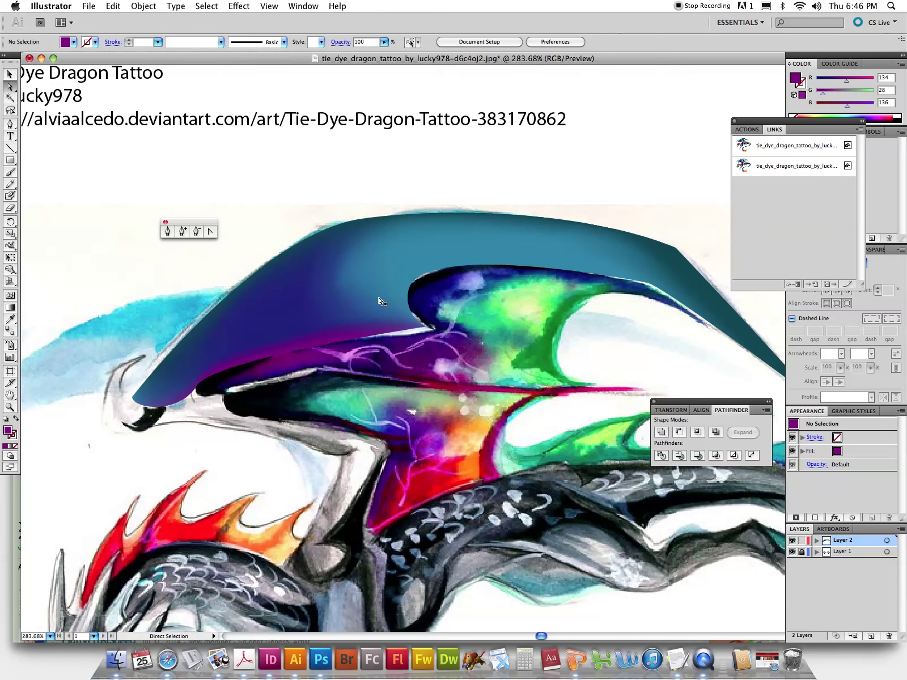
- Hide Layer 2 with the blue head mesh and add an empty Layer 3
mouse_move(380, 371)
mouse_down()
mouse_move(535, 356)
mouse_move(517, 333)
mouse_up()
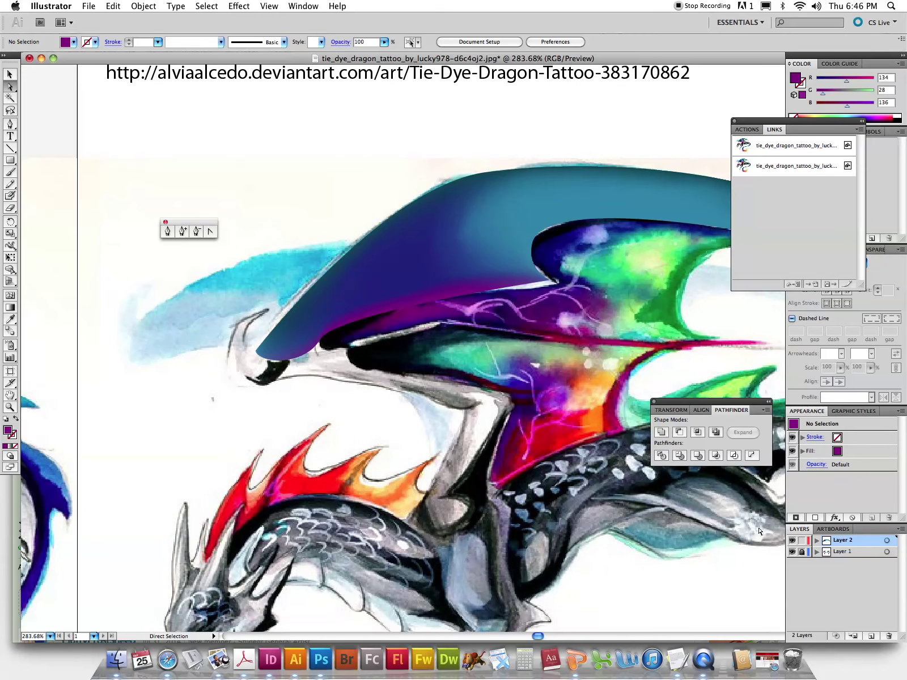
click(792, 541)
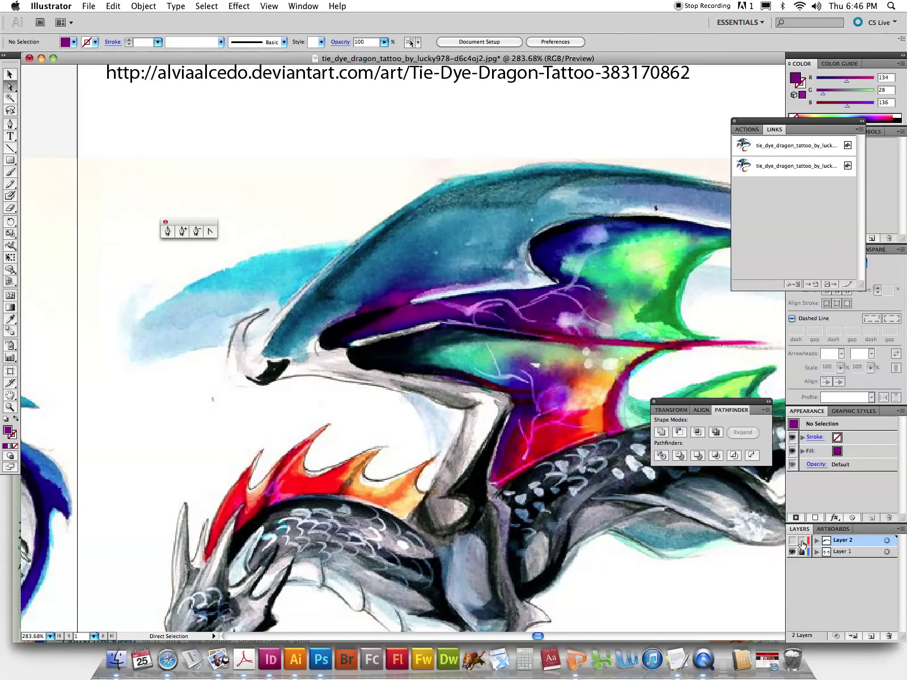
click(871, 636)
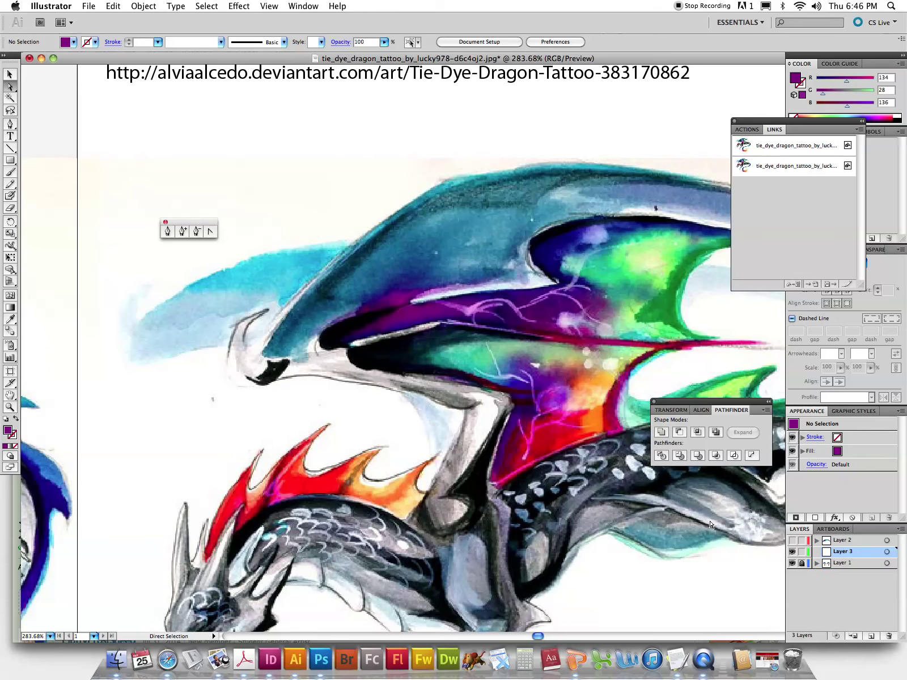
scroll(578, 374, right, 3)
scroll(578, 374, up, 1)
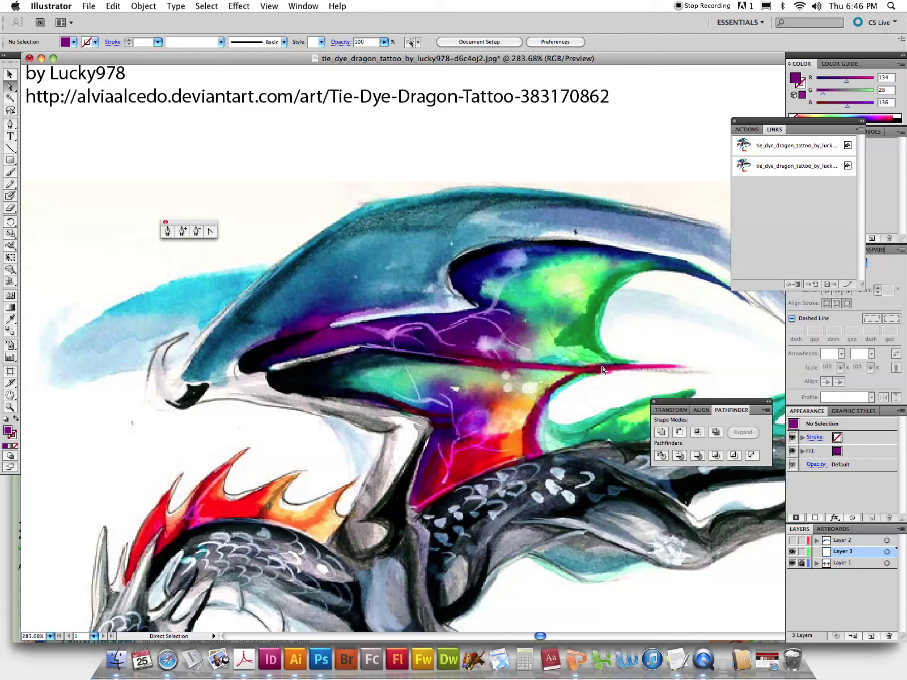
- Pen-trace the wing from its front tip along the lower edge to the outer tip
click(168, 230)
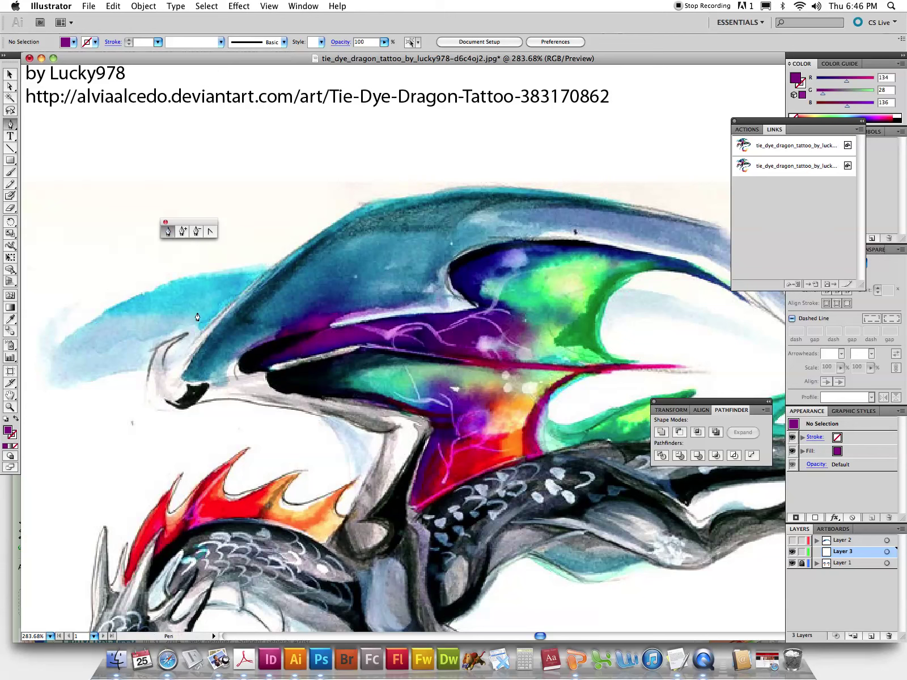
click(212, 386)
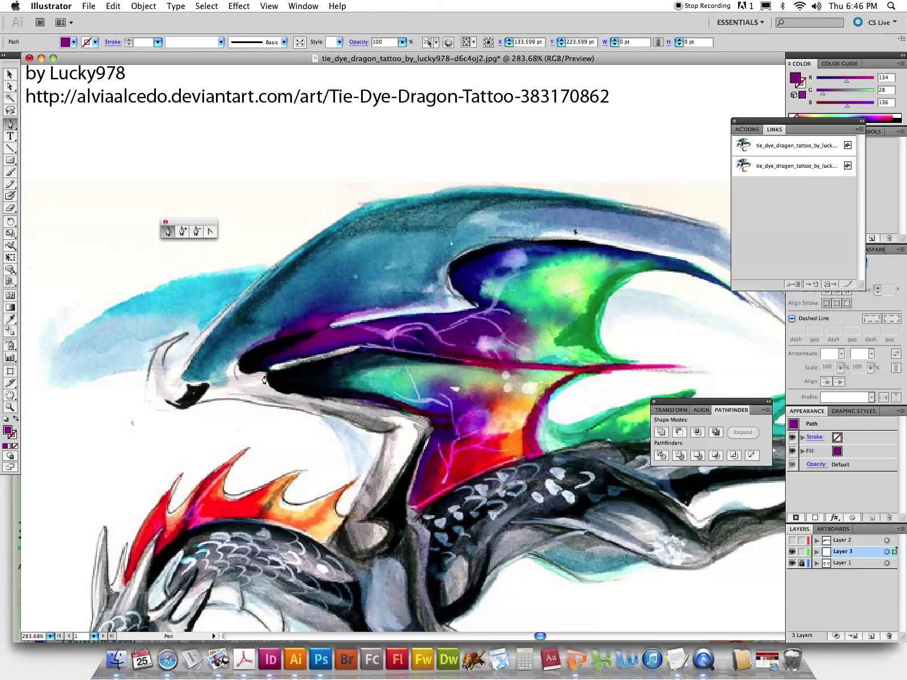
click(370, 347)
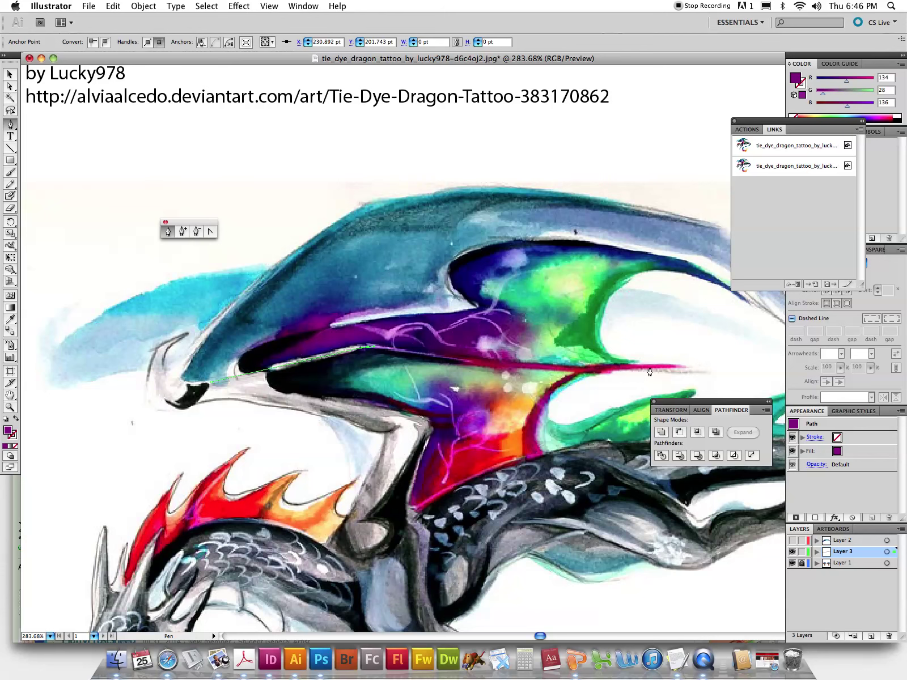
drag(682, 368, 748, 357)
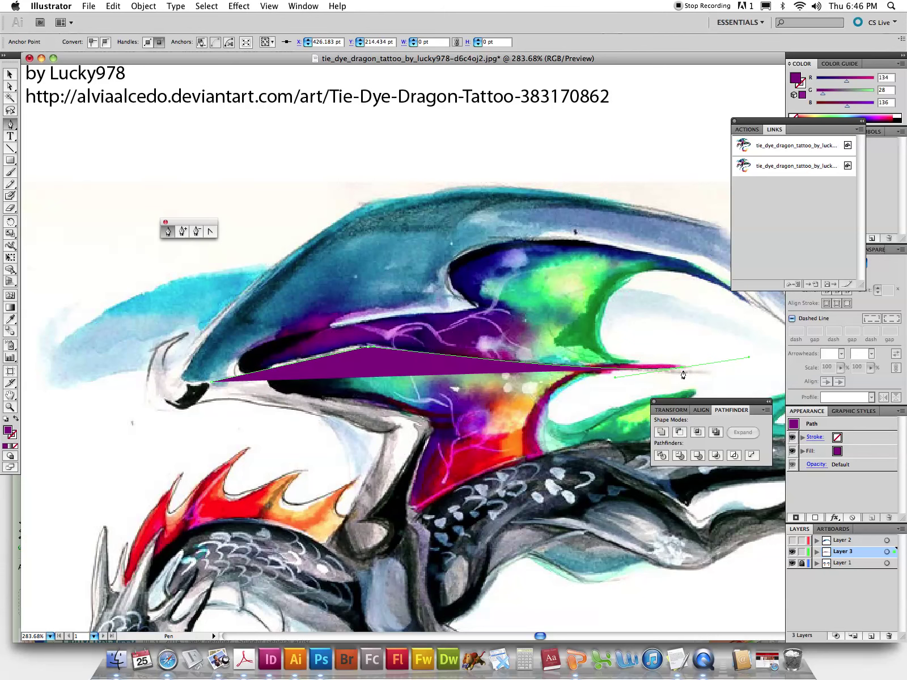
click(682, 369)
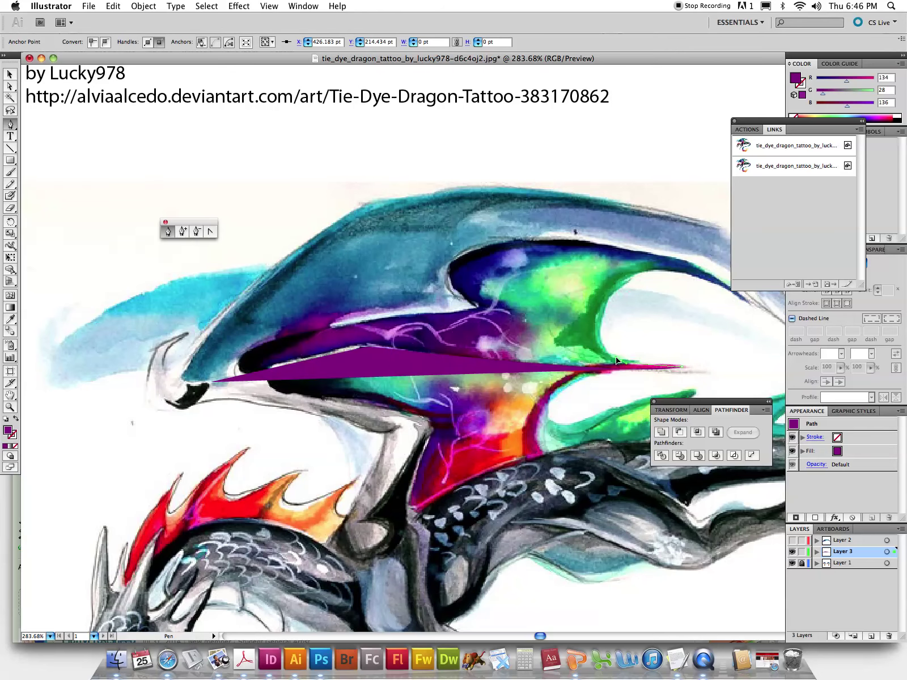
key(cmd+z)
mouse_move(646, 272)
mouse_down()
mouse_move(712, 246)
mouse_move(618, 278)
mouse_up()
mouse_move(675, 323)
mouse_down()
mouse_move(682, 328)
mouse_move(673, 329)
mouse_up()
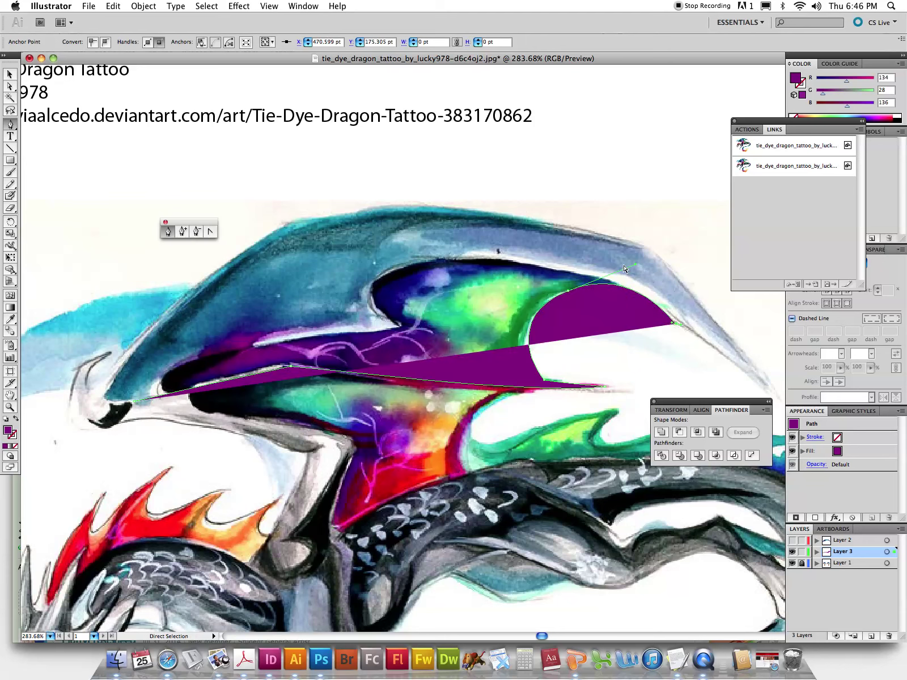
drag(627, 271, 608, 276)
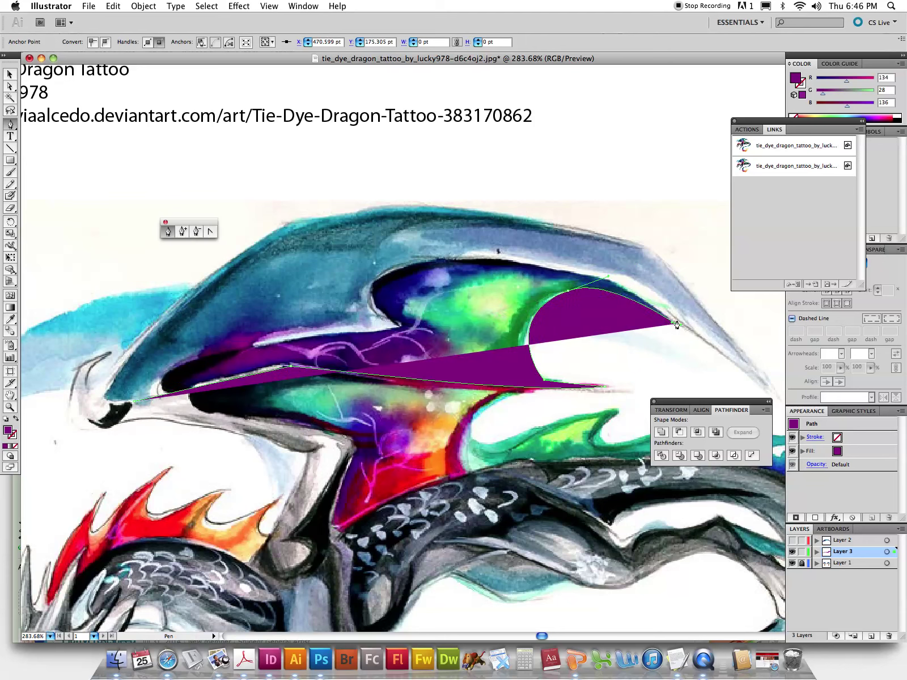
- Close the outline along the top edge and fill it with the painting's deep purple
drag(510, 250, 389, 246)
drag(323, 279, 368, 270)
drag(134, 401, 112, 424)
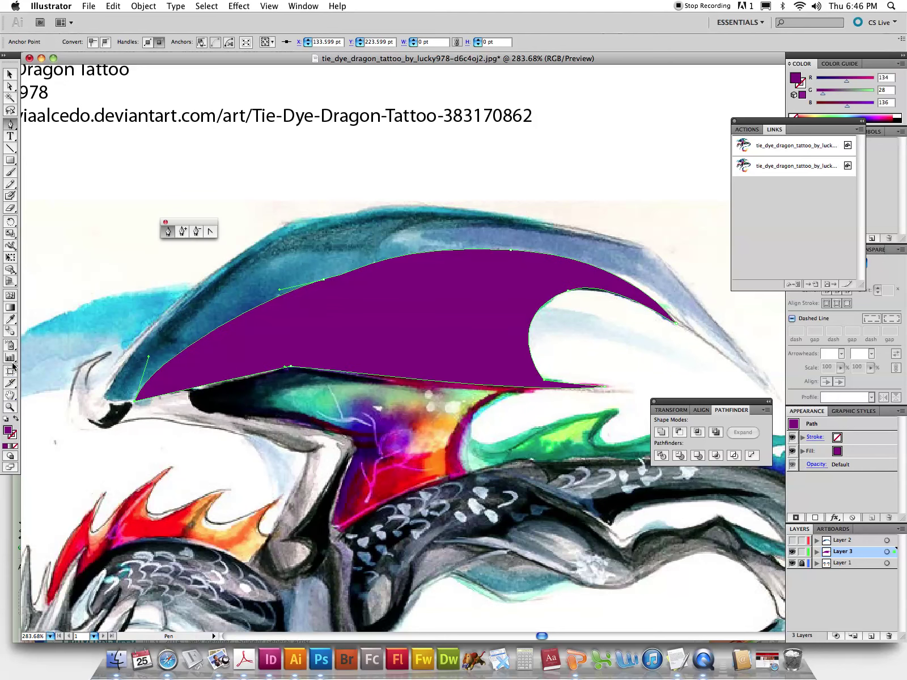
click(15, 419)
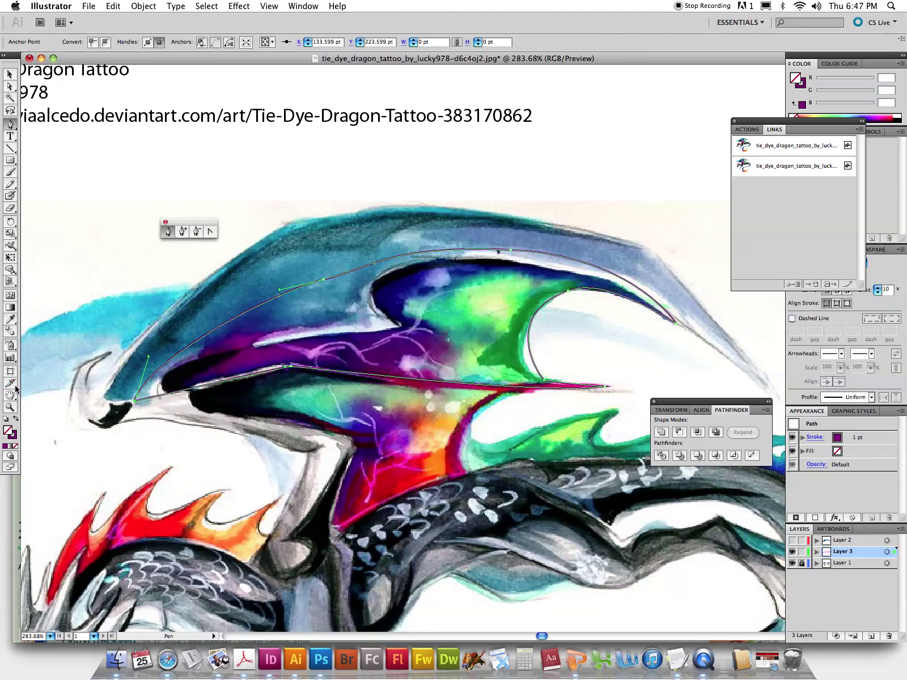
click(10, 319)
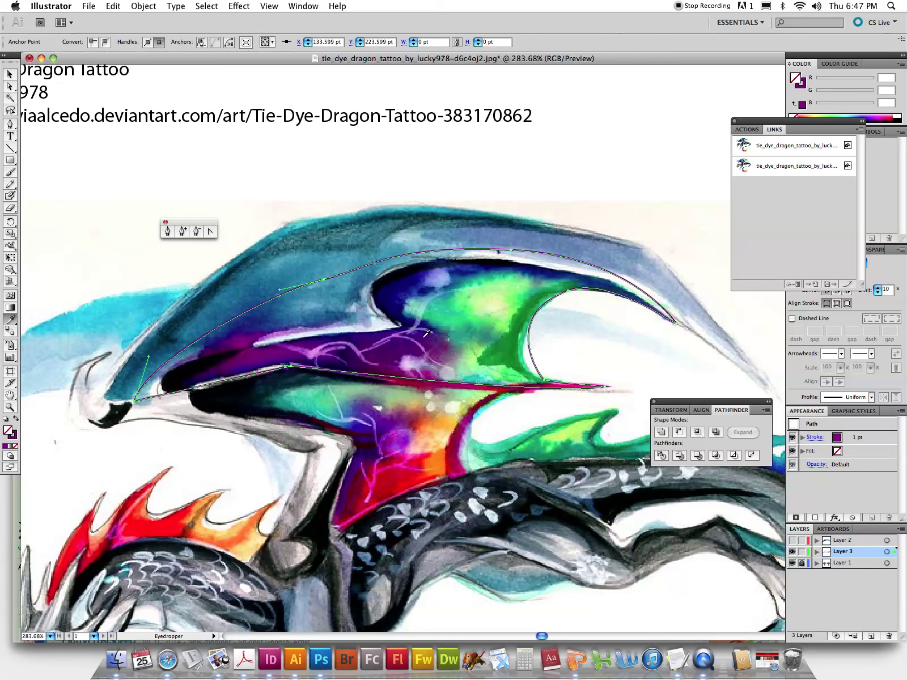
click(426, 334)
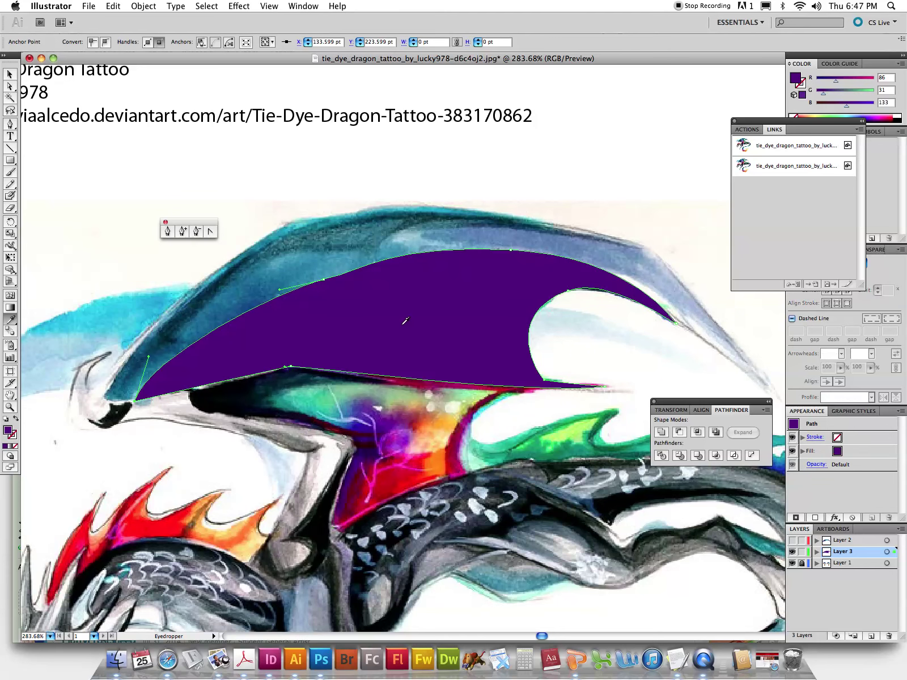
click(10, 76)
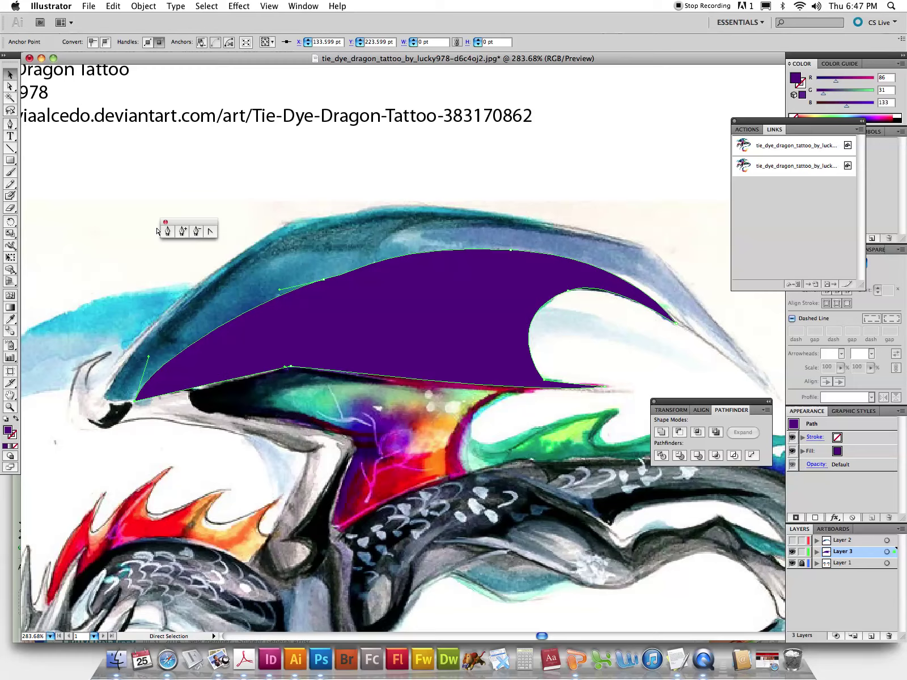
- Fit the artboard and convert the purple wing into a gradient mesh near its tip
key(super+0)
scroll(164, 238, up, 5)
scroll(164, 238, left, 5)
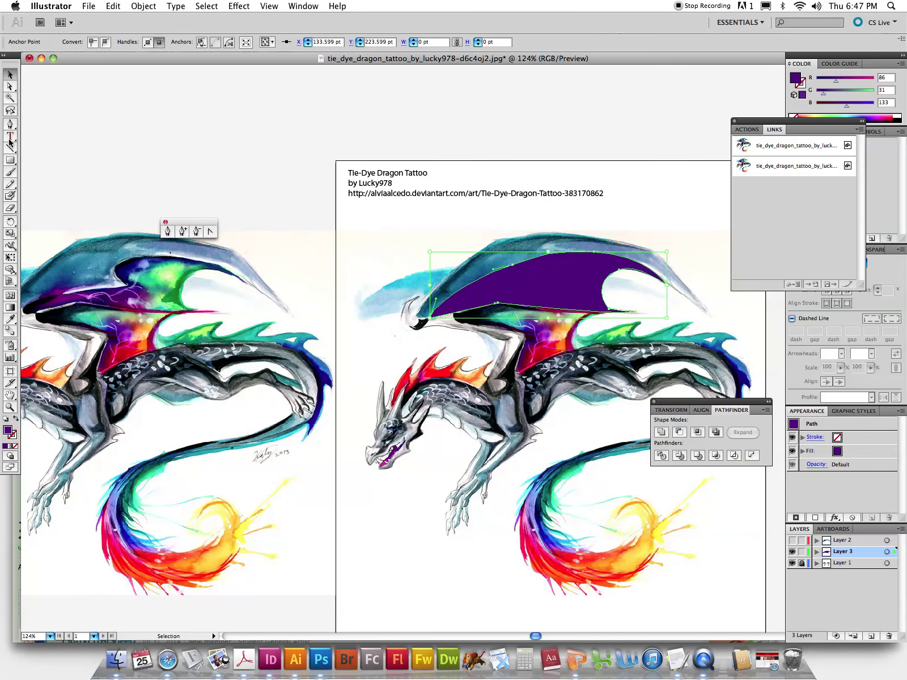
click(10, 295)
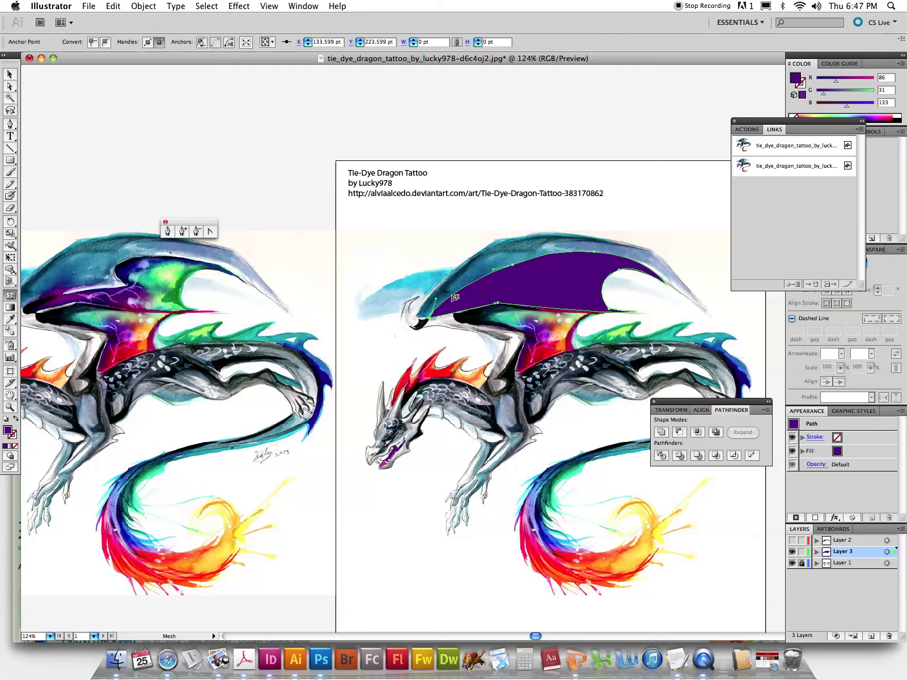
click(582, 281)
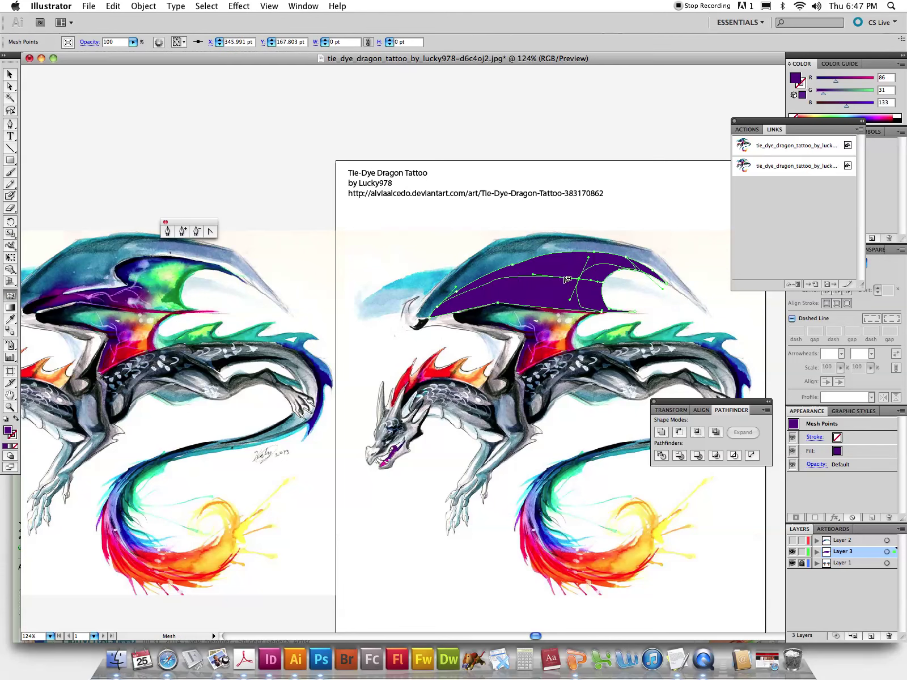
click(561, 279)
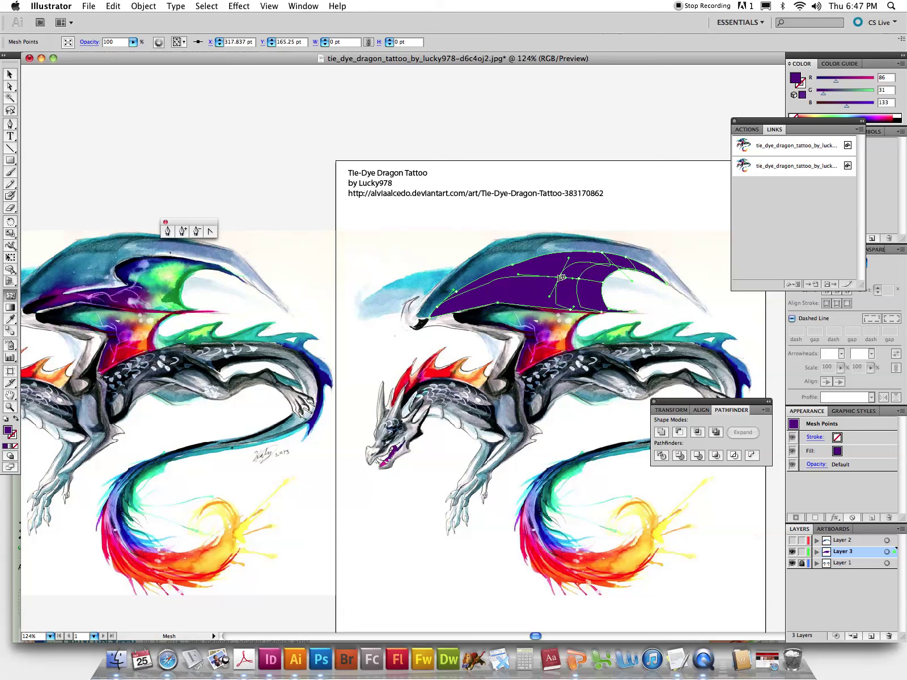
click(569, 269)
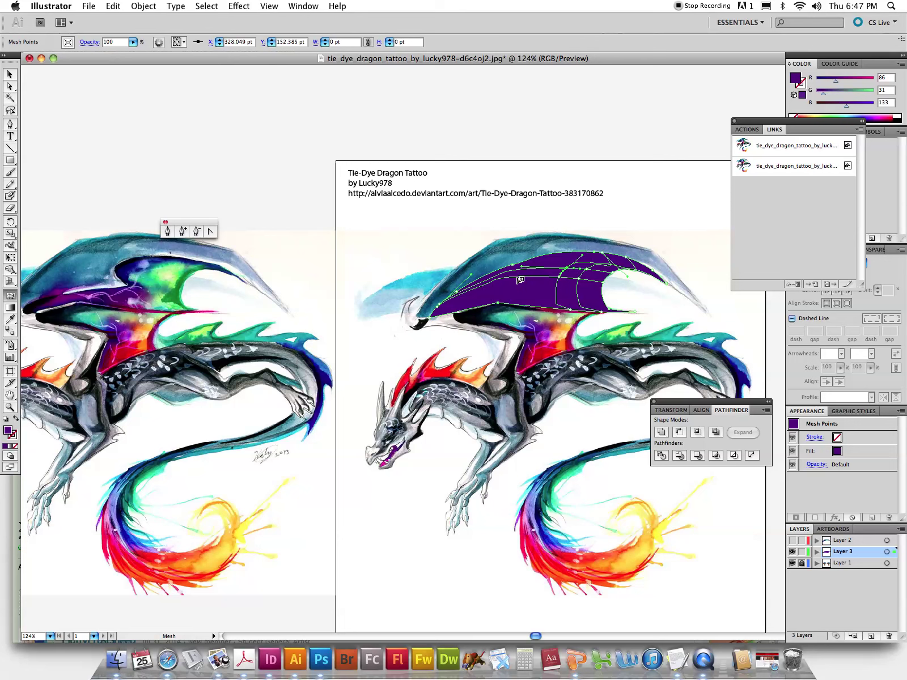
- Add mesh lines near the lower left and through the middle of the wing
click(500, 298)
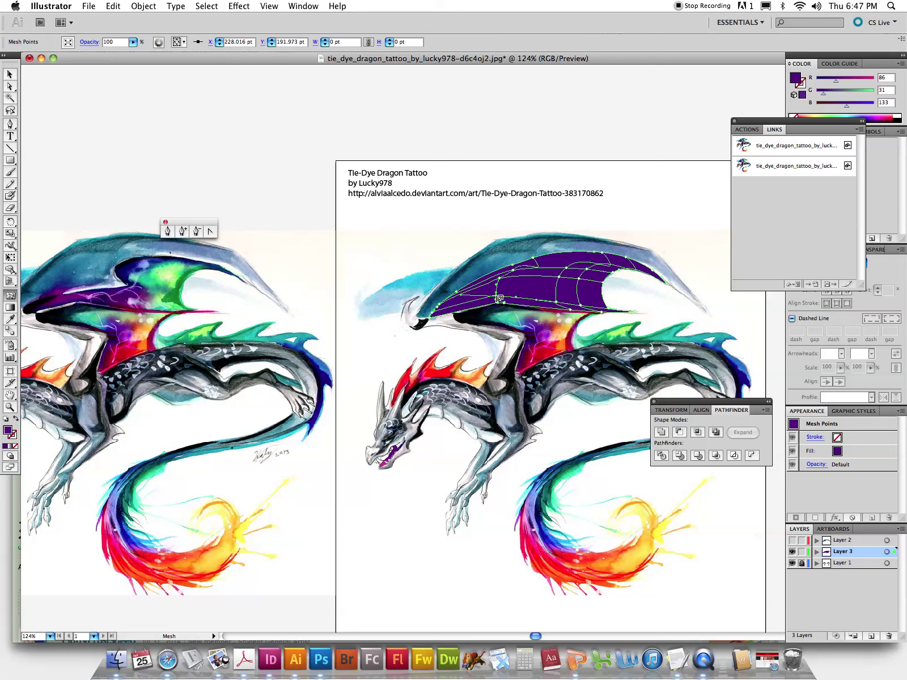
key(ctrl+z)
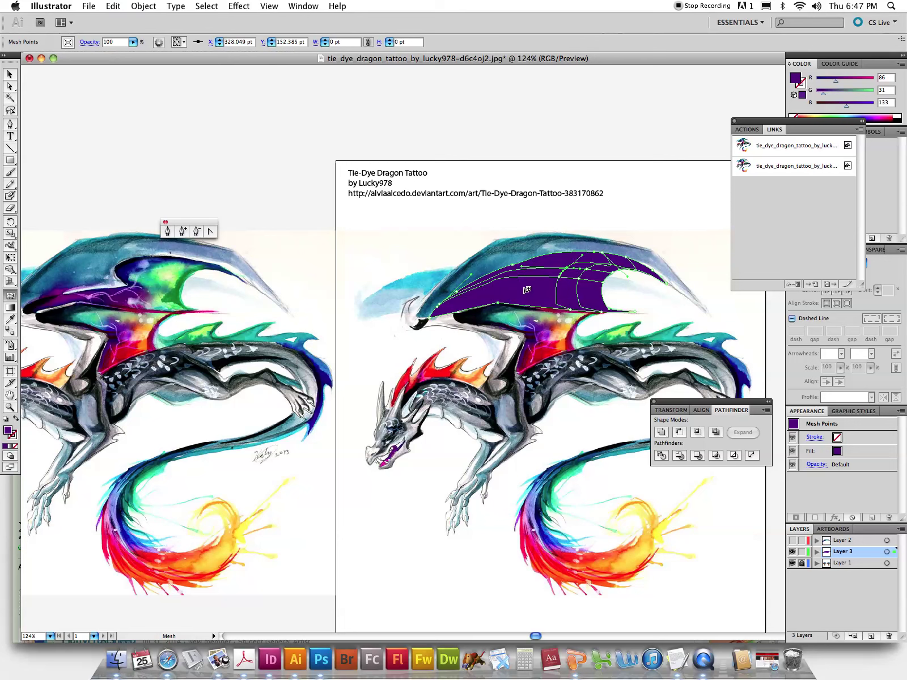
click(511, 281)
key(ctrl+z)
click(475, 304)
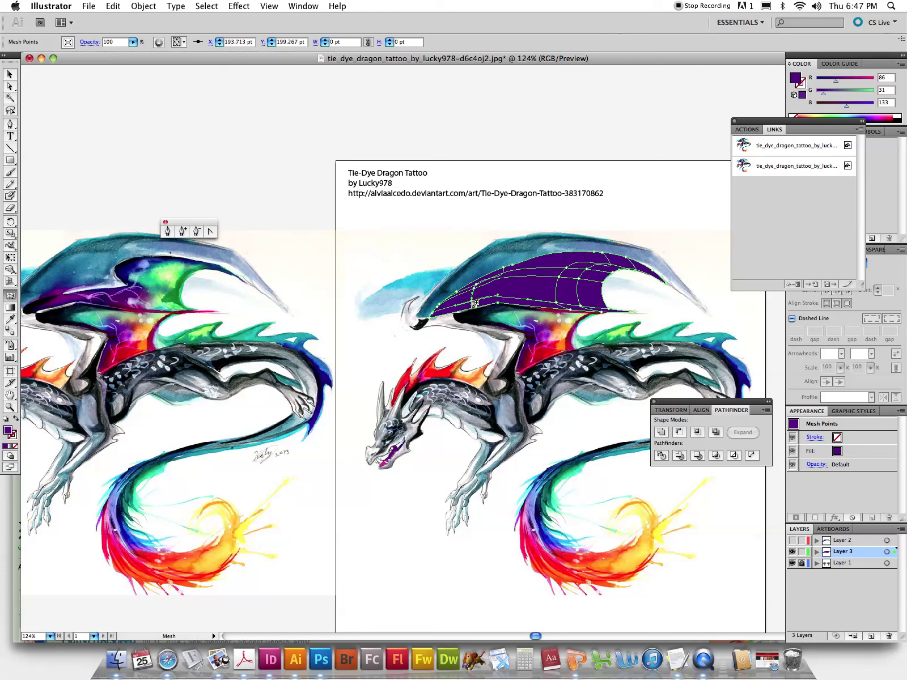
click(526, 290)
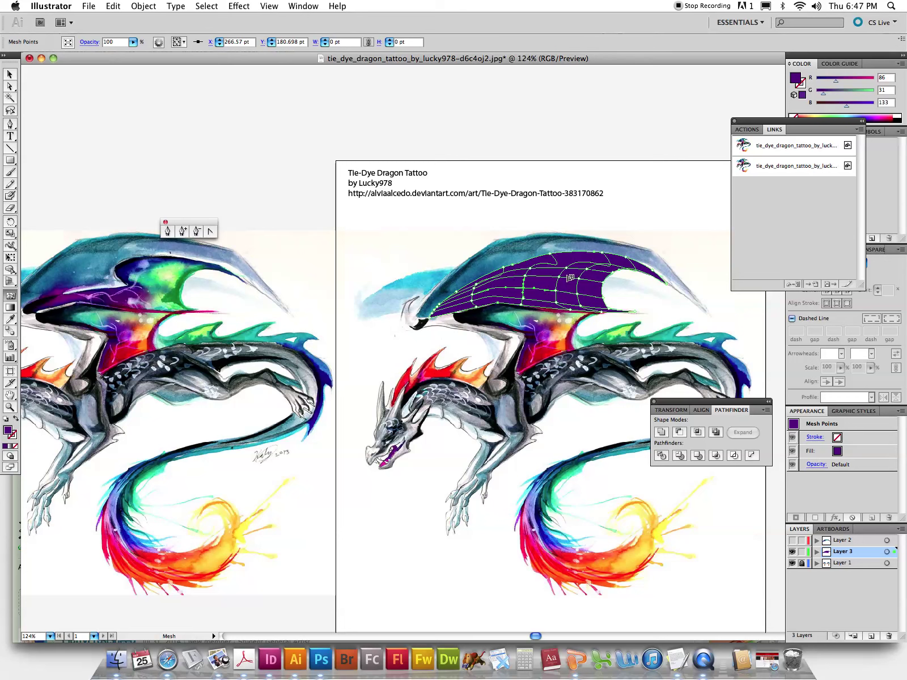
- Lasso-select the mesh points at the wing's outer tip
click(10, 110)
drag(645, 272, 662, 298)
mouse_move(662, 298)
mouse_down()
mouse_move(612, 315)
mouse_move(599, 310)
mouse_up()
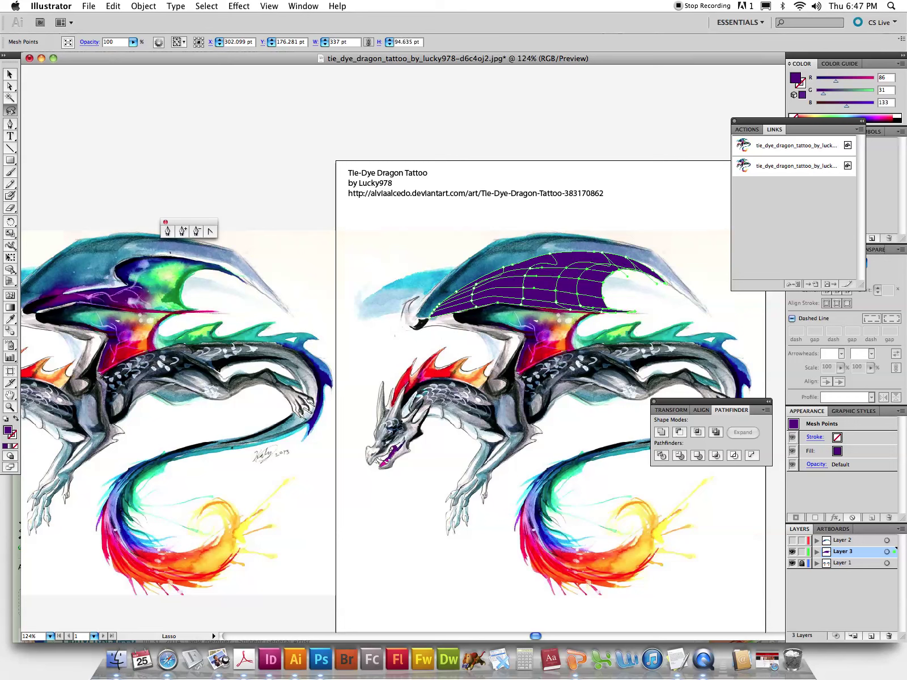
- Colour the selected outer wing mesh points a brighter green, sampled then adjusted in the Color Picker
click(10, 319)
click(181, 280)
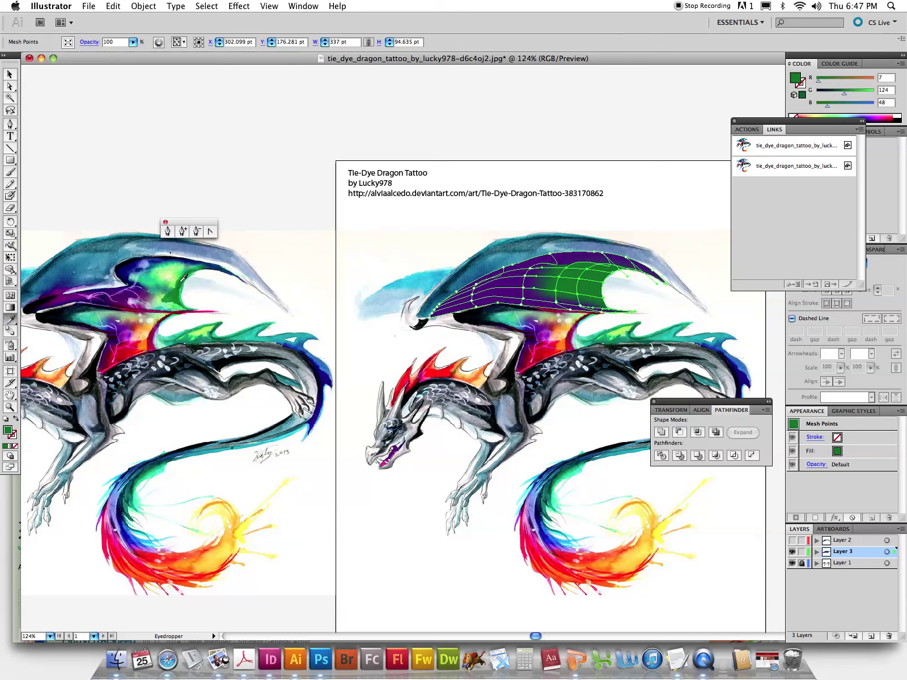
double_click(8, 432)
click(413, 248)
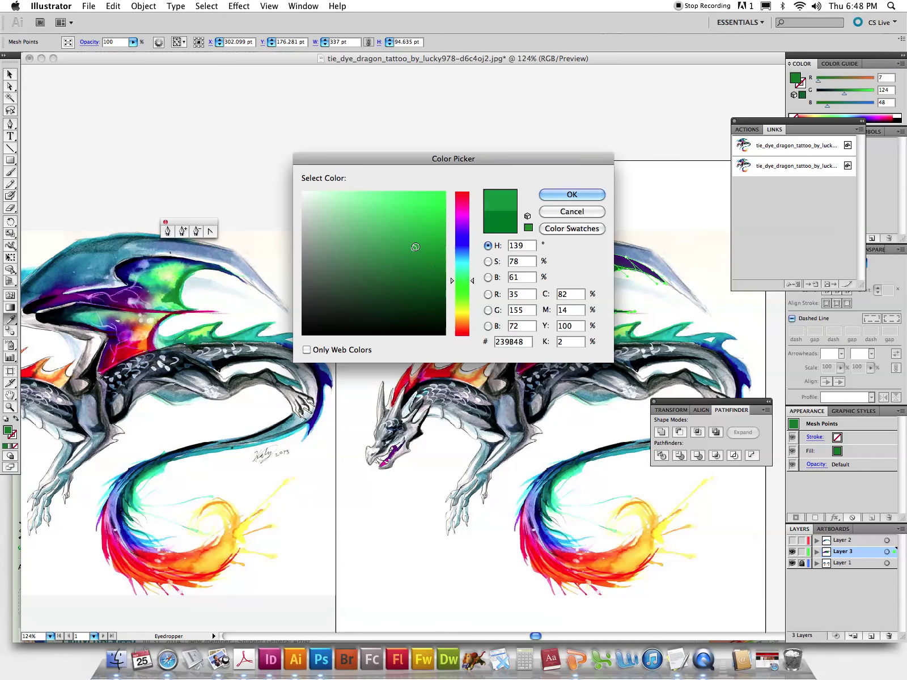
click(570, 195)
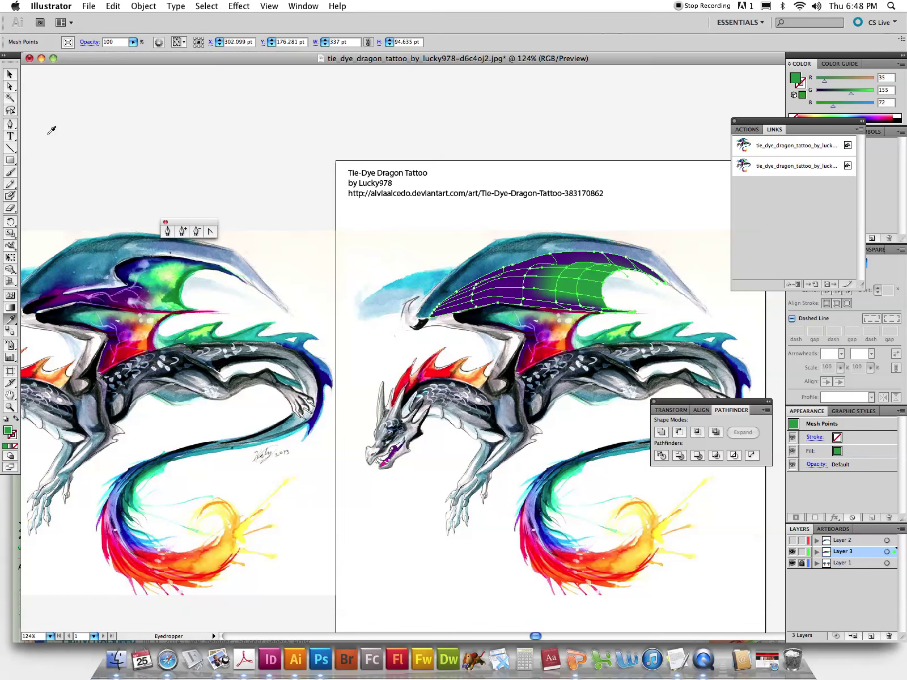
- Lasso another group of wing mesh points and fill them with a sampled, slightly hue-shifted green
click(9, 110)
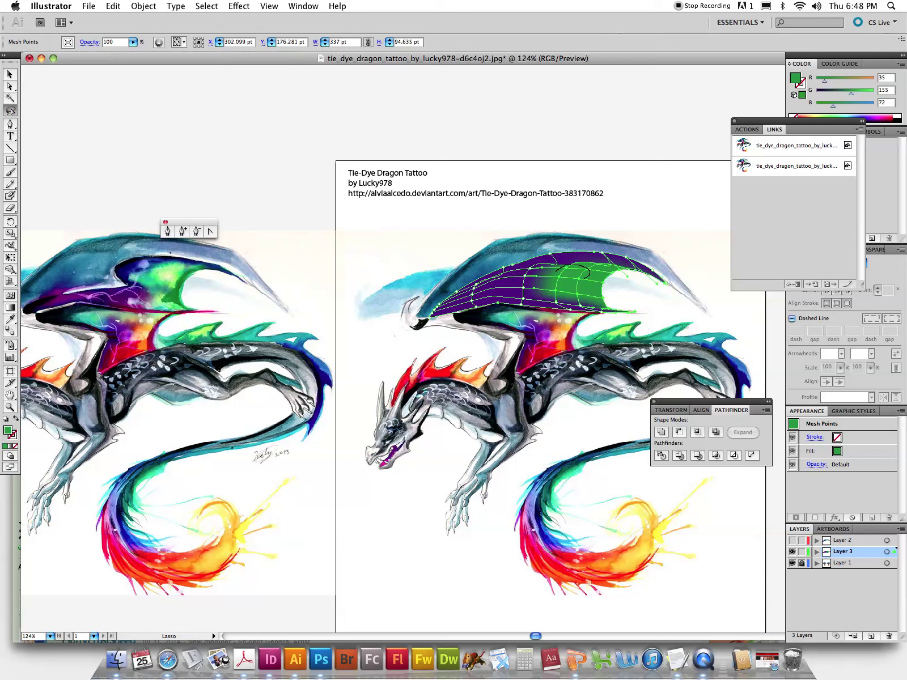
drag(584, 277, 585, 277)
click(10, 319)
click(158, 274)
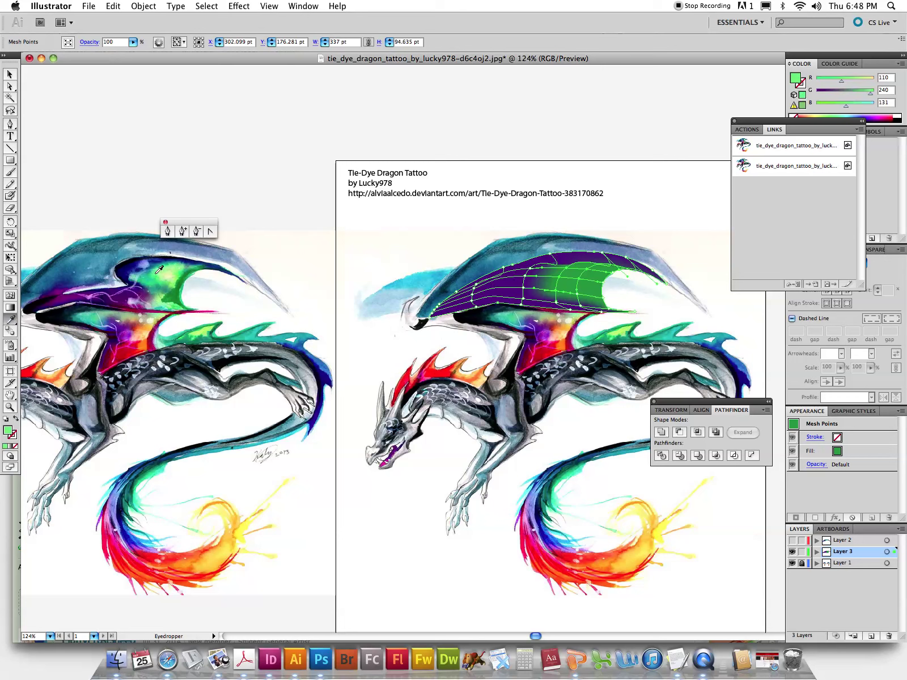
double_click(8, 432)
mouse_move(451, 277)
mouse_down()
mouse_move(472, 285)
mouse_move(475, 276)
mouse_up()
click(561, 194)
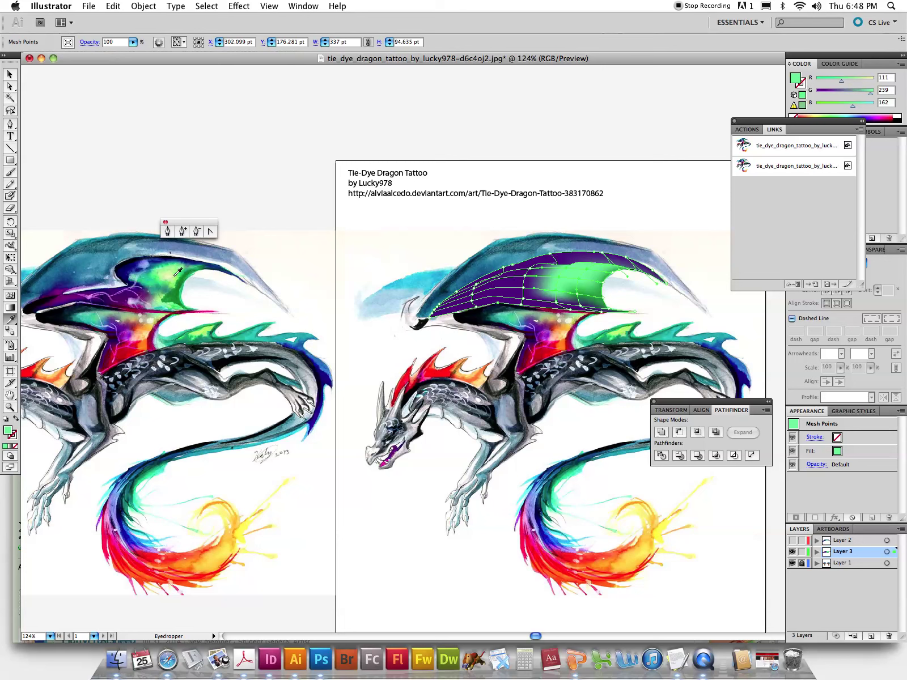
- Lasso mesh points in the green area and fill them pale yellow EDE7A6
click(11, 116)
mouse_move(576, 271)
mouse_down()
mouse_move(590, 276)
mouse_move(571, 279)
mouse_up()
click(10, 319)
click(170, 275)
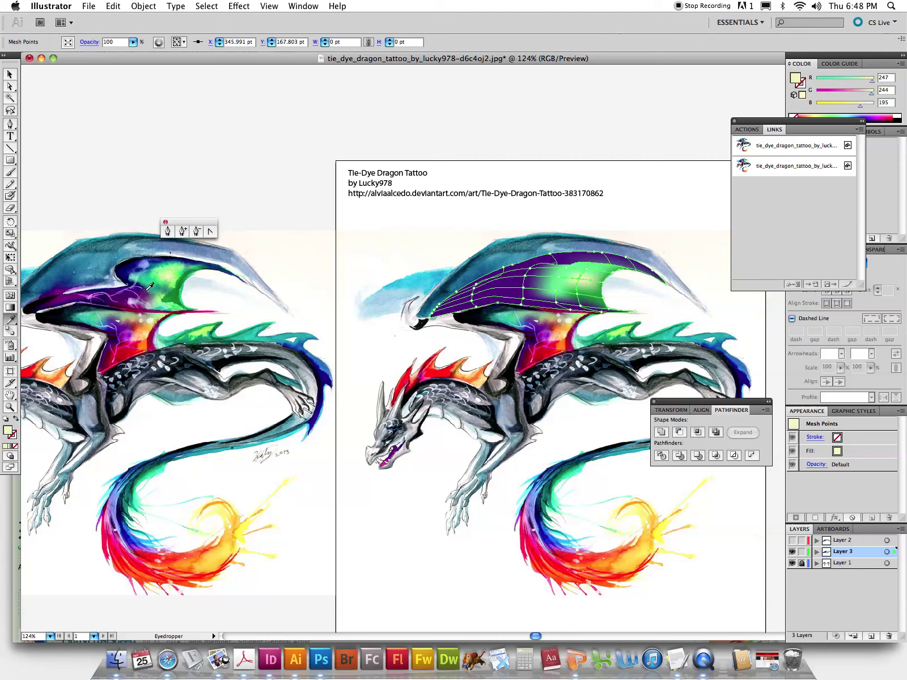
double_click(9, 432)
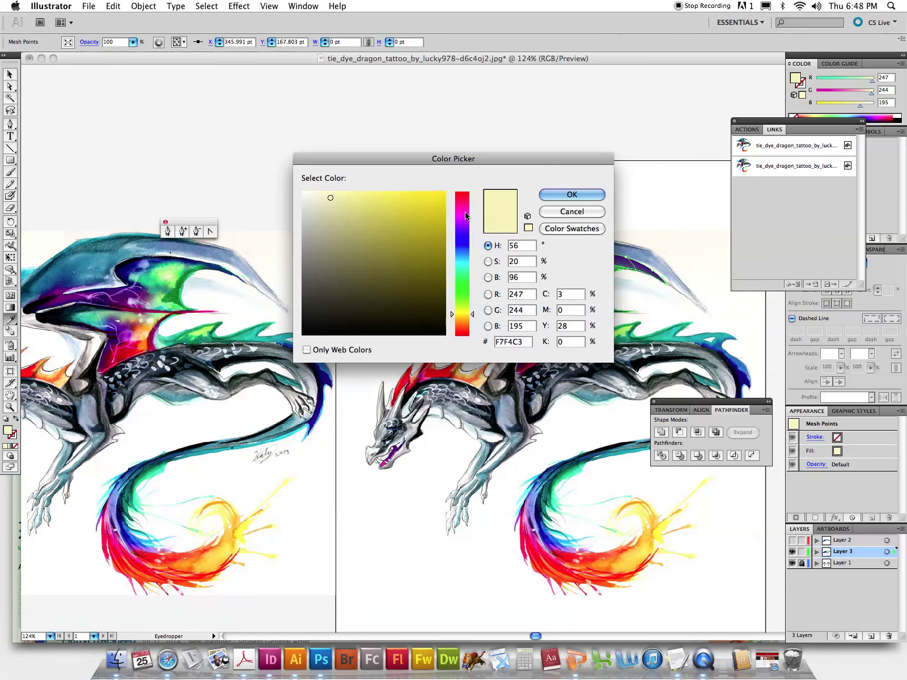
click(345, 202)
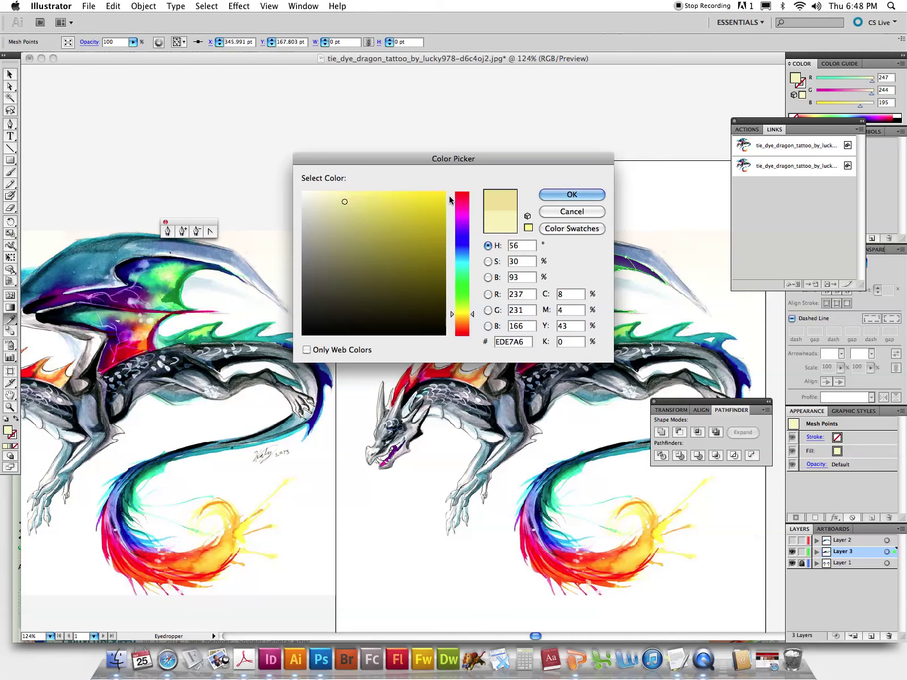
key(Return)
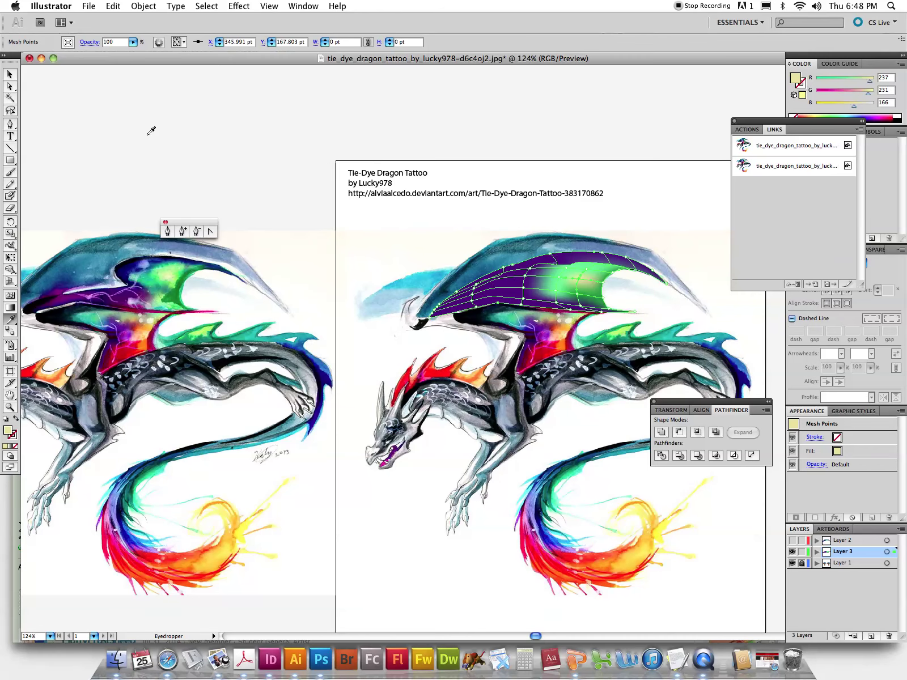
- Lasso mesh points along the wing's front edge, sample dark navy, then deselect the mesh
click(10, 110)
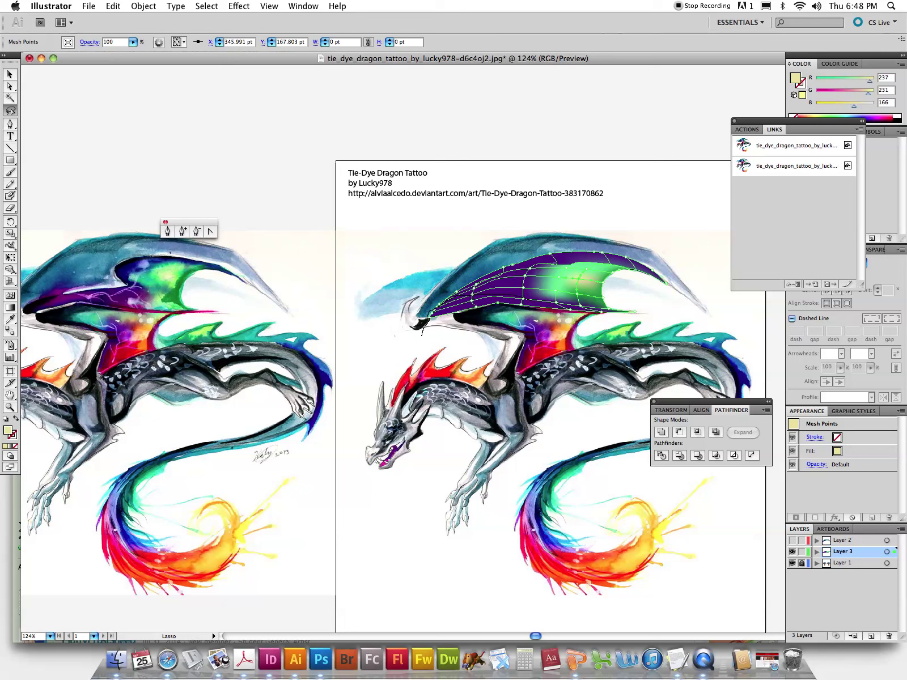
drag(422, 330, 419, 333)
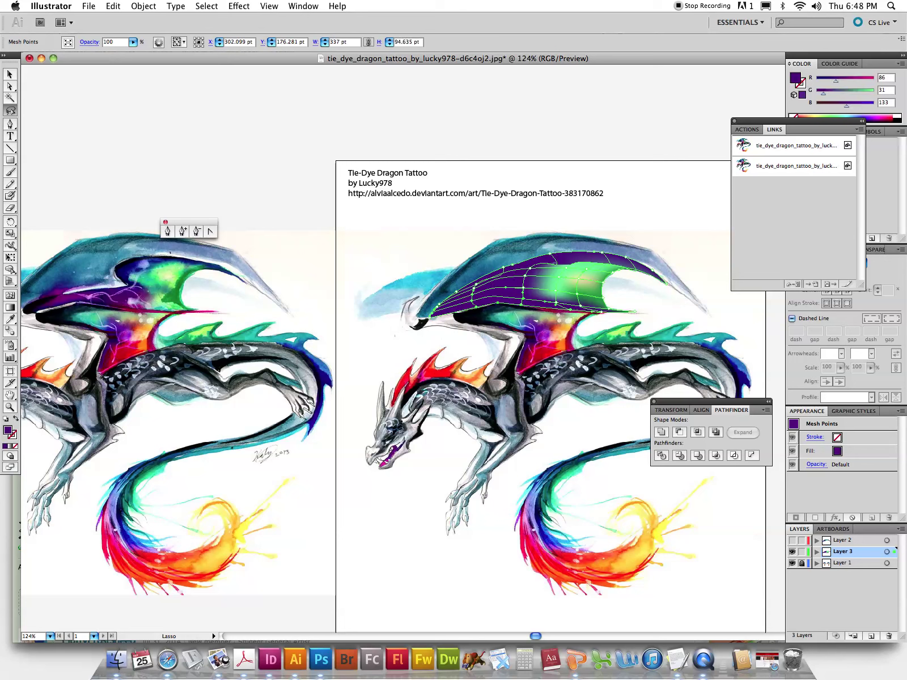
click(10, 319)
click(68, 298)
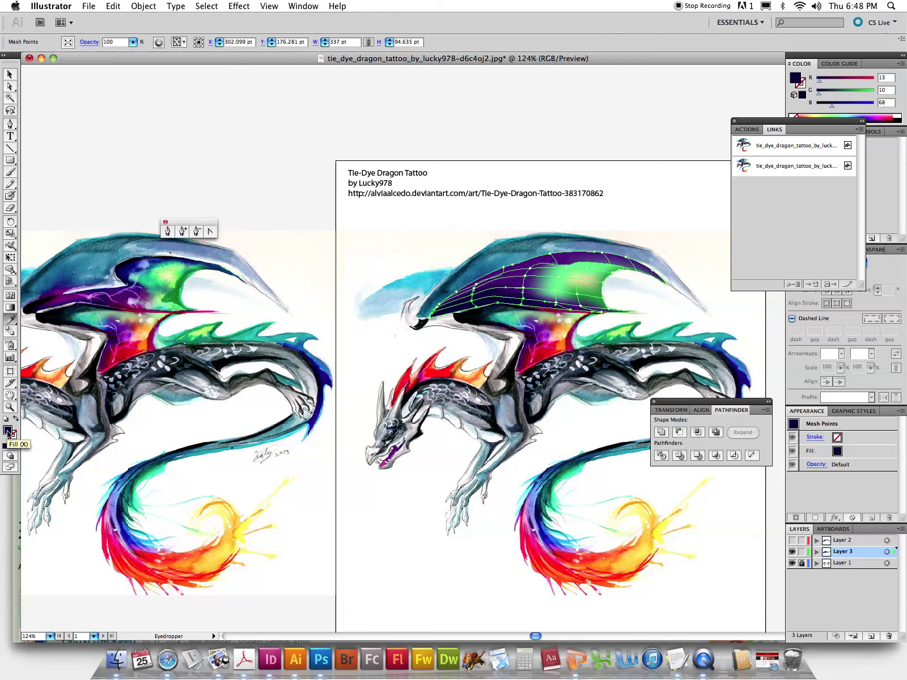
click(10, 88)
click(256, 195)
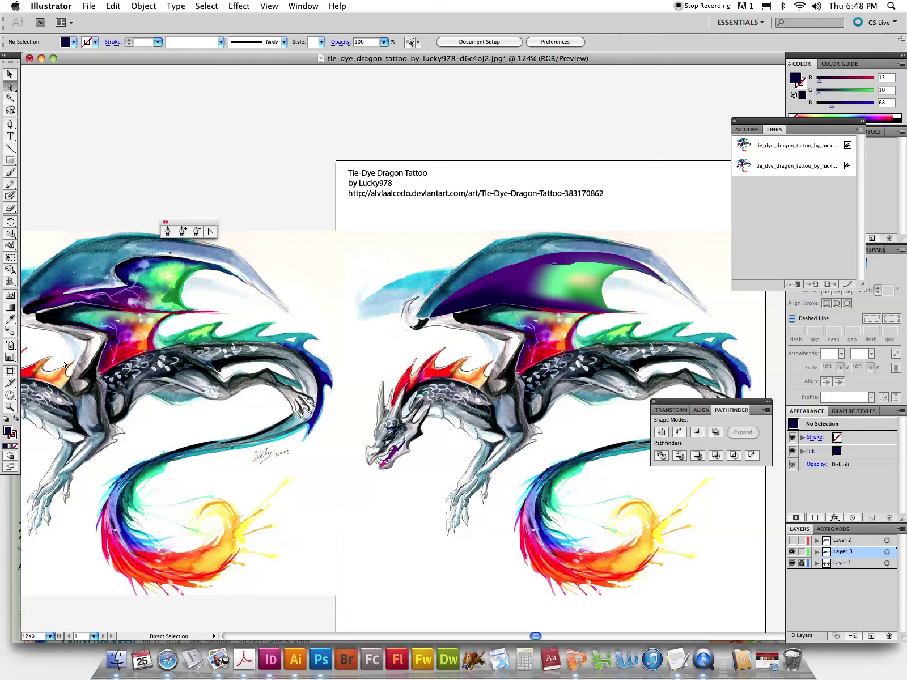
- Zoom in on the wing and reshape the mesh points and curves along its upper edge
click(10, 407)
mouse_move(471, 230)
mouse_down()
mouse_move(537, 279)
mouse_move(669, 326)
mouse_up()
click(10, 86)
click(422, 308)
mouse_move(377, 211)
mouse_down()
mouse_move(392, 215)
mouse_move(341, 192)
mouse_up()
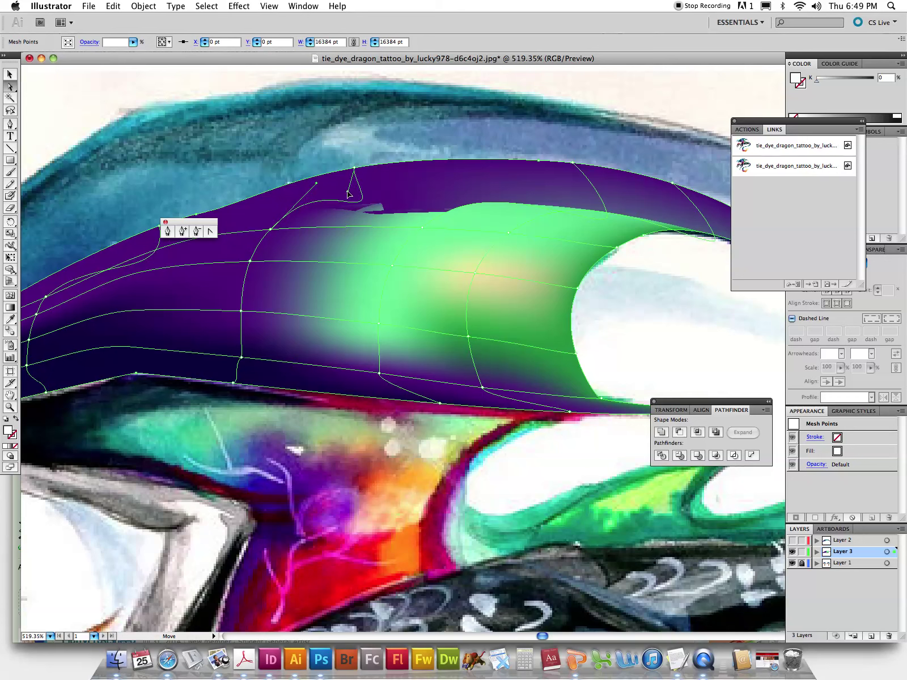
drag(315, 184, 284, 201)
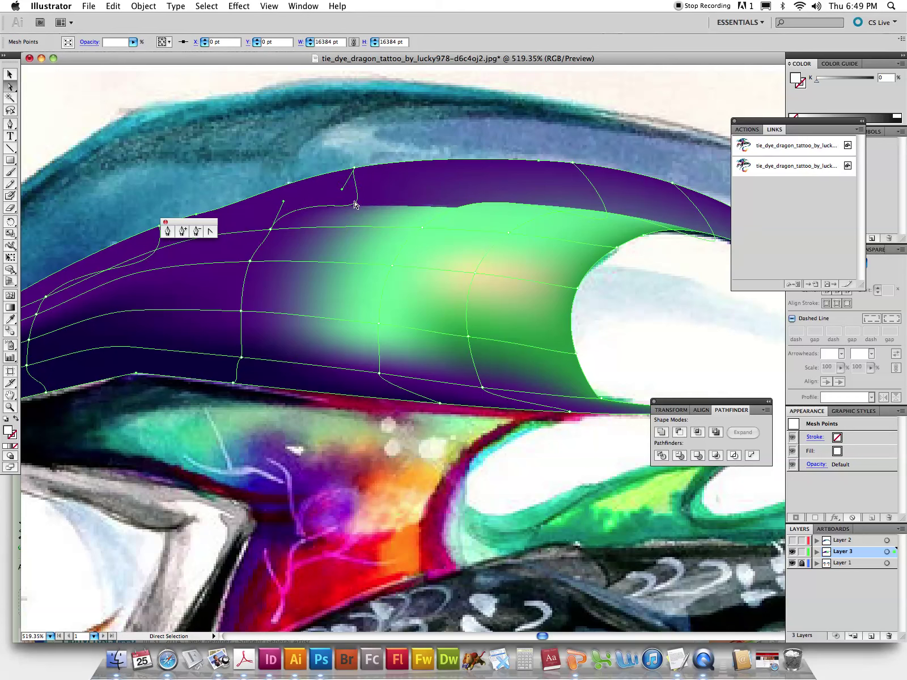
drag(343, 192, 348, 179)
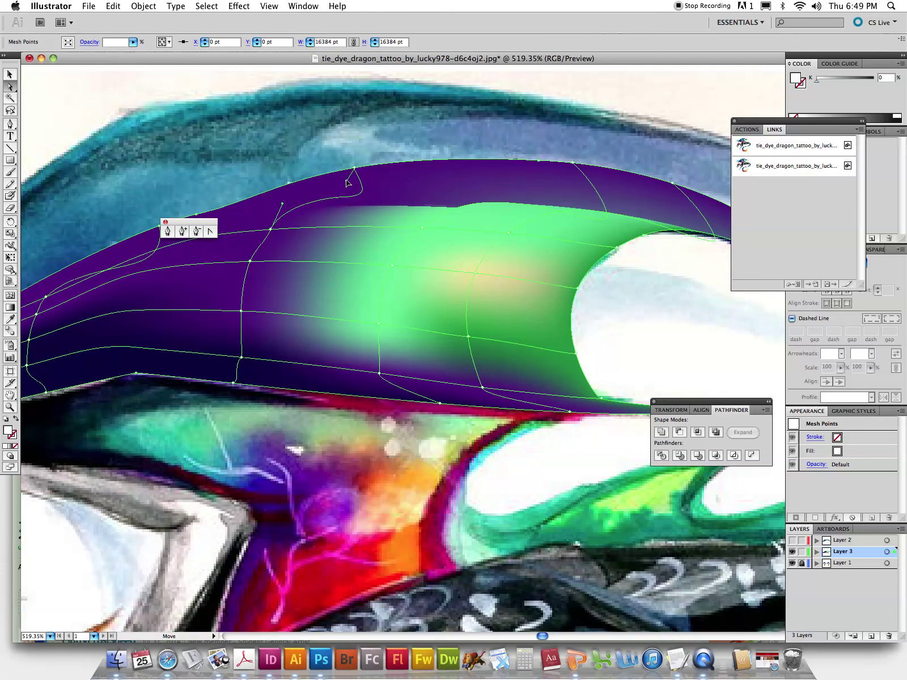
- Pull the green glow's top edge upward and bend the vertical mesh line through the yellow highlight
click(422, 229)
mouse_move(491, 177)
mouse_down()
mouse_move(502, 166)
mouse_move(454, 206)
mouse_up()
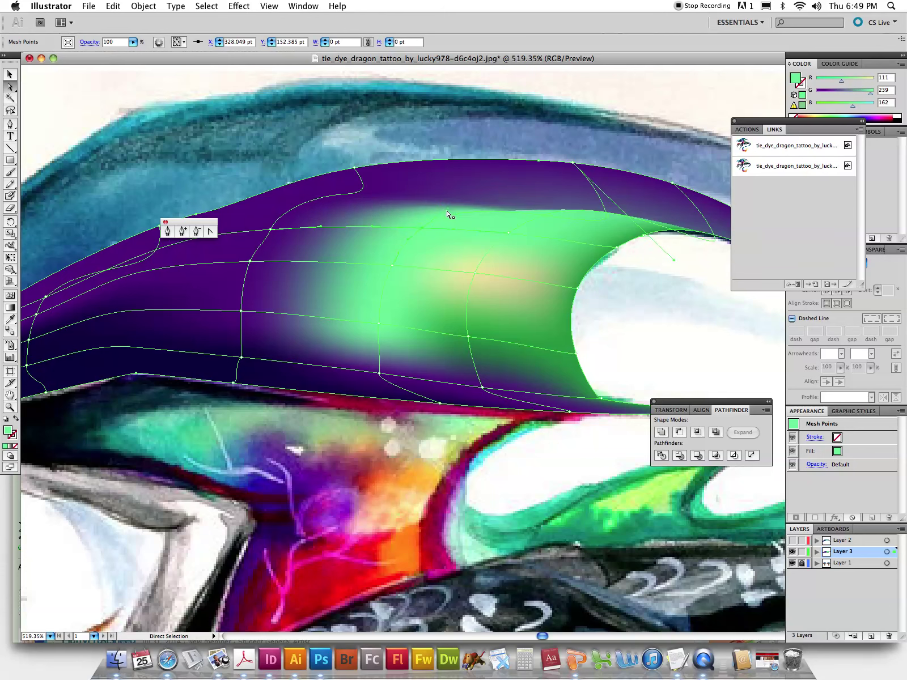
drag(674, 261, 559, 183)
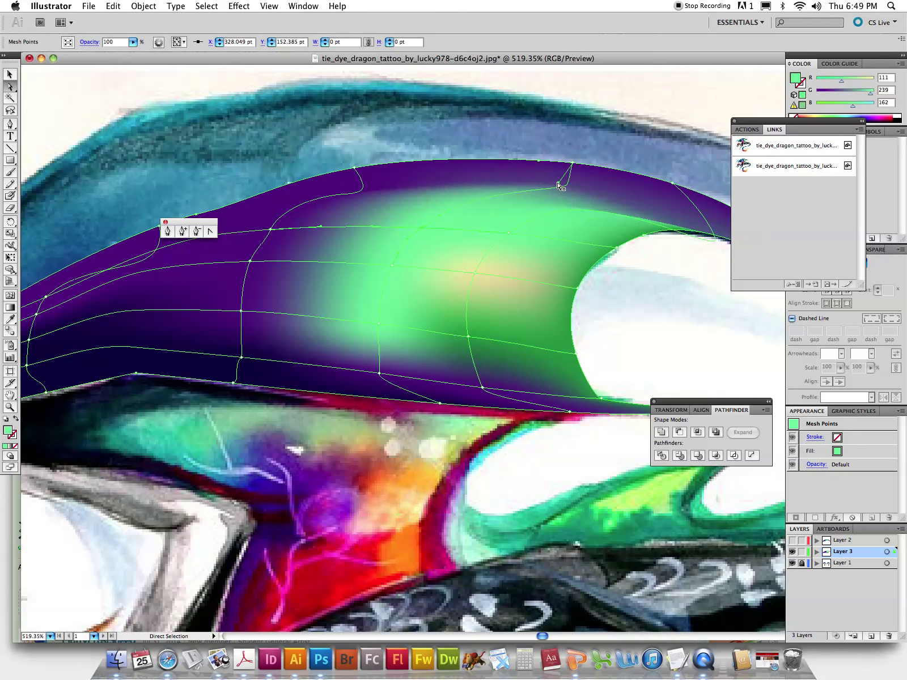
click(479, 273)
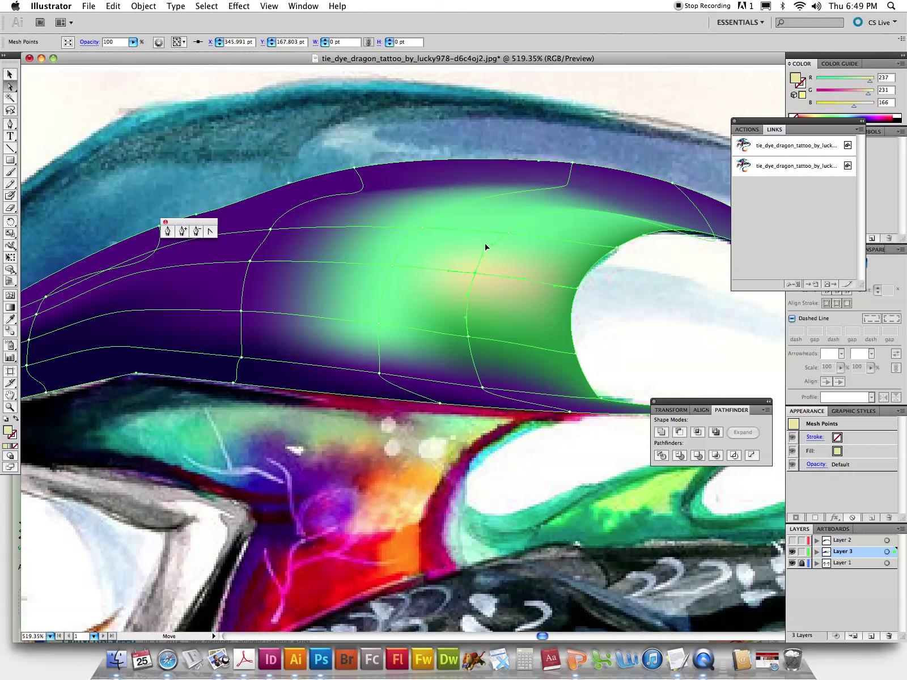
drag(465, 317, 458, 311)
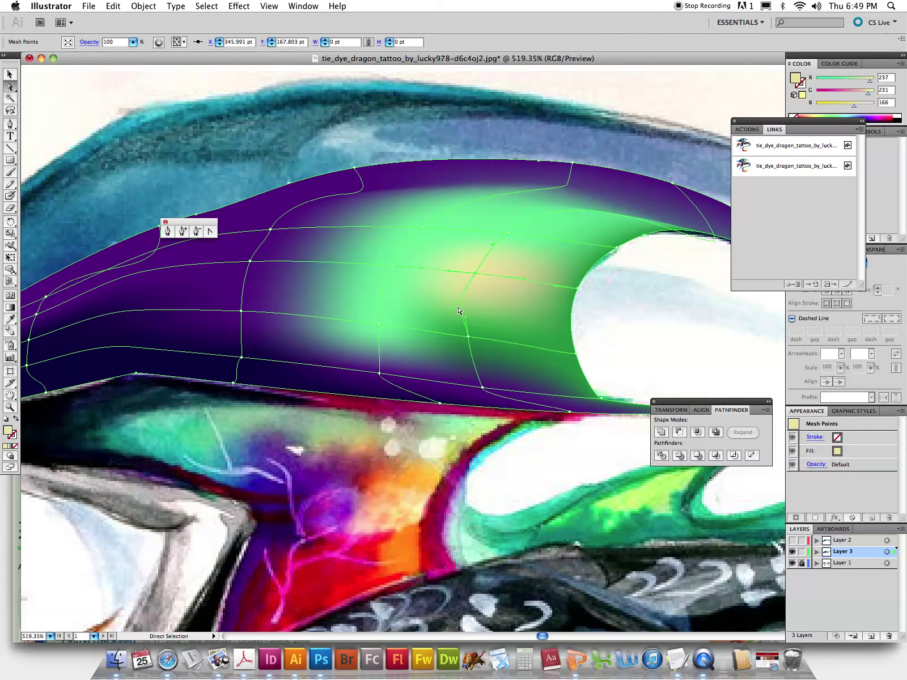
- Adjust the lower green and purple mesh points and smooth the left-side curve, previewing the result
click(510, 233)
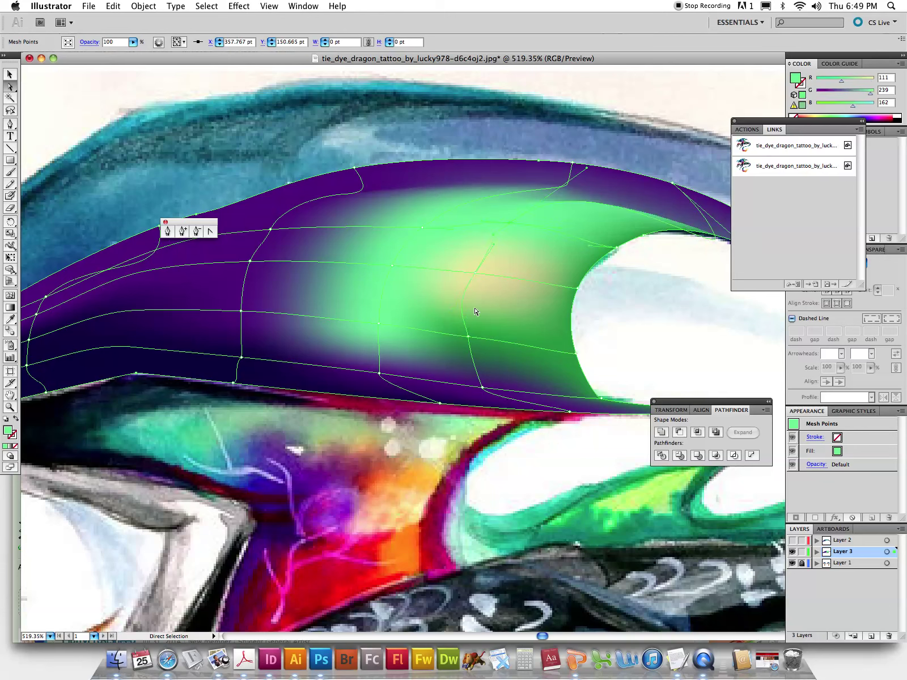
drag(468, 339, 469, 347)
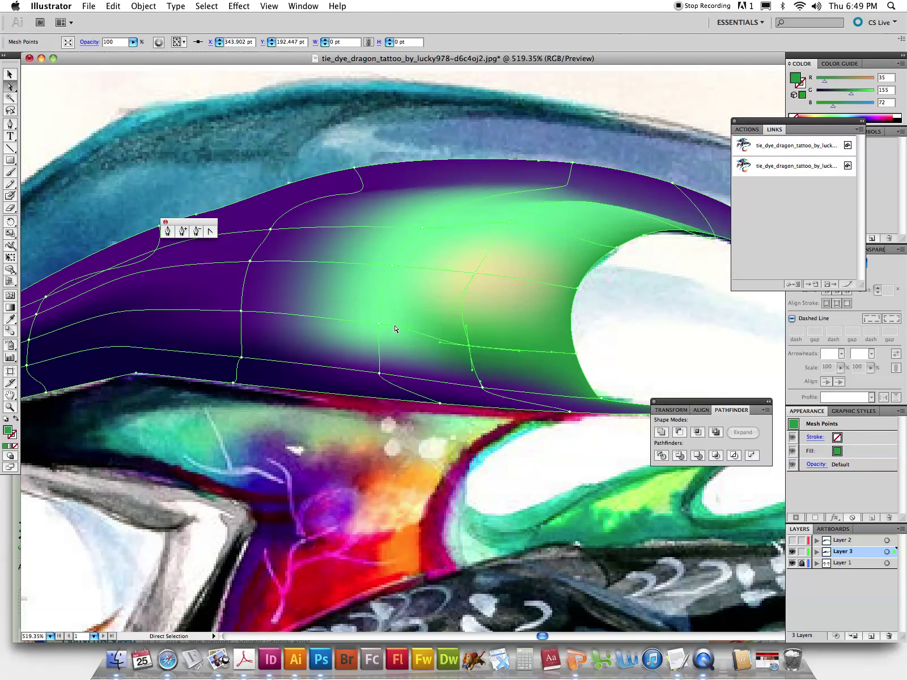
drag(379, 327, 363, 325)
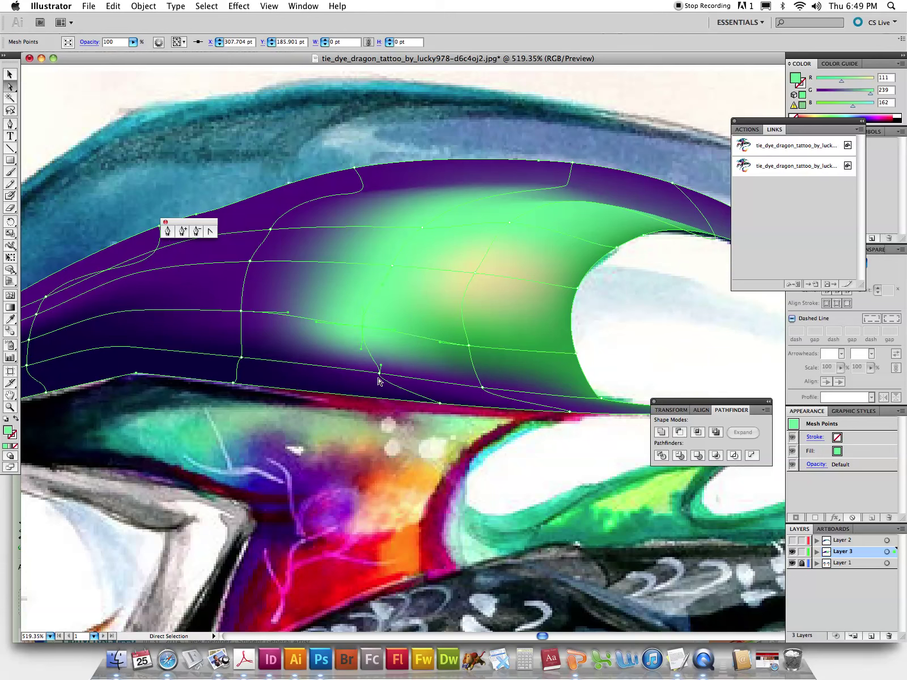
drag(379, 374, 373, 369)
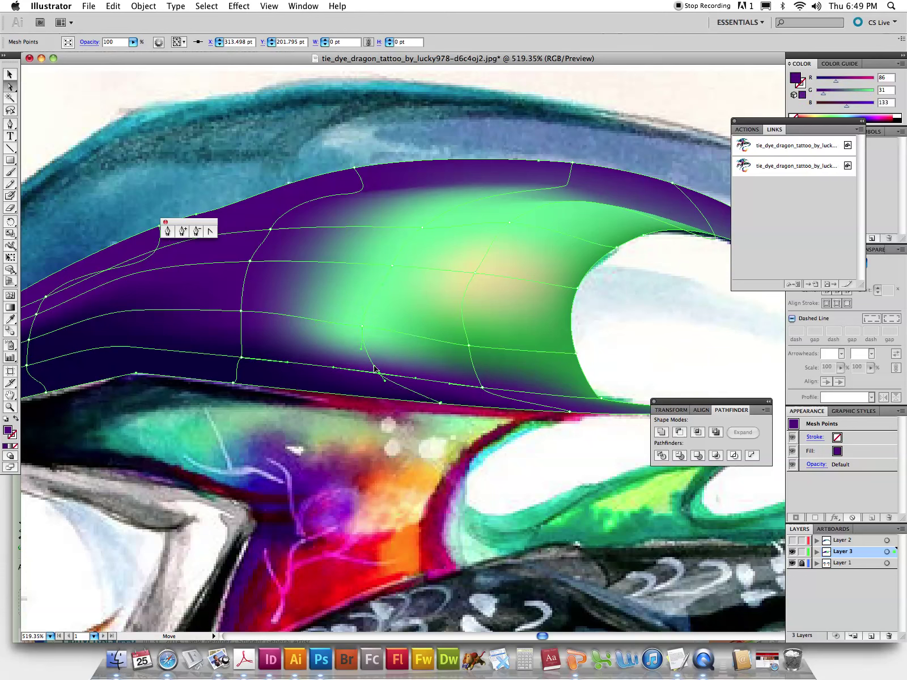
click(270, 229)
drag(282, 208, 277, 212)
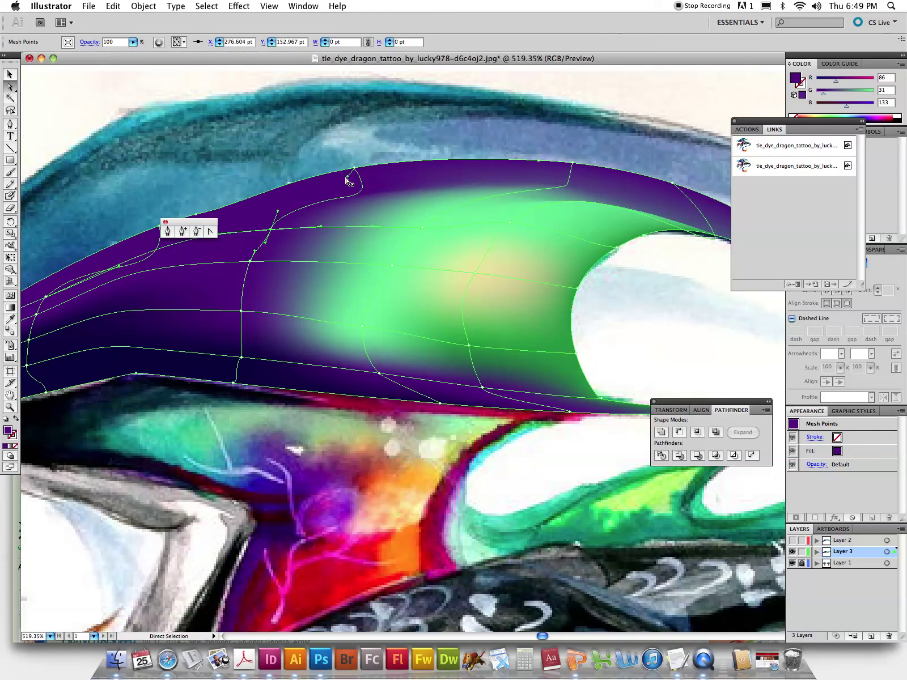
click(418, 143)
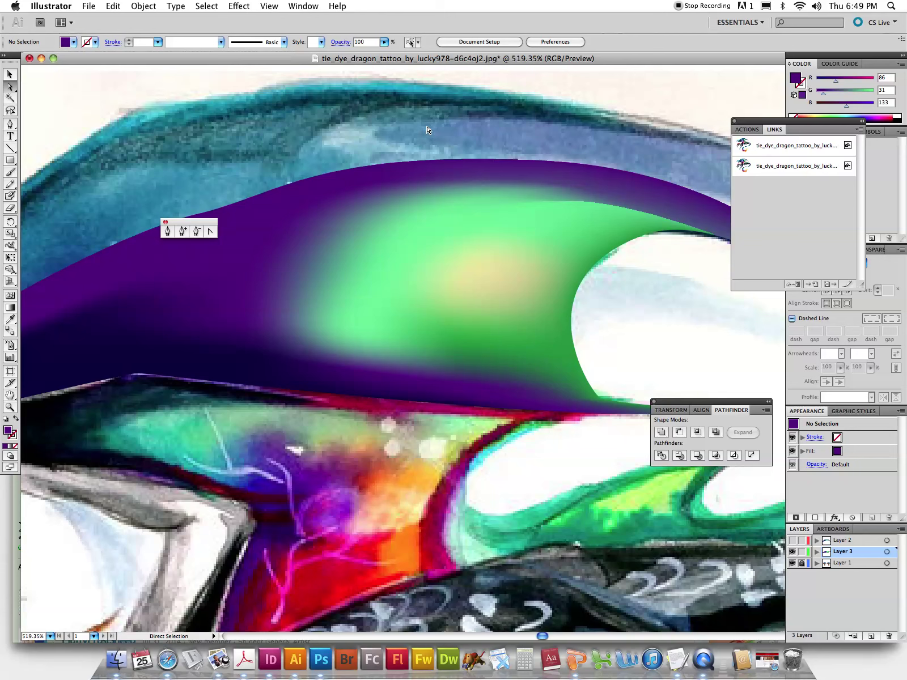
click(501, 247)
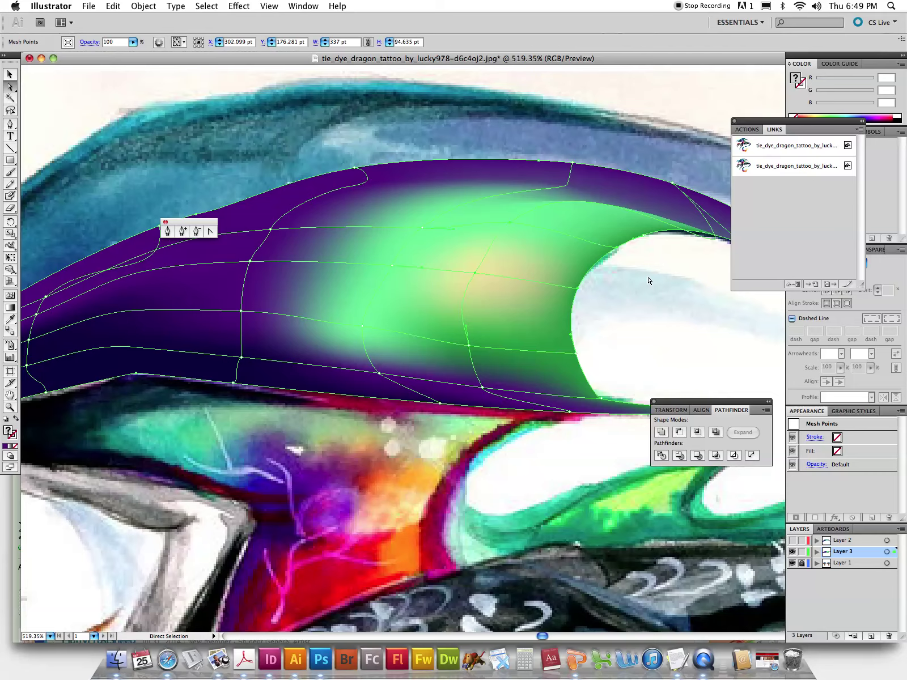
- Undo recent edits and reshape the green curve near the wing tip, leaving the mesh unmoved
key(super+z)
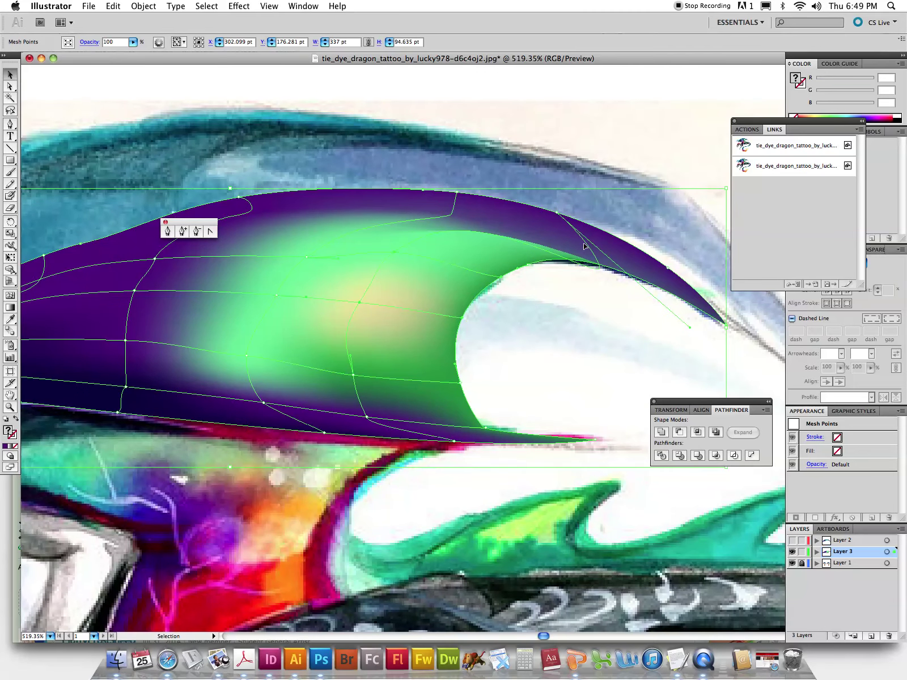
drag(689, 327, 557, 221)
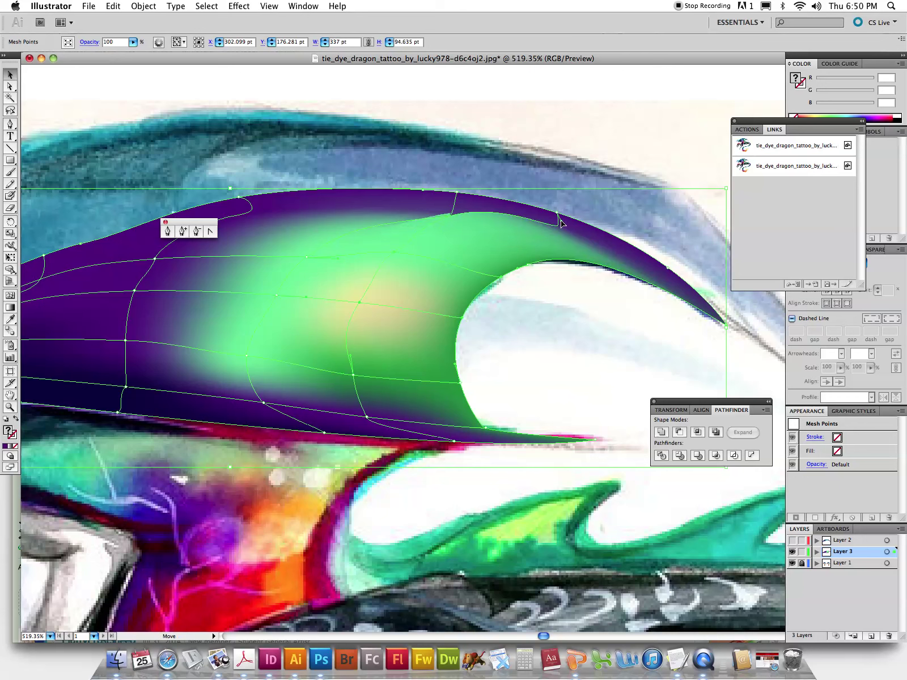
click(457, 193)
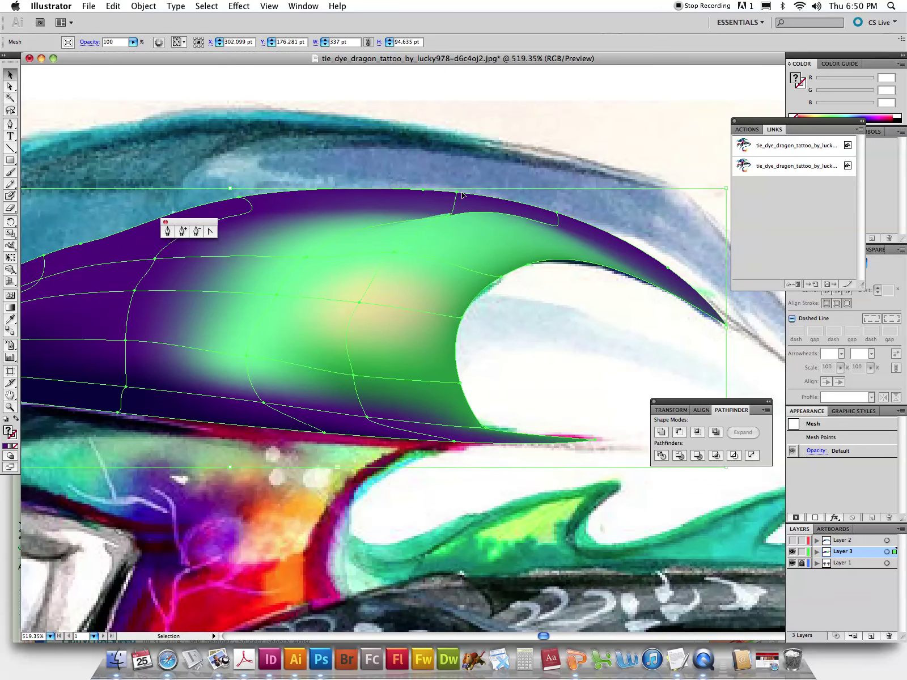
drag(458, 195, 450, 196)
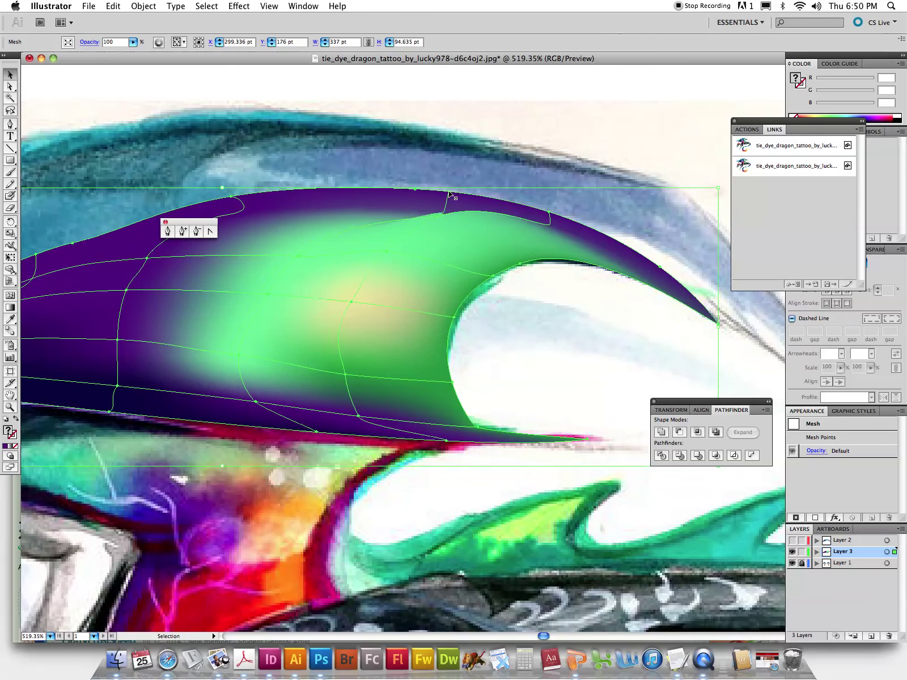
key(ctrl+z)
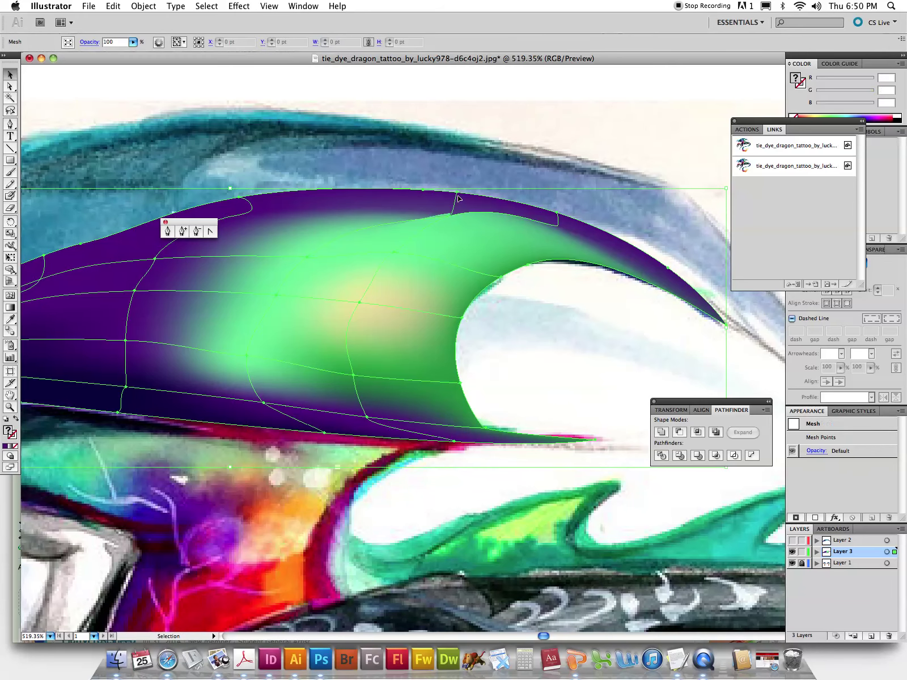
drag(457, 193, 452, 192)
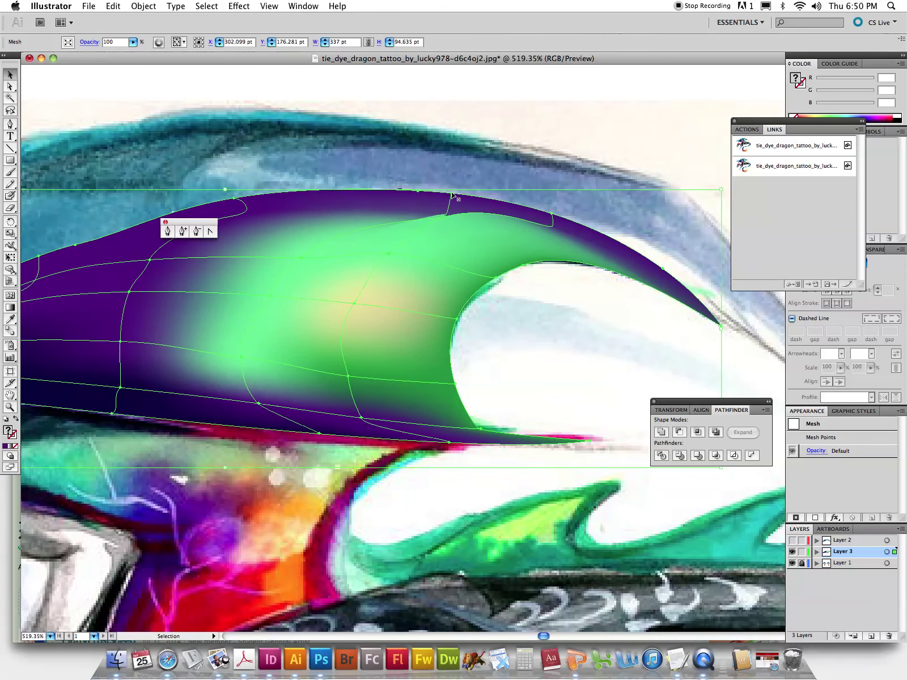
key(ctrl+z)
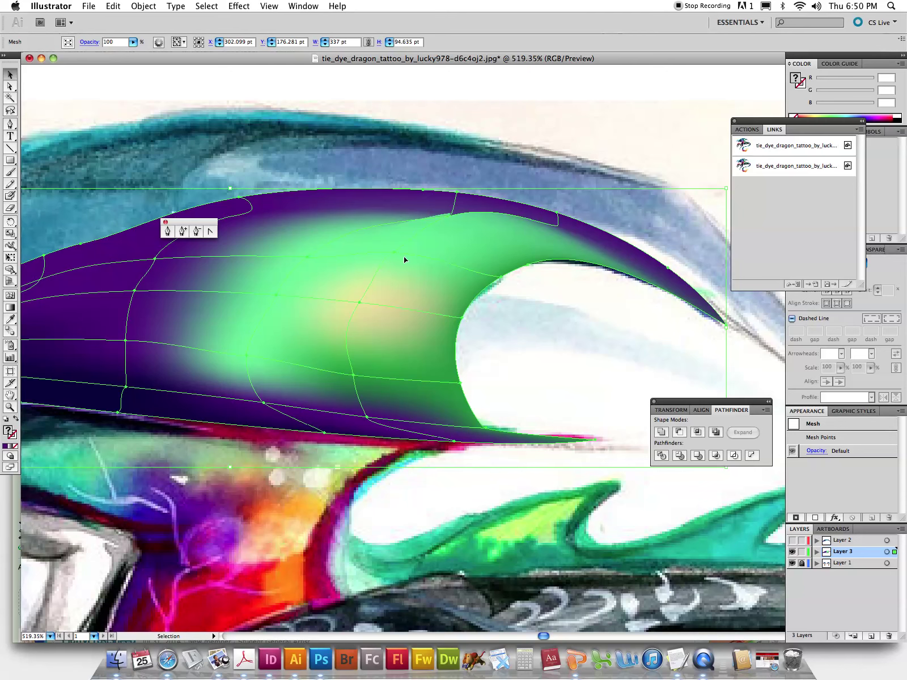
click(10, 407)
- Zoom closely and pull a mesh curve down to smooth the purple-green crease, then fit the artboard
drag(364, 153, 482, 309)
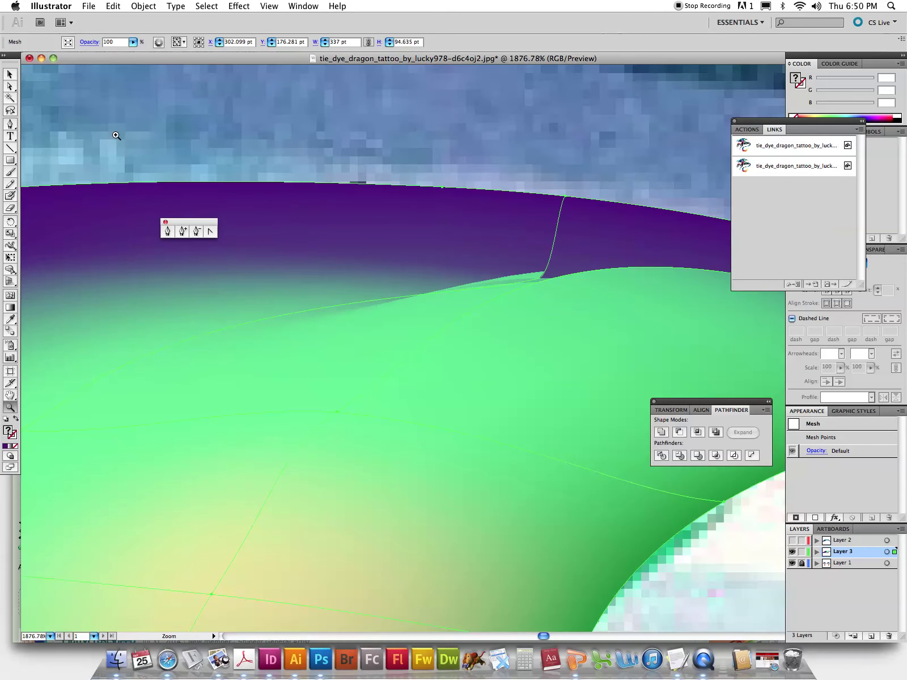
click(9, 86)
click(337, 414)
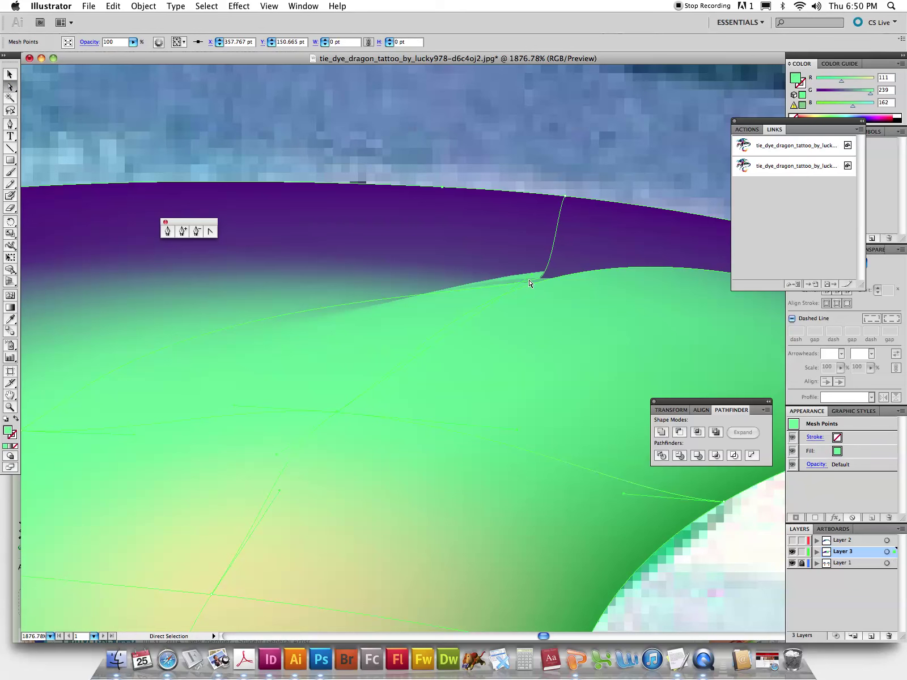
drag(532, 276, 441, 330)
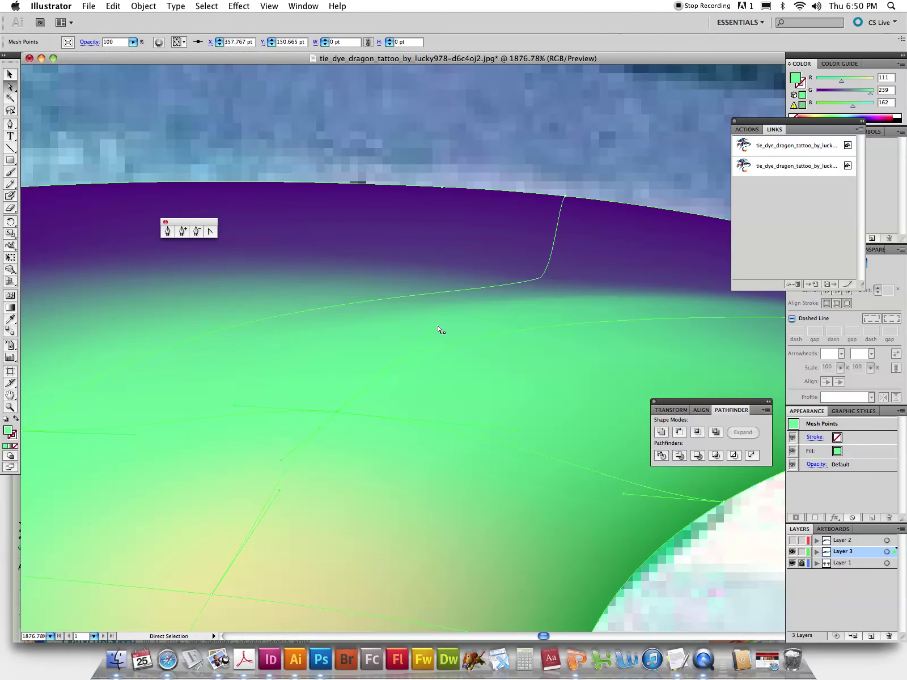
click(575, 171)
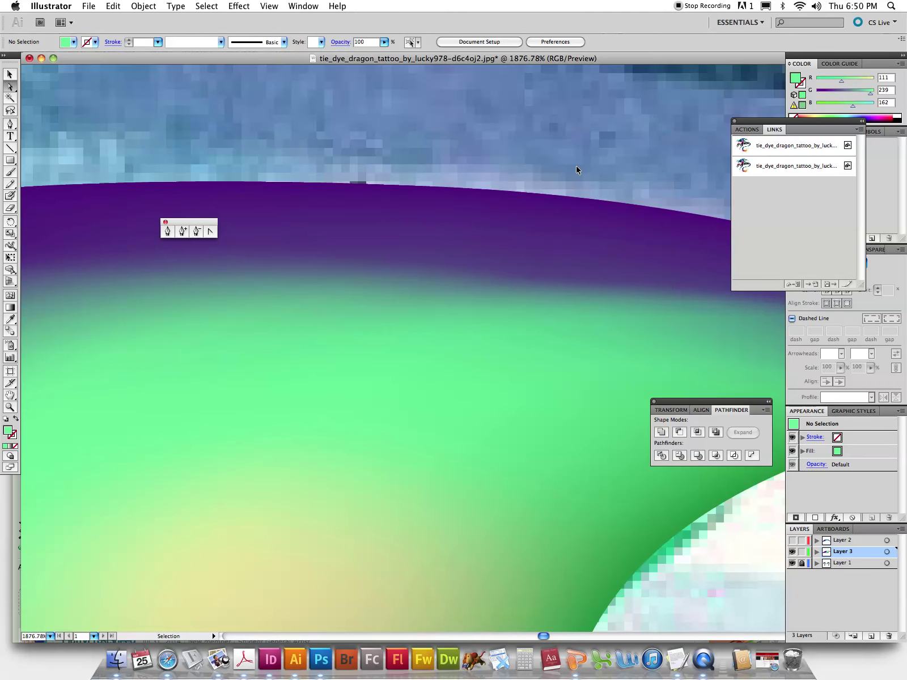
key(ctrl+0)
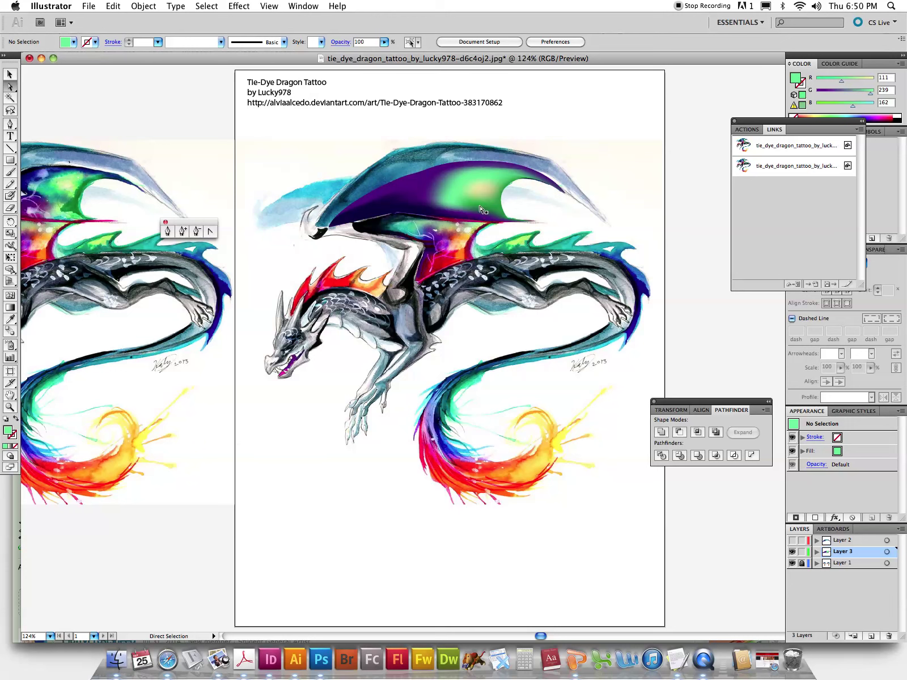
- Compare the mesh wing with the painting, then nudge the wing-tip mesh point right and down
click(792, 540)
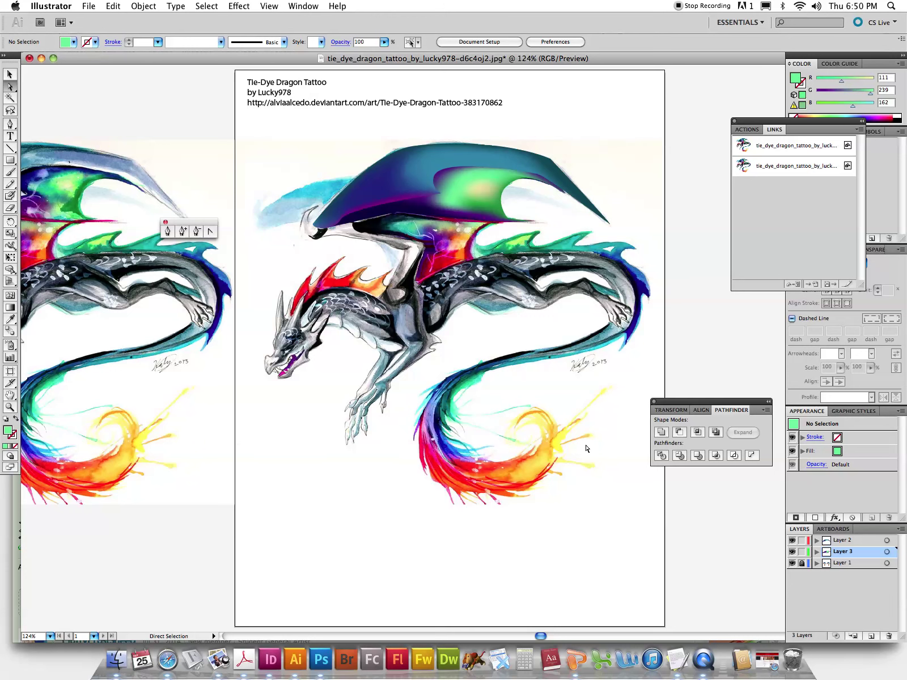
click(791, 563)
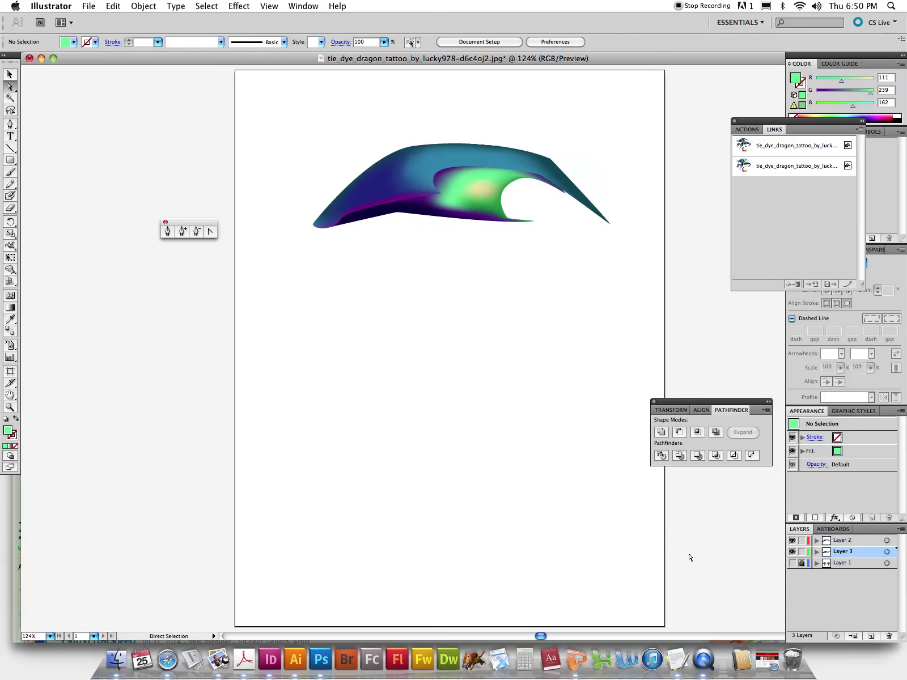
click(792, 563)
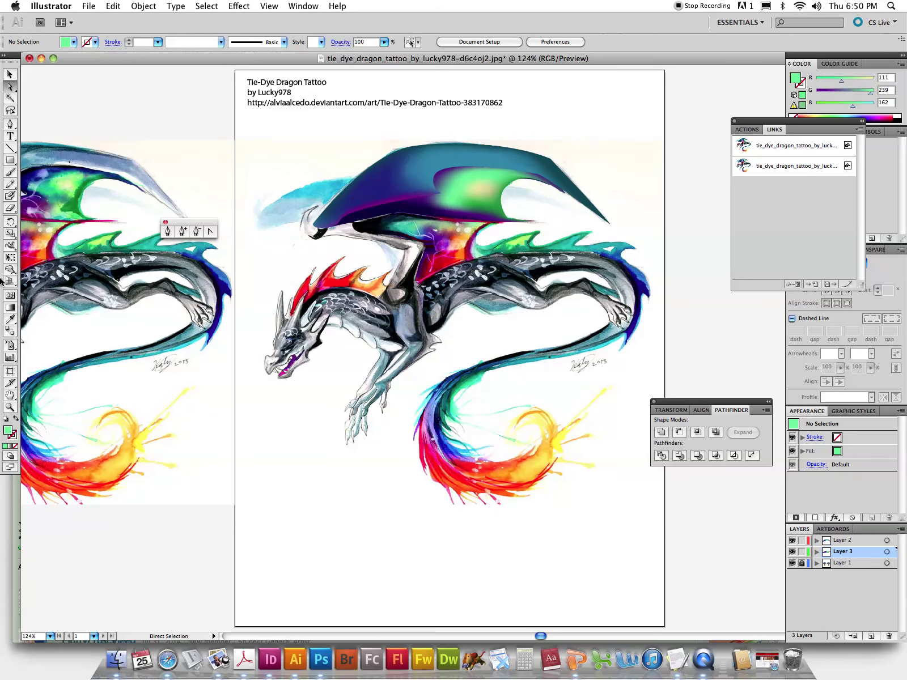
click(10, 407)
drag(540, 136, 615, 251)
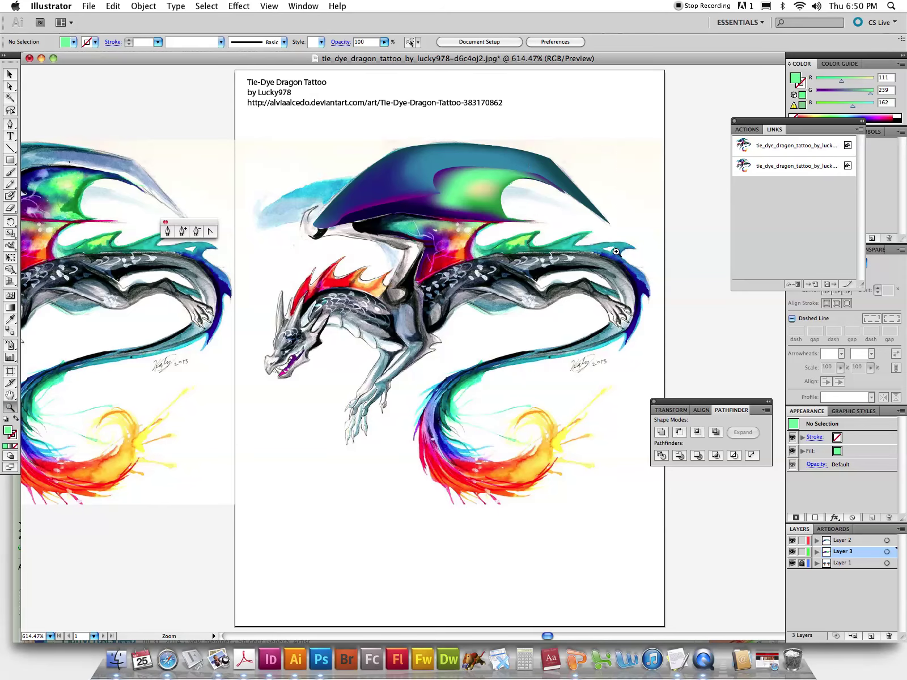
click(10, 86)
click(406, 333)
drag(407, 333, 419, 337)
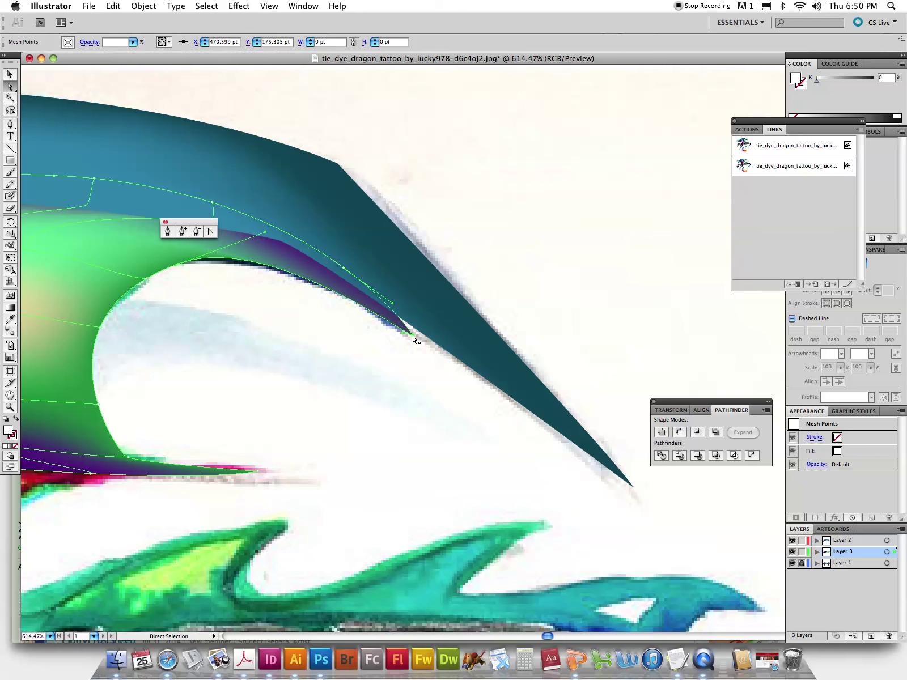
drag(418, 338, 432, 345)
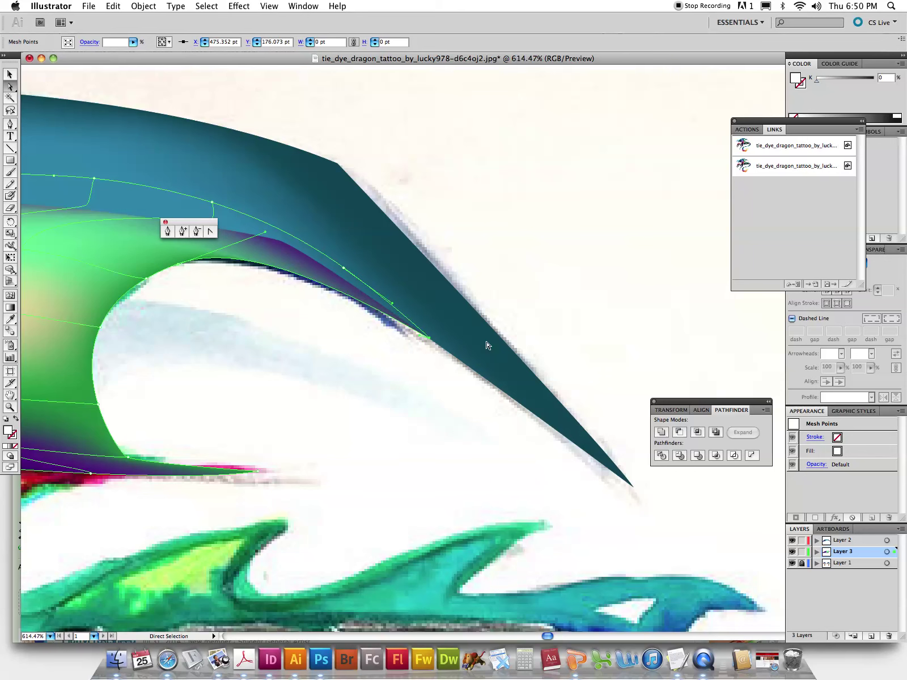
- Deselect, fit the artboard, hide both mesh wing layers and add a new Layer 4
click(527, 309)
click(390, 269)
click(531, 290)
key(super+0)
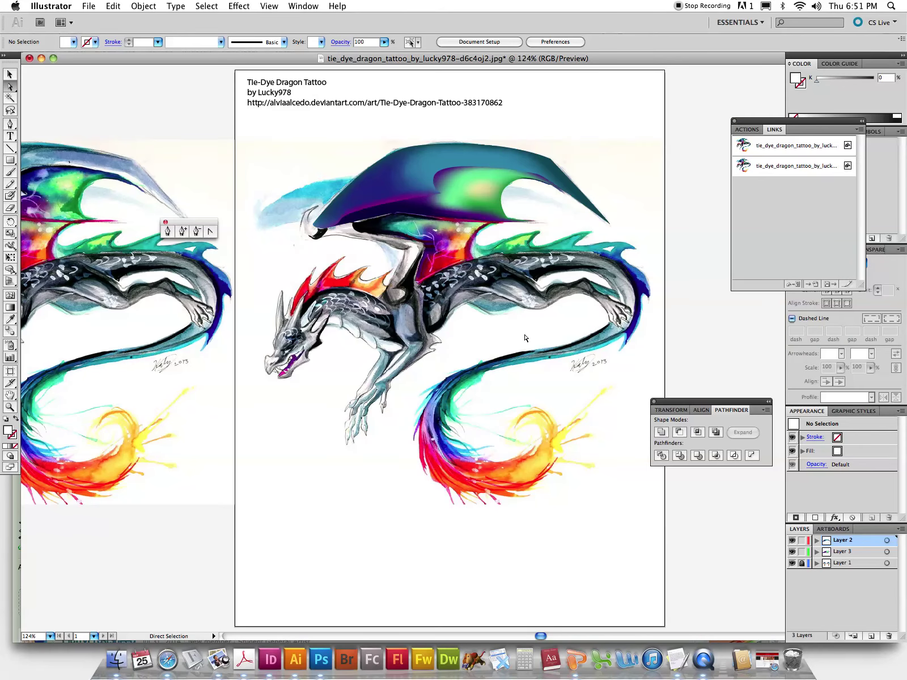
drag(792, 541, 792, 552)
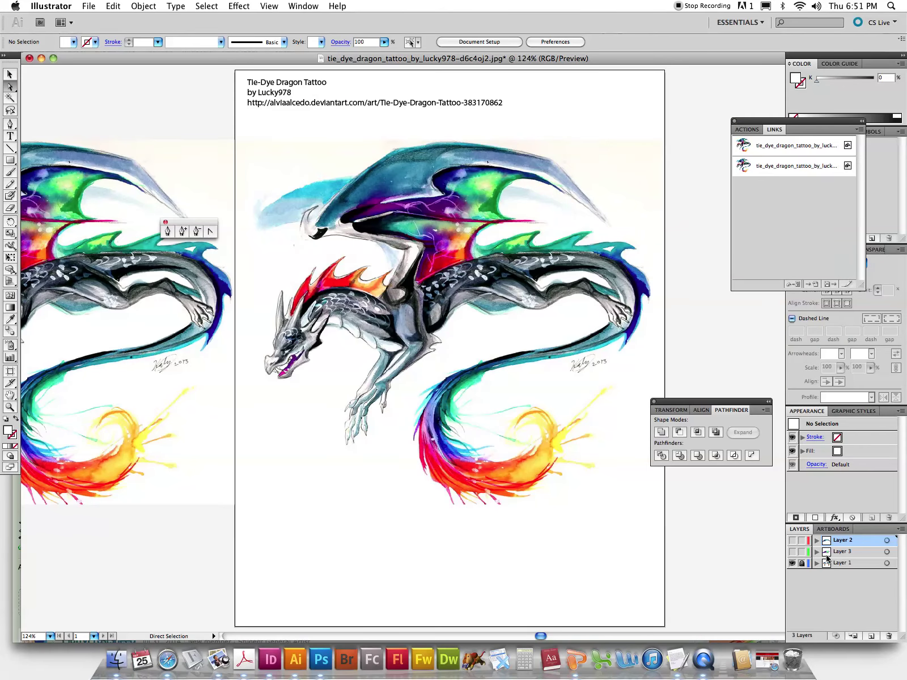
click(871, 635)
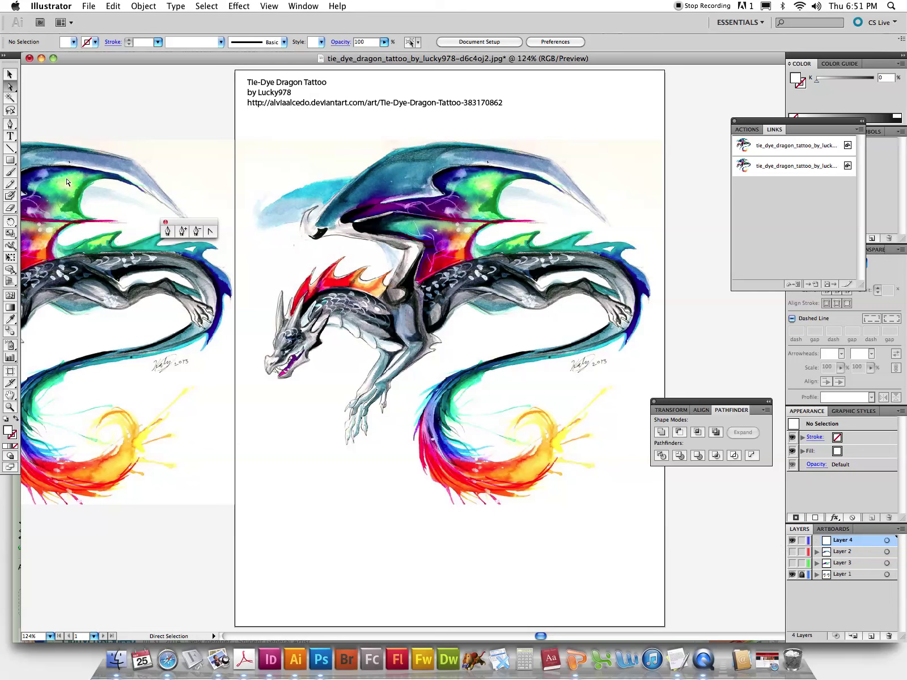
- Trace a closed, curved outline over the dragon's upper arm with the Pen tool and swap fill and stroke
click(167, 232)
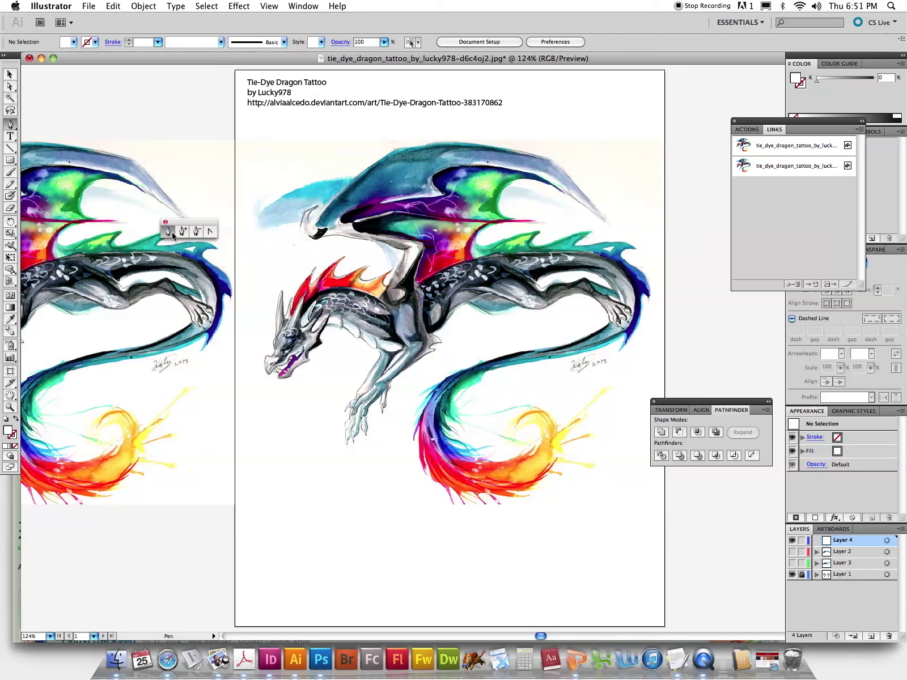
click(417, 247)
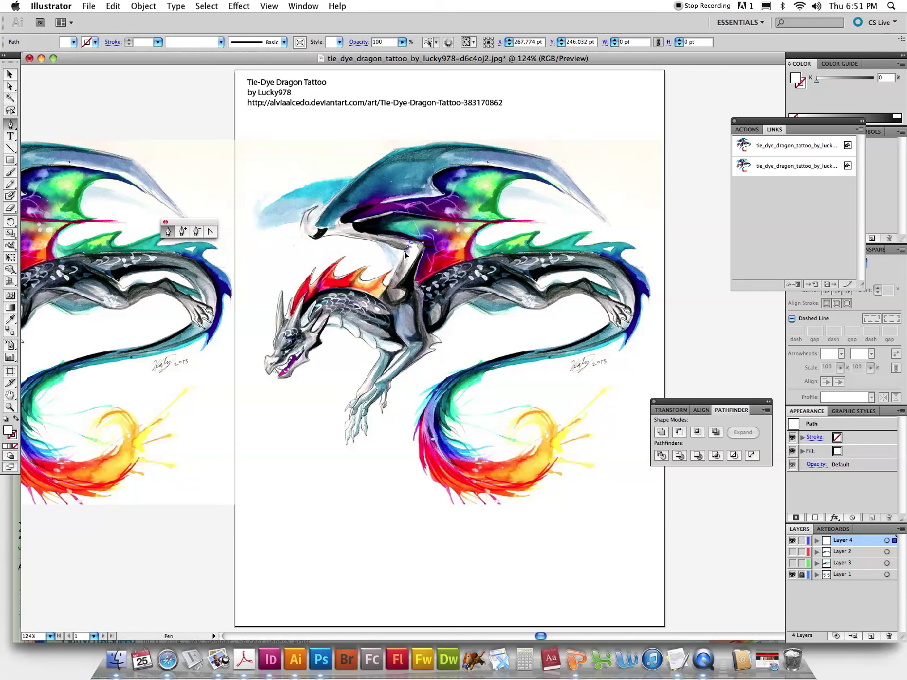
click(383, 295)
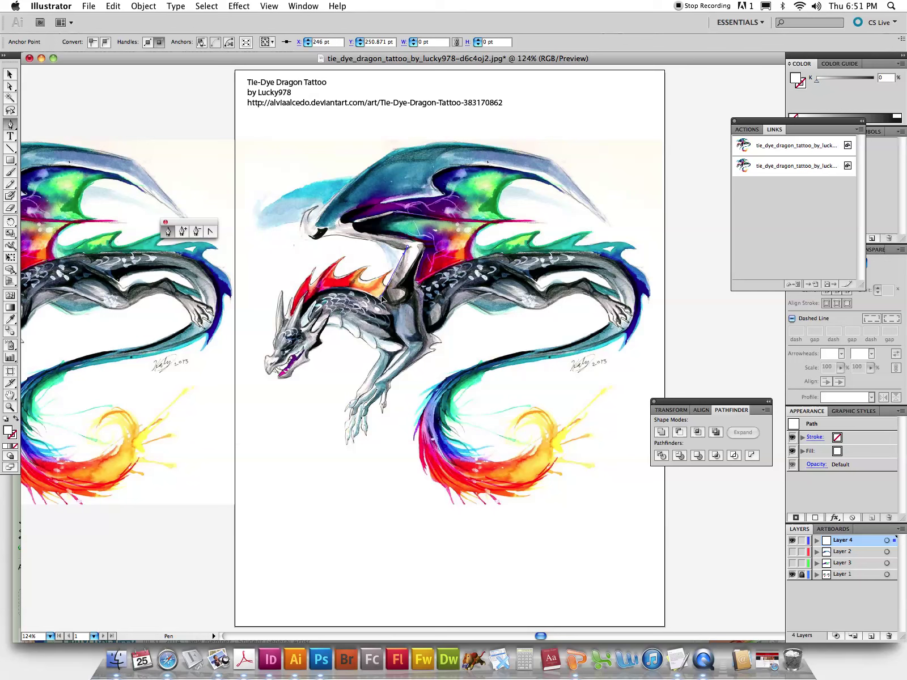
mouse_move(382, 300)
mouse_down()
mouse_move(416, 286)
mouse_move(420, 271)
mouse_up()
click(424, 248)
click(420, 243)
click(417, 245)
click(16, 420)
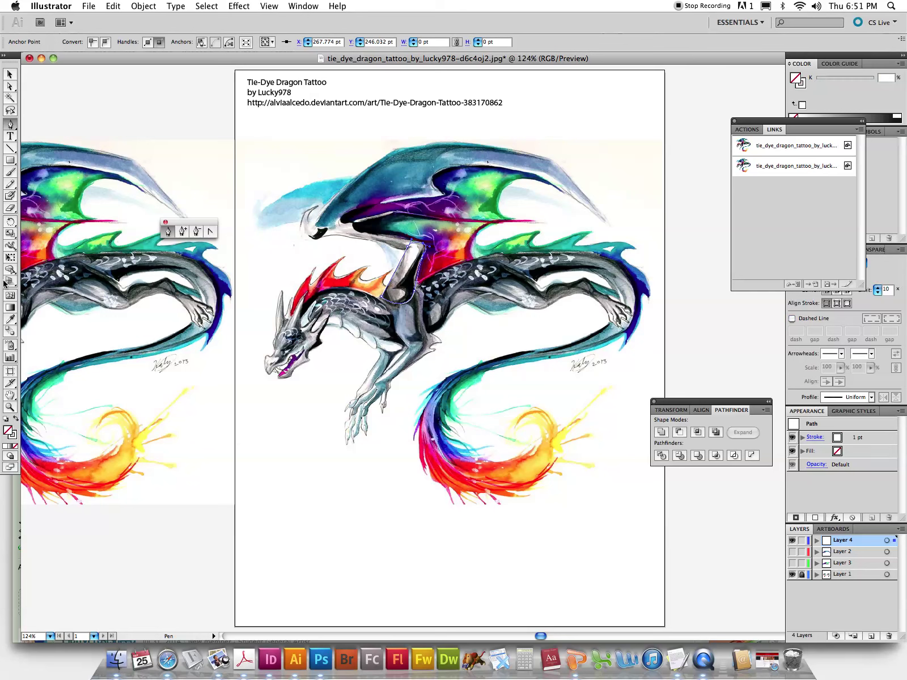
- Fill the arm shape with a near-white grey sampled from the original painting
click(10, 320)
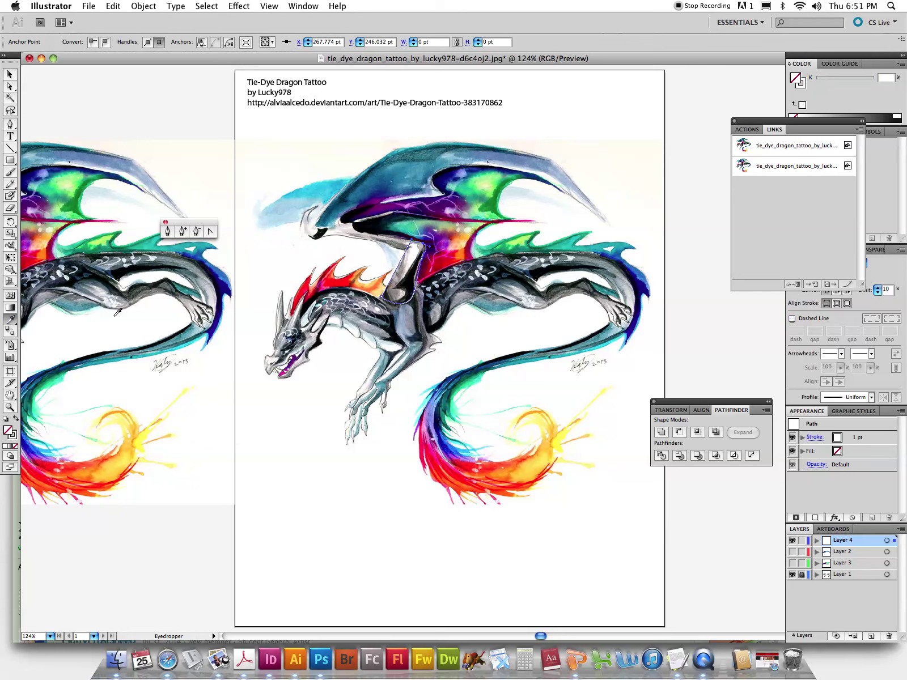
click(413, 258)
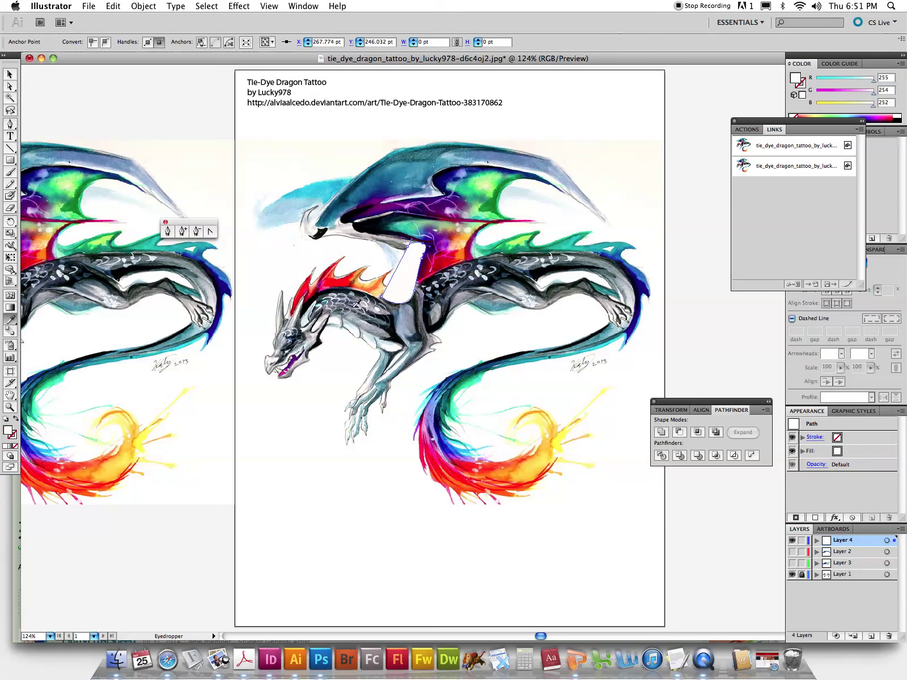
click(192, 263)
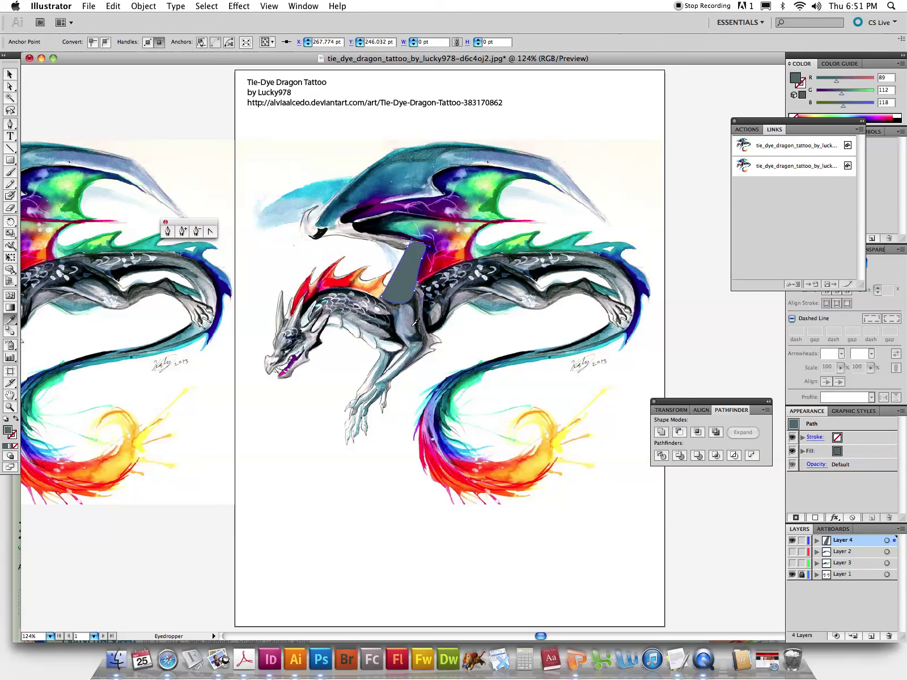
click(408, 329)
click(10, 75)
drag(270, 296, 389, 323)
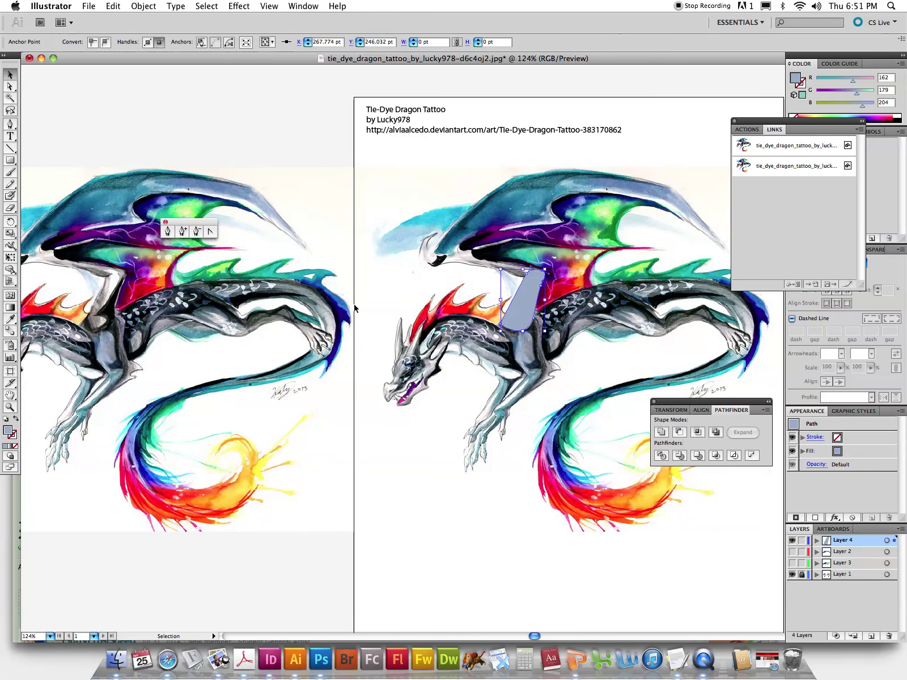
click(10, 319)
click(112, 283)
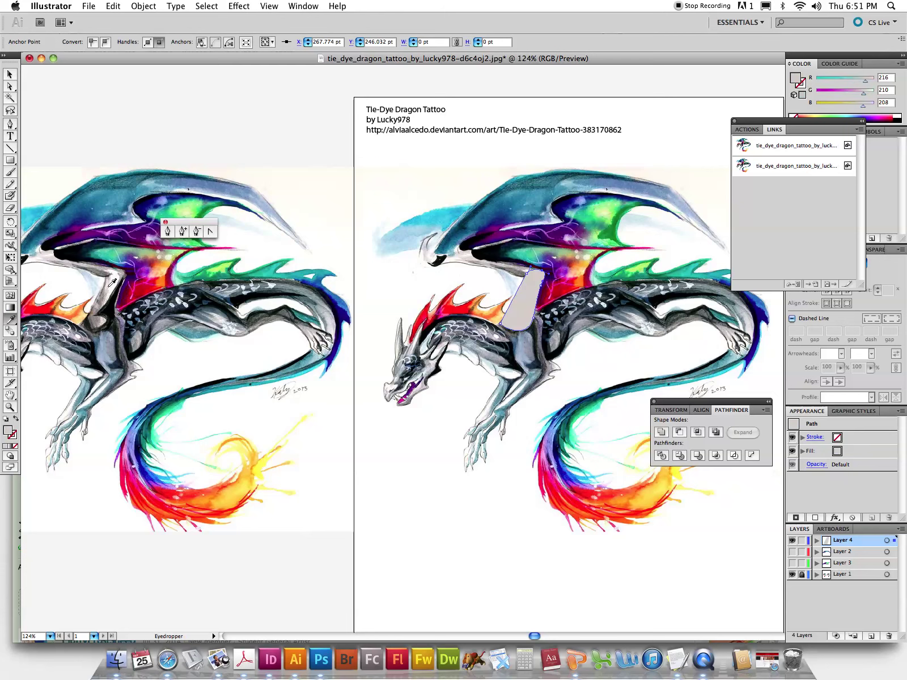
click(112, 283)
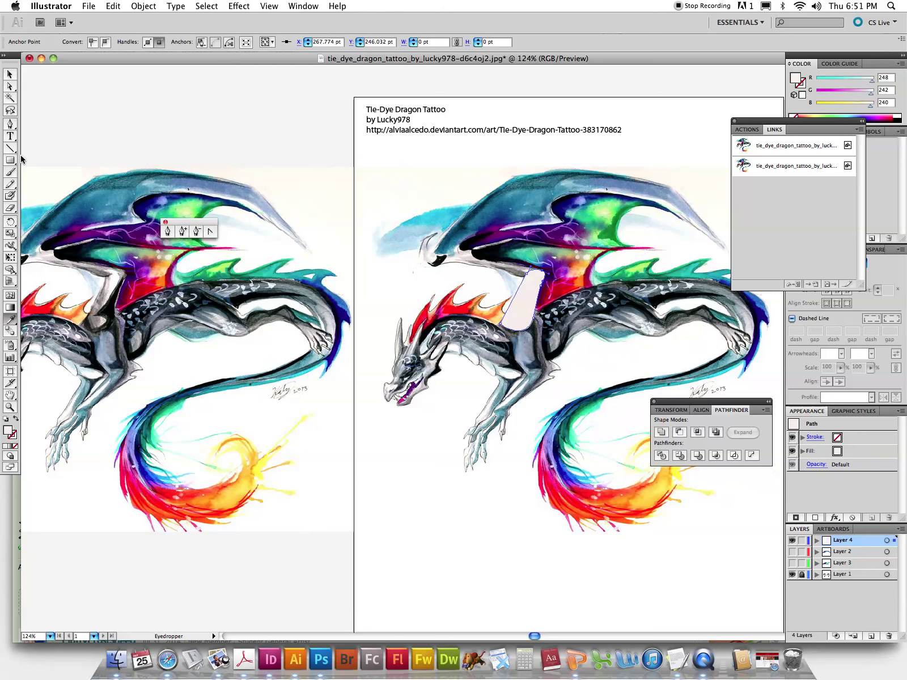
- Turn the arm shape into a gradient mesh by adding three mesh points
click(10, 296)
click(522, 307)
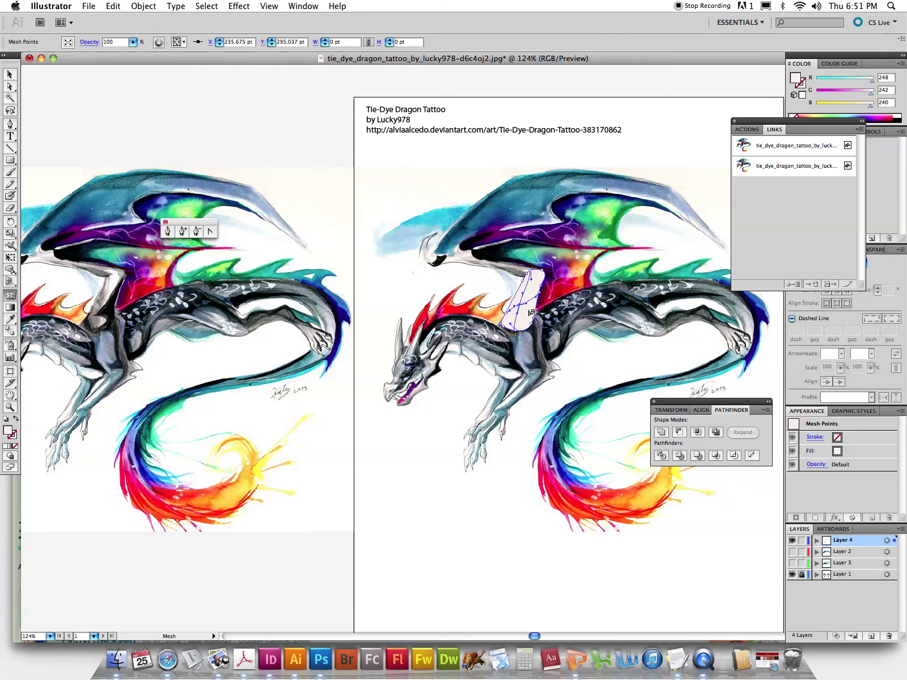
click(533, 301)
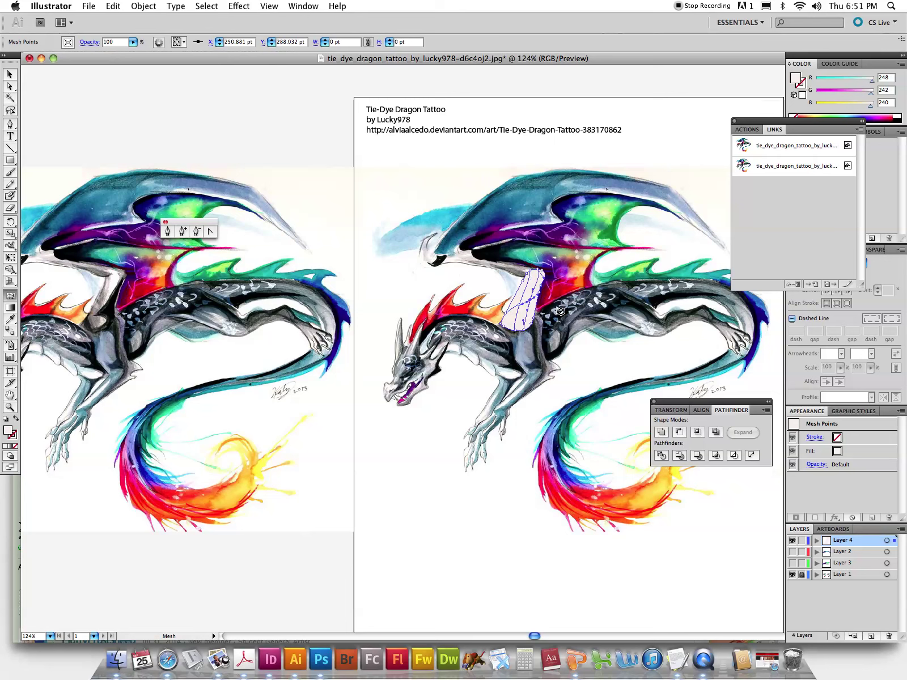
click(518, 321)
click(524, 288)
click(518, 320)
click(533, 291)
click(530, 287)
- Lasso mesh points along the arm's middle and colour them black from the painting
click(11, 110)
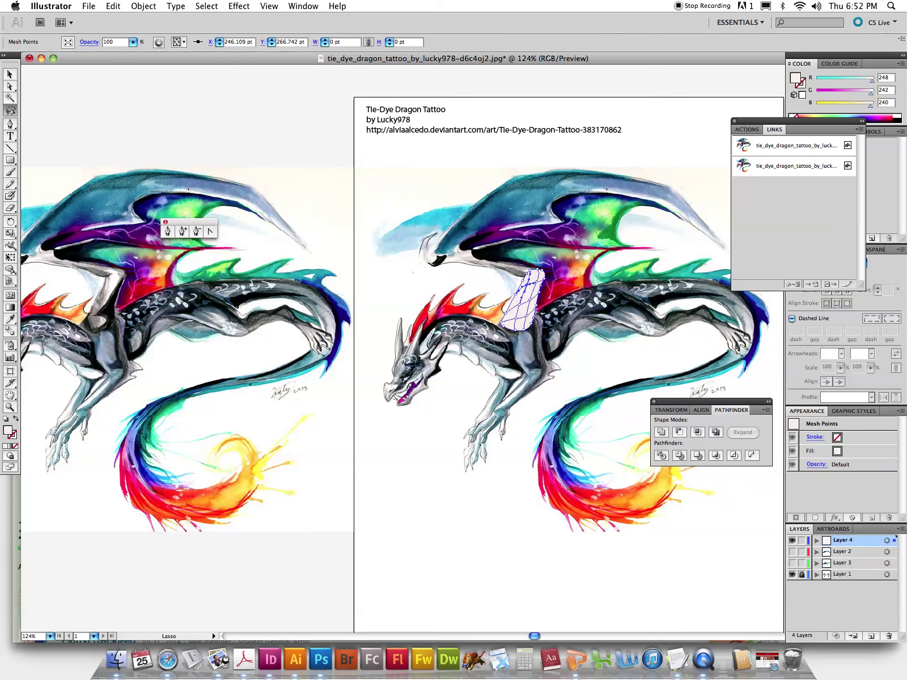
drag(536, 273, 526, 326)
click(9, 319)
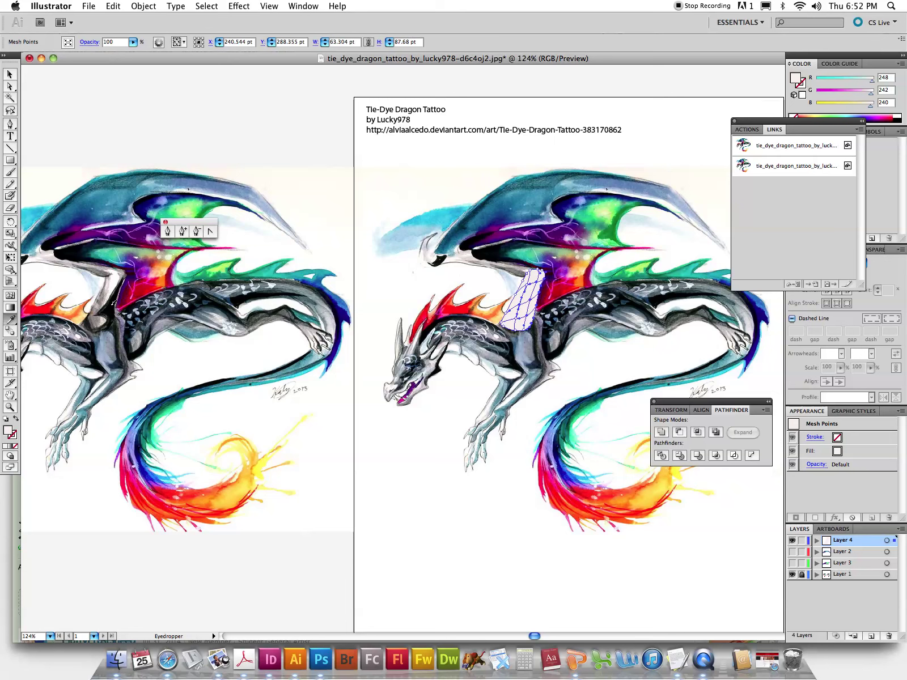
click(111, 306)
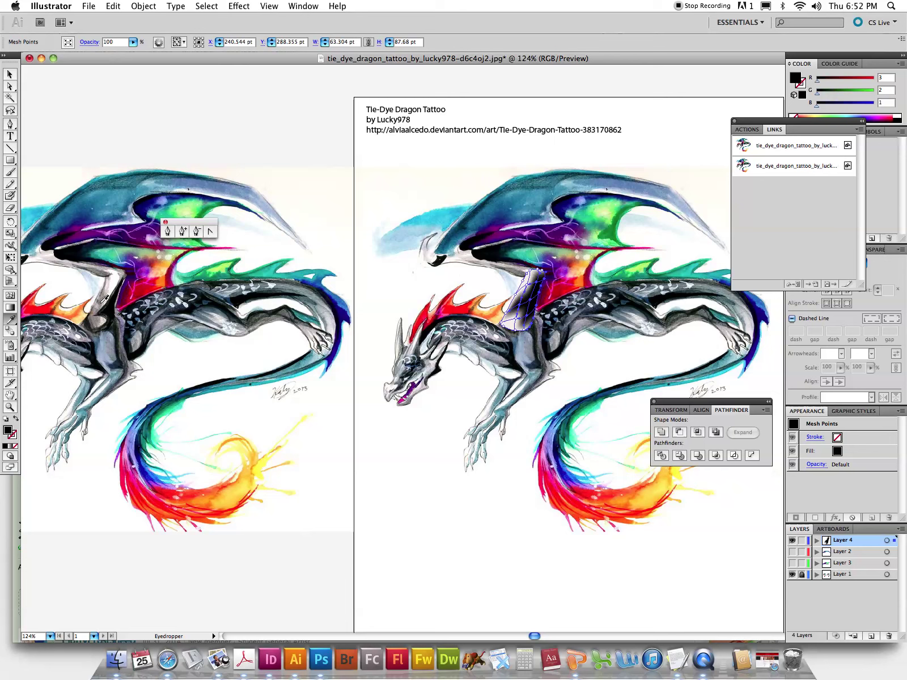
- Lasso another group of arm mesh points, fill them with a sampled darker grey, and deselect
click(10, 87)
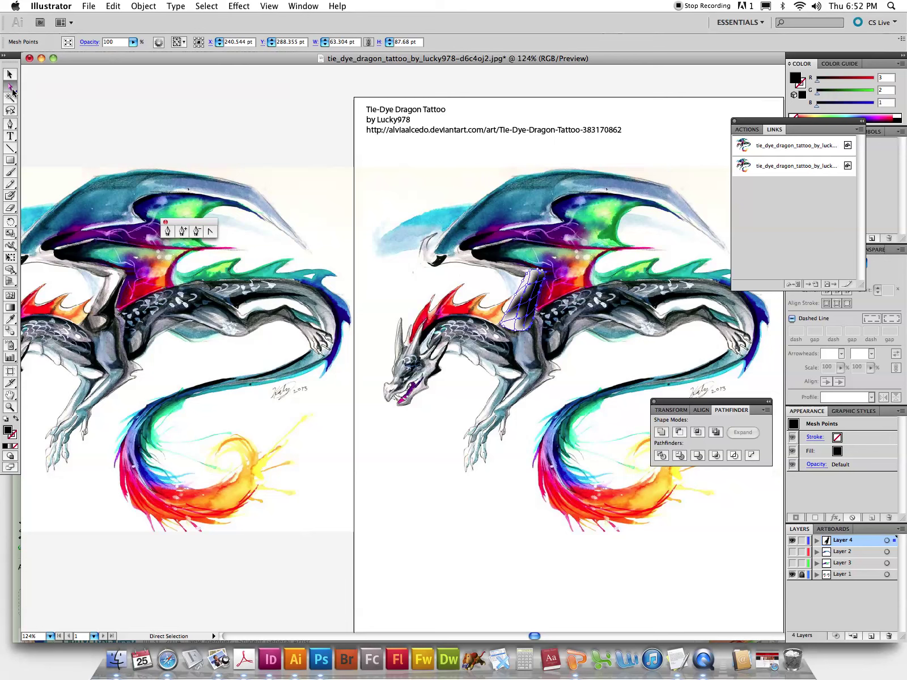
click(10, 110)
drag(513, 274, 507, 281)
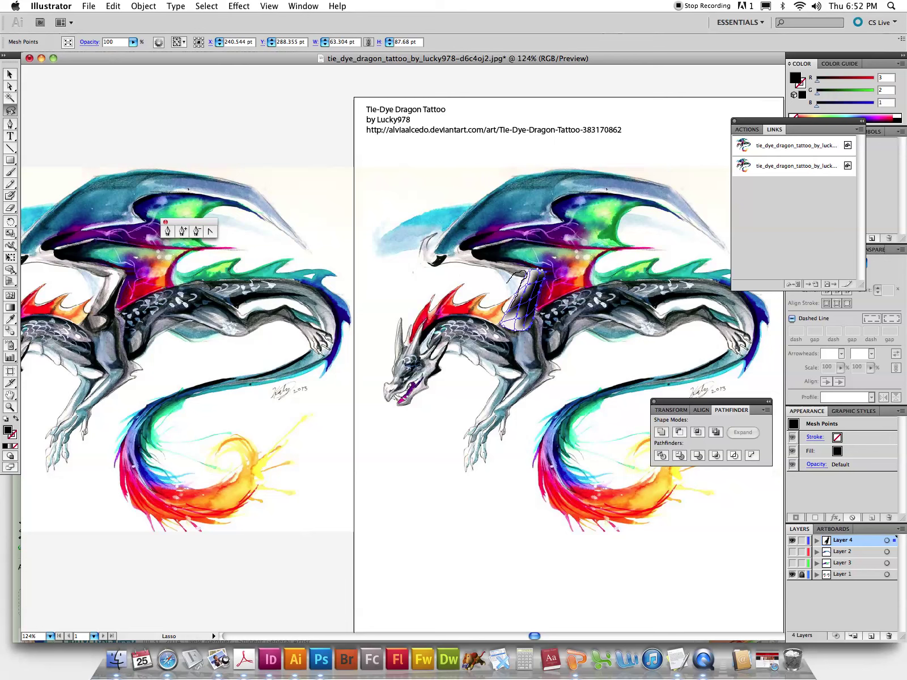
drag(522, 273, 533, 272)
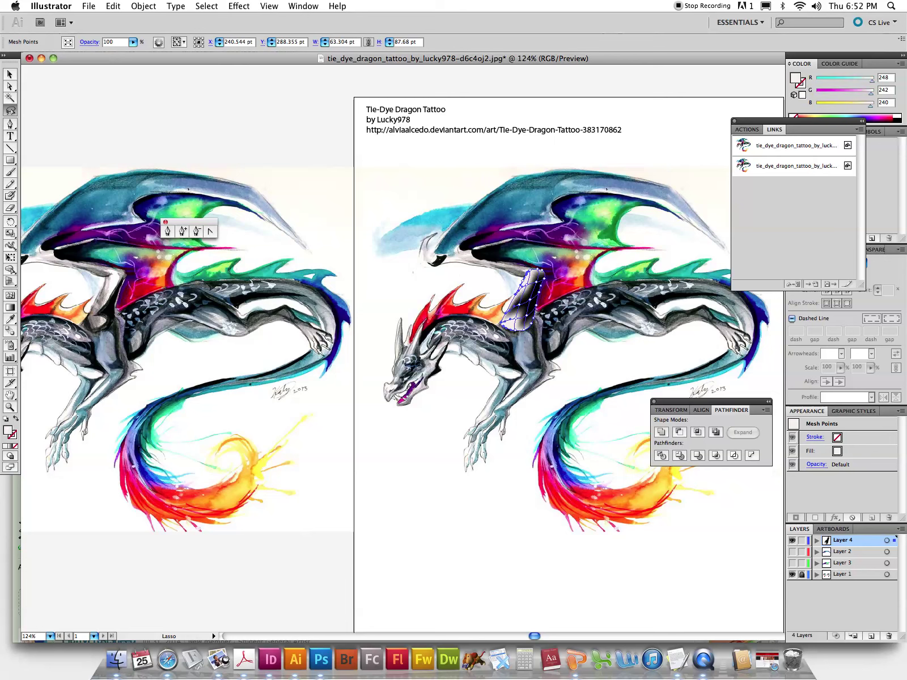
click(11, 319)
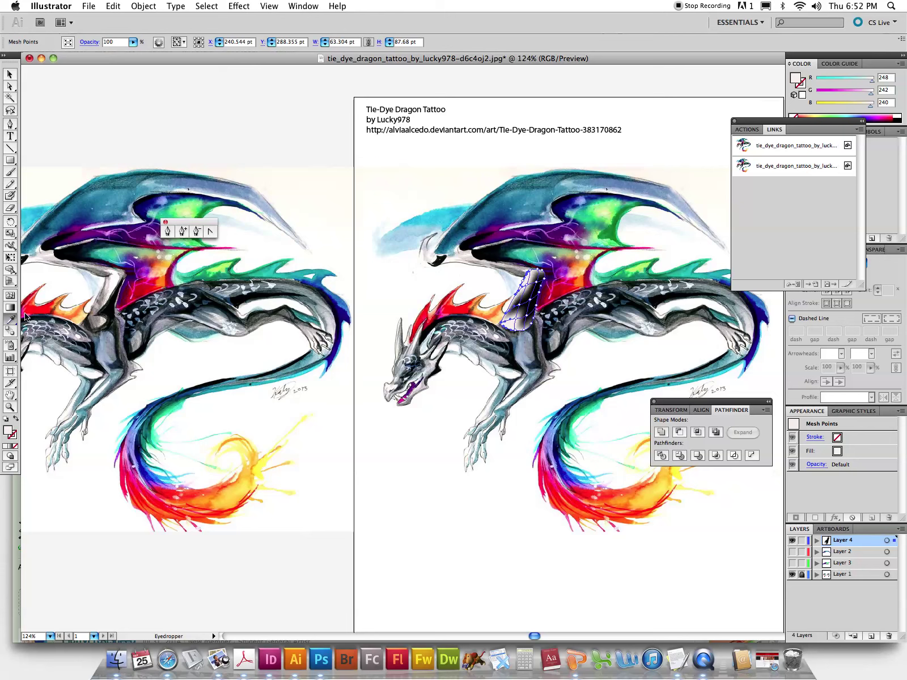
click(108, 291)
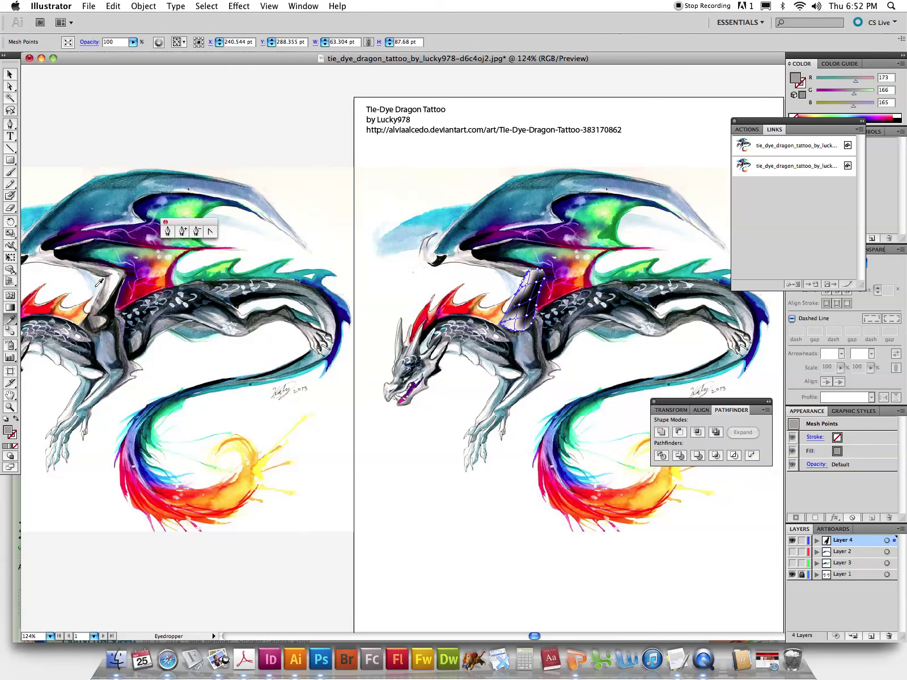
click(103, 291)
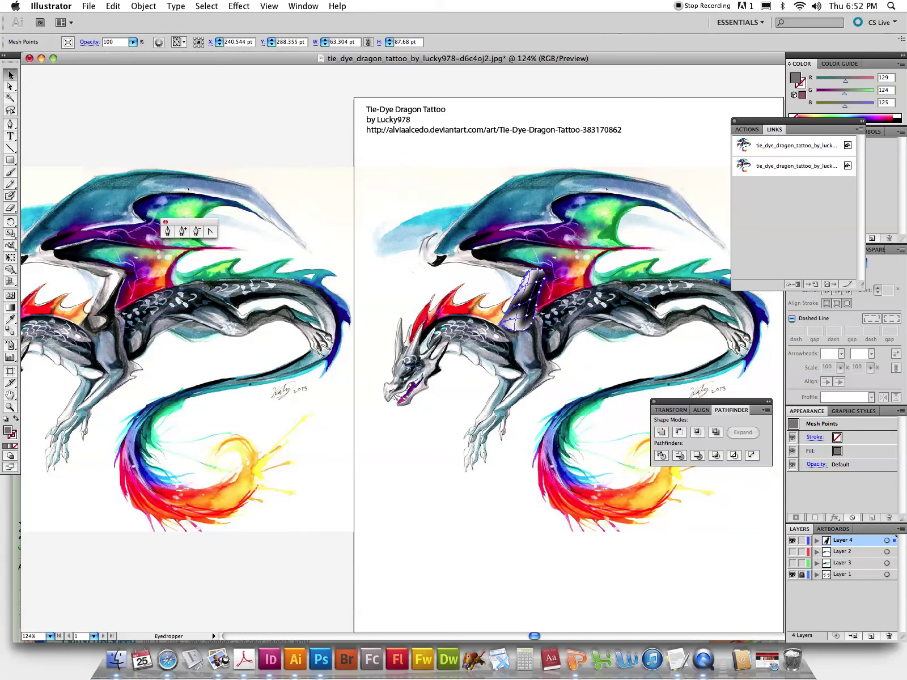
click(10, 73)
- Zoom in on the arm and move mesh points to reshape the dark band
click(11, 407)
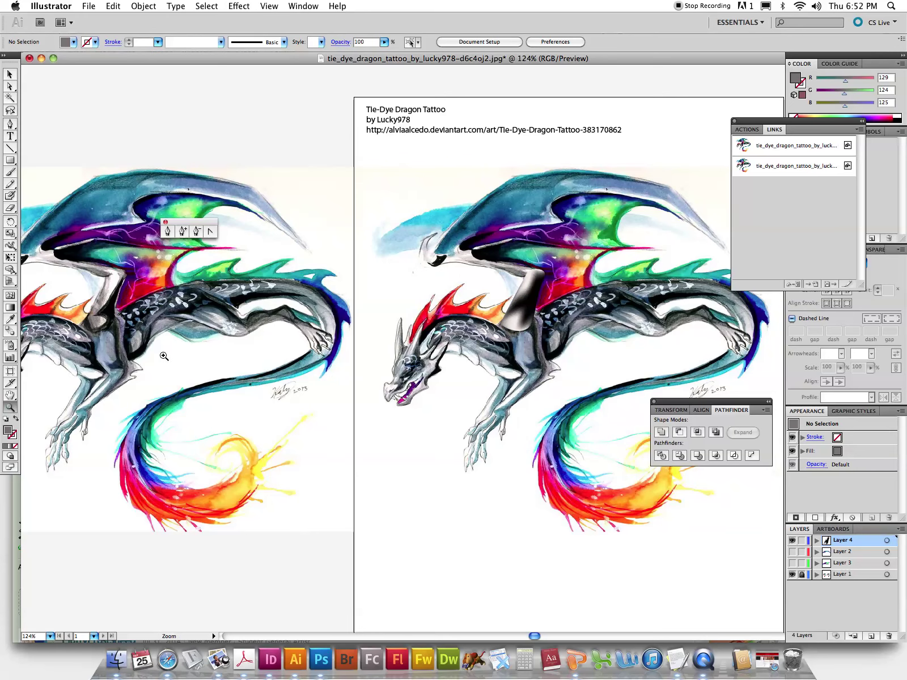
drag(431, 256, 645, 406)
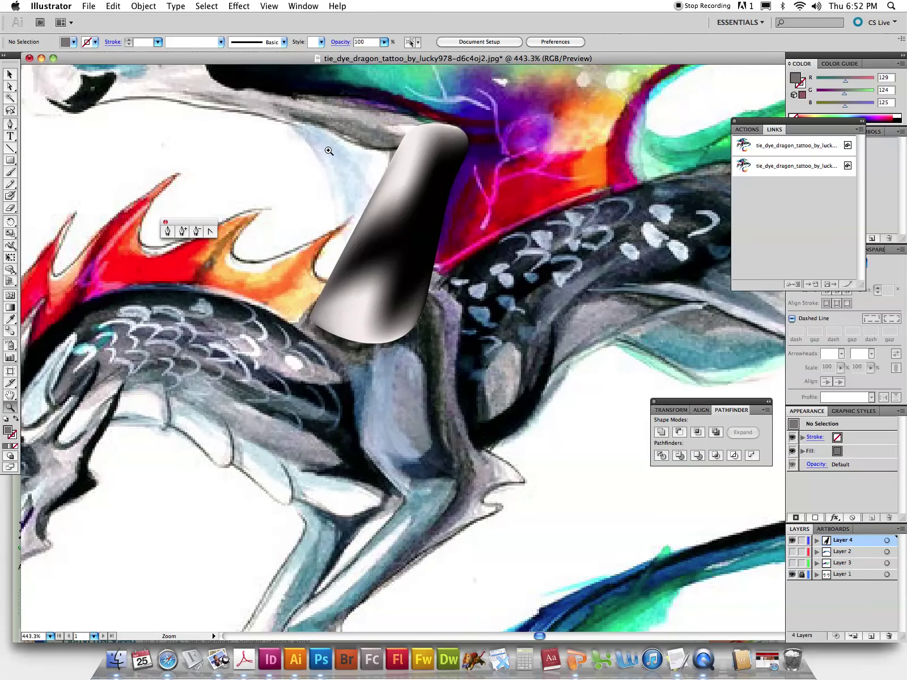
click(10, 86)
click(394, 229)
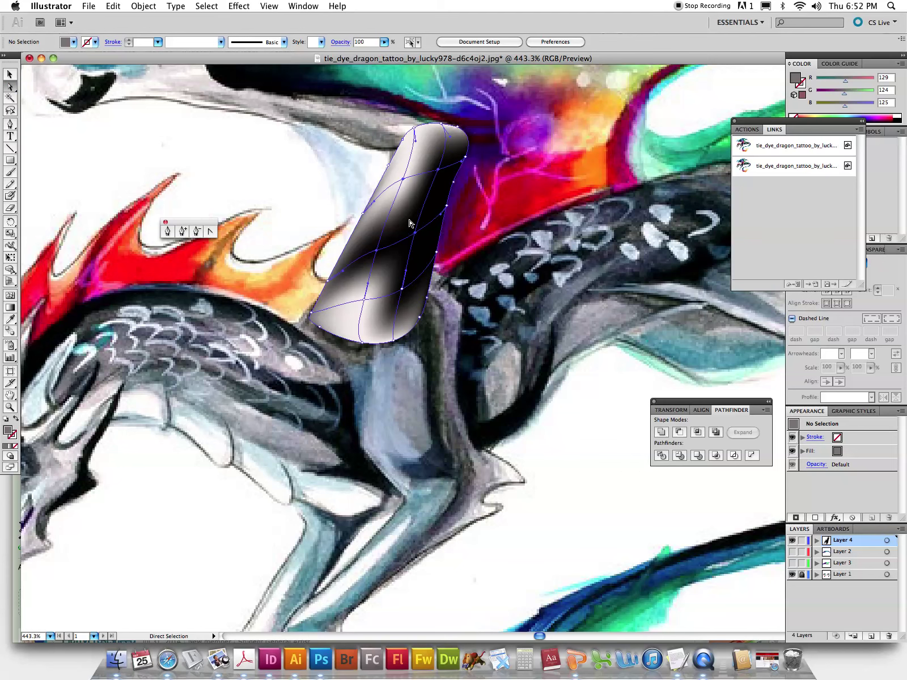
mouse_move(415, 232)
mouse_down()
mouse_move(424, 240)
mouse_move(395, 256)
mouse_up()
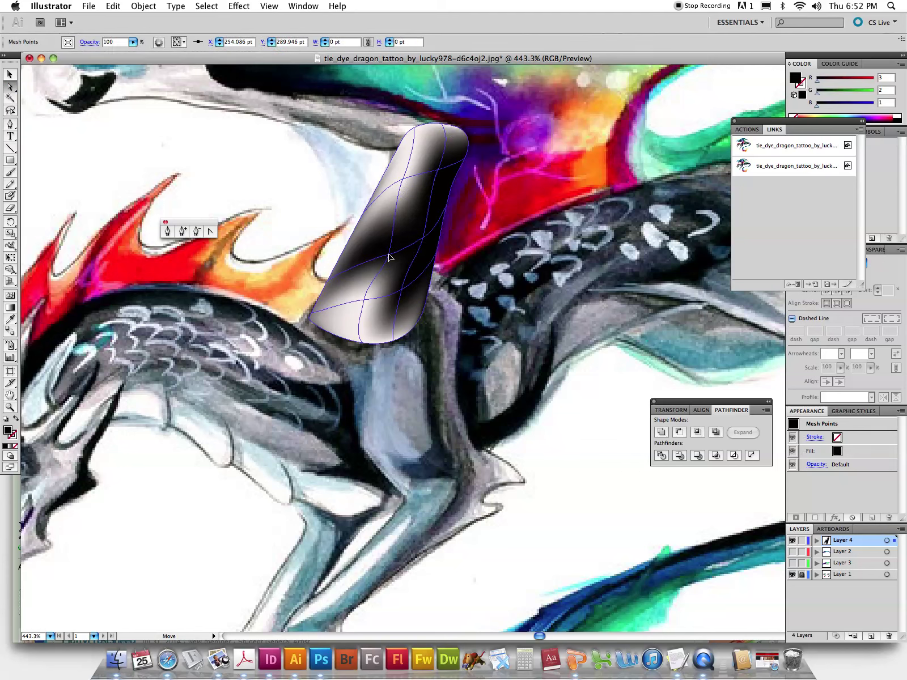
mouse_move(395, 258)
mouse_down()
mouse_move(403, 253)
mouse_move(400, 305)
mouse_up()
click(402, 290)
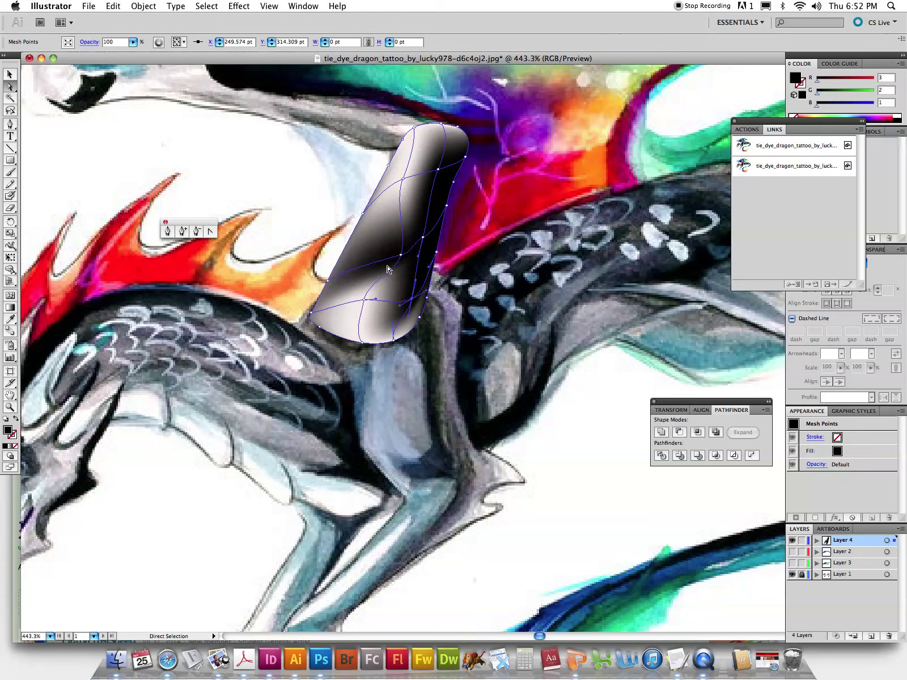
drag(401, 259, 385, 284)
- Bend the middle and upper mesh handles to curve the metallic shine, then deselect
click(372, 300)
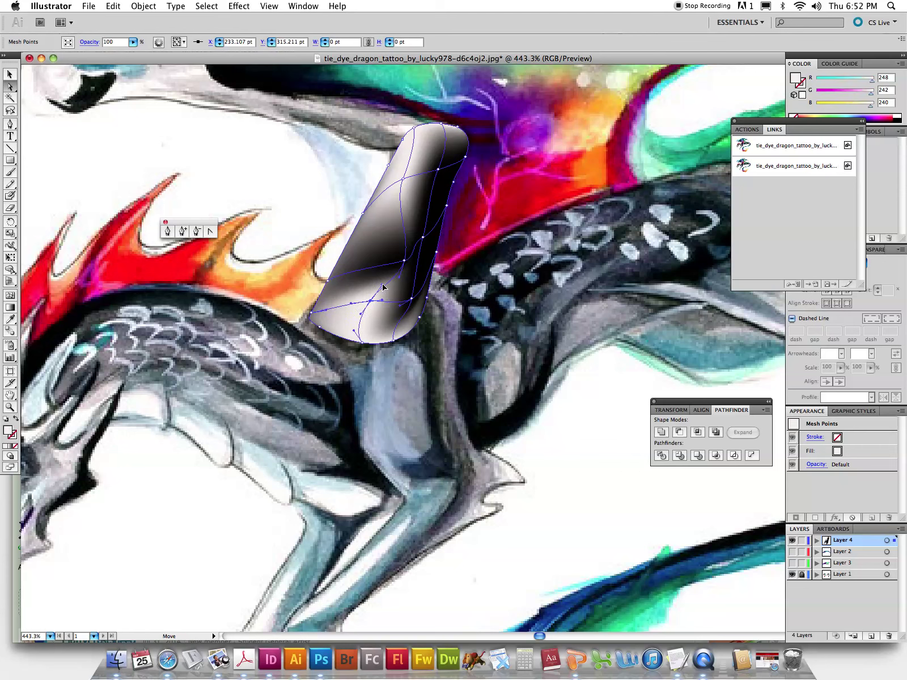
click(405, 262)
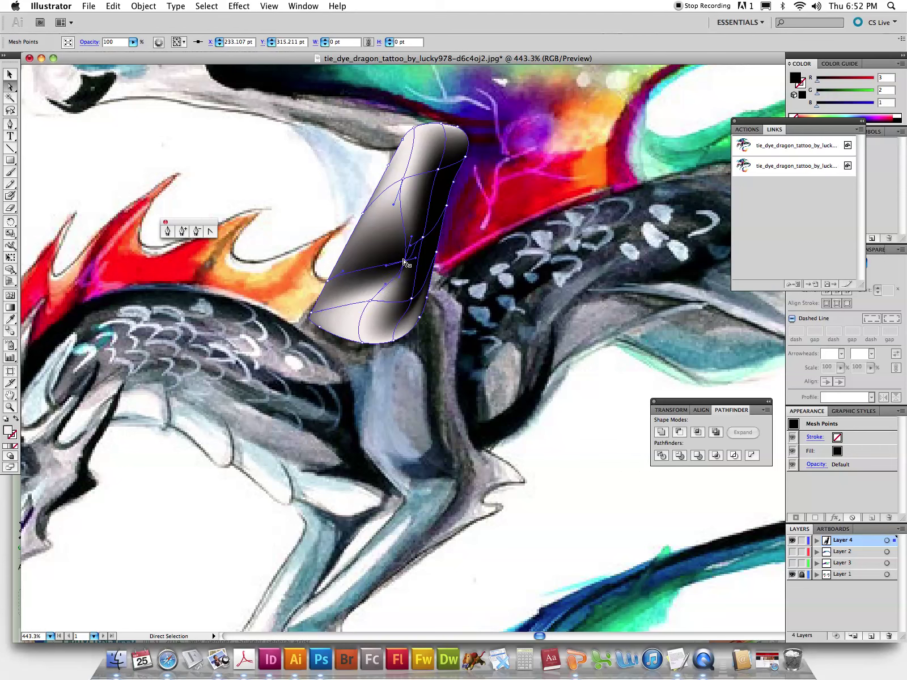
mouse_move(425, 233)
mouse_down()
mouse_move(440, 215)
mouse_move(429, 230)
mouse_up()
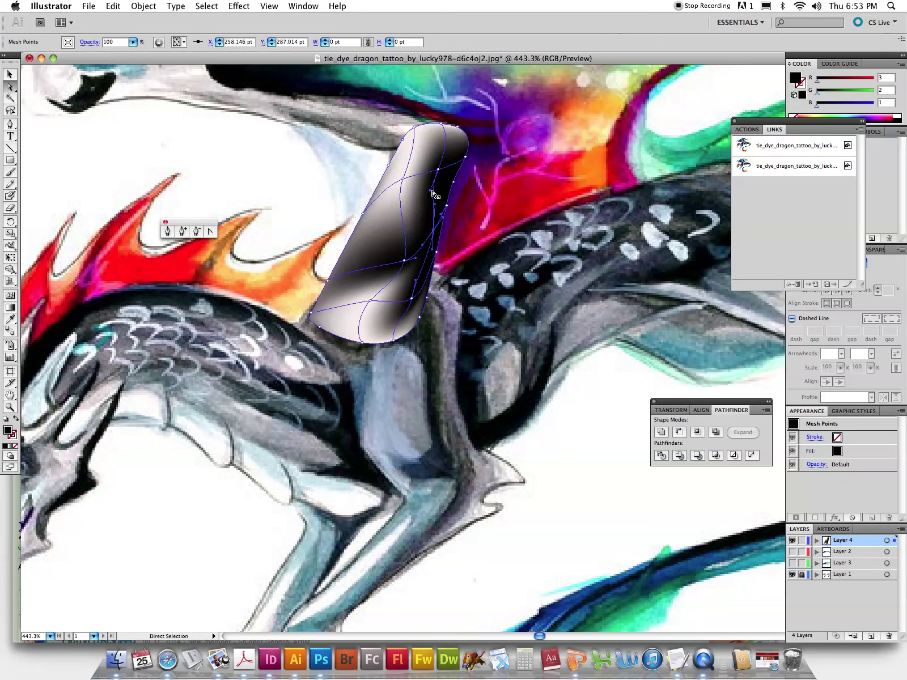
mouse_move(433, 193)
mouse_down()
mouse_move(440, 196)
mouse_move(447, 169)
mouse_up()
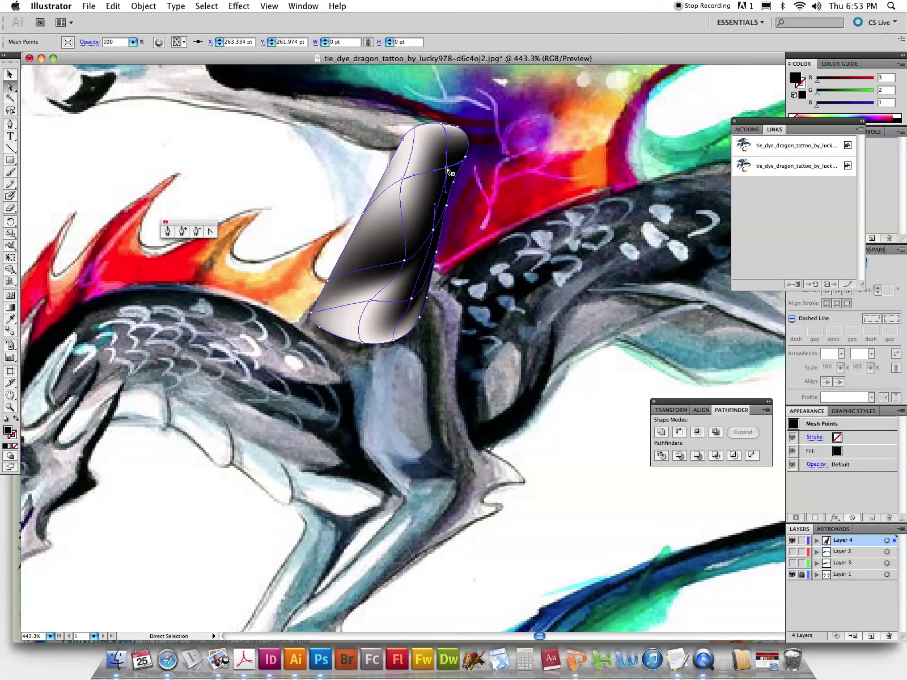
click(495, 211)
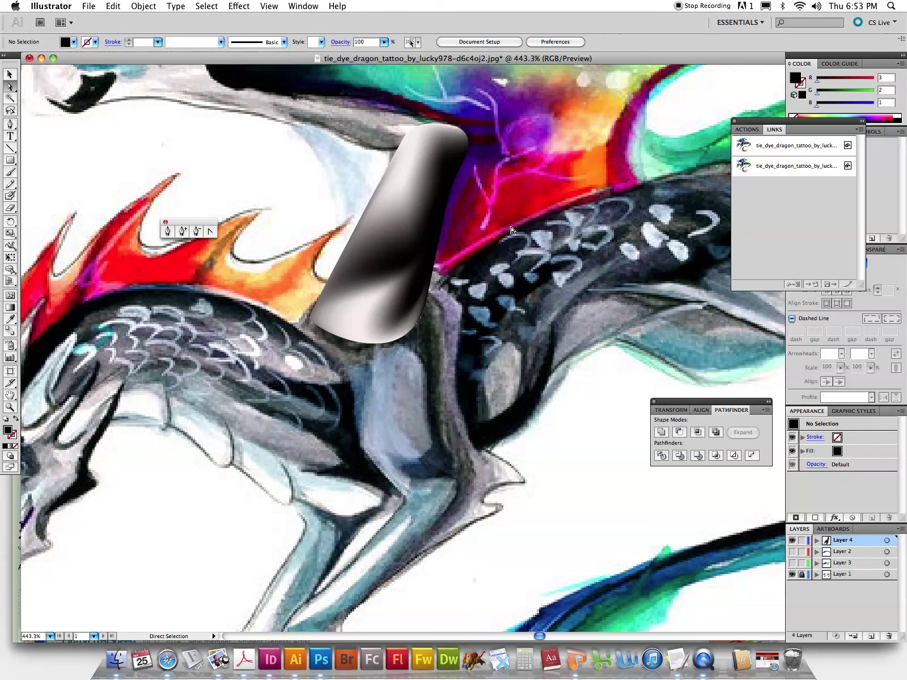
click(399, 222)
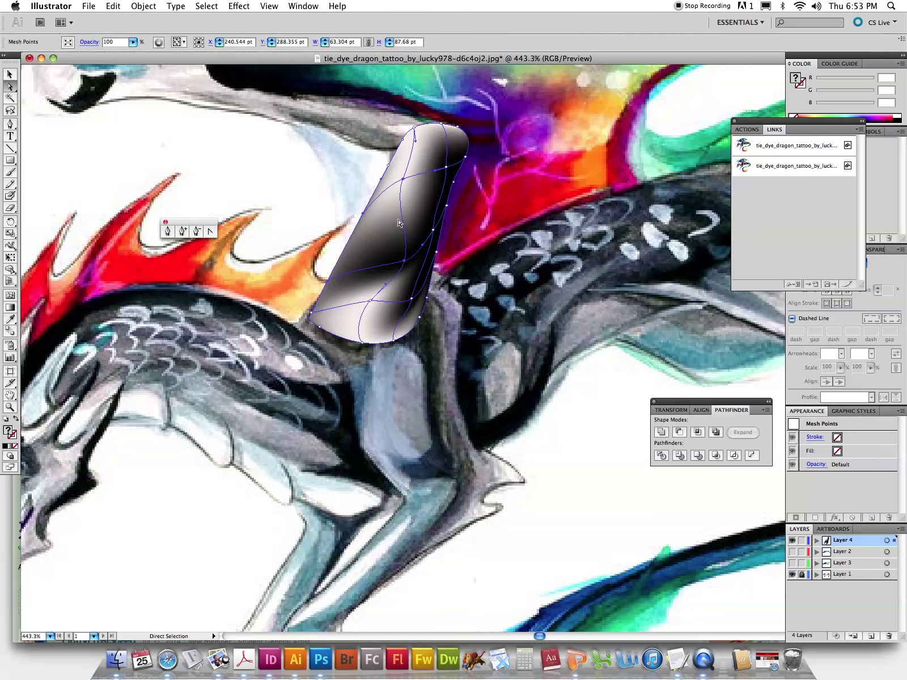
click(404, 181)
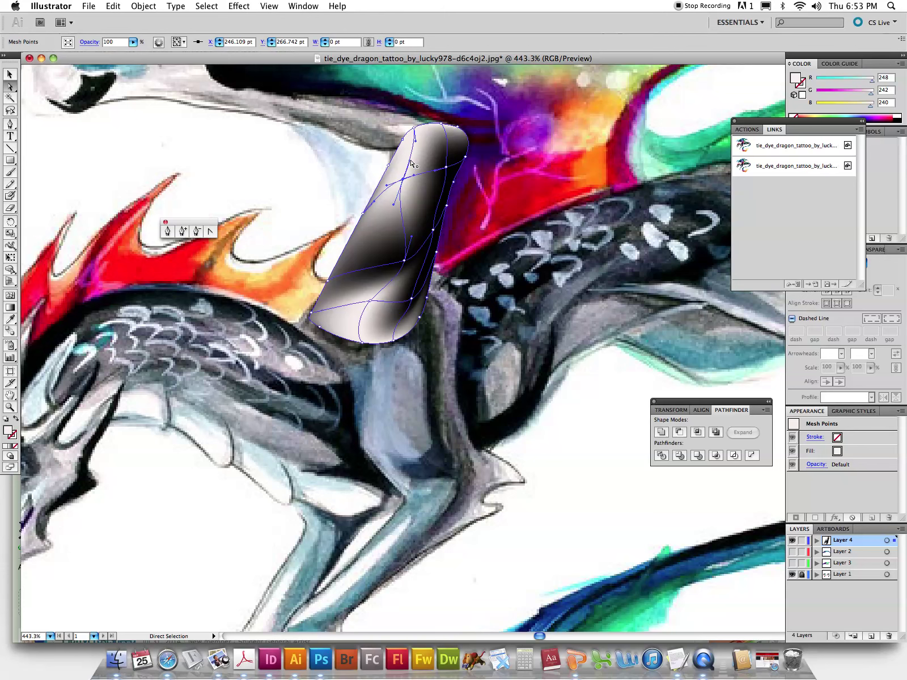
drag(430, 175, 394, 195)
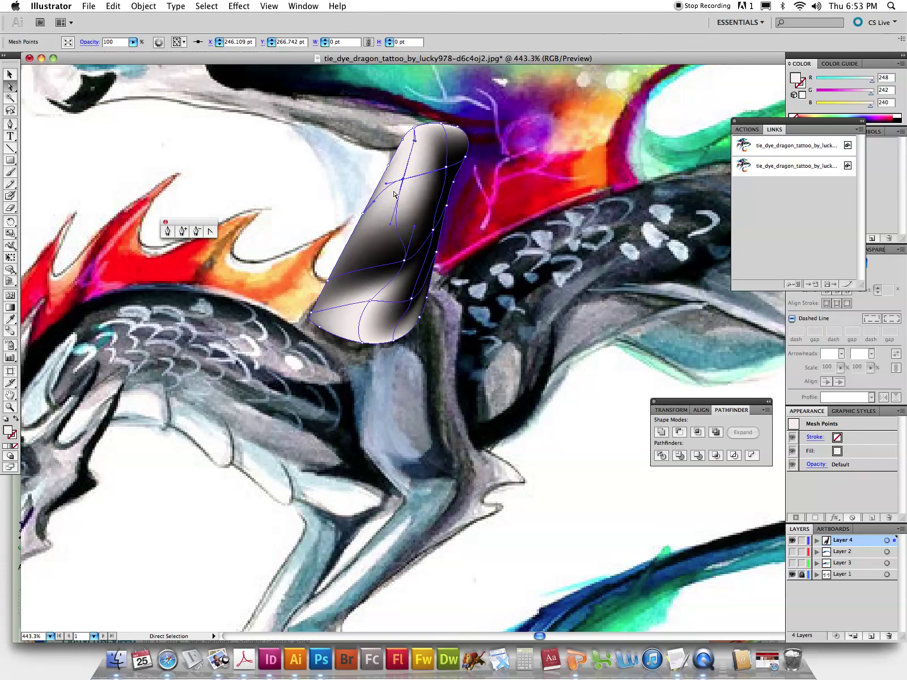
click(356, 181)
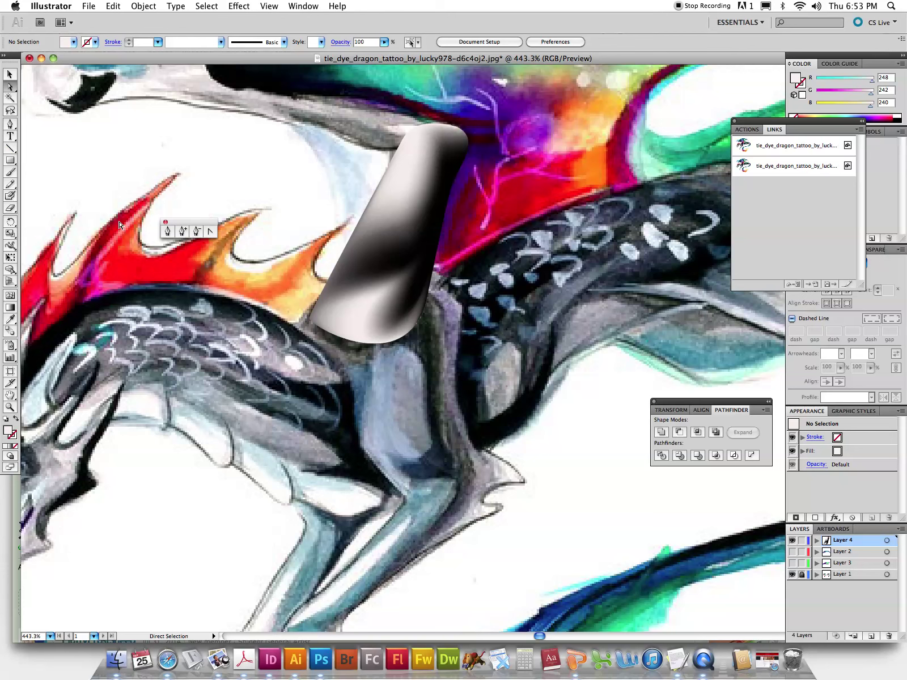
- Draw a closed narrow sliver path with the Pen tool along the top of the arm
click(167, 231)
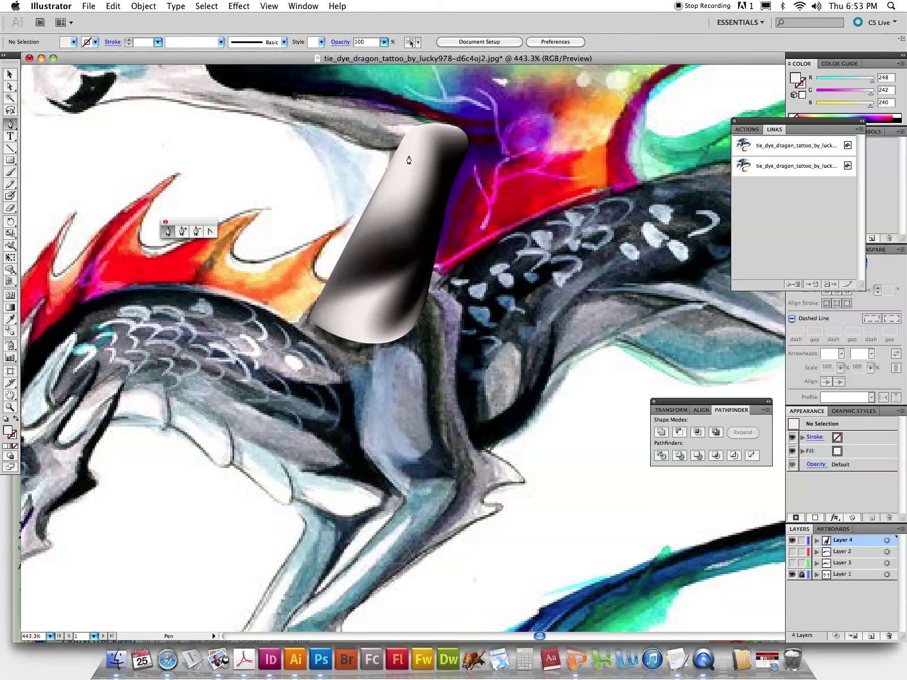
click(421, 157)
click(401, 192)
click(393, 218)
click(384, 248)
drag(384, 250, 390, 235)
key(ctrl+z)
key(ctrl+z)
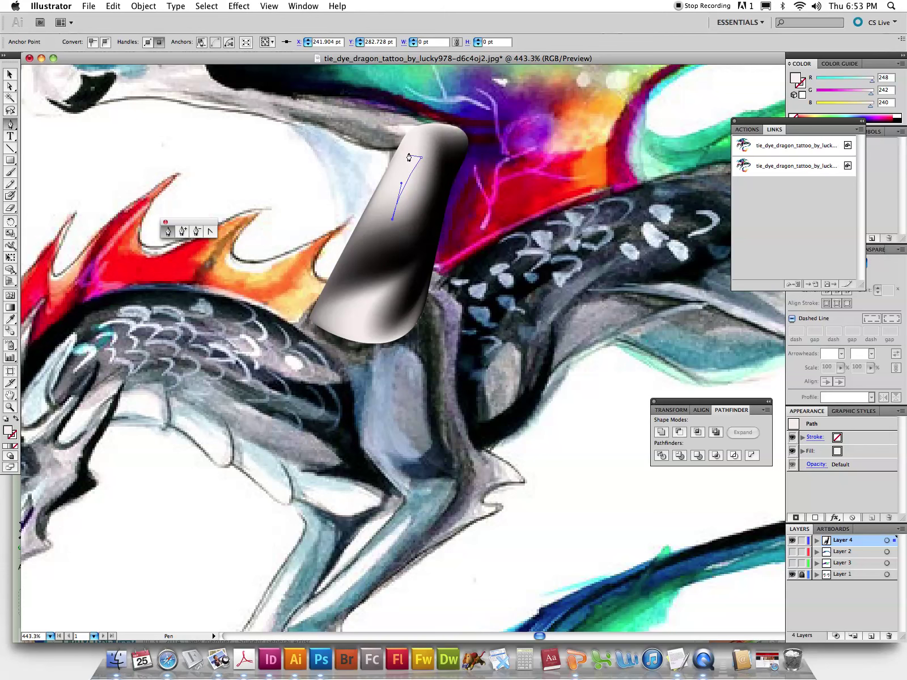
click(422, 157)
- Give the sliver a white fill with no stroke and reselect it
click(6, 420)
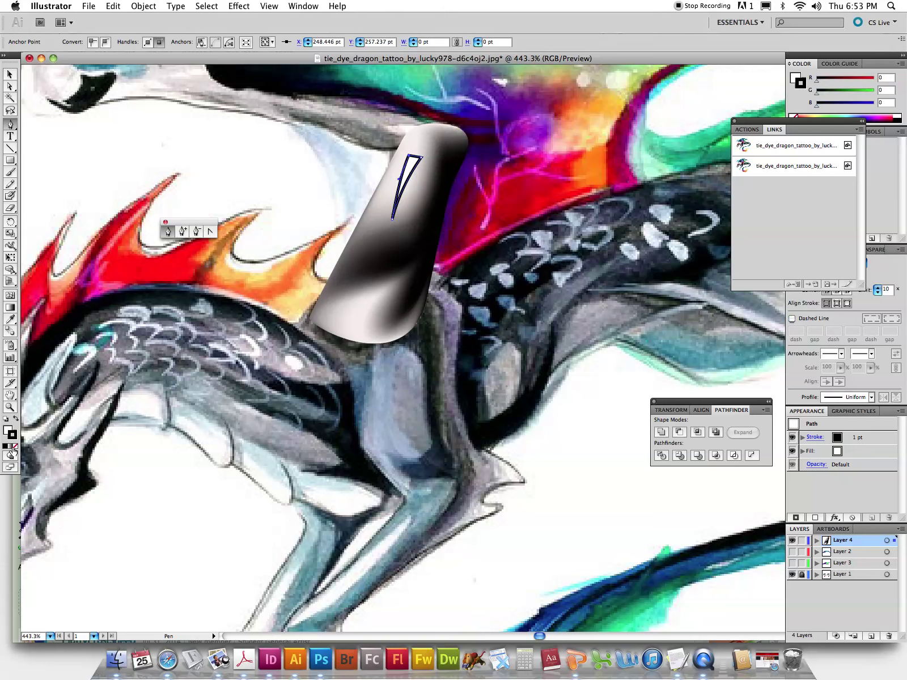
click(15, 447)
click(10, 74)
click(199, 147)
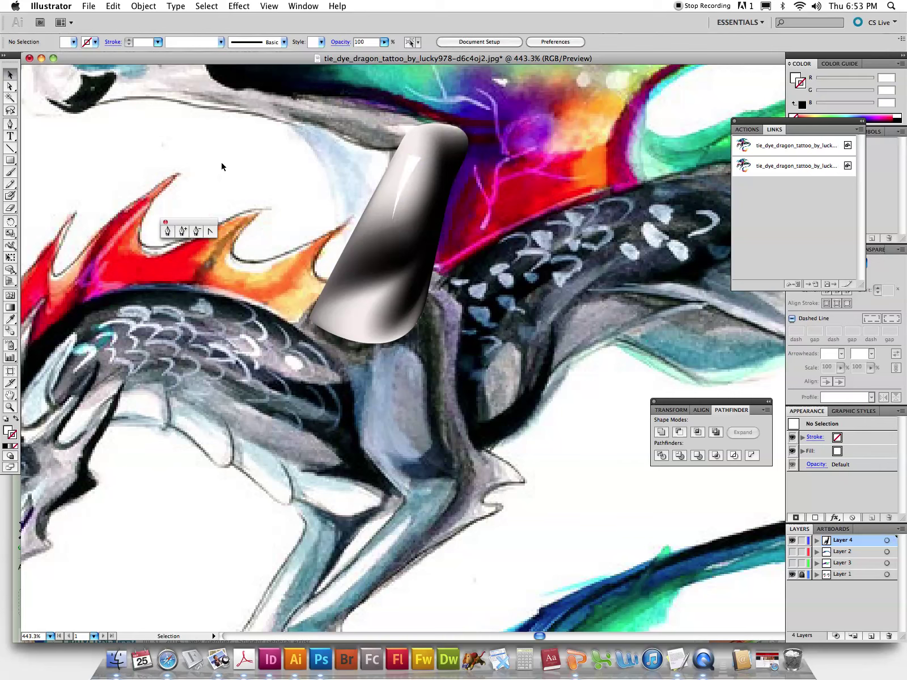
click(408, 168)
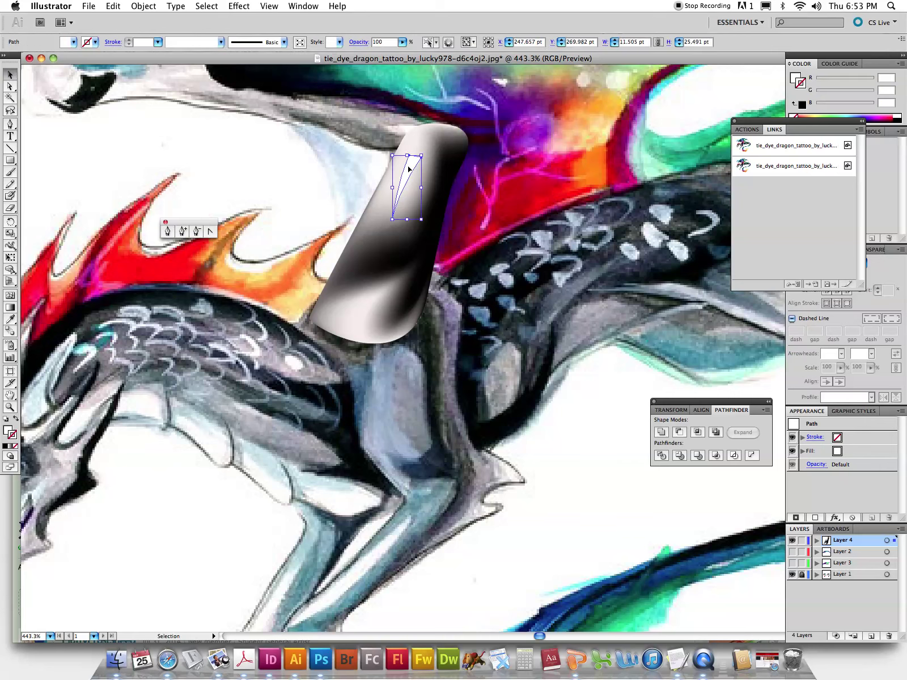
- Apply a 1.0-pixel Gaussian Blur to the white arm highlight, then deselect it
click(267, 6)
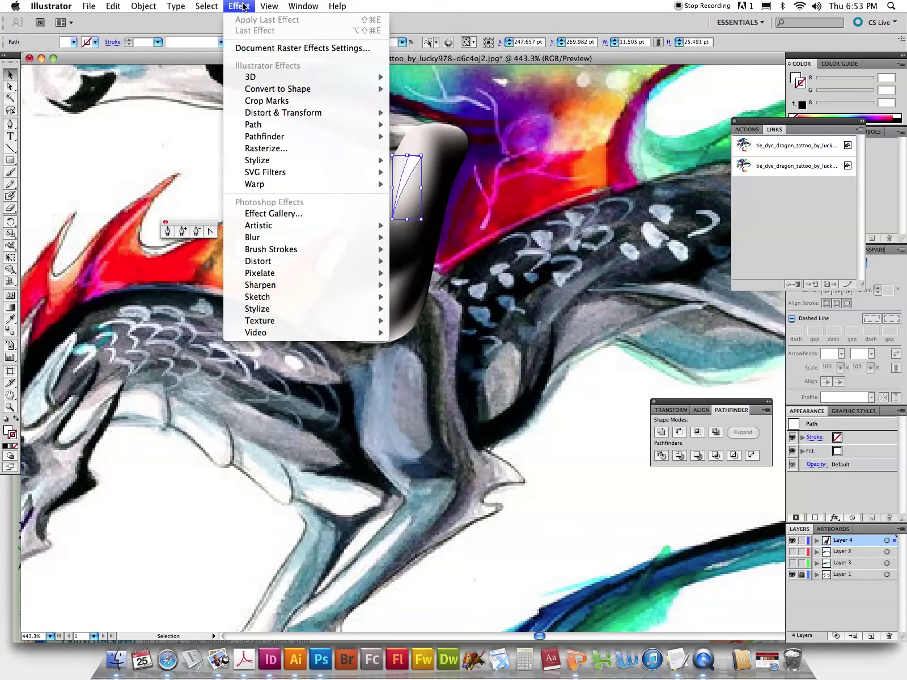
mouse_move(253, 238)
click(445, 239)
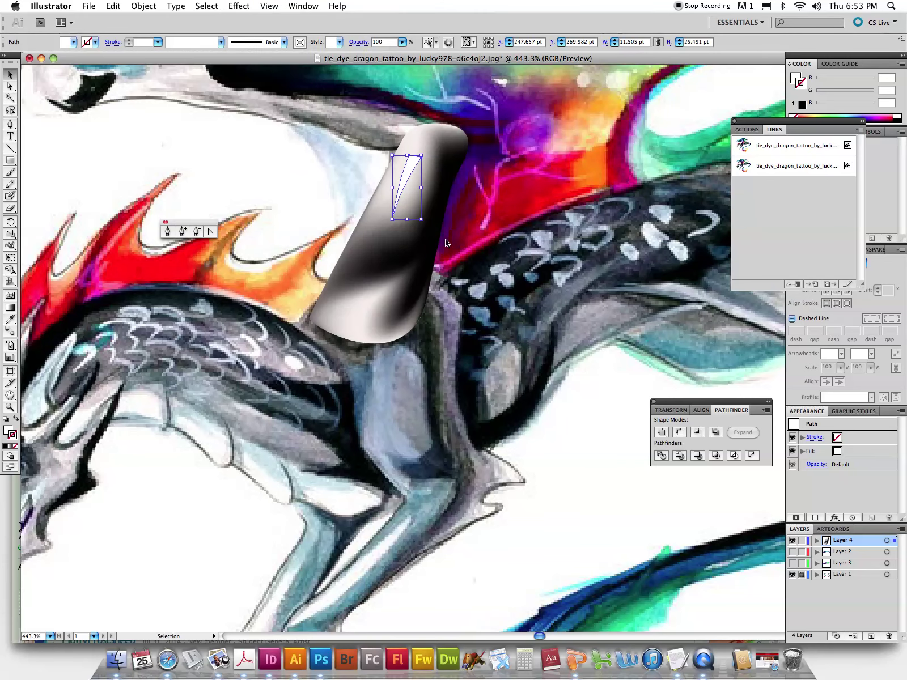
drag(447, 194, 524, 238)
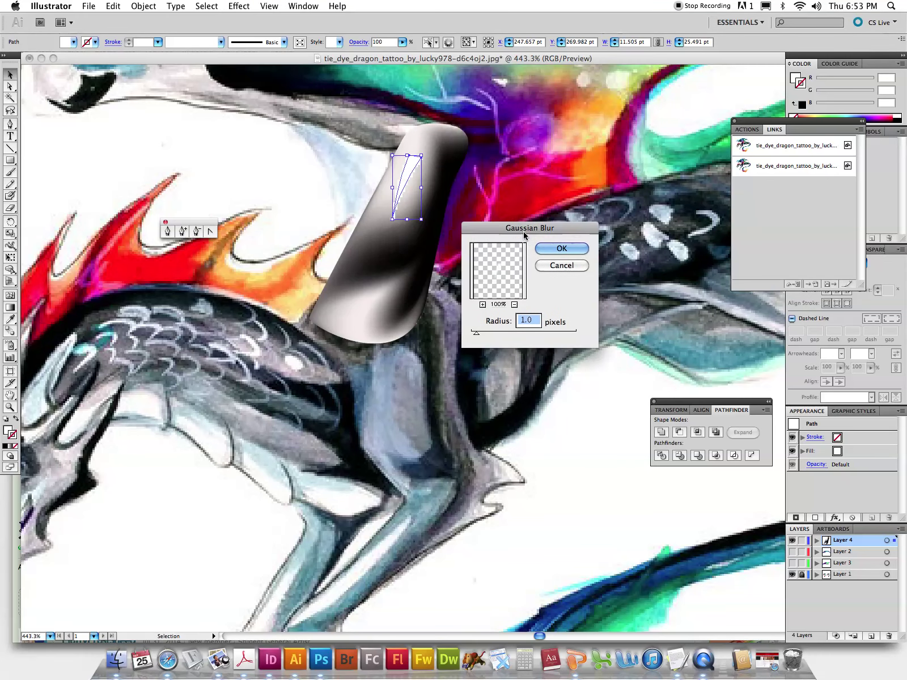
click(558, 248)
click(566, 371)
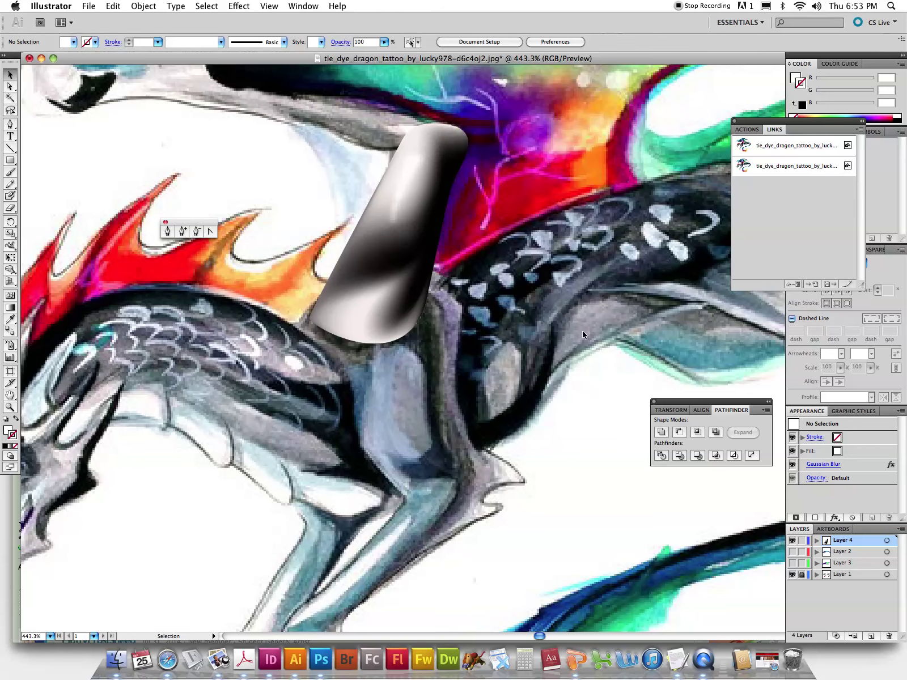
- Fit the whole artboard in the window and scroll the view left
key(a)
key(super+0)
scroll(278, 294, left, 5)
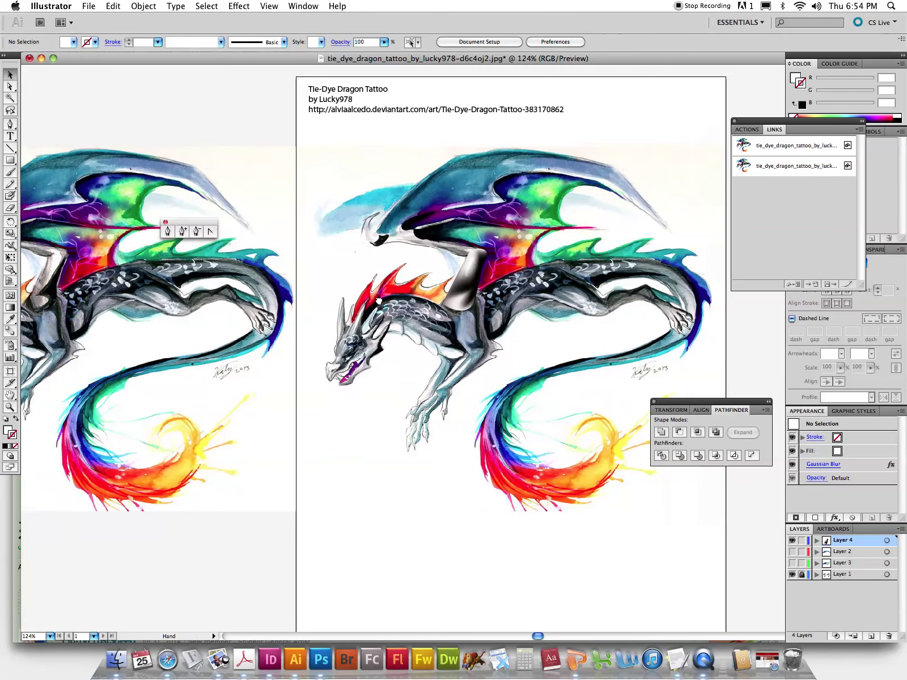
scroll(272, 292, left, 5)
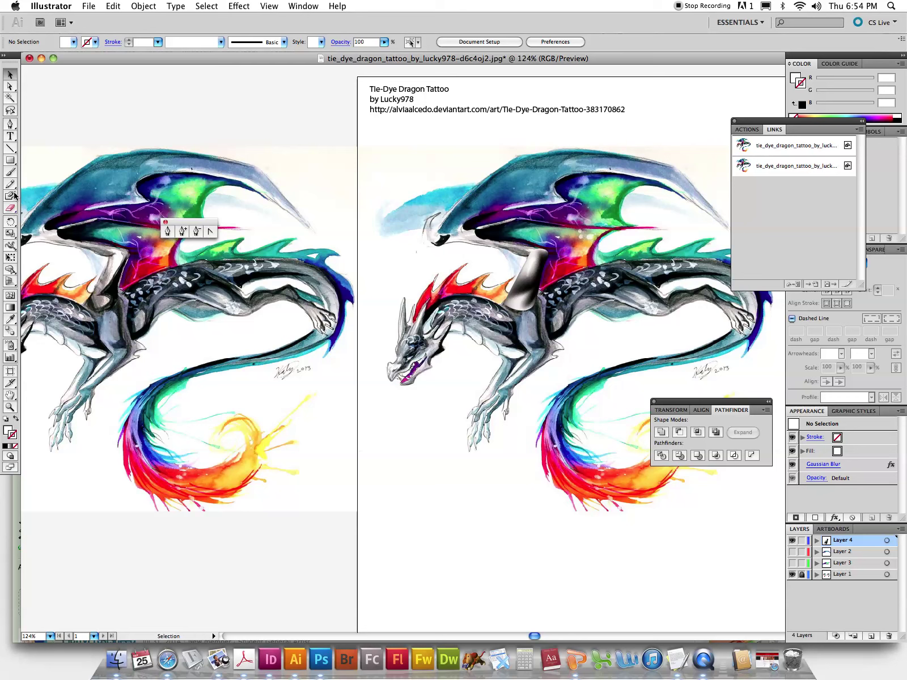
- Pen-draw the curved wing-bone outline from the claw to the arm, then deselect it
click(167, 231)
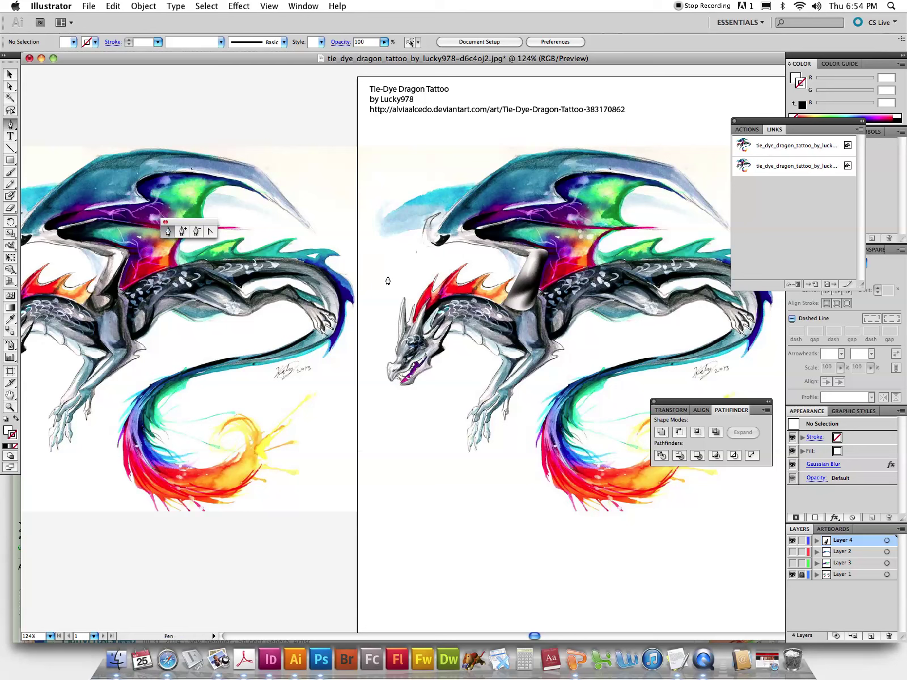
click(446, 243)
click(545, 261)
key(super+z)
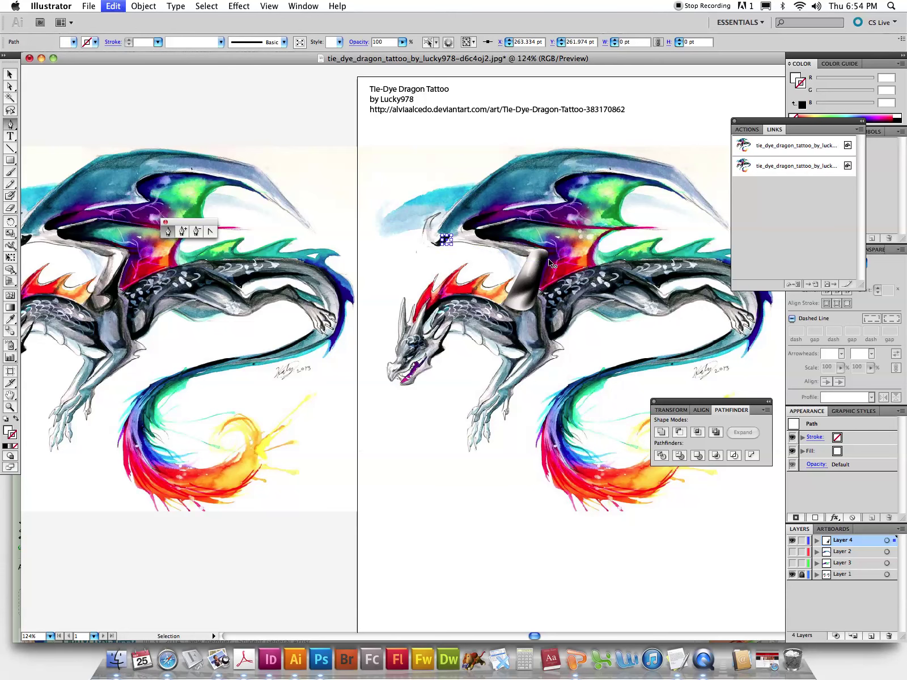
mouse_move(494, 253)
mouse_down()
mouse_move(526, 248)
mouse_move(448, 247)
mouse_up()
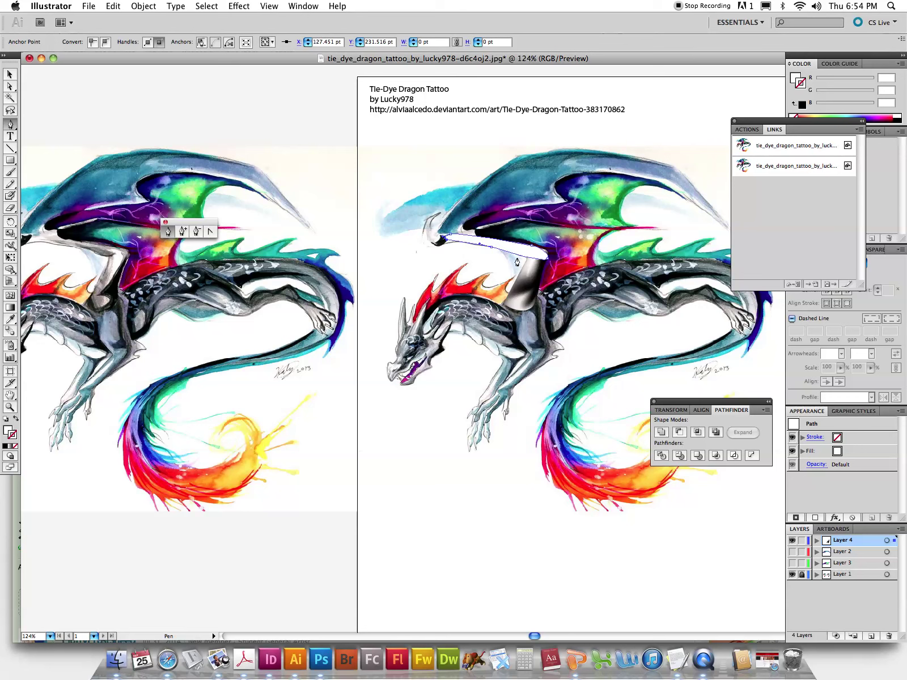
click(9, 74)
click(195, 160)
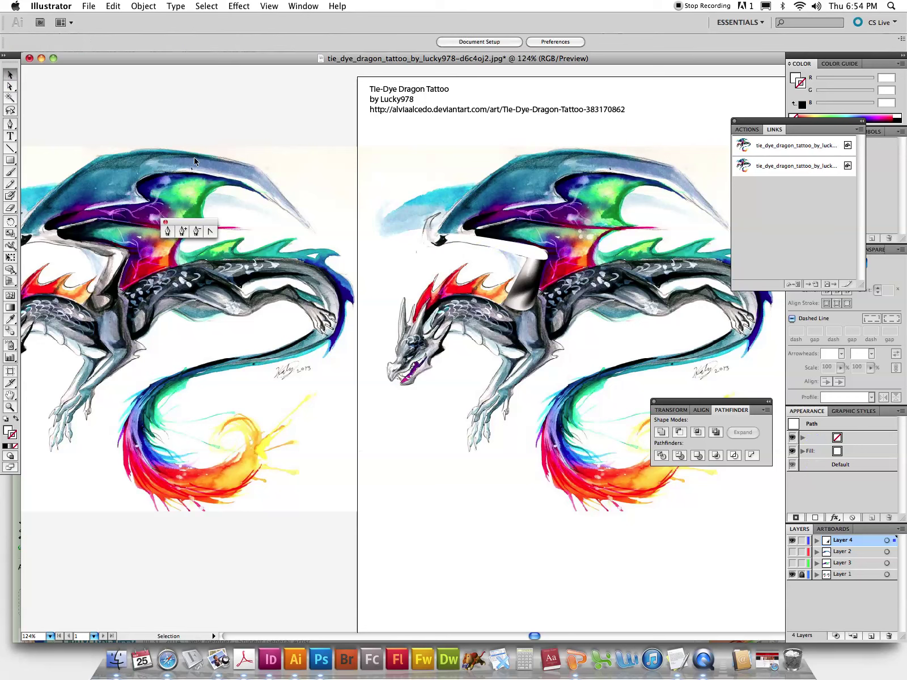
click(10, 407)
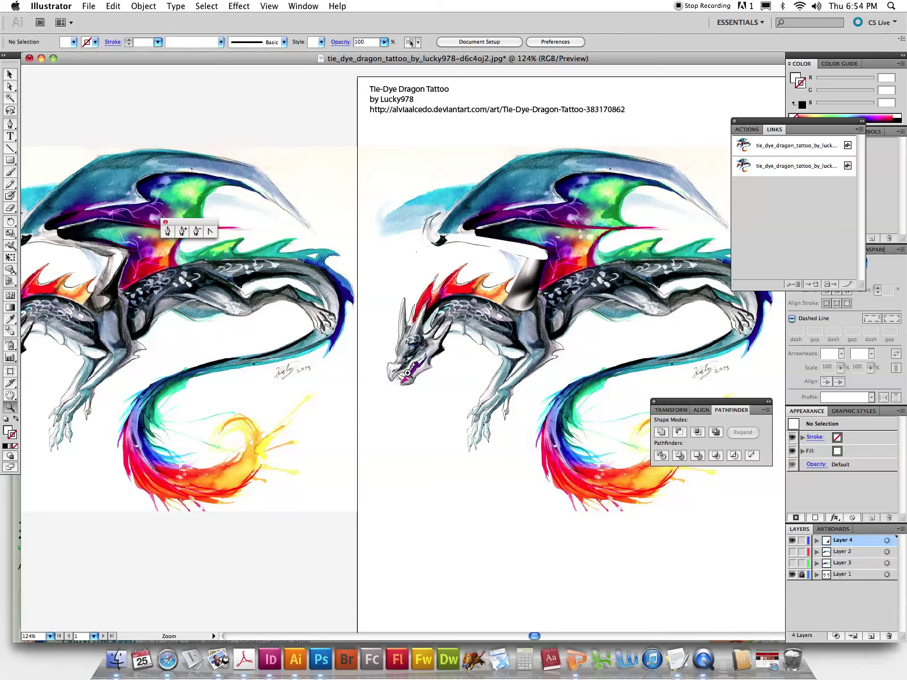
- Zoom in and fill the wing-bone shape with grey eyedropped from the arm
drag(388, 217, 431, 340)
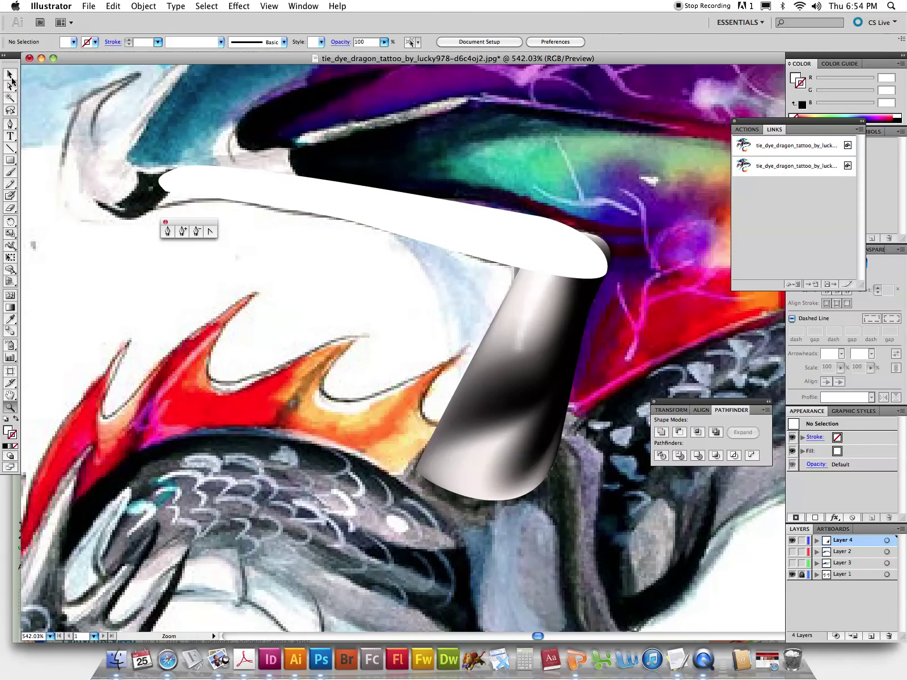
click(9, 74)
click(339, 214)
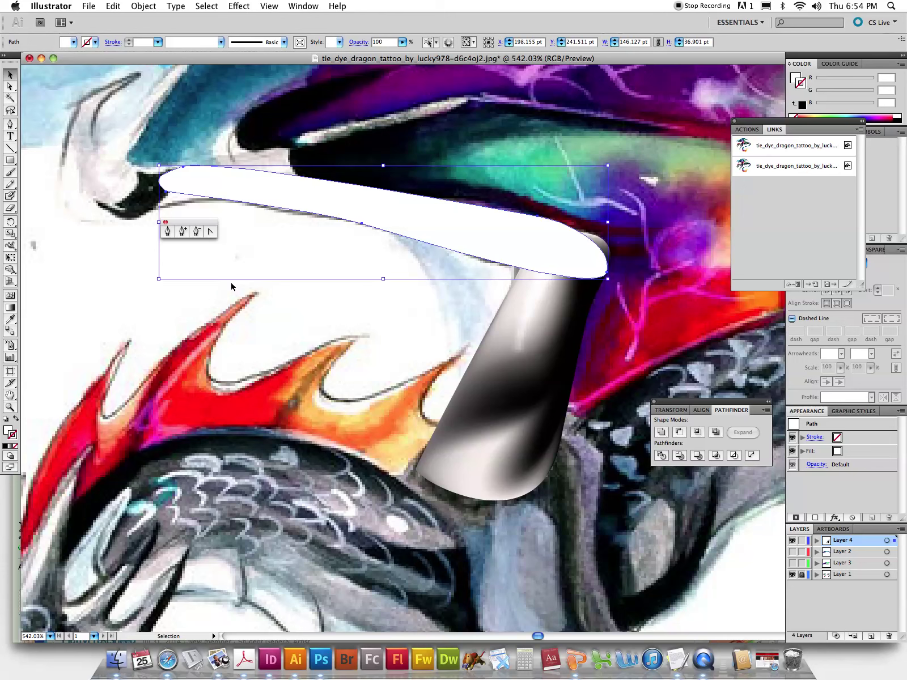
click(10, 320)
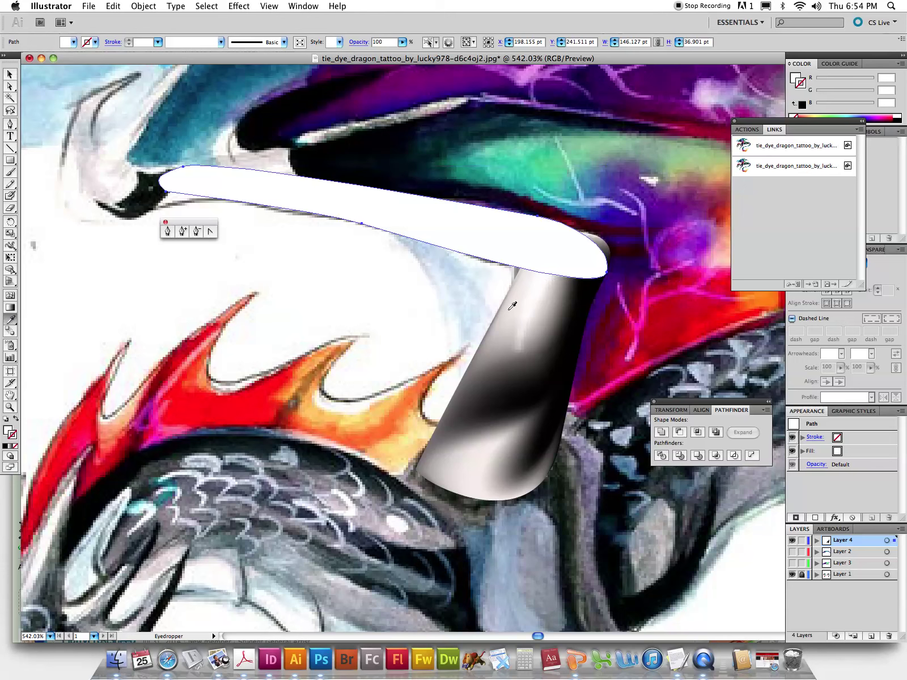
click(562, 294)
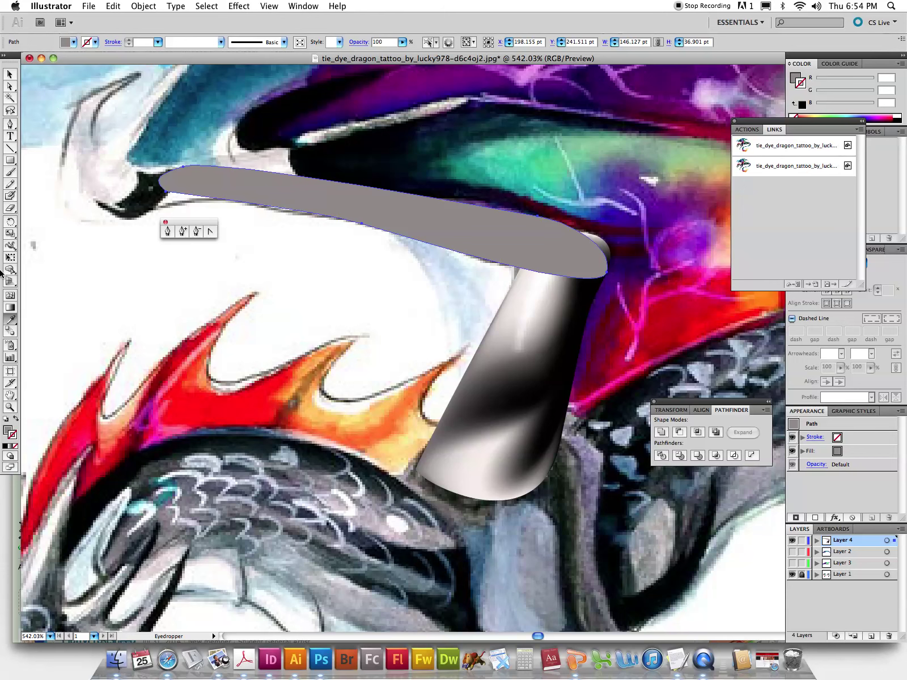
click(10, 295)
- Add four mesh lines across and along the grey bone and pull its tip point outward
click(553, 250)
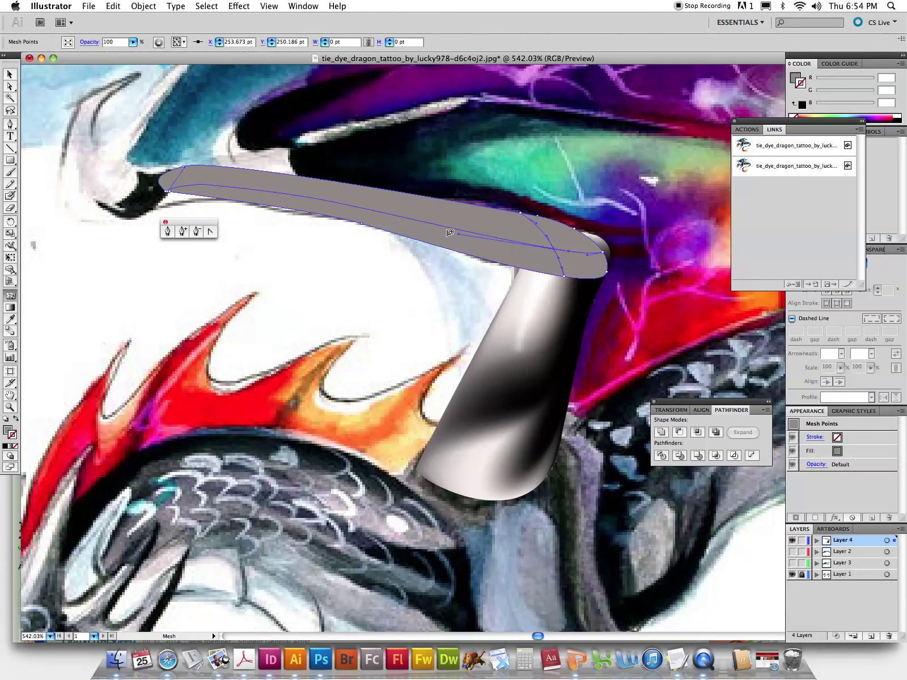
click(409, 220)
click(264, 192)
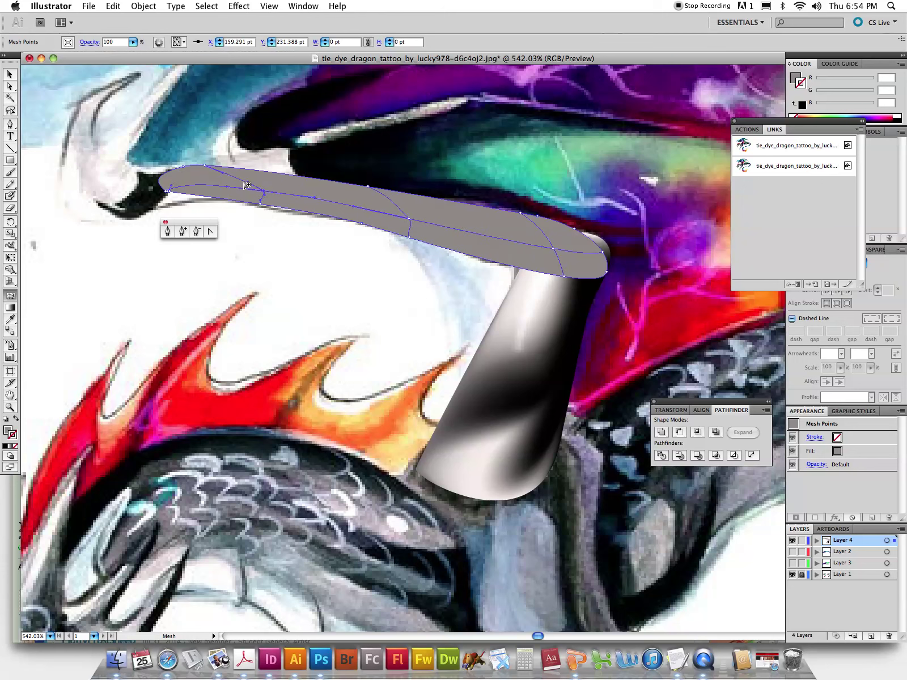
click(245, 182)
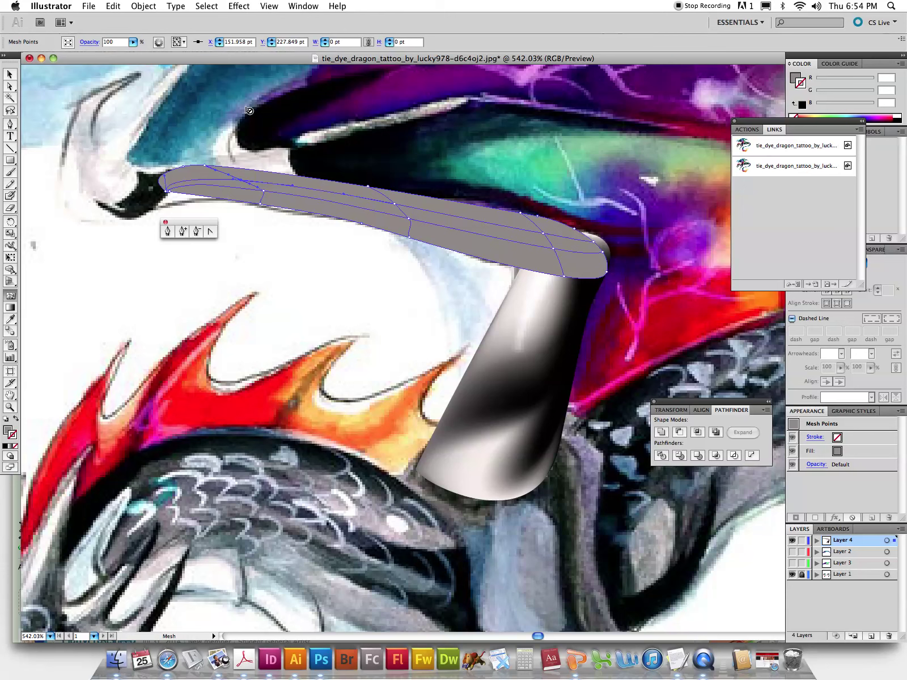
click(10, 87)
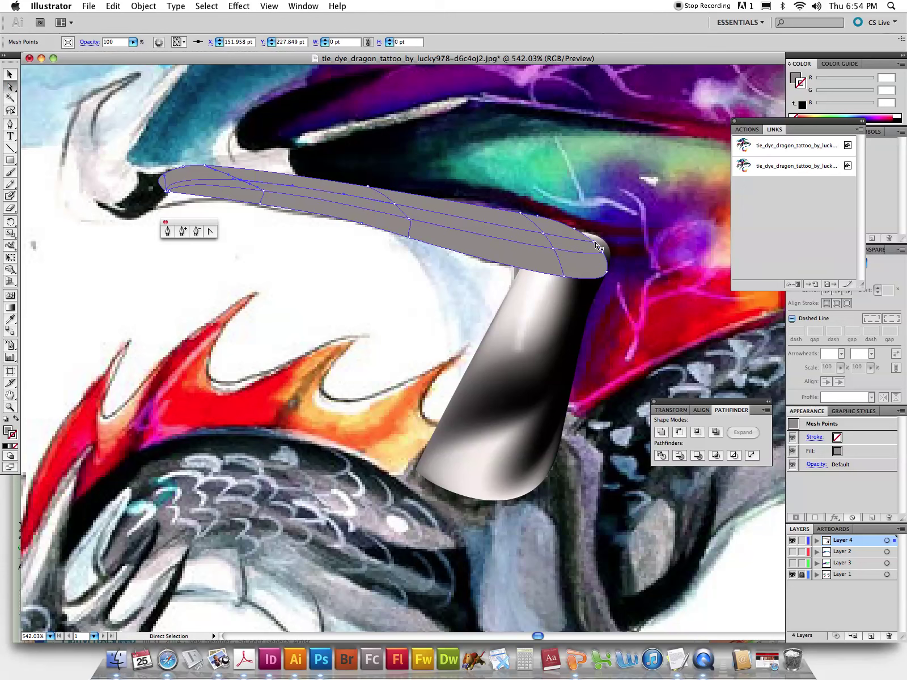
drag(599, 240, 613, 257)
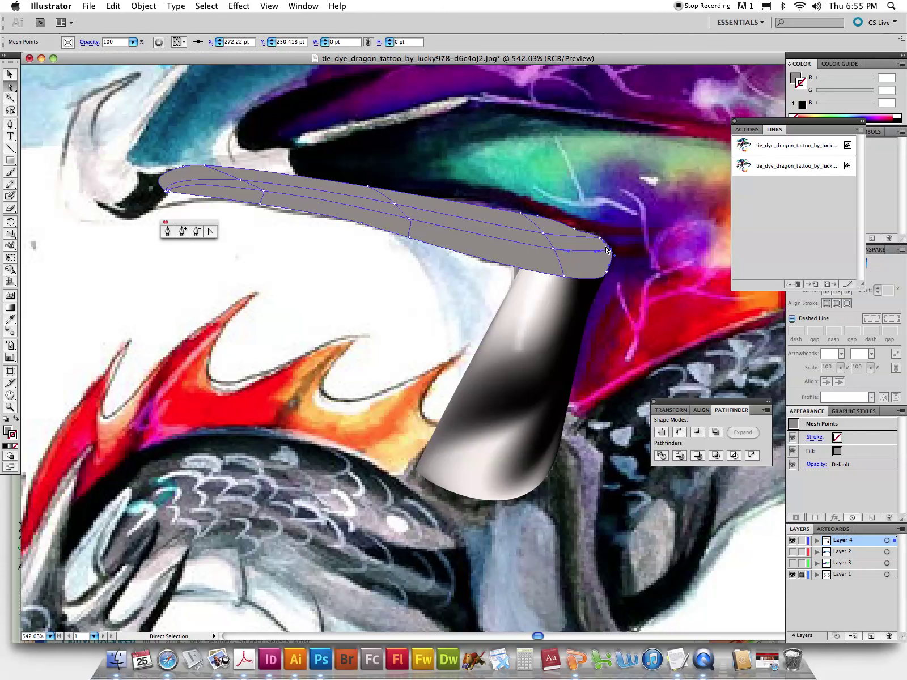
- Colour the bone's end mesh points black, then deselect to review the shading
click(608, 277)
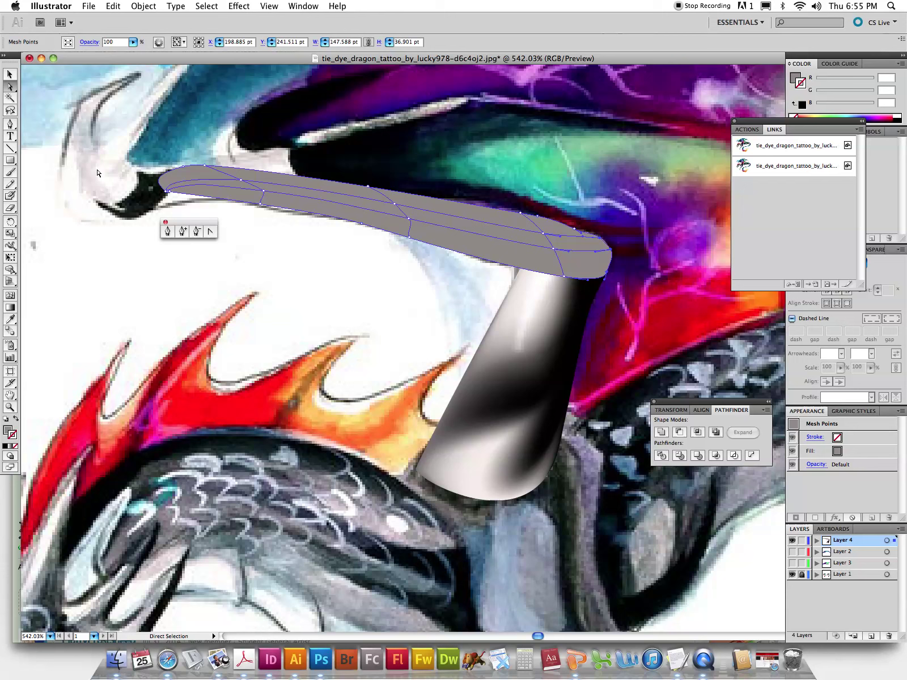
click(13, 319)
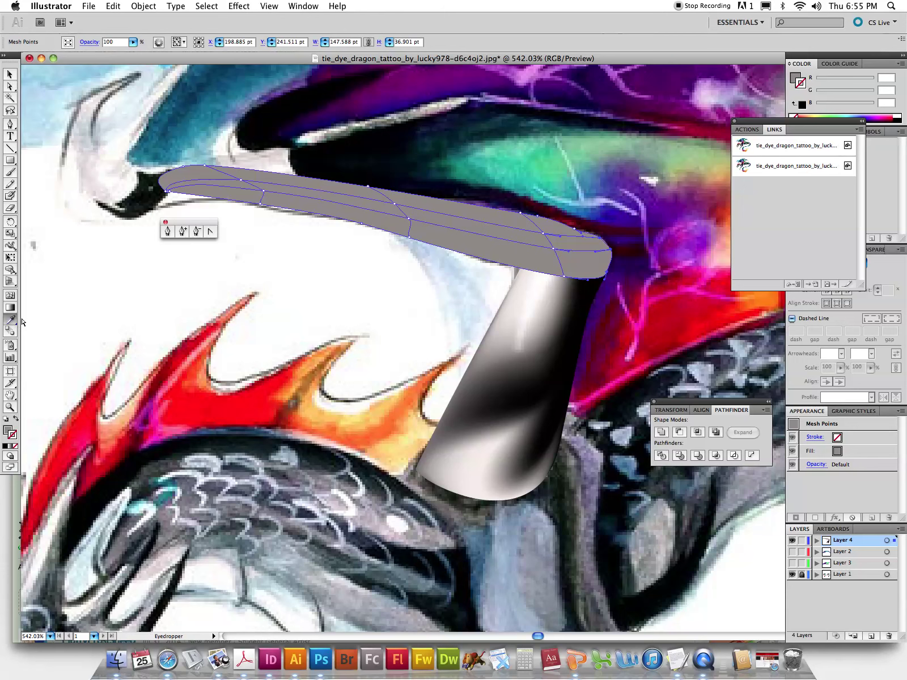
click(589, 282)
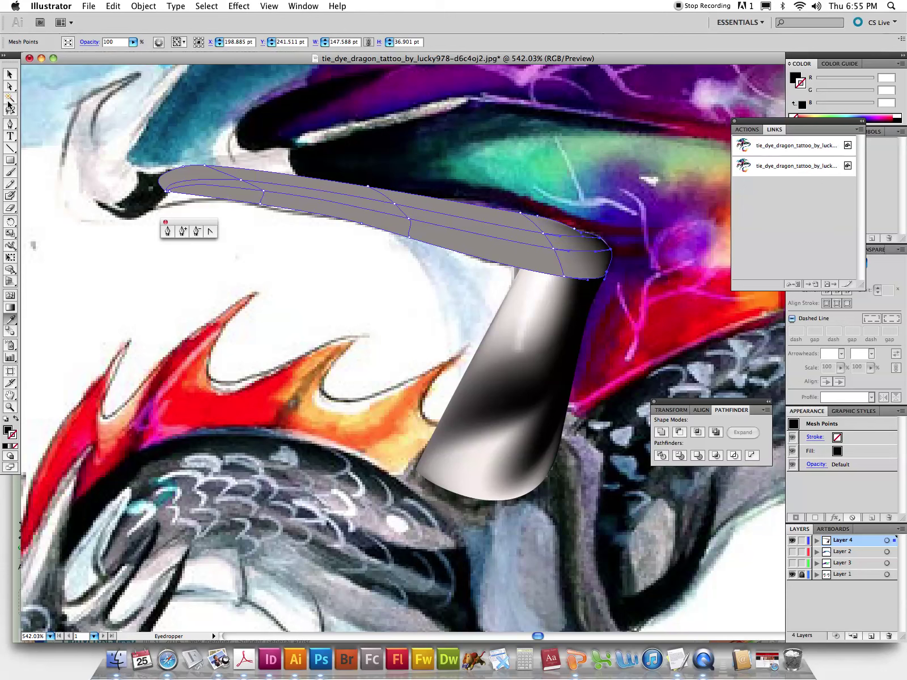
click(9, 86)
click(566, 278)
click(10, 319)
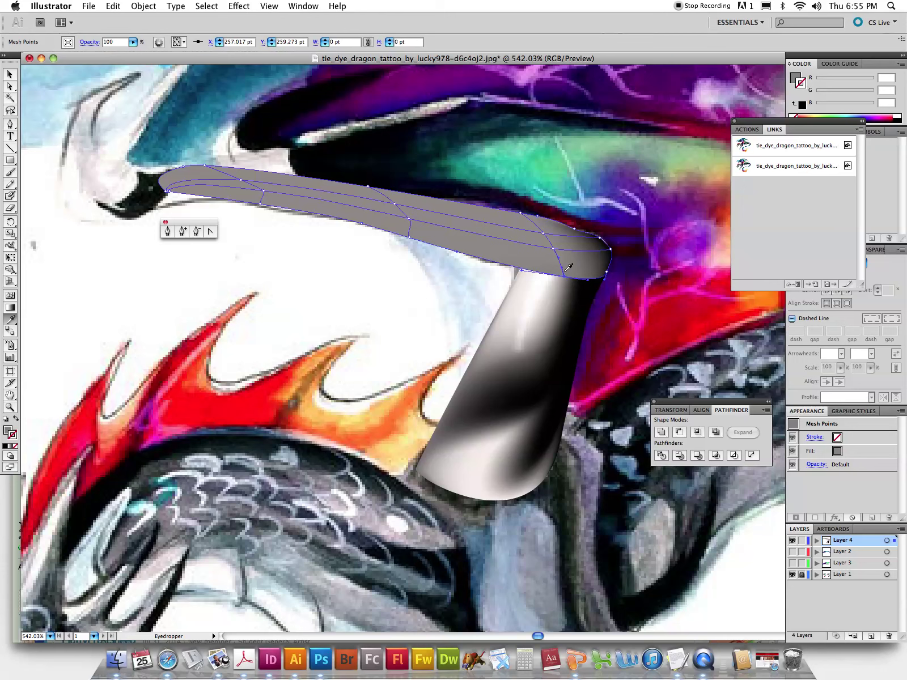
click(586, 279)
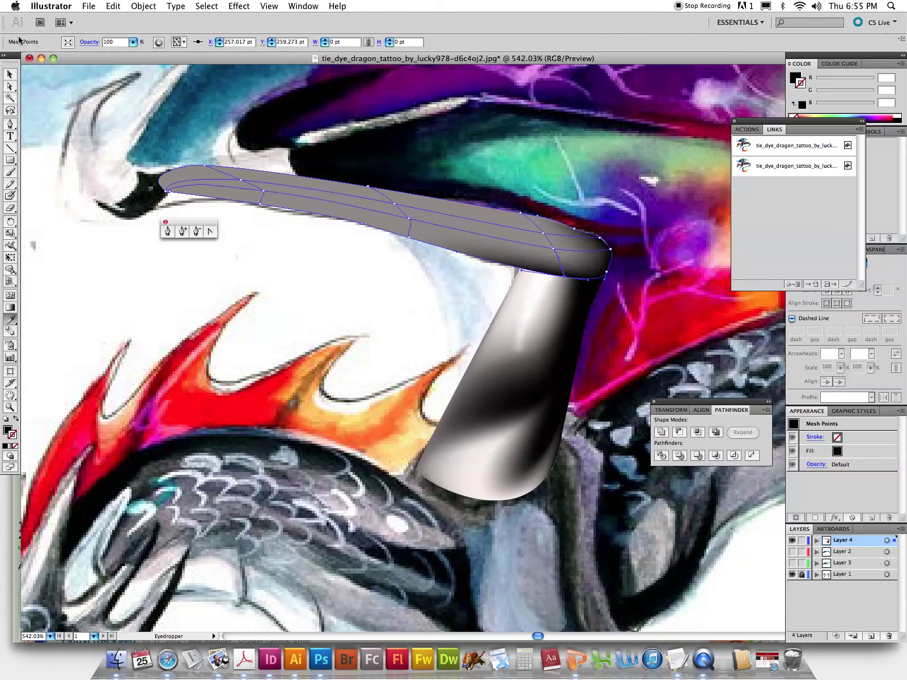
click(10, 74)
click(367, 269)
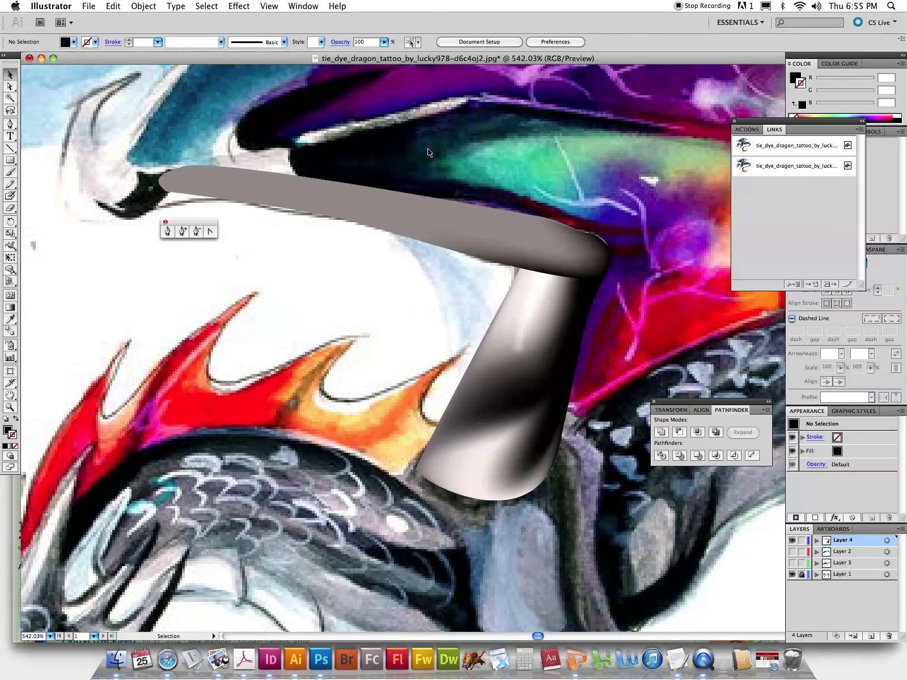
- Lower the bone's bottom edge point and blacken the corner mesh point
click(570, 273)
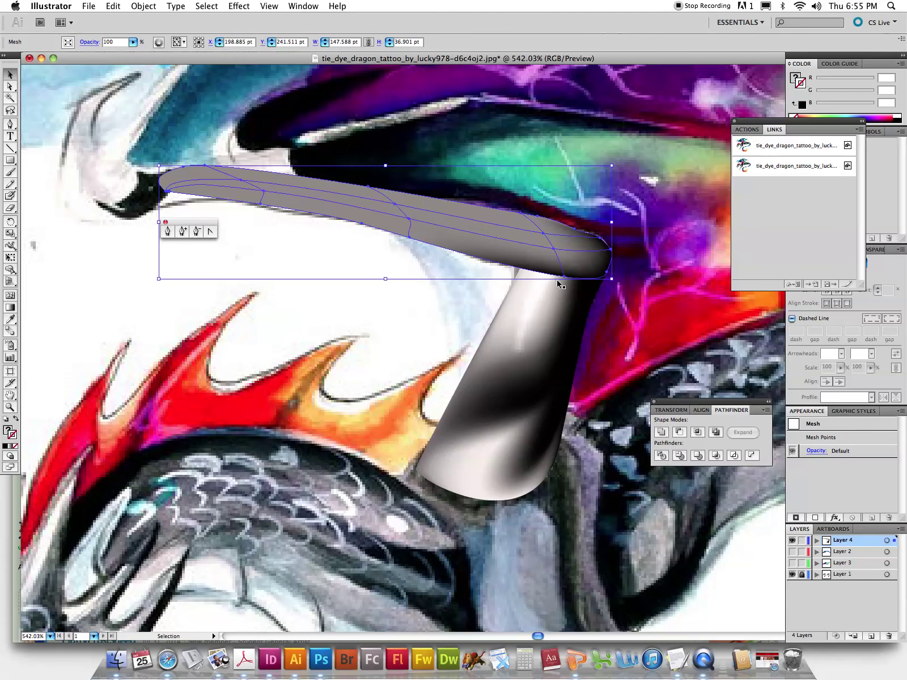
key(a)
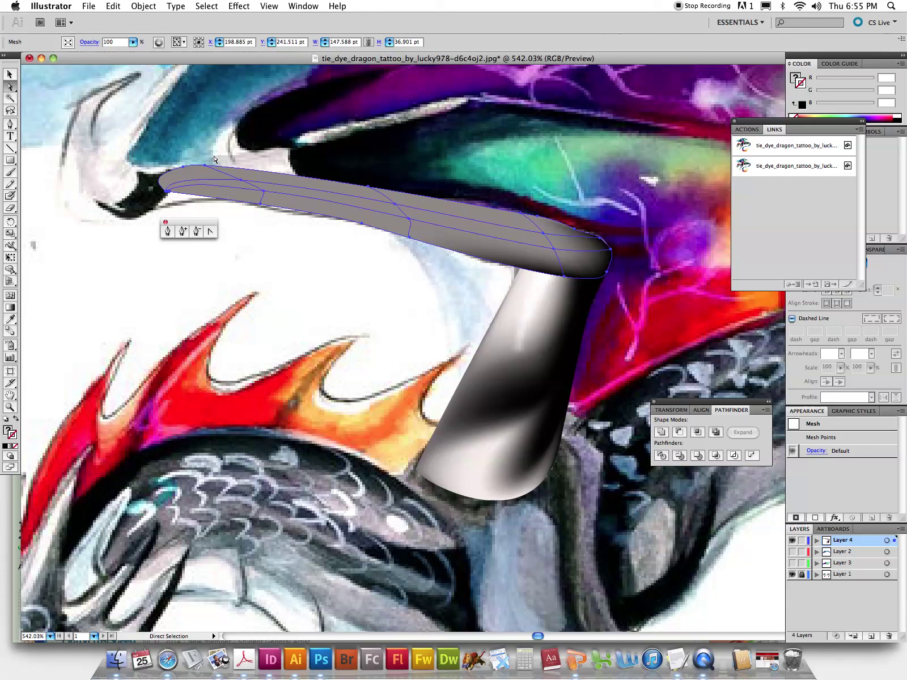
click(566, 279)
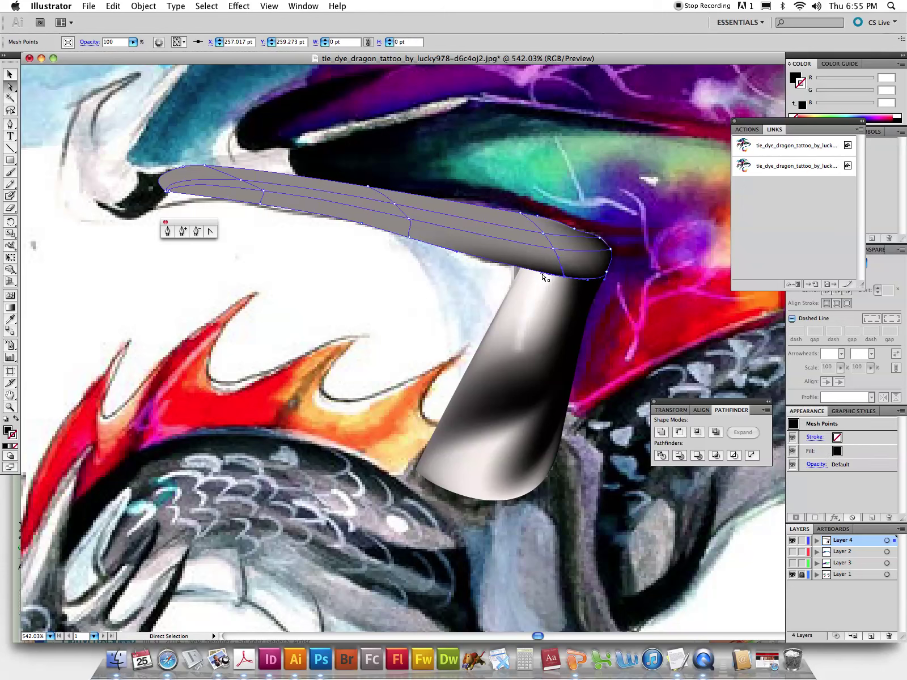
drag(588, 280, 582, 304)
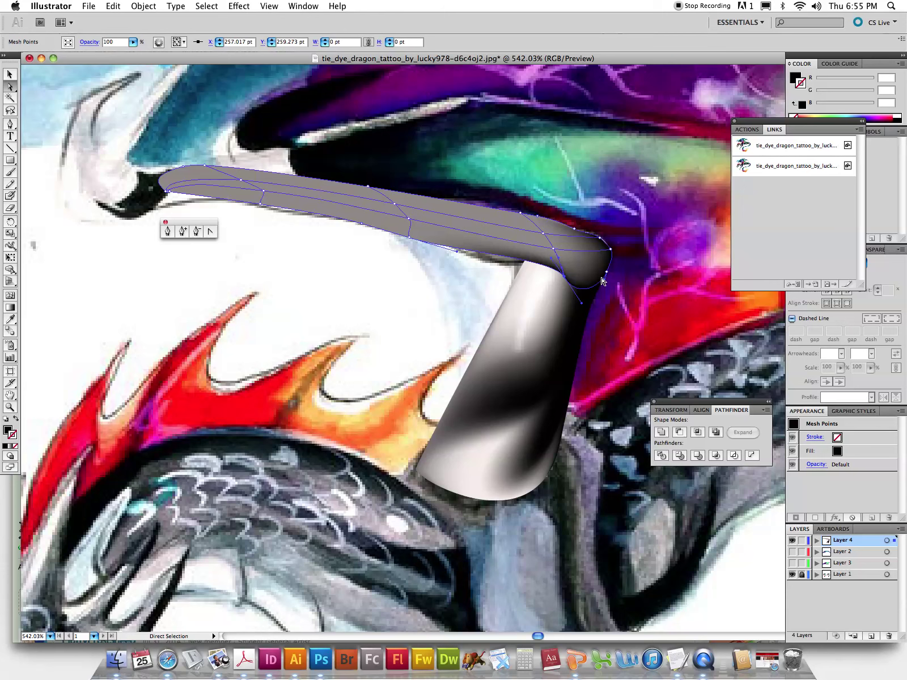
click(553, 248)
click(11, 319)
click(584, 299)
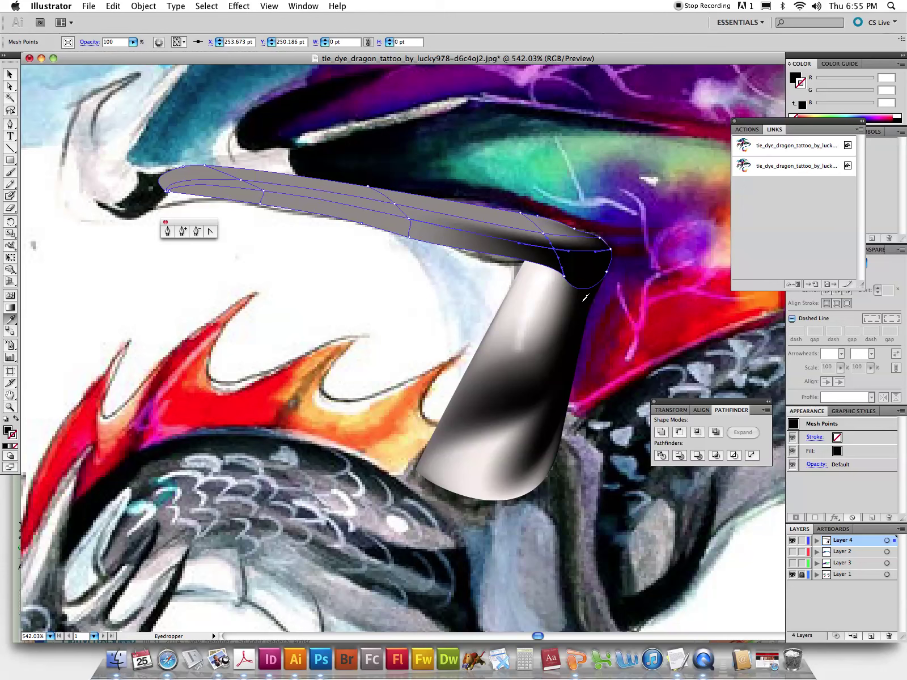
- Reposition the corner mesh point, turn it grey again, and reshape the lower corner for a smoother blend
click(10, 86)
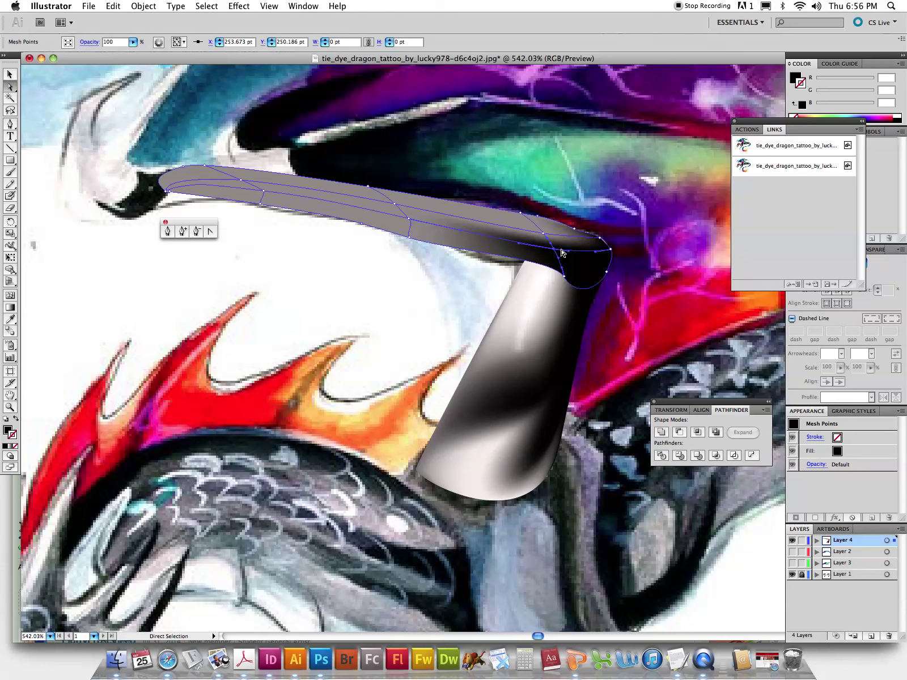
drag(557, 254, 567, 277)
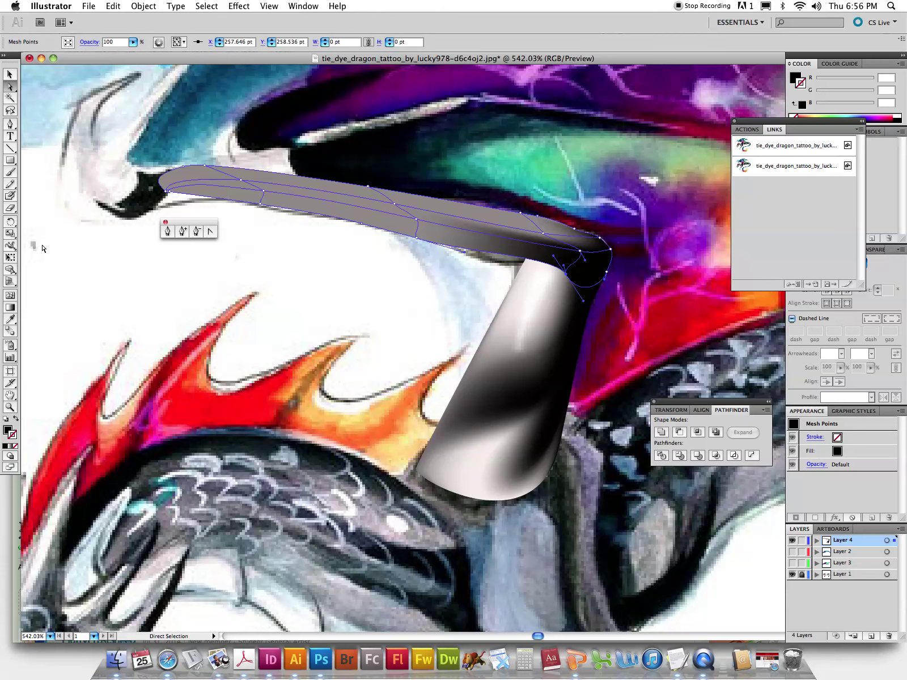
click(11, 318)
click(449, 228)
click(10, 86)
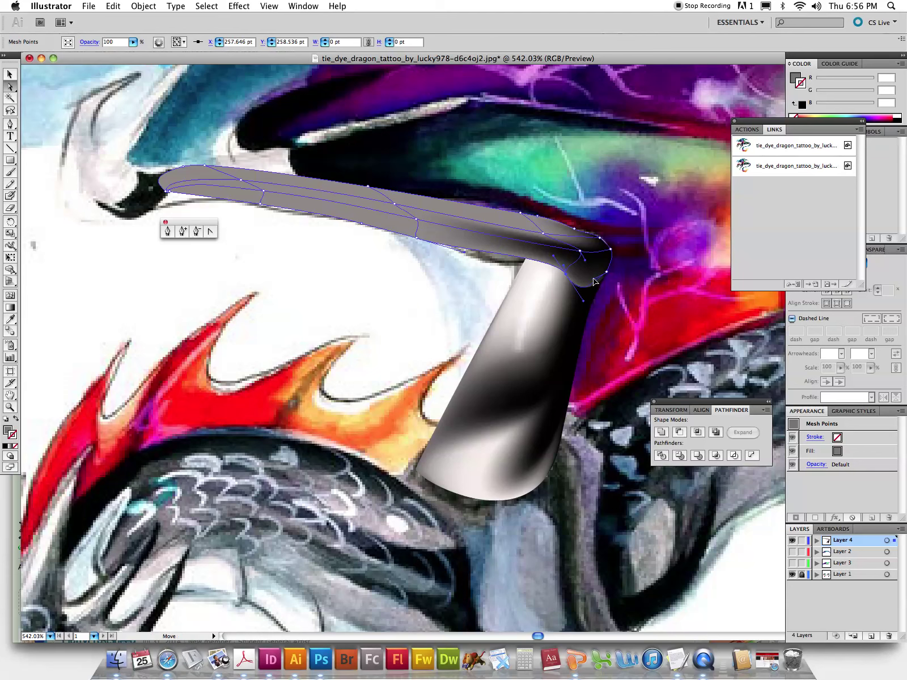
drag(585, 306, 575, 288)
click(622, 306)
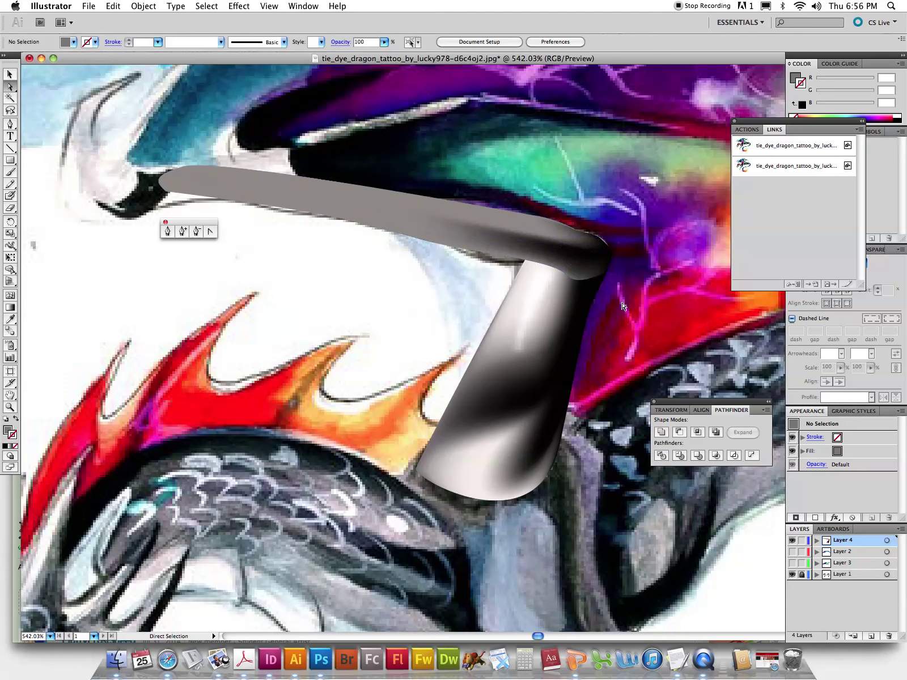
click(574, 282)
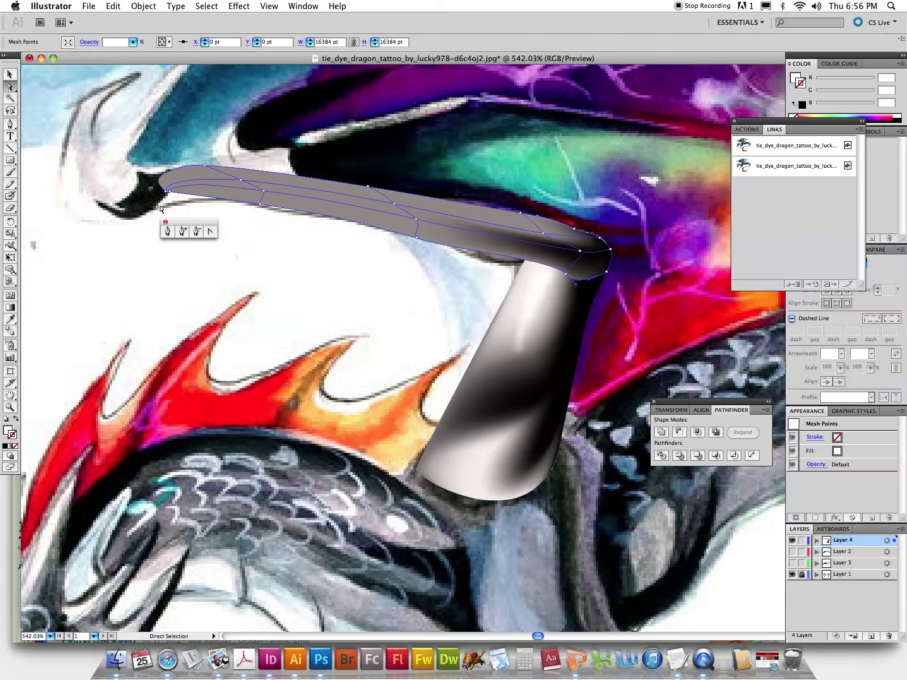
click(167, 231)
- Draw a small closed shape at the arm's bend and fill it with sampled black
click(563, 265)
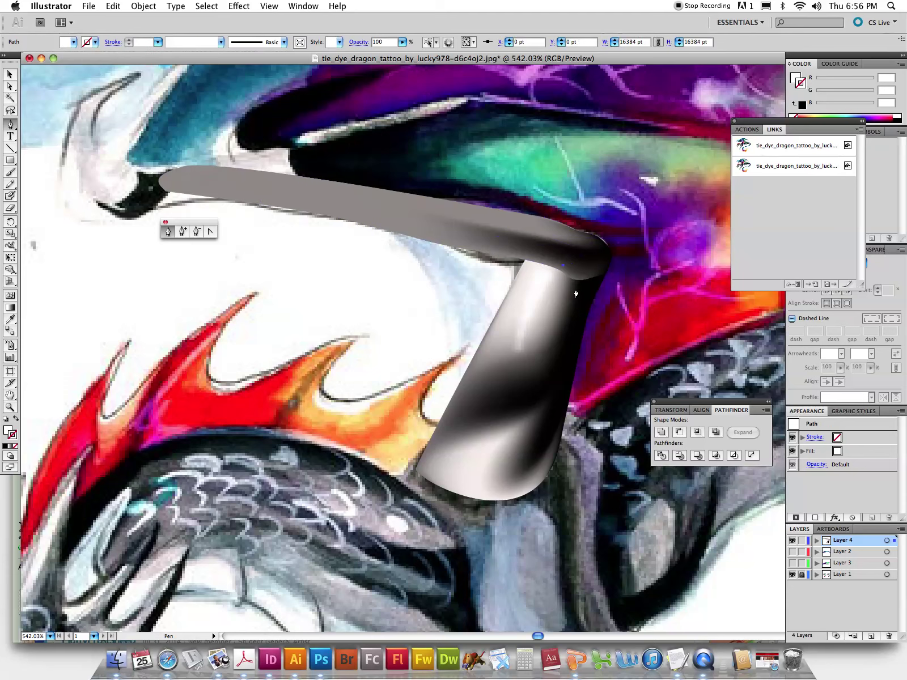
click(569, 307)
mouse_move(605, 272)
mouse_down()
mouse_move(606, 262)
mouse_move(555, 277)
mouse_up()
click(561, 269)
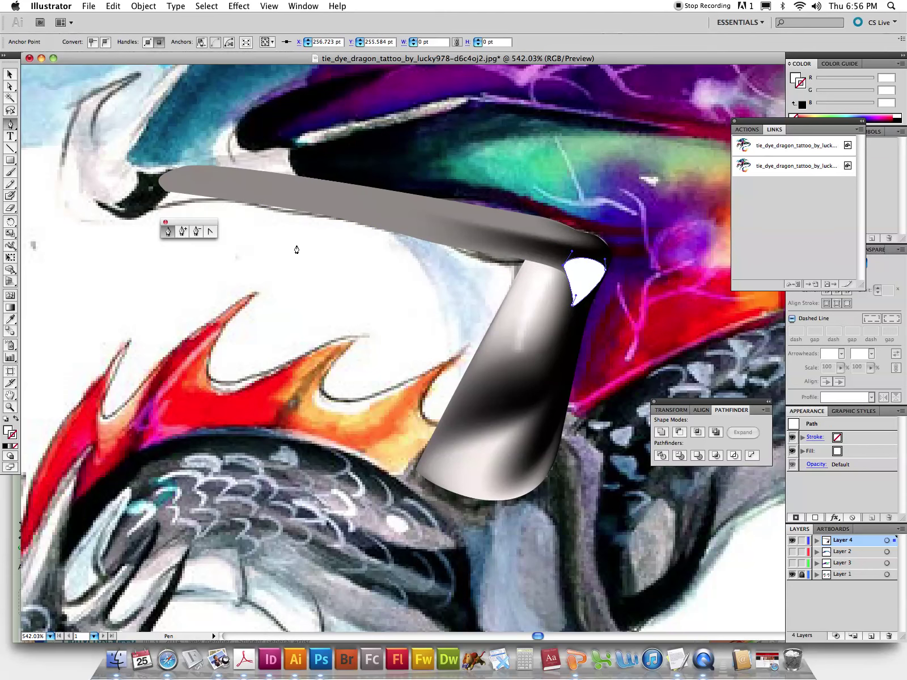
click(11, 321)
click(564, 344)
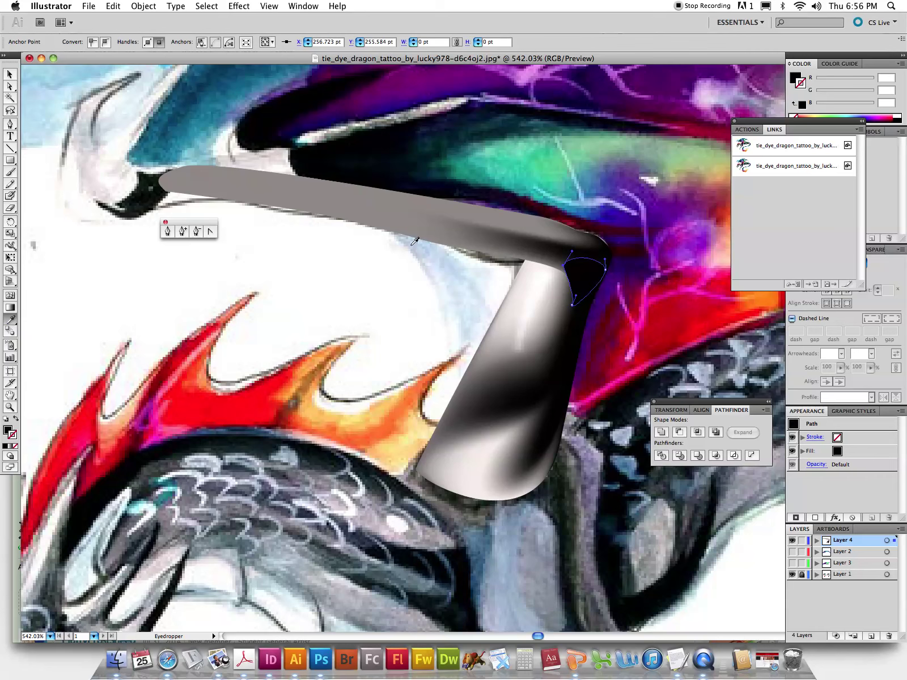
- Apply a Gaussian Blur to the black joint shape, then deselect
click(10, 73)
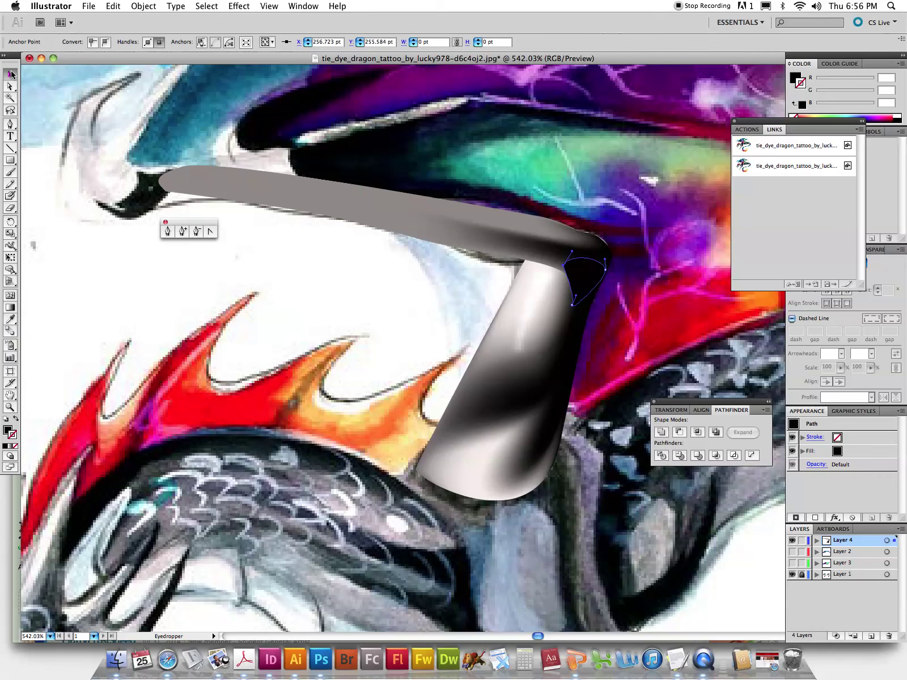
click(233, 6)
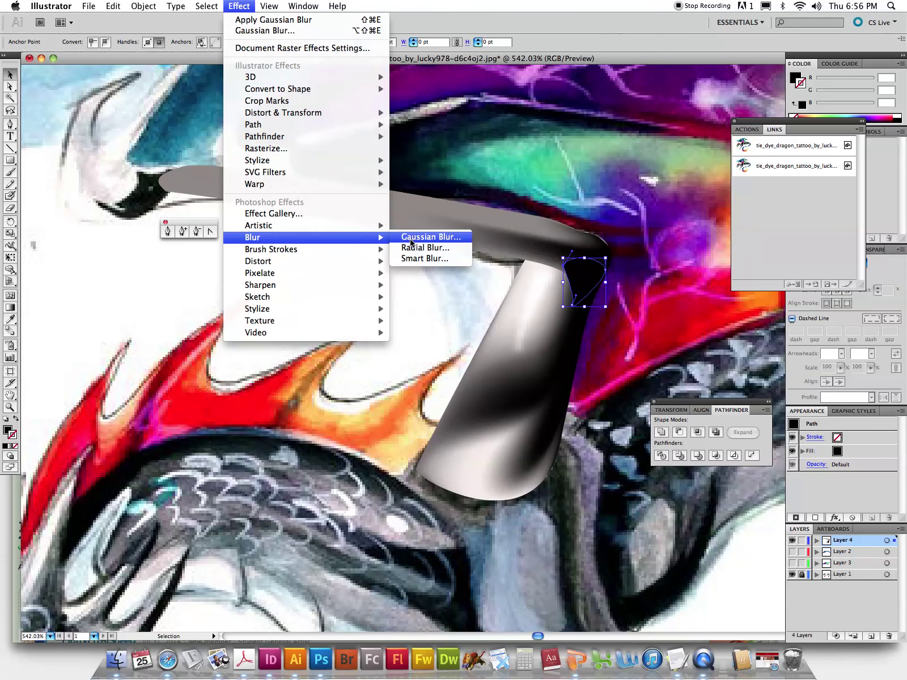
click(420, 239)
click(488, 209)
click(589, 241)
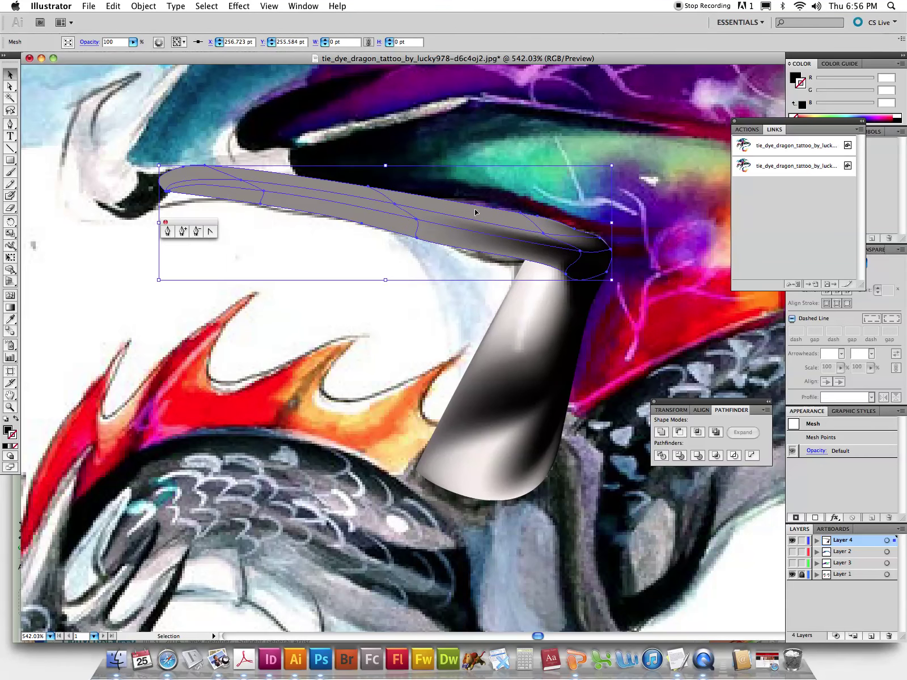
click(658, 255)
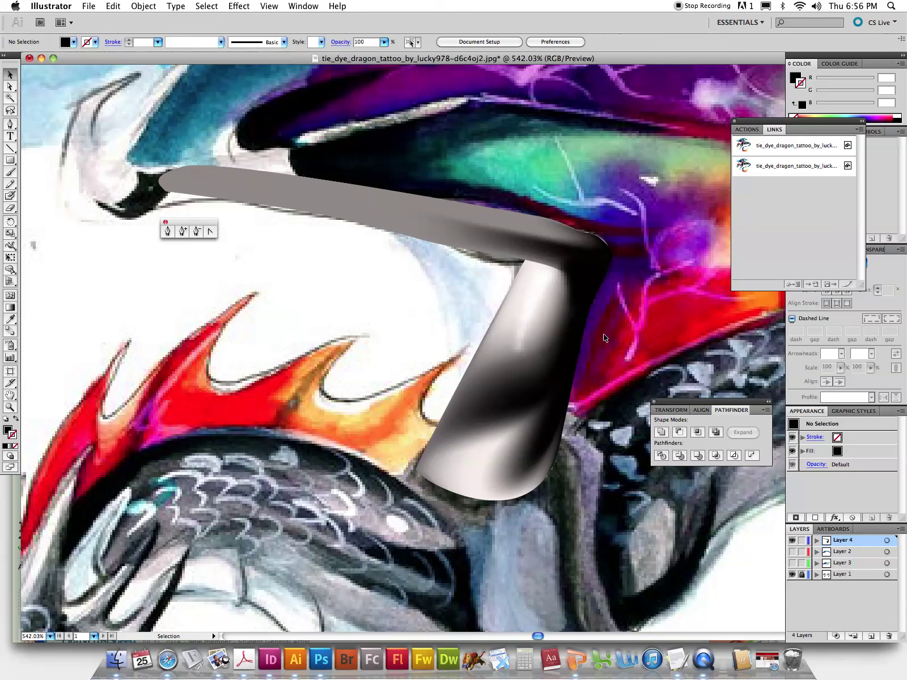
- Zoom to fit, lasso mesh points along the arm's edge, and give them a brighter sampled colour
click(261, 195)
drag(247, 259, 536, 360)
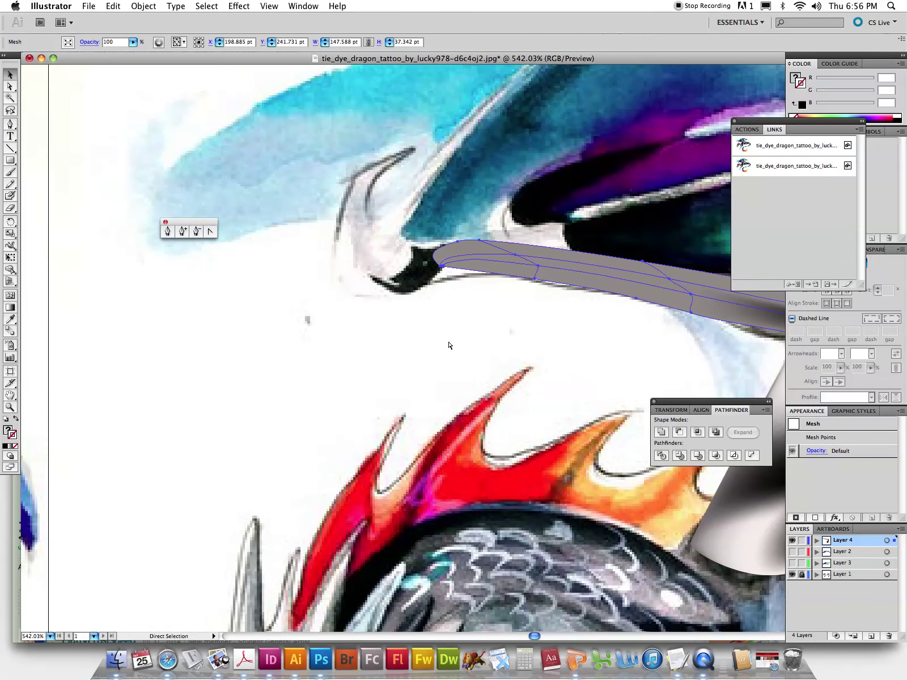
key(ctrl+0)
mouse_move(281, 341)
mouse_down()
mouse_move(444, 376)
mouse_move(341, 377)
mouse_up()
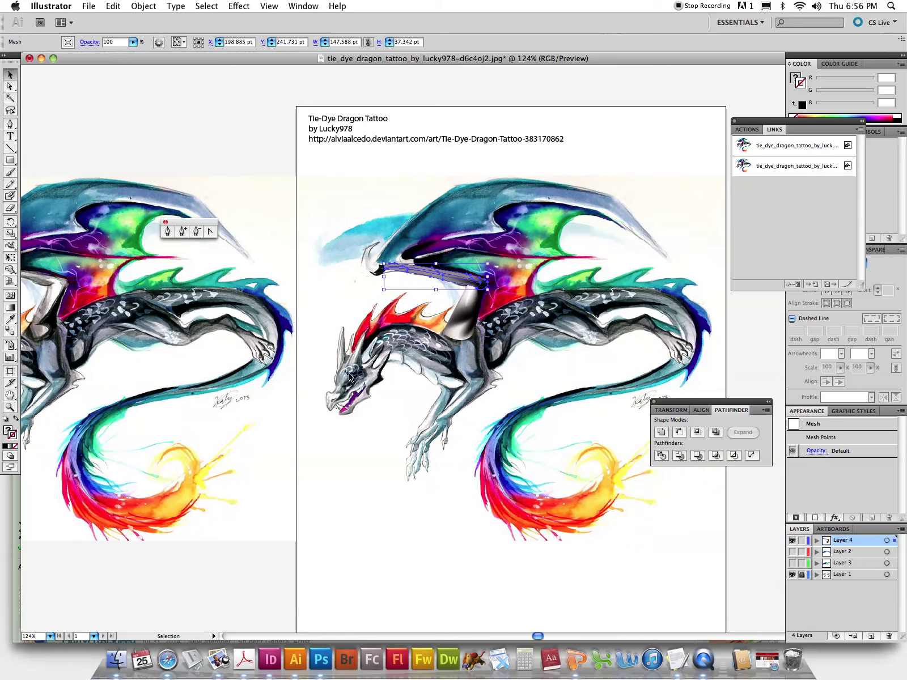
click(17, 111)
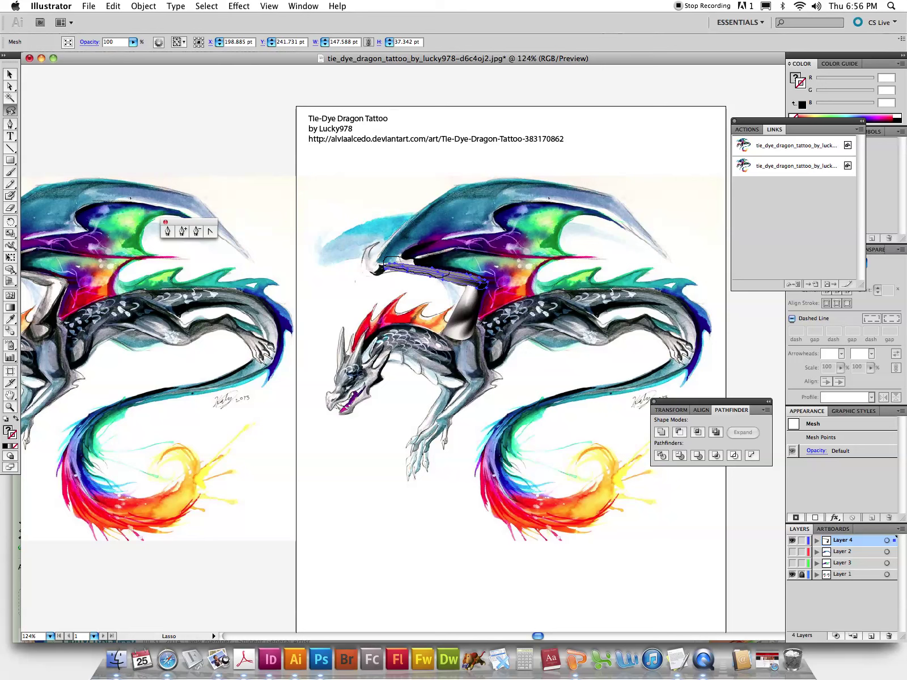
drag(387, 265, 384, 262)
click(11, 319)
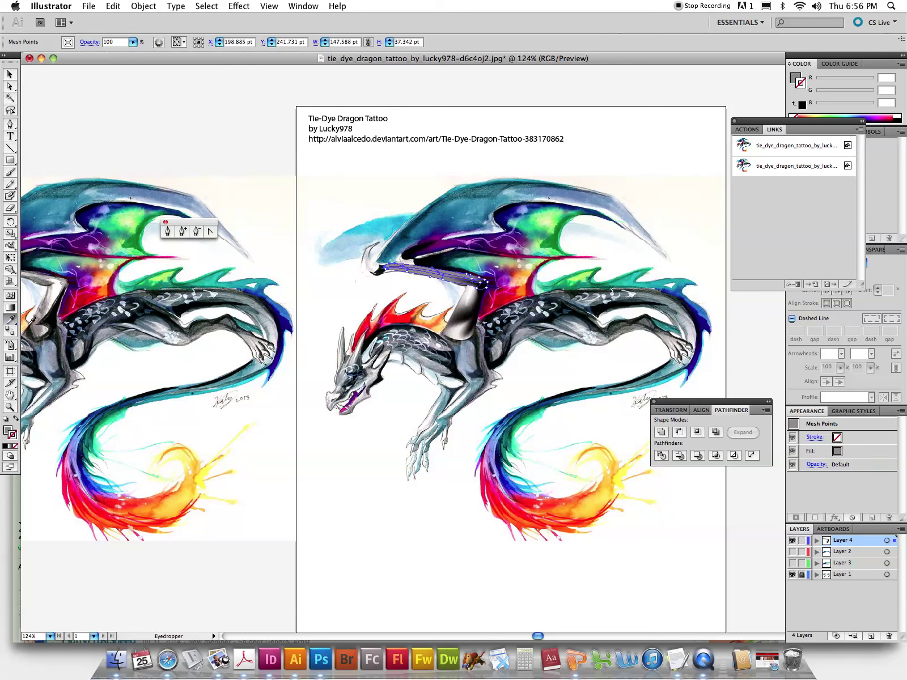
click(468, 297)
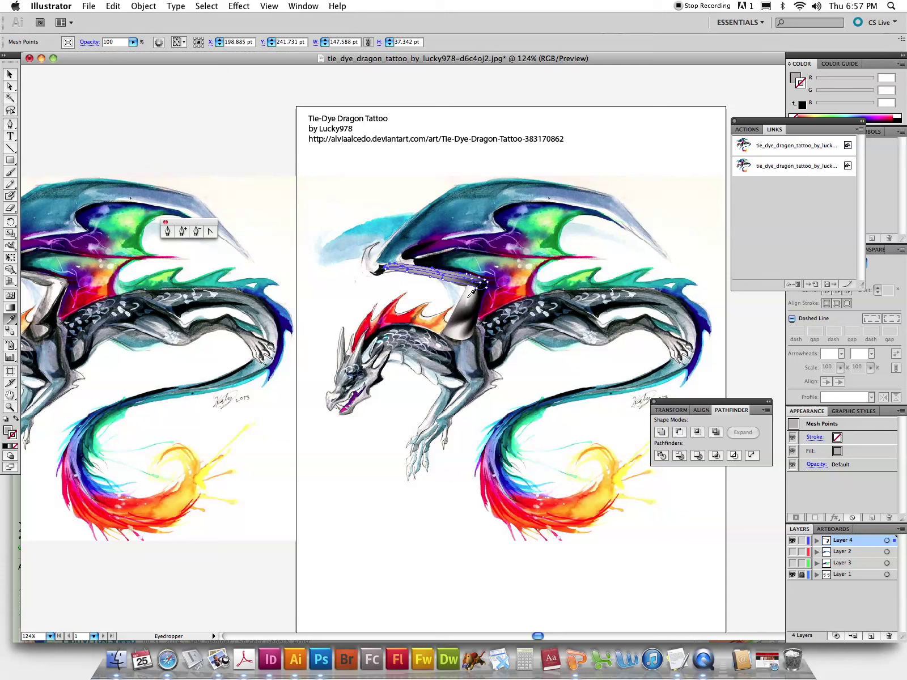
- Lasso the mesh points on the arm's upper edge, colour them white, then deselect
click(12, 124)
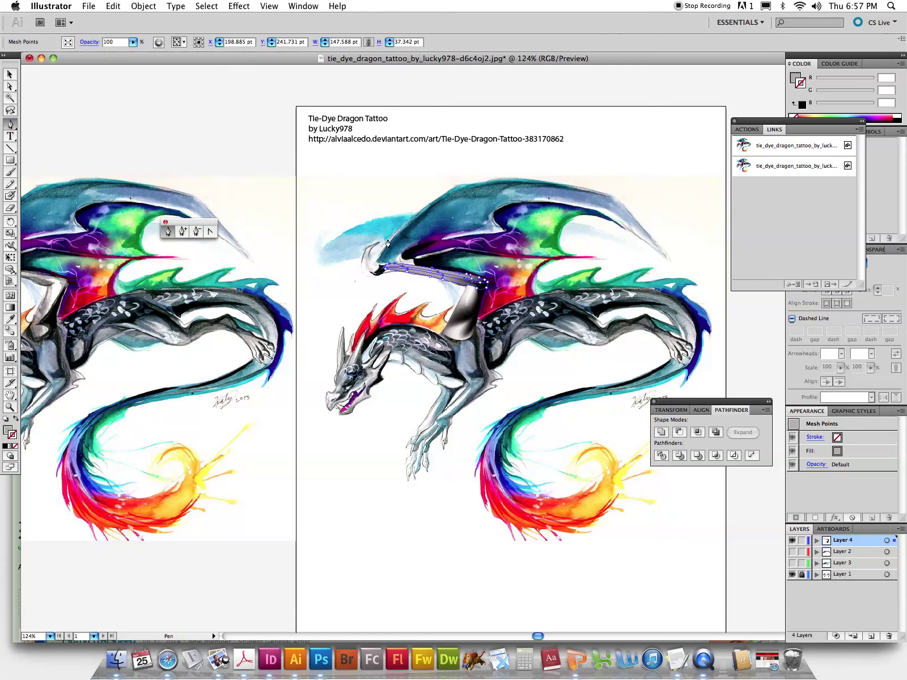
click(12, 112)
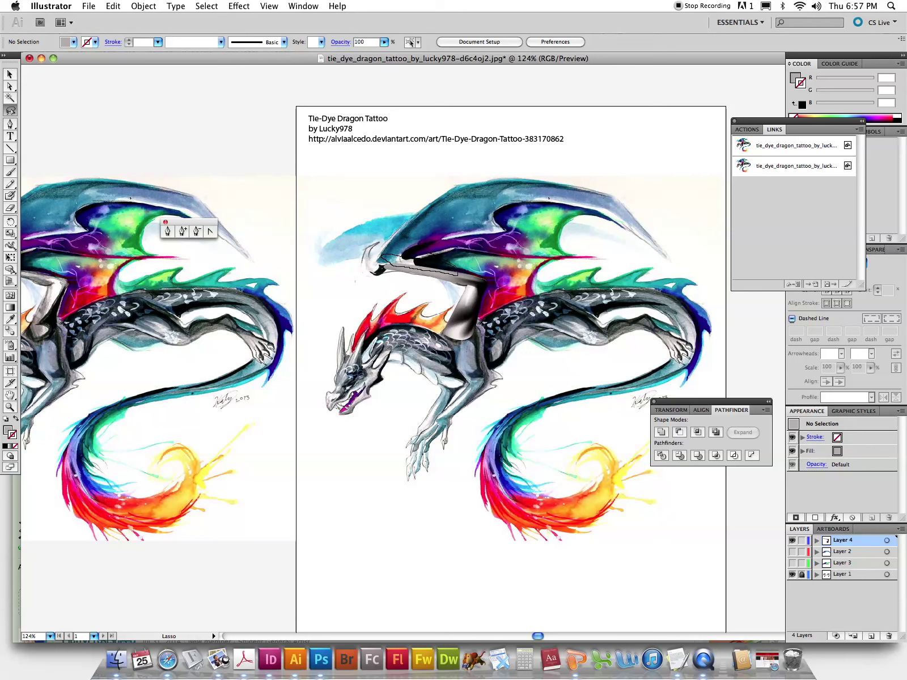
drag(411, 264, 487, 282)
click(10, 319)
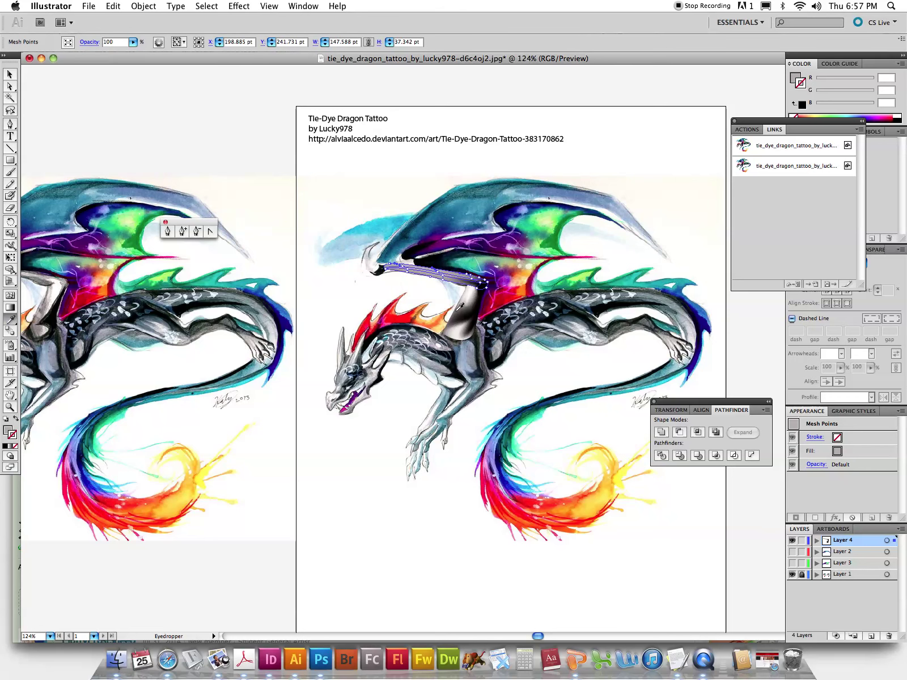
click(299, 211)
click(9, 74)
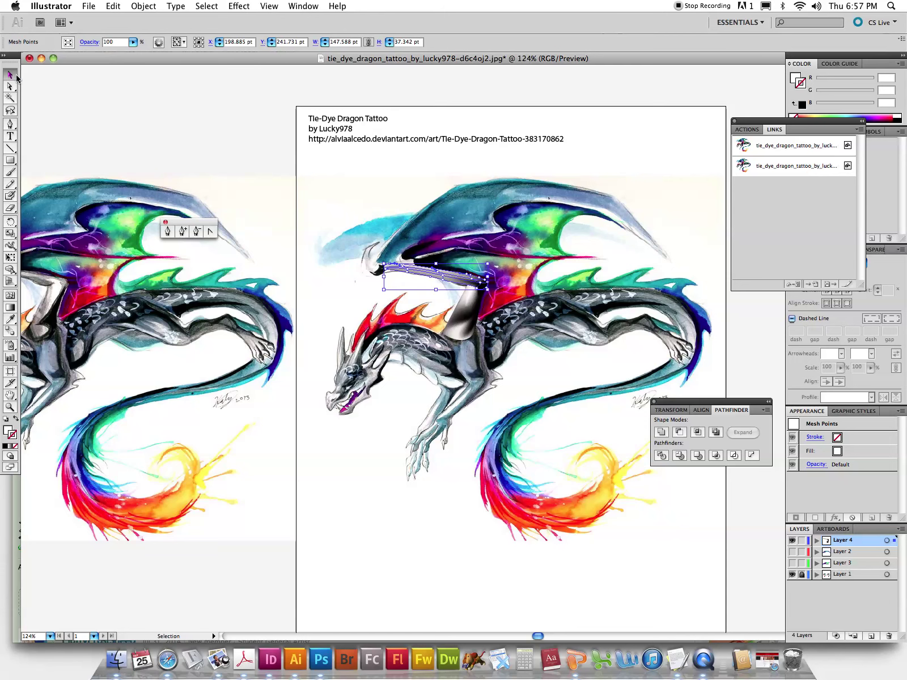
click(306, 199)
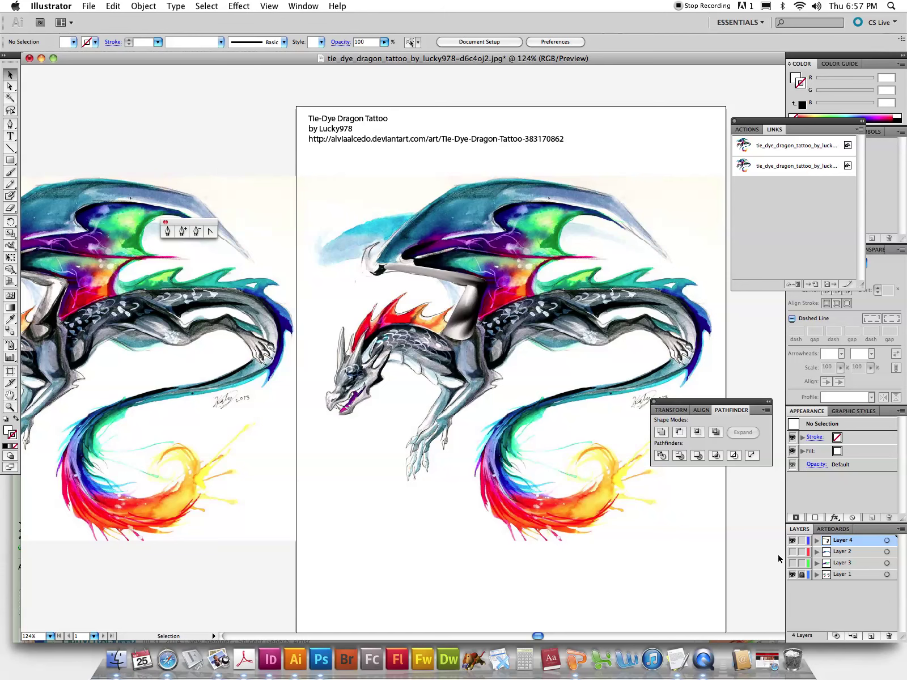
- Toggle Outline view and the layer eye icons until the reference and all wing layers are visible
click(792, 575)
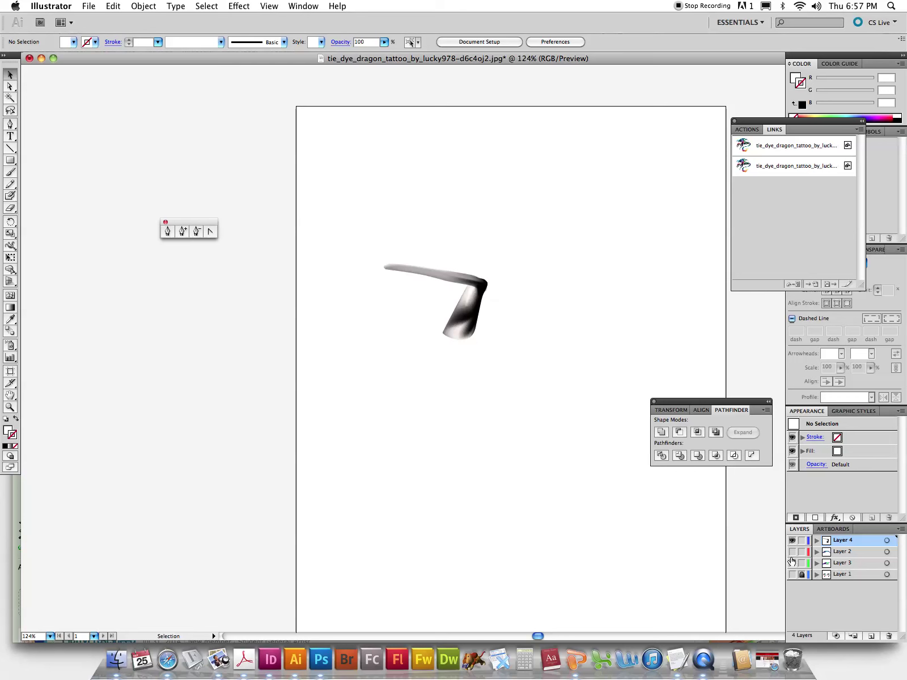
drag(792, 563, 792, 552)
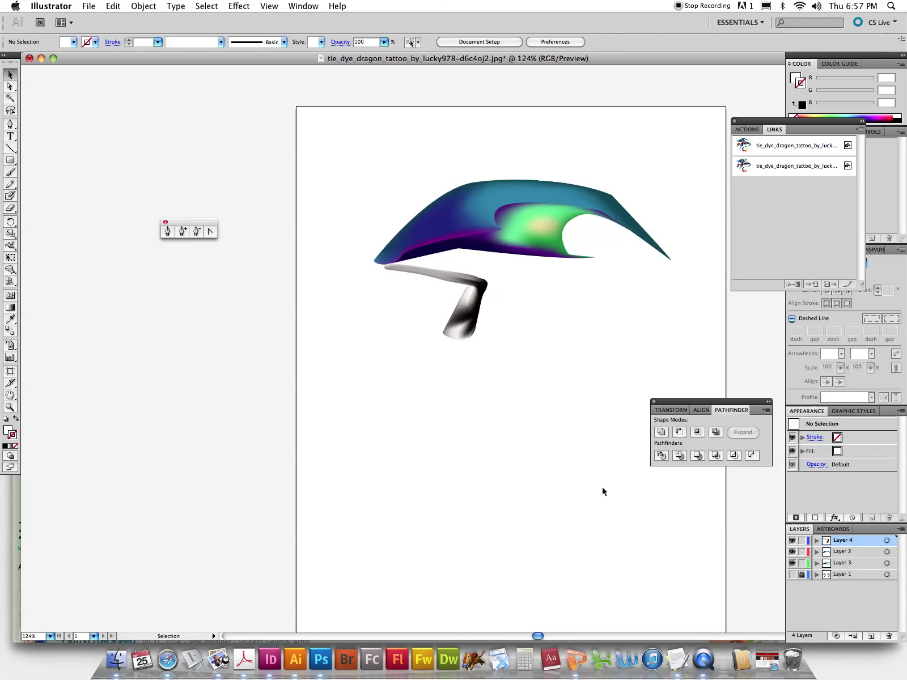
click(792, 574)
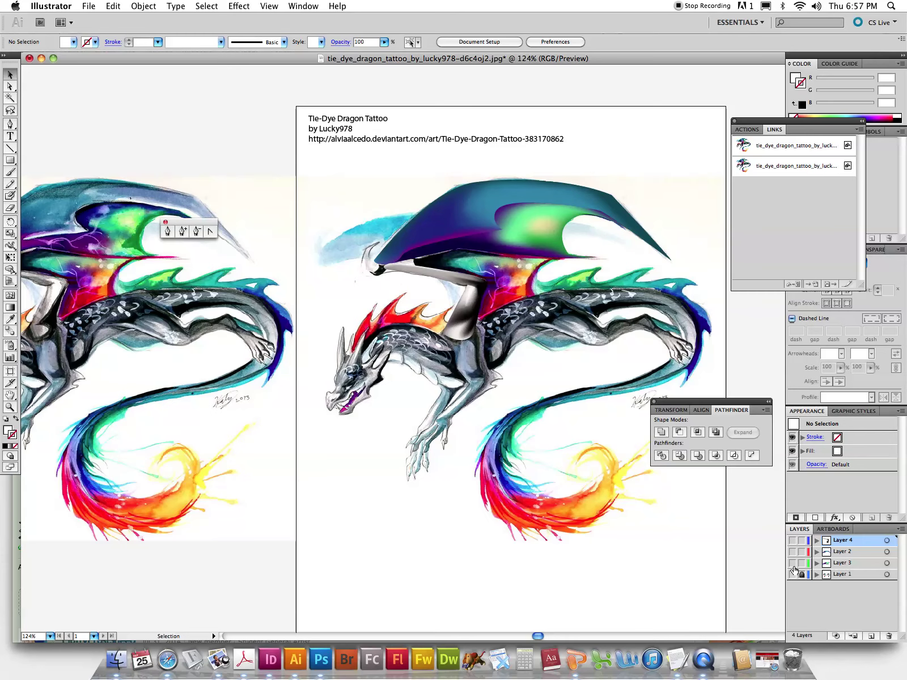
key(ctrl+y)
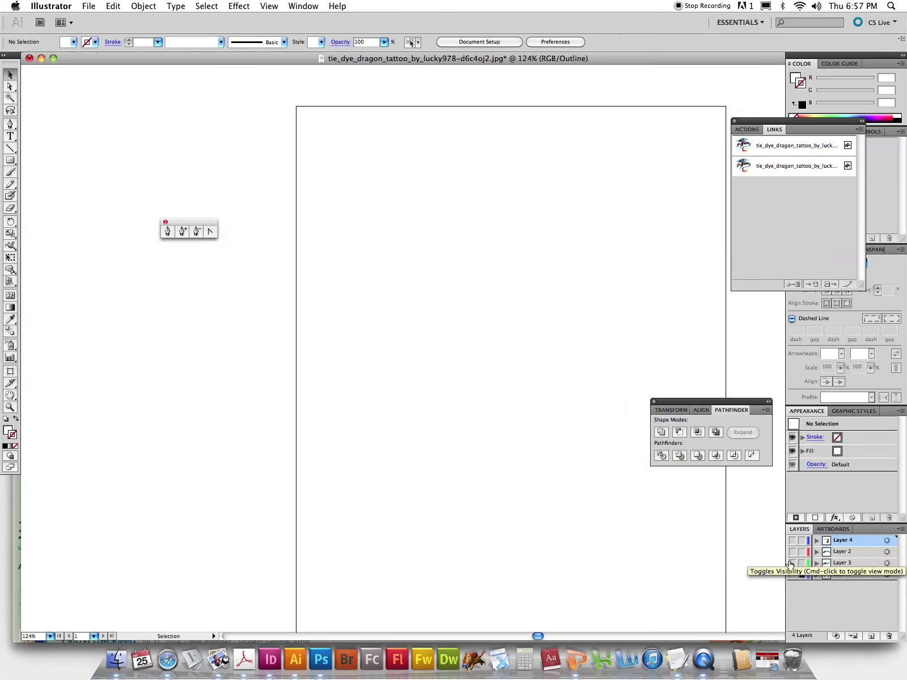
click(792, 563)
click(792, 551)
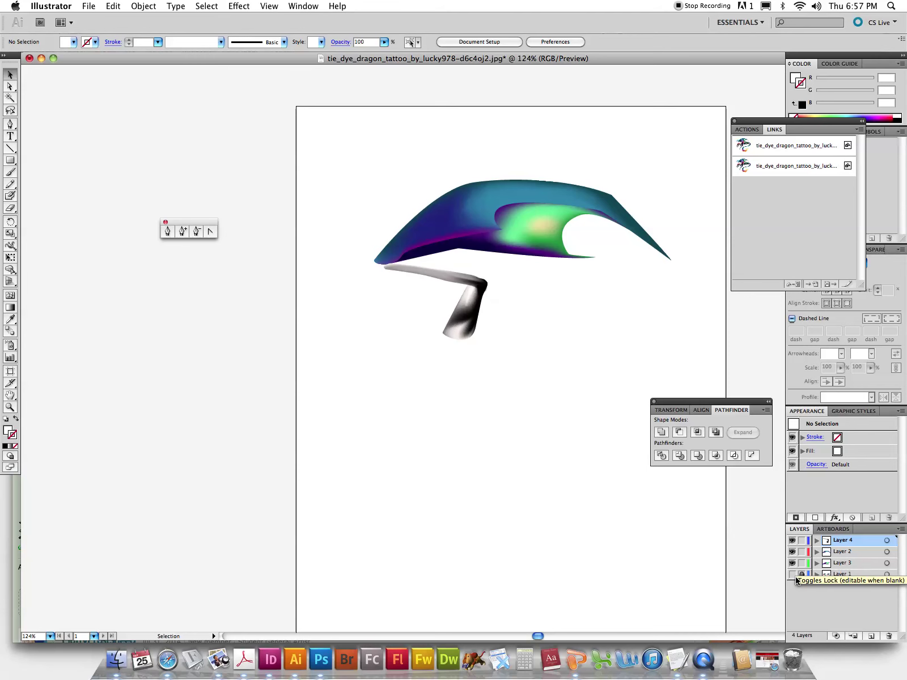
click(792, 574)
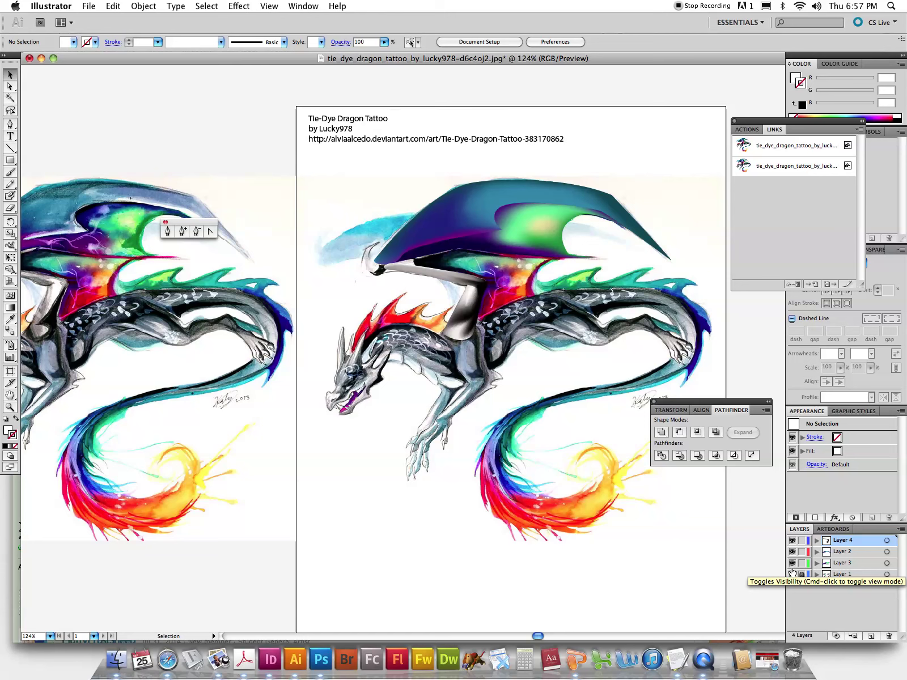
- Rename Layer 4 to 'arm' and Layer 2 to 'front wing'
double_click(843, 541)
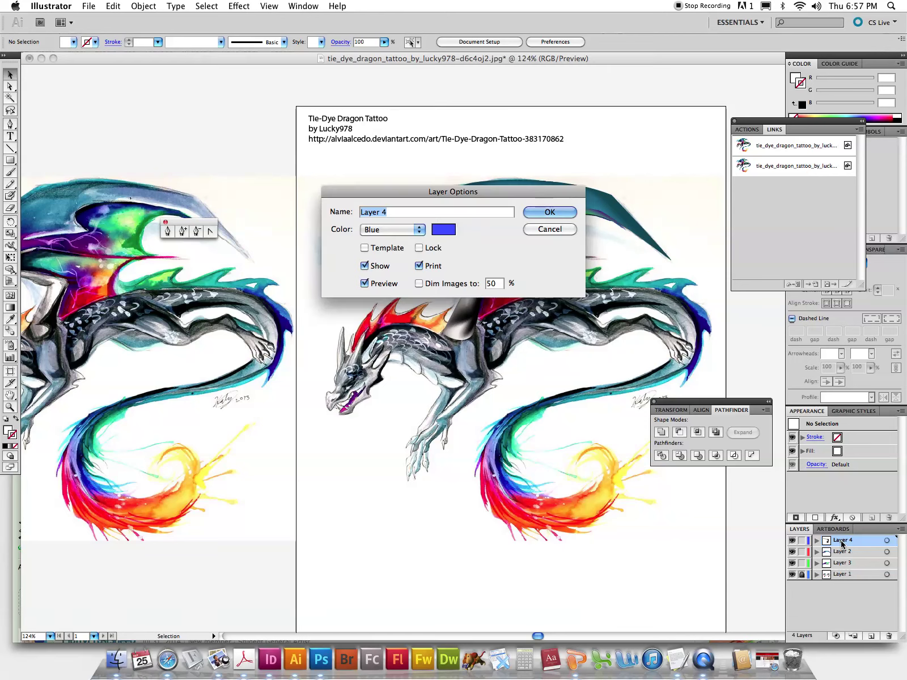
text(arm)
click(545, 213)
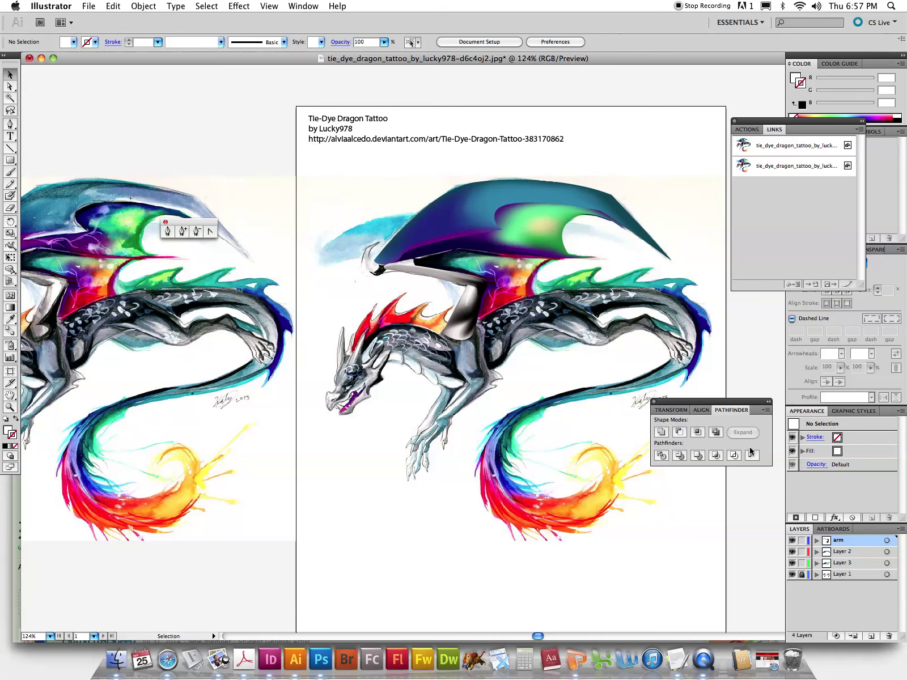
double_click(842, 552)
text(front wing)
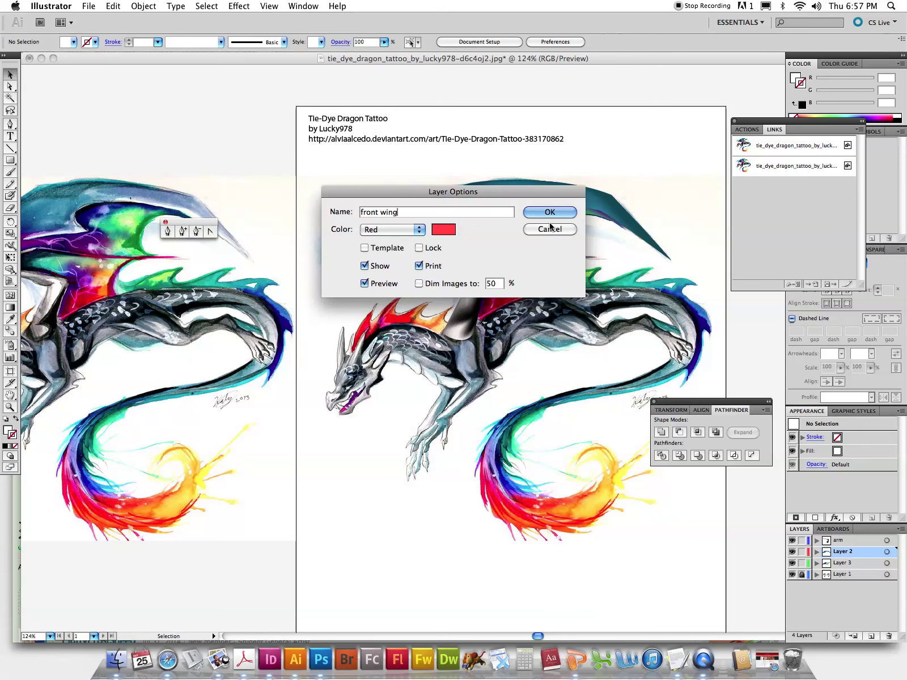
click(550, 214)
- Rename Layer 3 to 'back wing'
click(843, 565)
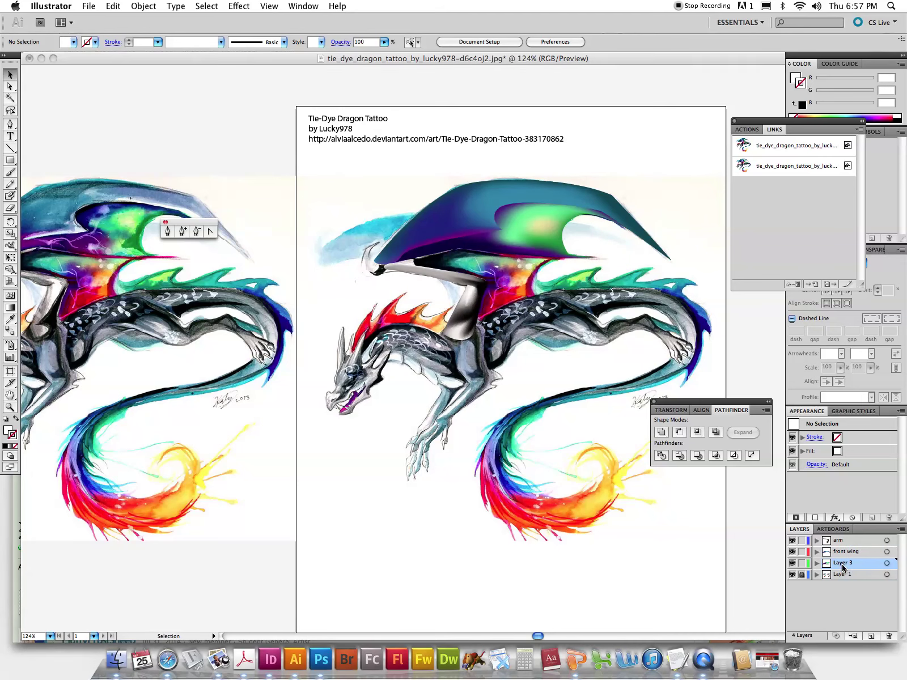
double_click(844, 565)
text(back wing)
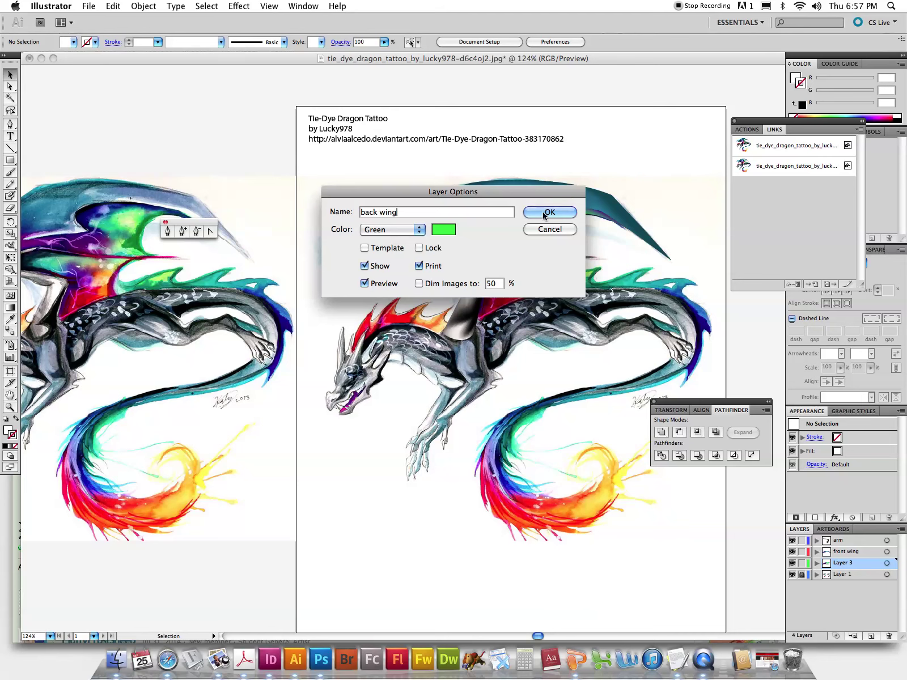
click(546, 213)
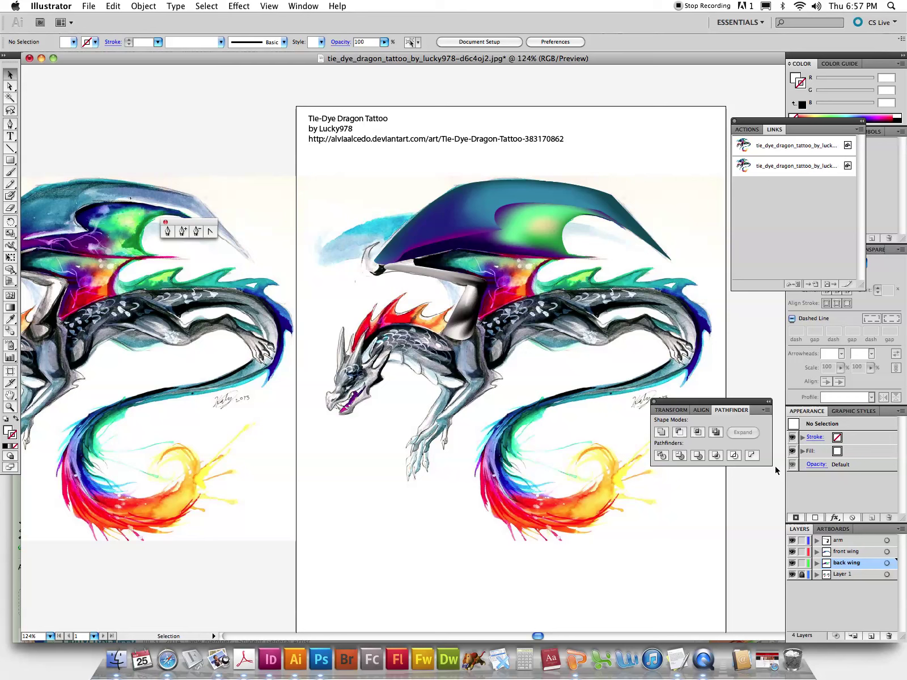
- On the arm layer, start a Pen-tool claw outline near the wing joint
click(849, 544)
click(167, 230)
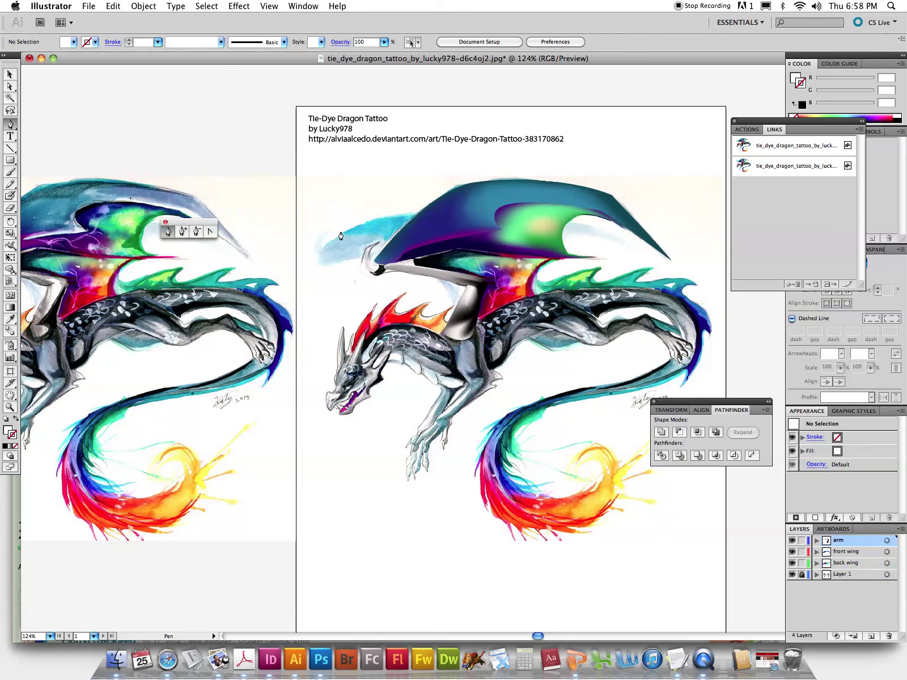
click(386, 271)
drag(370, 272, 355, 262)
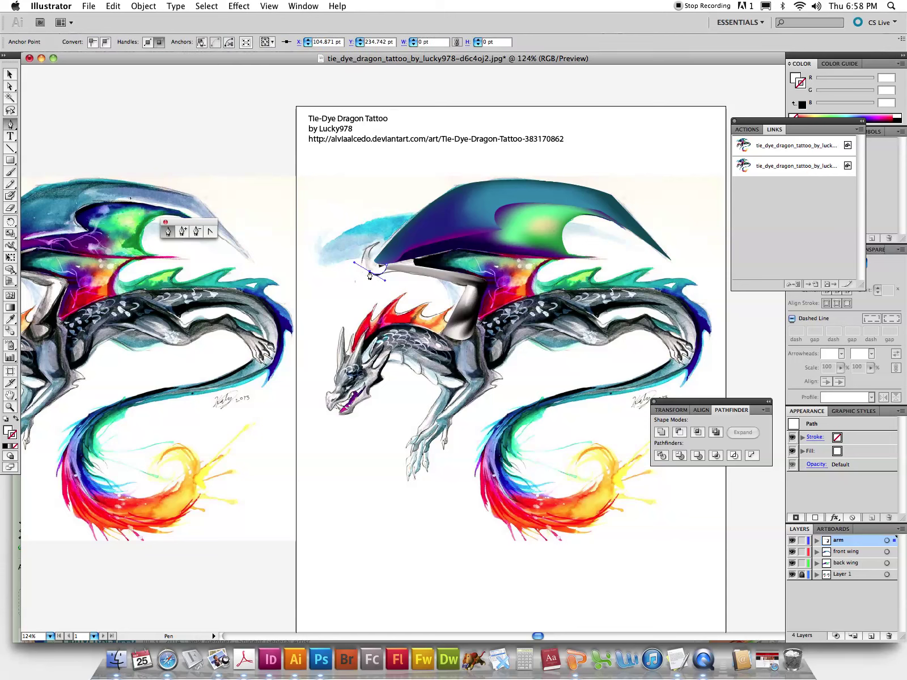
click(378, 266)
click(386, 268)
- Fill the claw dark grey, then finish and close its curved hooked outline
click(11, 319)
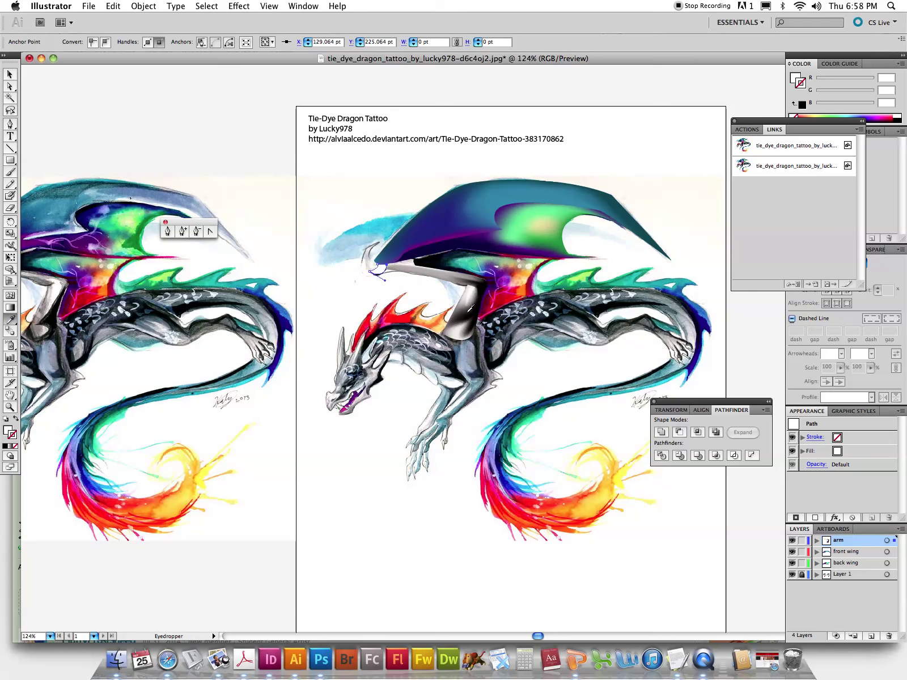
click(409, 318)
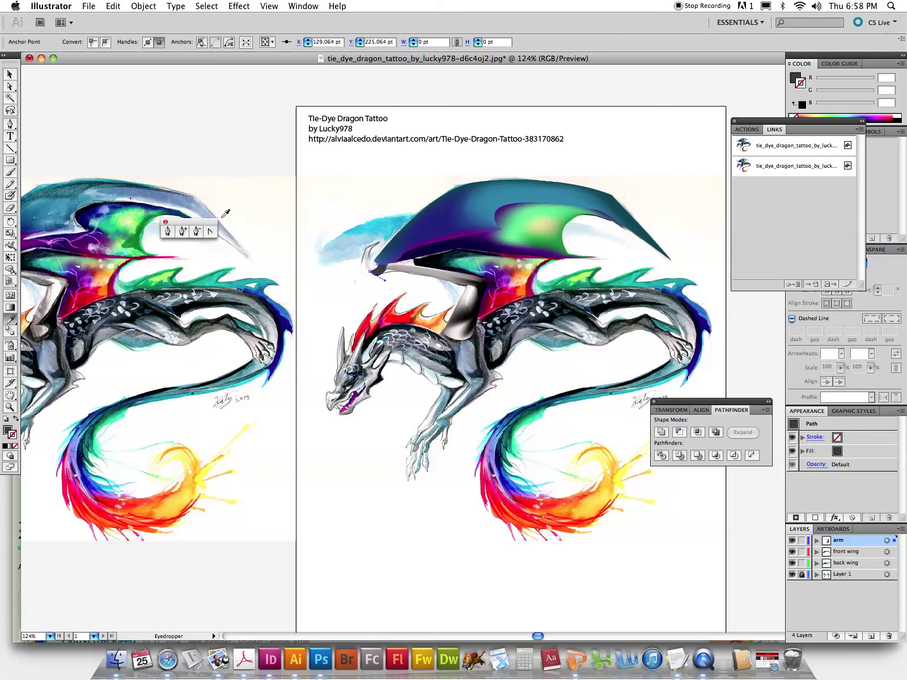
click(167, 230)
click(375, 275)
drag(376, 248, 401, 225)
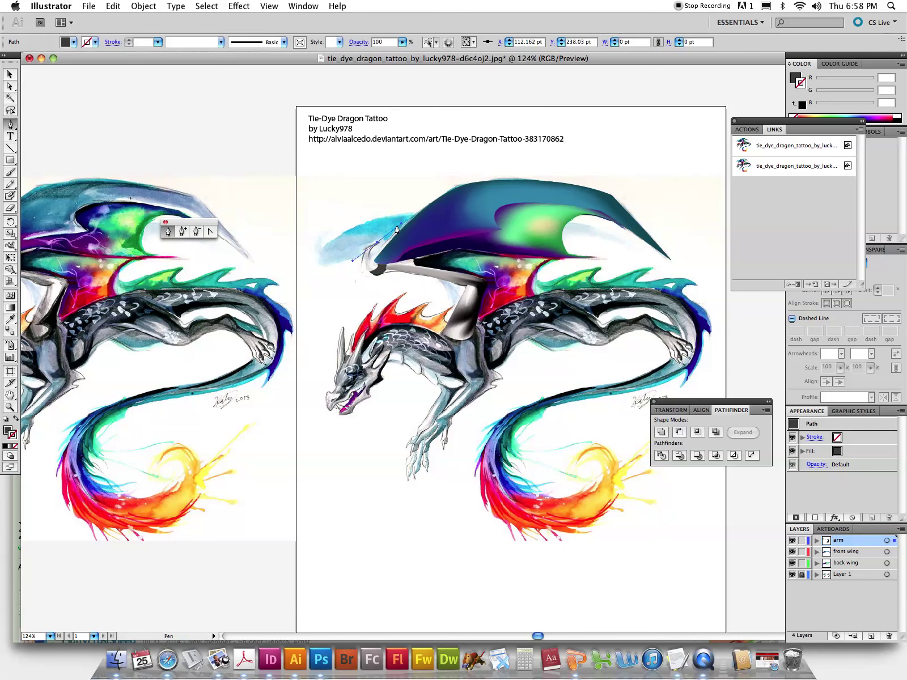
key(ctrl+z)
click(378, 243)
drag(370, 271, 390, 286)
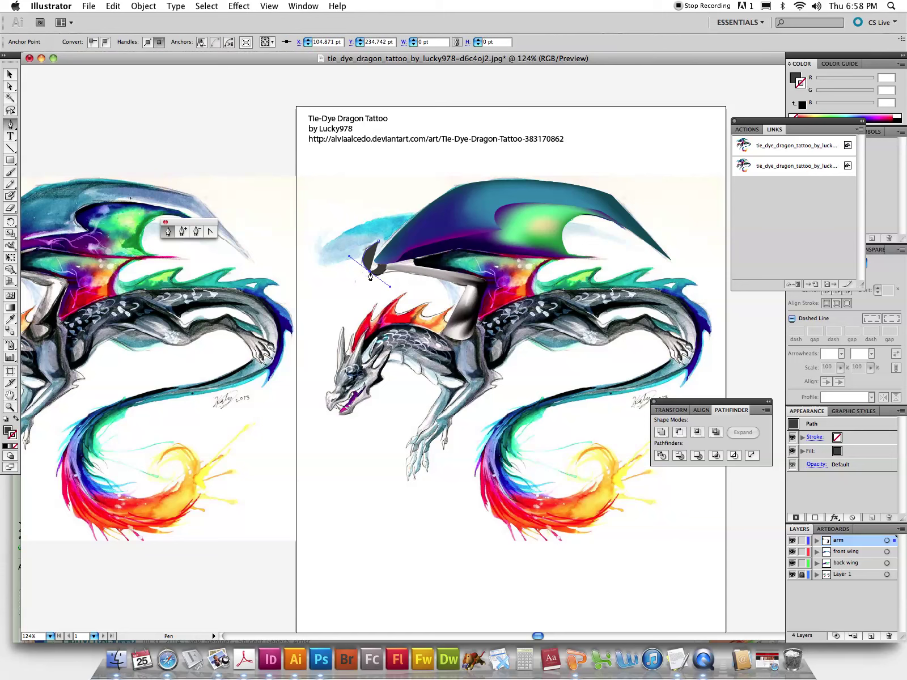
click(380, 262)
drag(379, 262, 380, 243)
- Send the claw shape to the back with Object > Arrange > Send to Back
click(9, 74)
click(144, 6)
mouse_move(153, 30)
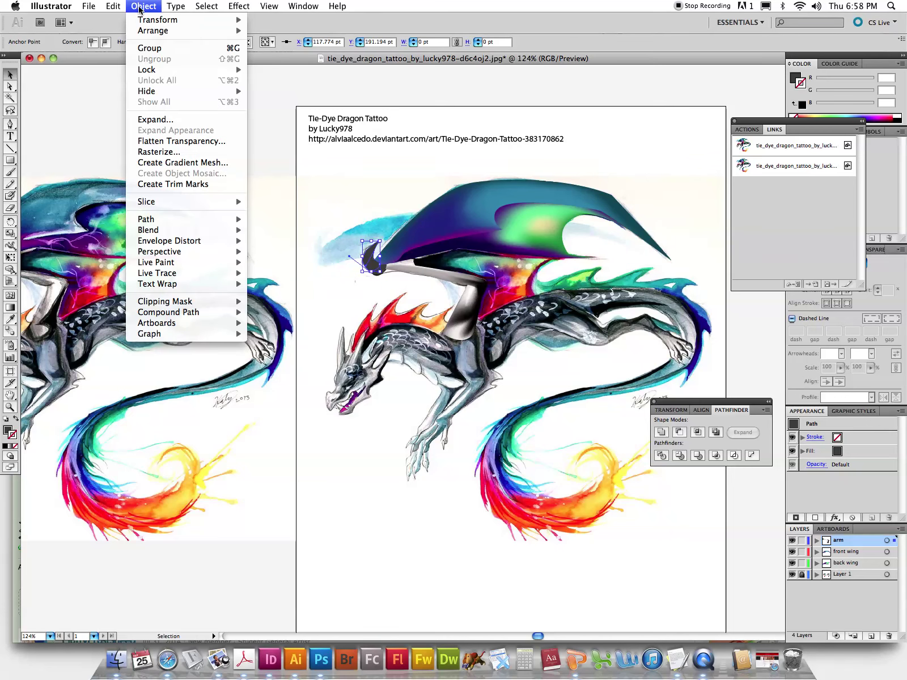
click(271, 63)
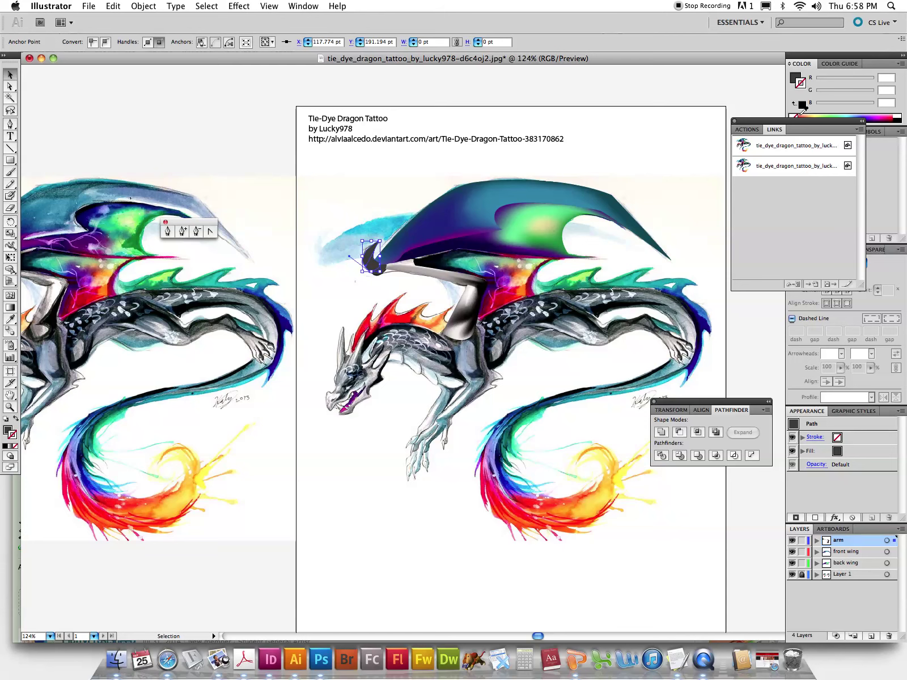
drag(794, 121, 713, 62)
- Apply a default gradient fill to the claw shape
click(839, 250)
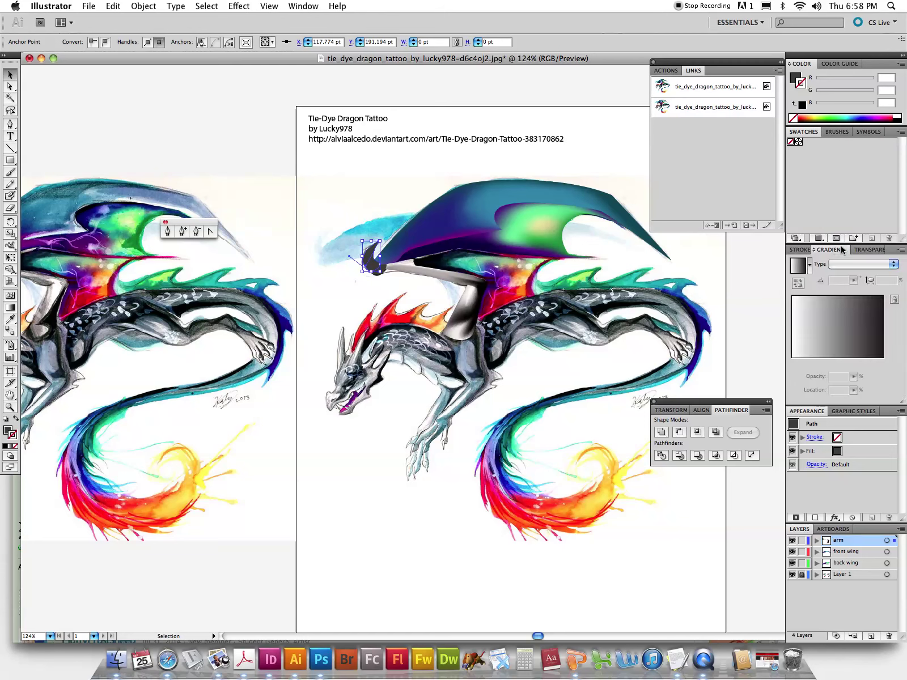
click(799, 266)
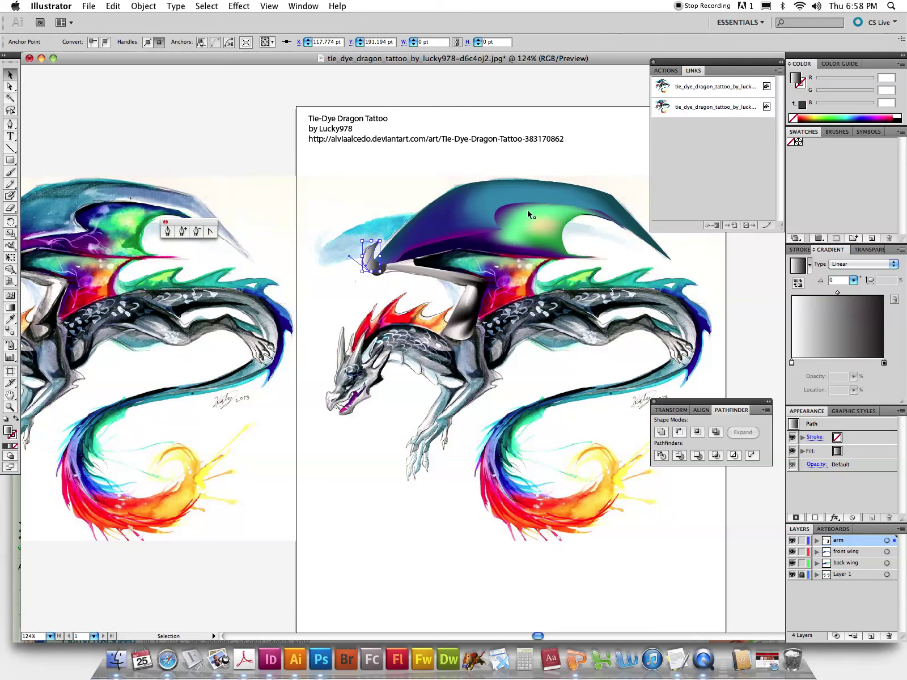
click(165, 139)
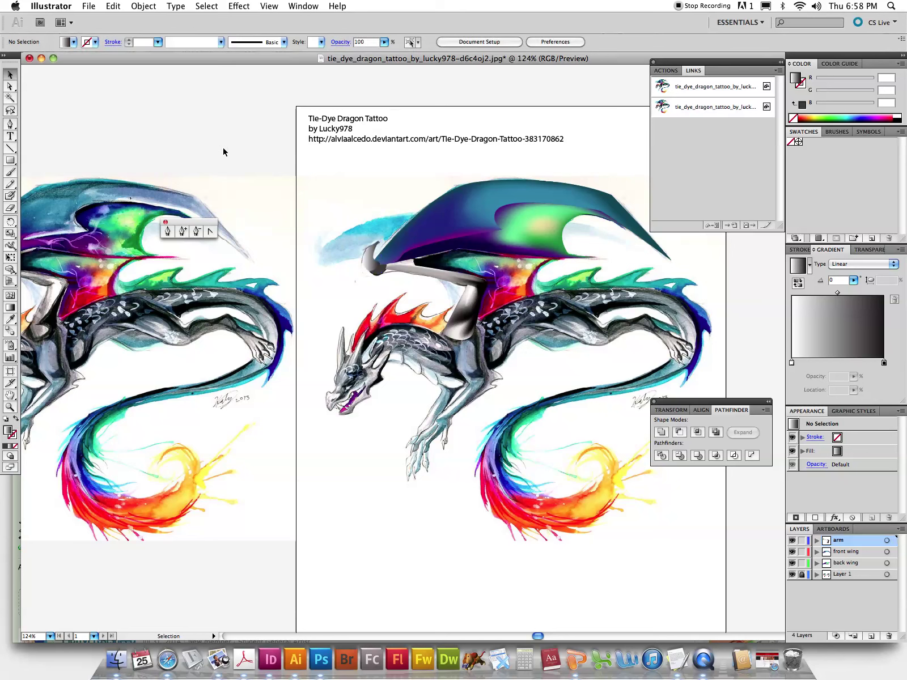
click(372, 260)
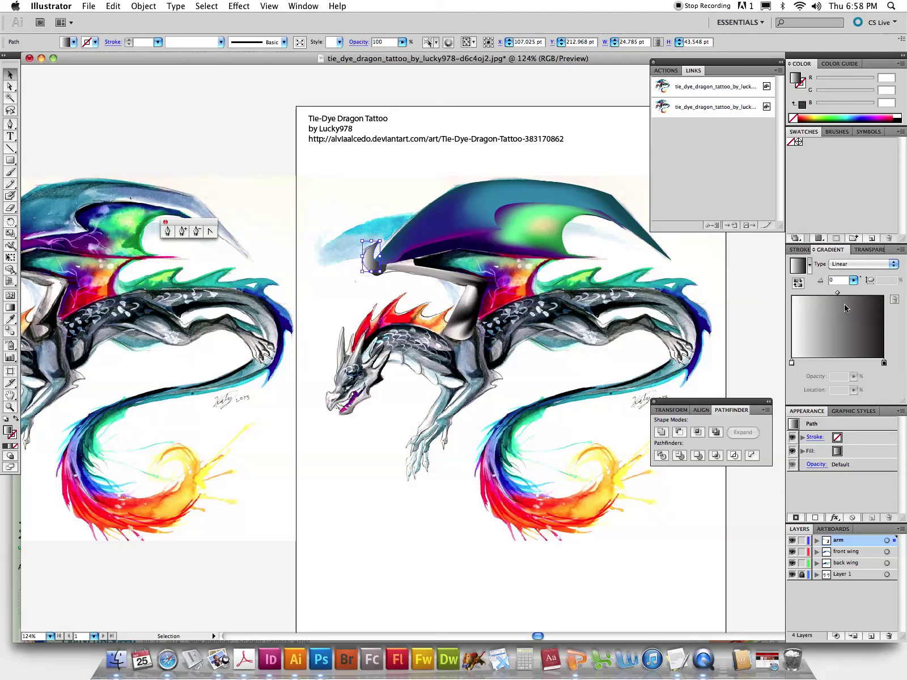
- Add light grey, dark grey and near-white (74.23%) Metal swatch stops, keeping the gradient Linear
click(901, 132)
mouse_move(813, 361)
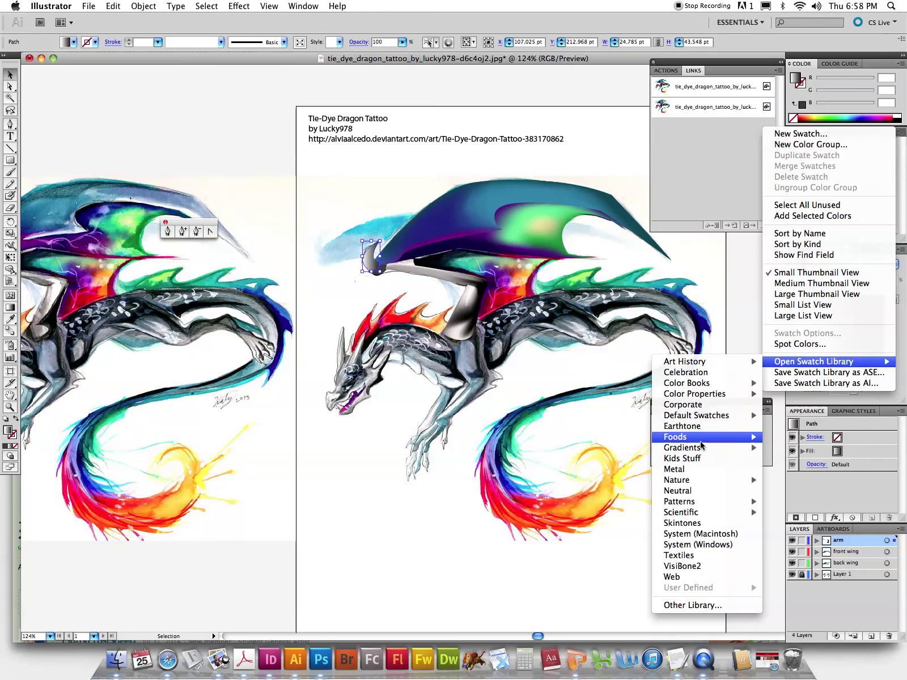
click(692, 470)
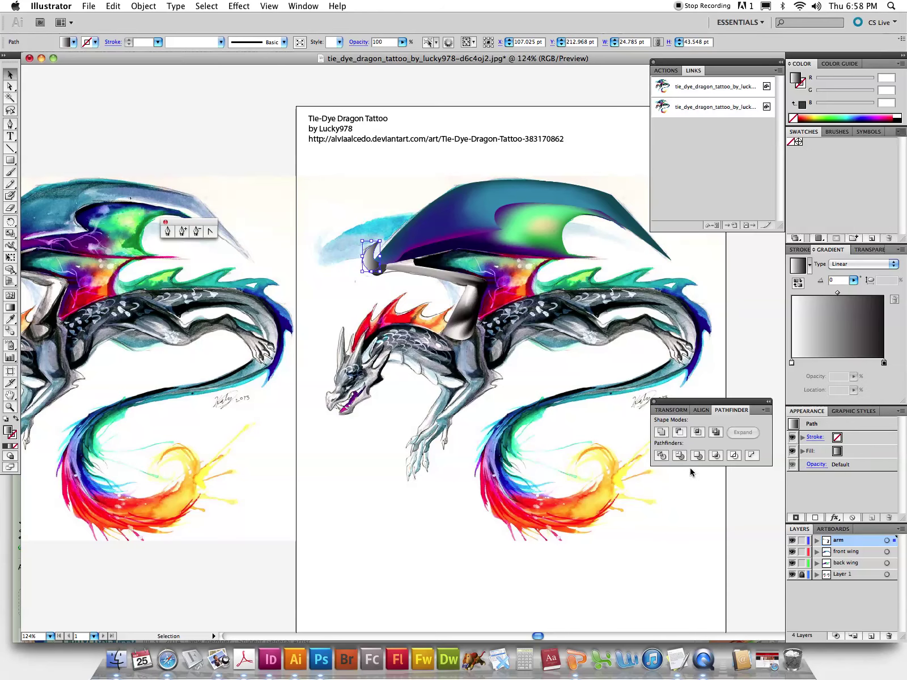
drag(760, 161, 758, 182)
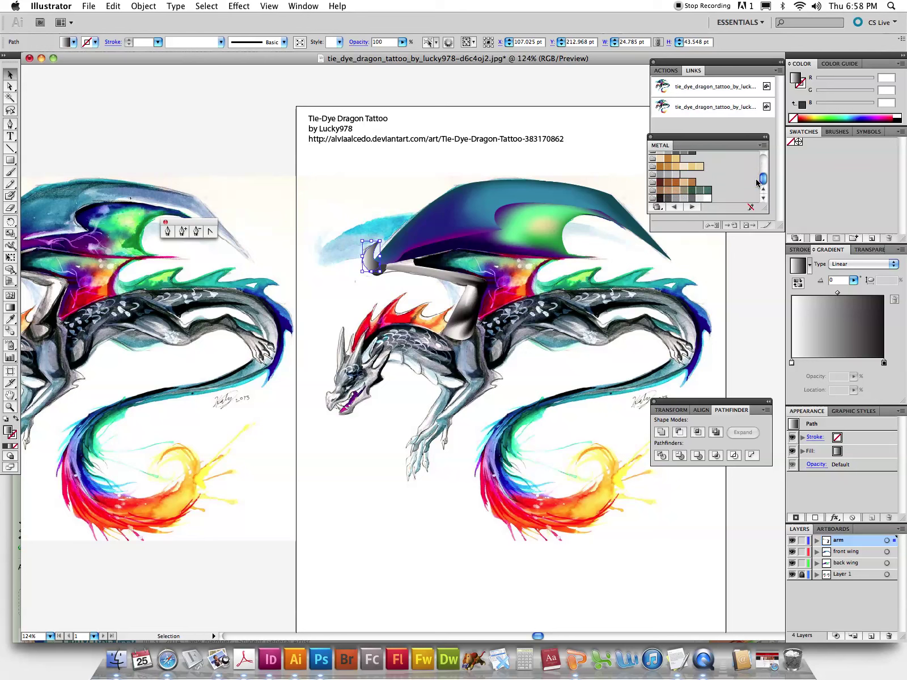
drag(684, 201, 815, 362)
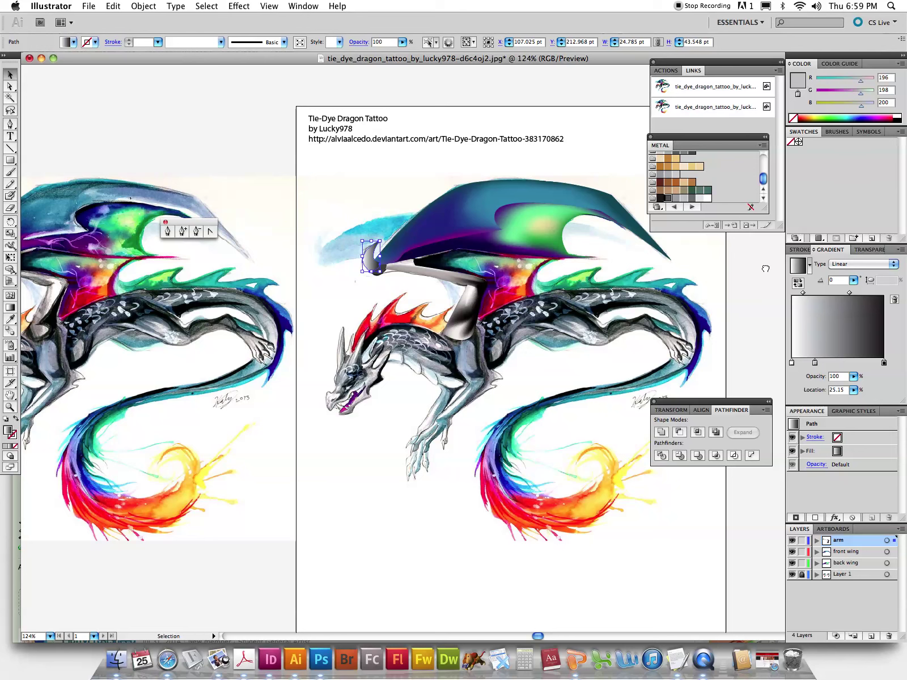
mouse_move(667, 198)
mouse_down()
mouse_move(806, 362)
mouse_move(826, 363)
mouse_up()
drag(699, 200, 860, 363)
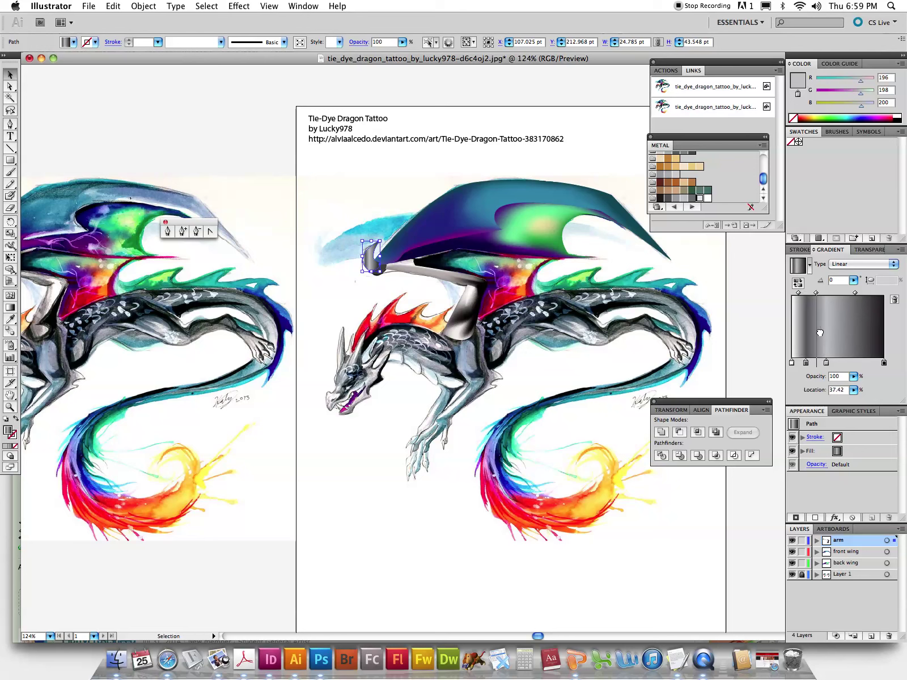
click(855, 265)
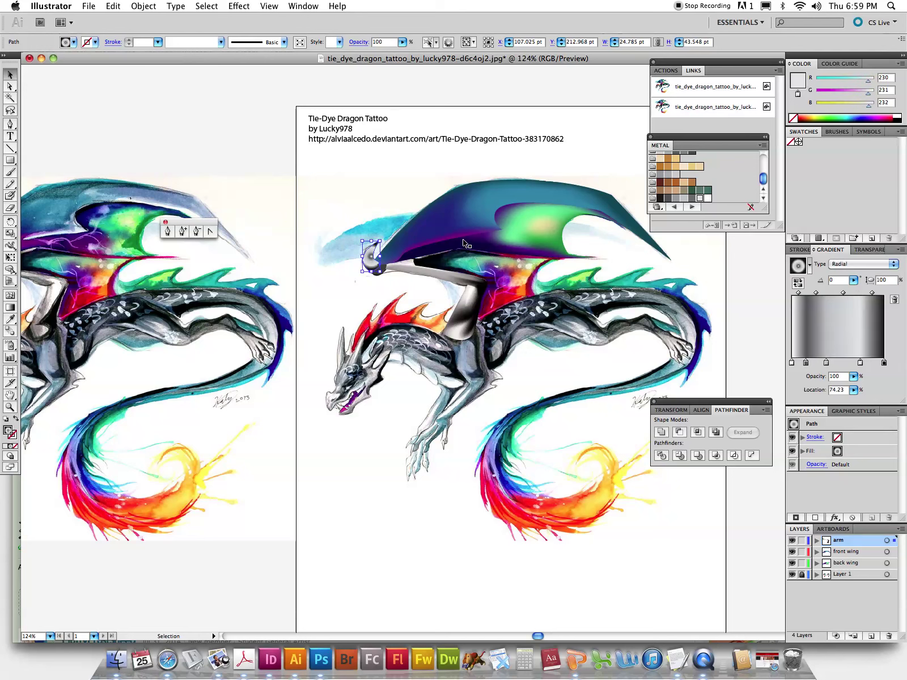
click(838, 263)
click(845, 255)
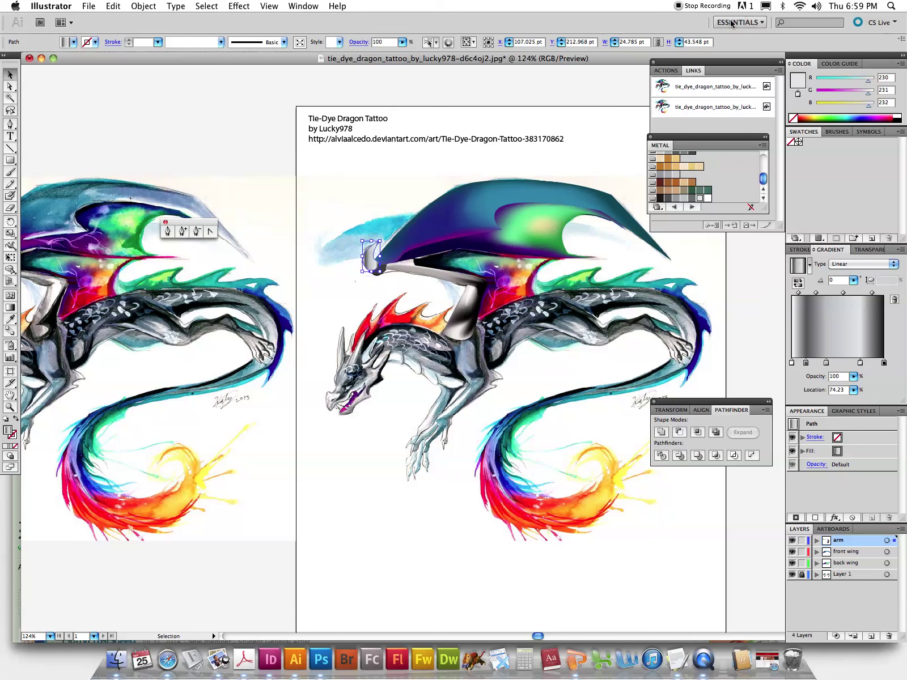
- Redraw the claw's gradient with the Gradient tool, angling it toward the upper right
click(10, 308)
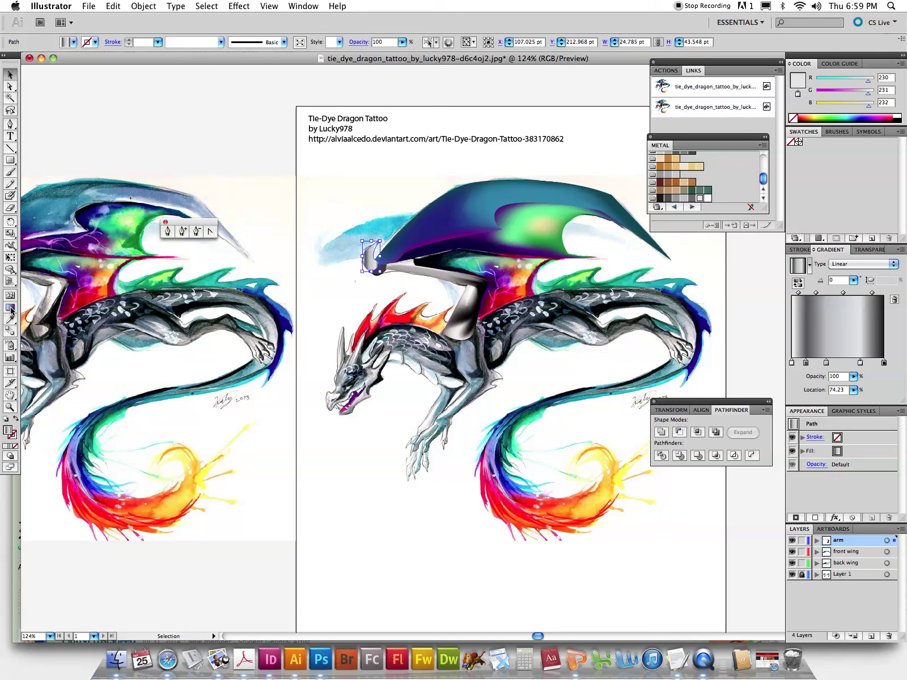
drag(367, 256, 386, 258)
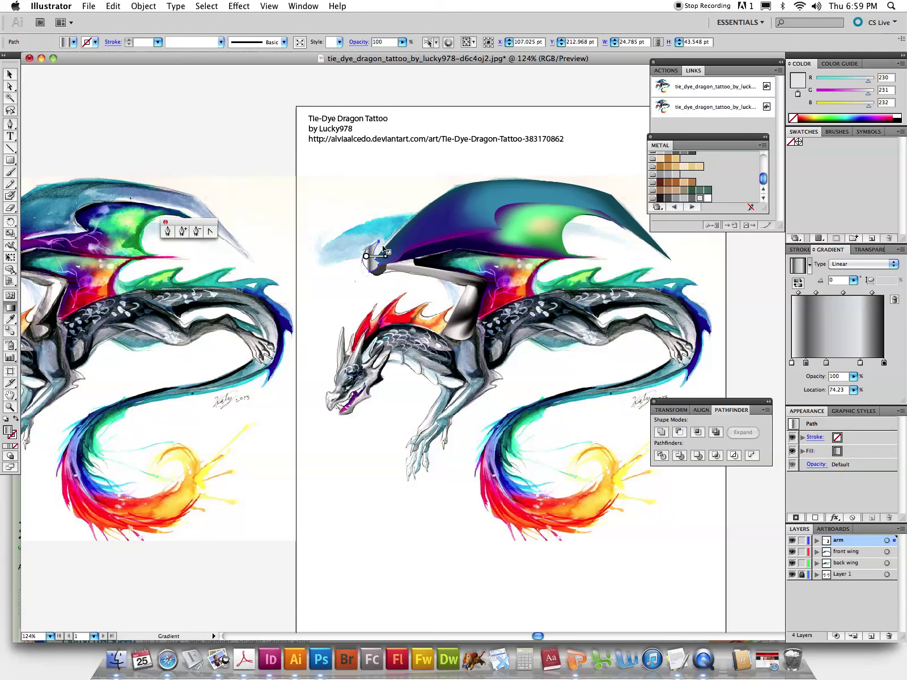
mouse_move(393, 253)
mouse_down()
mouse_move(379, 256)
mouse_move(386, 247)
mouse_move(363, 268)
mouse_up()
click(10, 75)
click(162, 128)
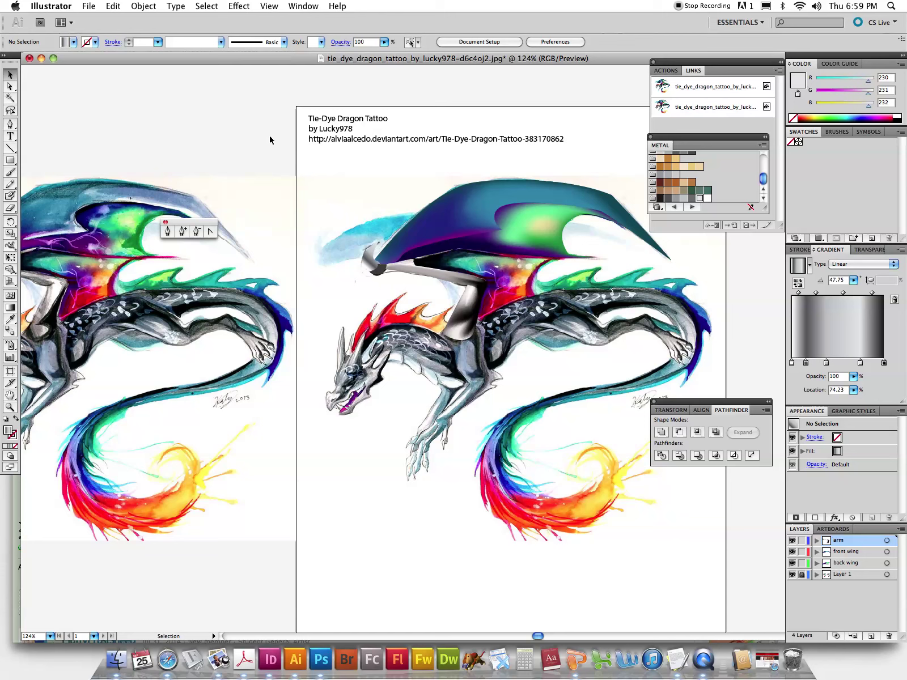
- Nudge the claw gradient slightly down-left, then deselect the claw
click(378, 264)
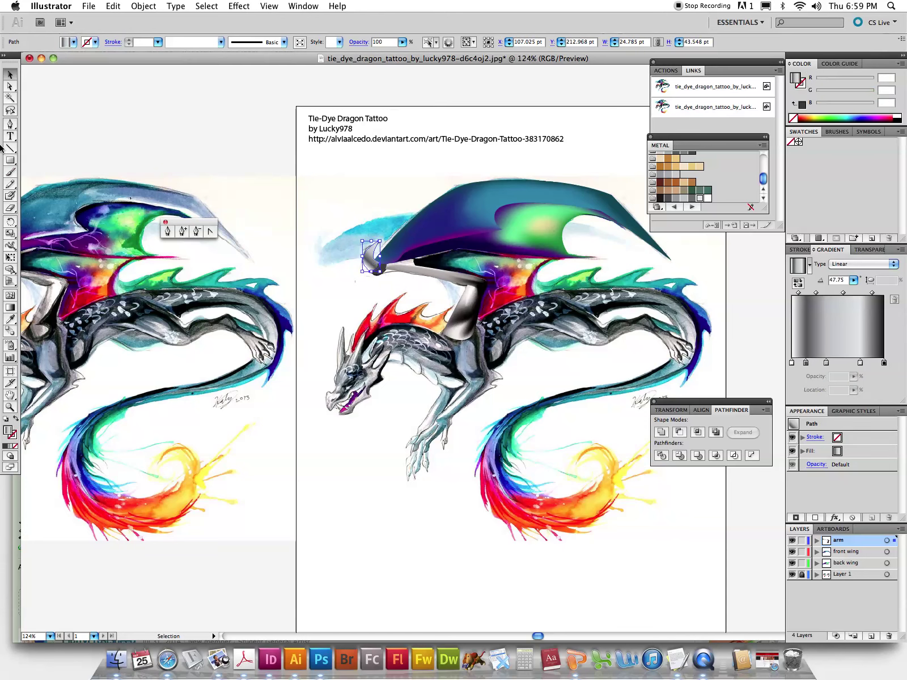
click(10, 309)
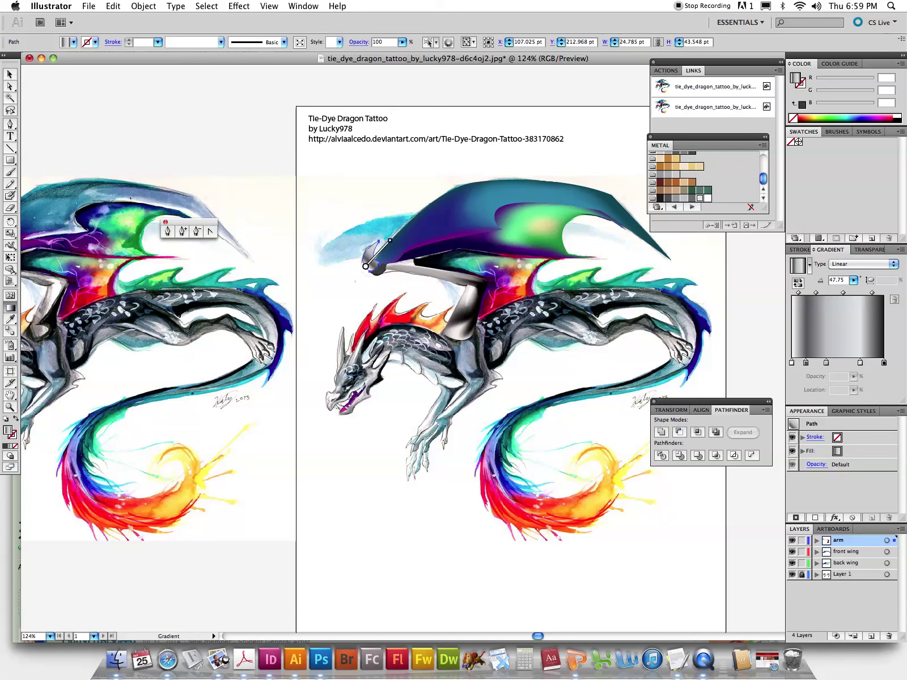
drag(366, 266, 364, 270)
click(10, 74)
click(355, 340)
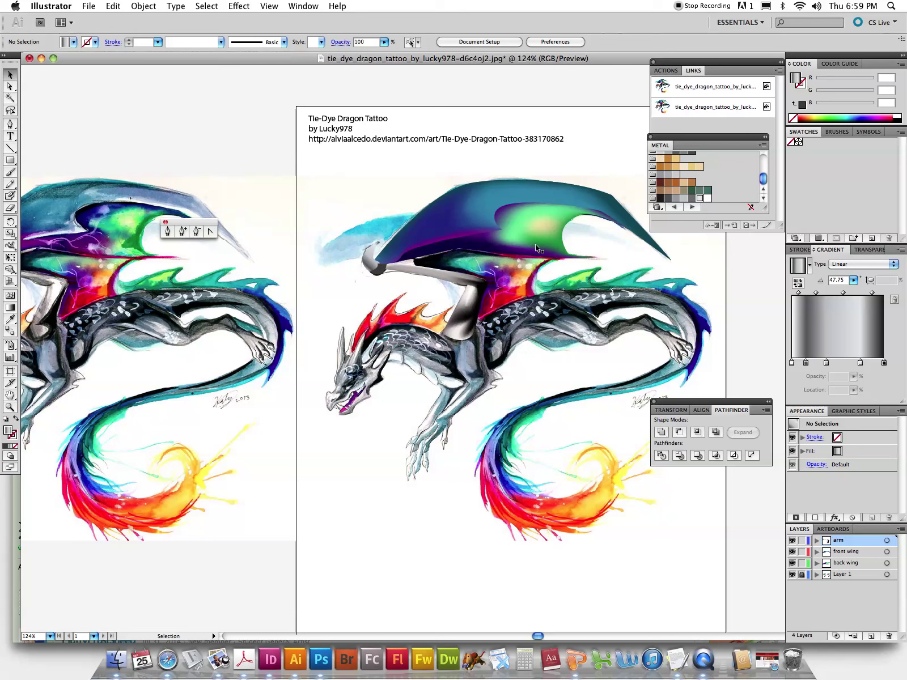
- Hide the arm, front wing and back wing layers, then add a layer named 'far back wing'
click(792, 541)
drag(792, 553, 792, 564)
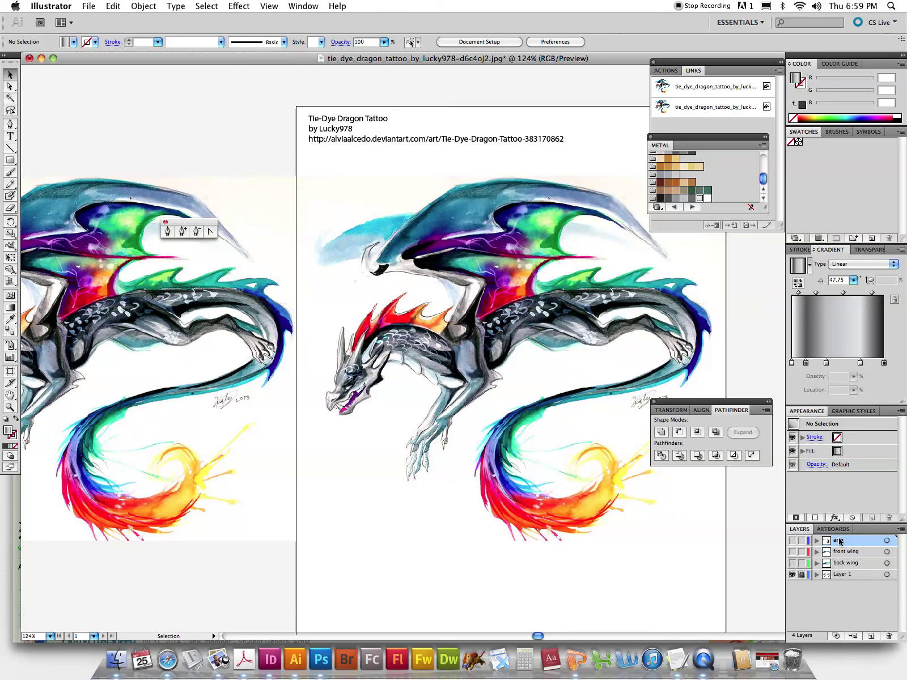
click(870, 635)
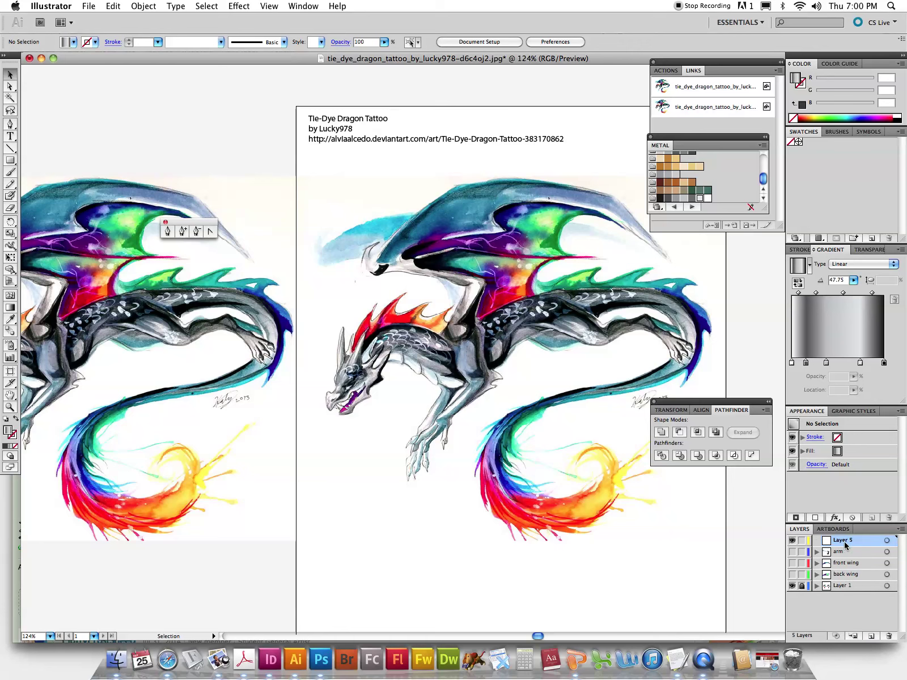
double_click(845, 541)
text(far back wing)
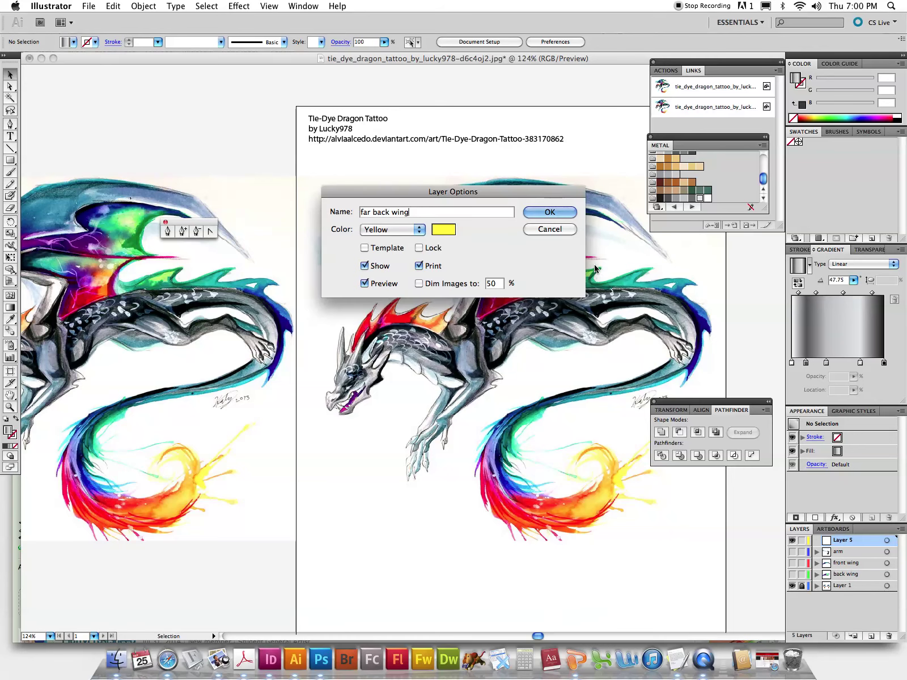
click(554, 216)
- Pen-trace a closed far-wing outline from the arm joint out to the wing tip, then select it
click(169, 233)
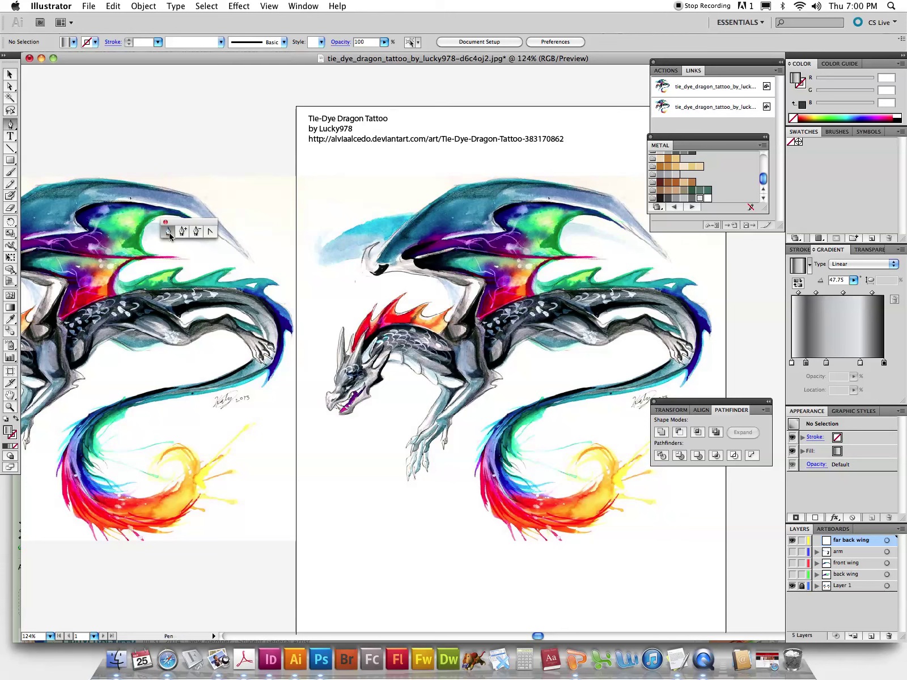
click(471, 322)
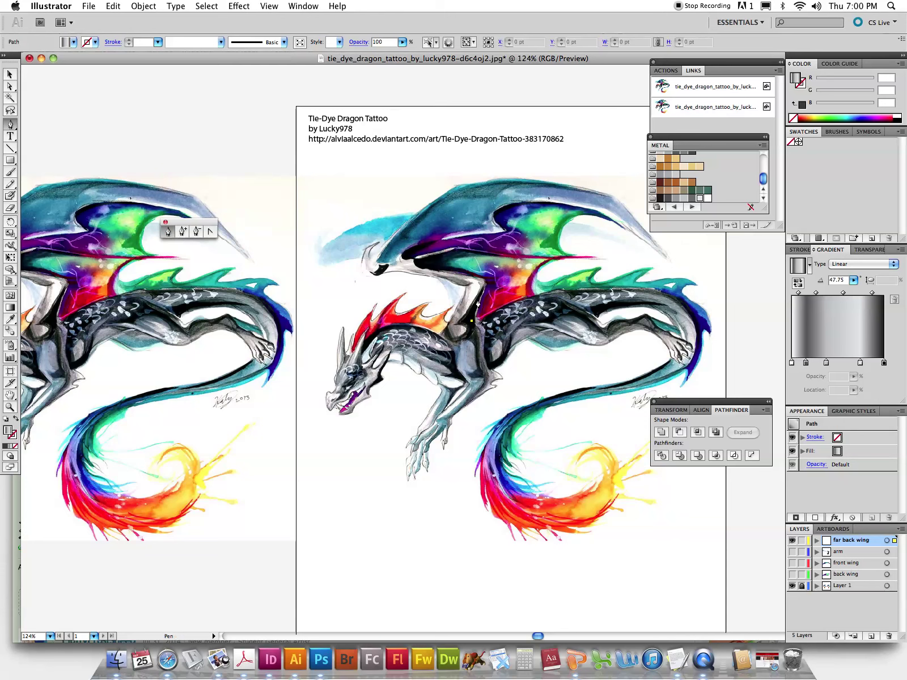
click(479, 282)
click(401, 261)
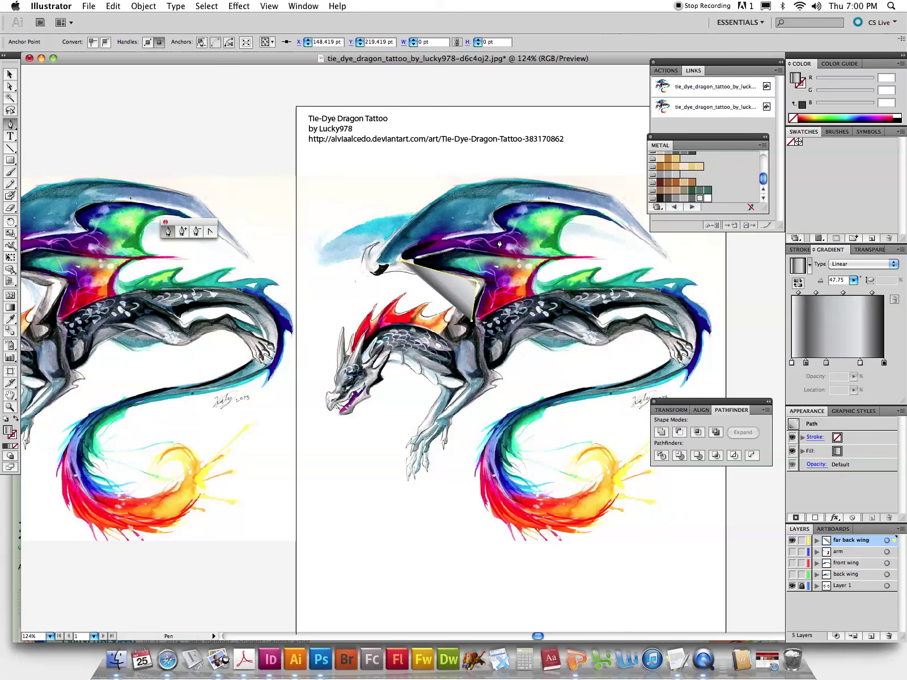
mouse_move(566, 258)
mouse_down()
mouse_move(664, 294)
mouse_move(655, 283)
mouse_up()
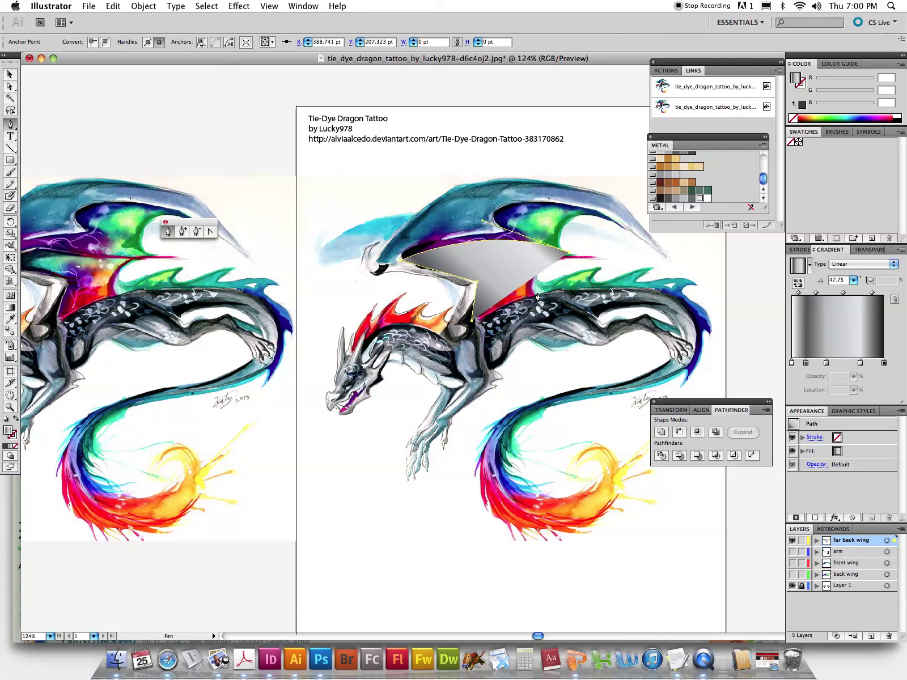
drag(538, 295, 540, 303)
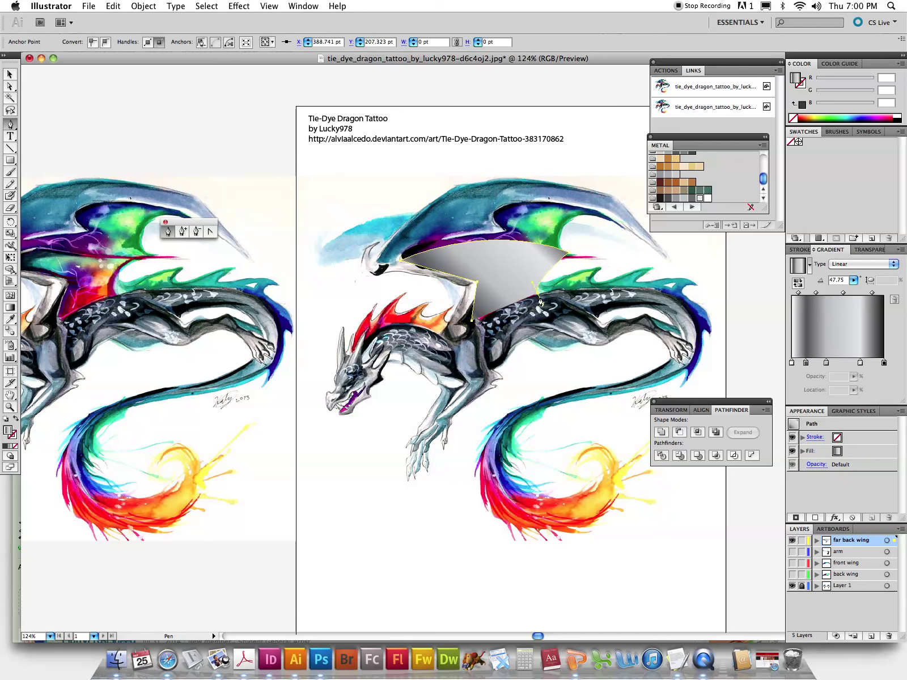
click(472, 321)
click(10, 75)
click(71, 117)
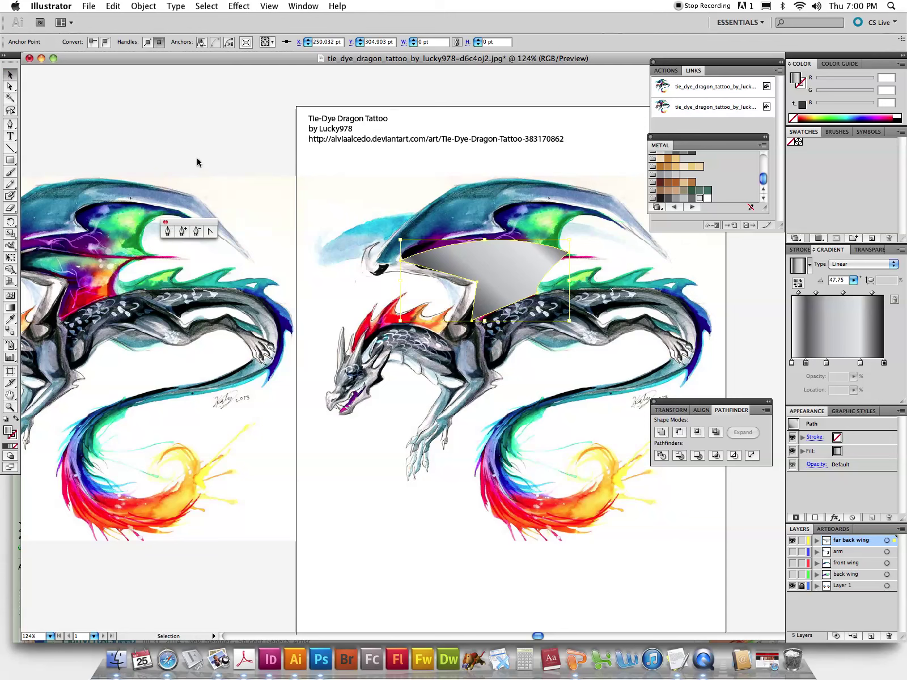
click(492, 274)
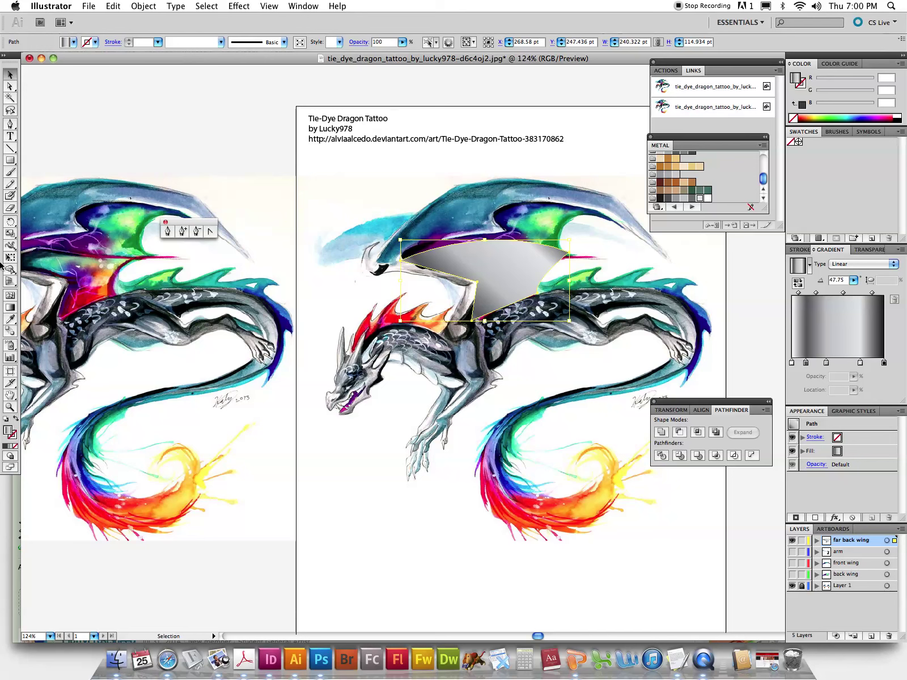
- Fill the wing with orange sampled from the reference and add three mesh lines across it
click(9, 319)
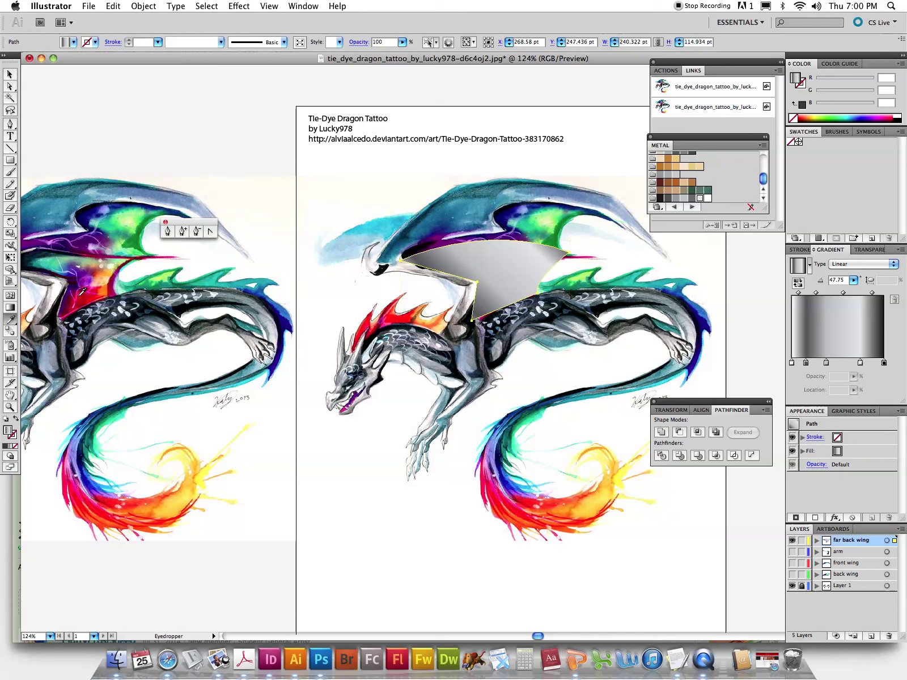
click(106, 273)
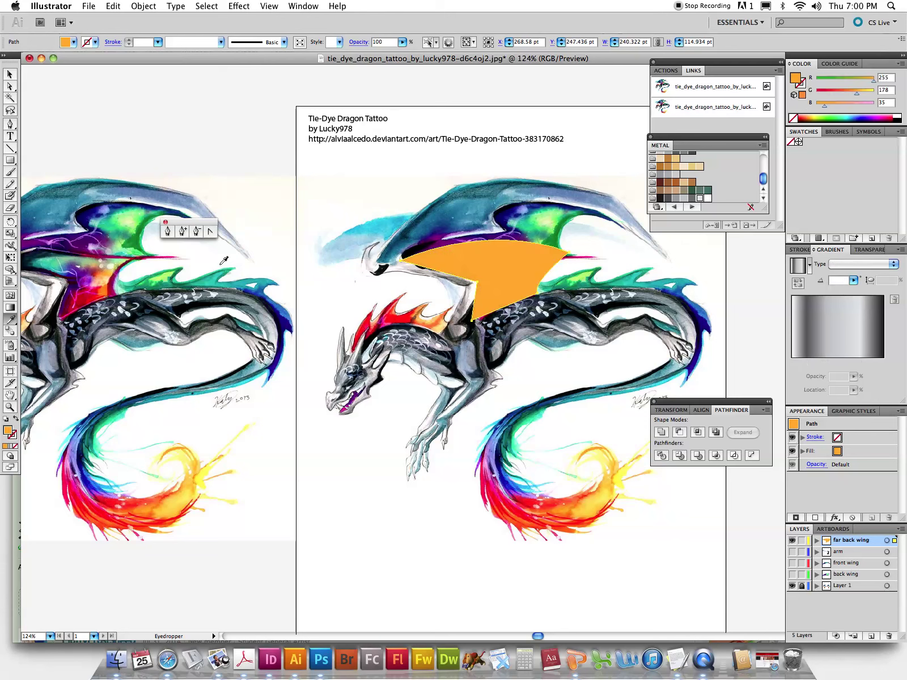
click(11, 295)
click(497, 259)
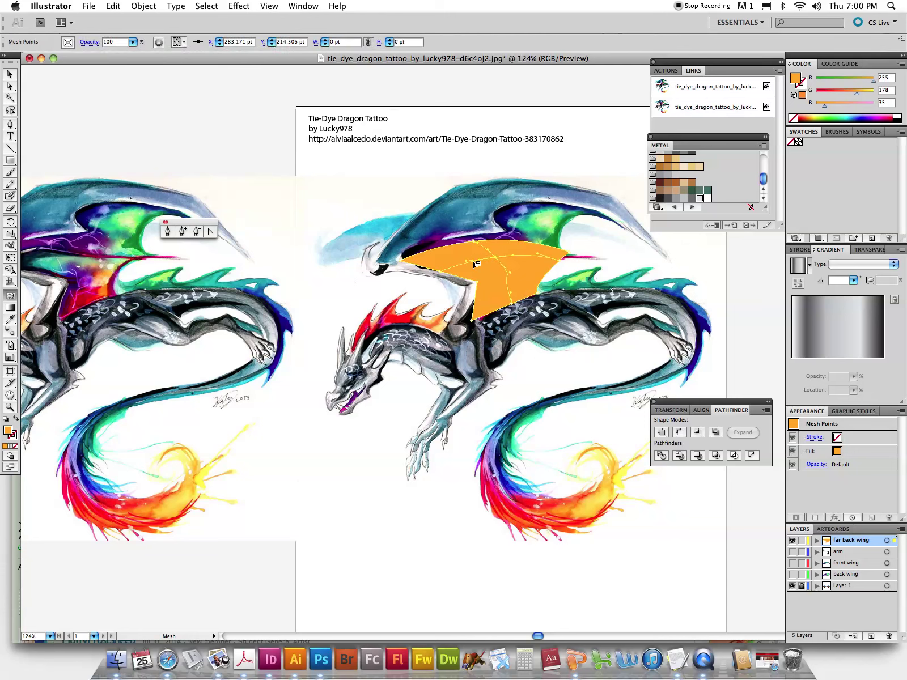
click(526, 258)
click(525, 284)
- Lasso the mesh points along the wing's upper-left edge and colour them dark teal
click(11, 111)
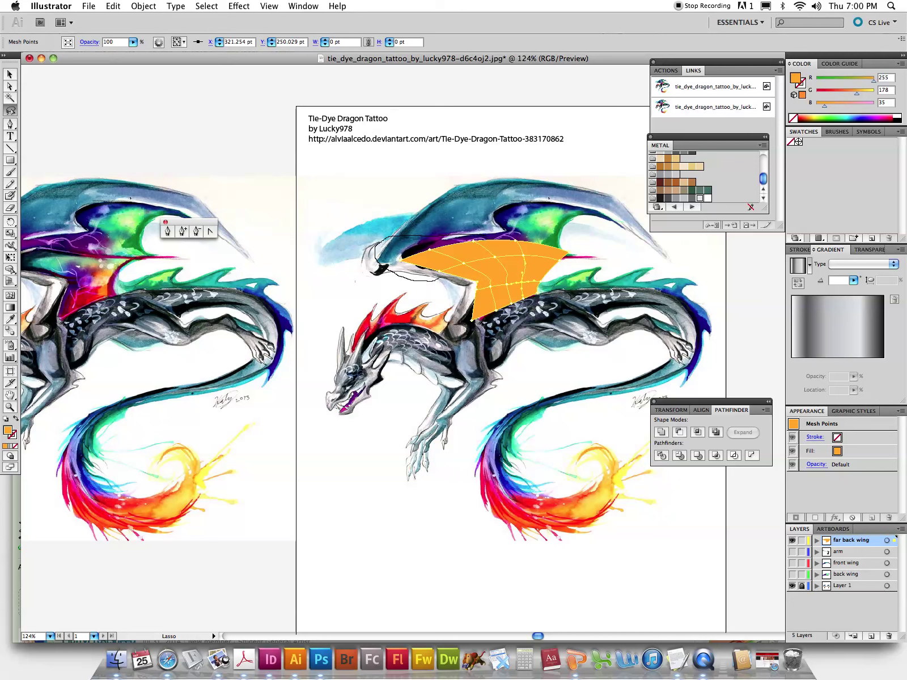
drag(481, 258, 484, 248)
click(10, 319)
click(48, 250)
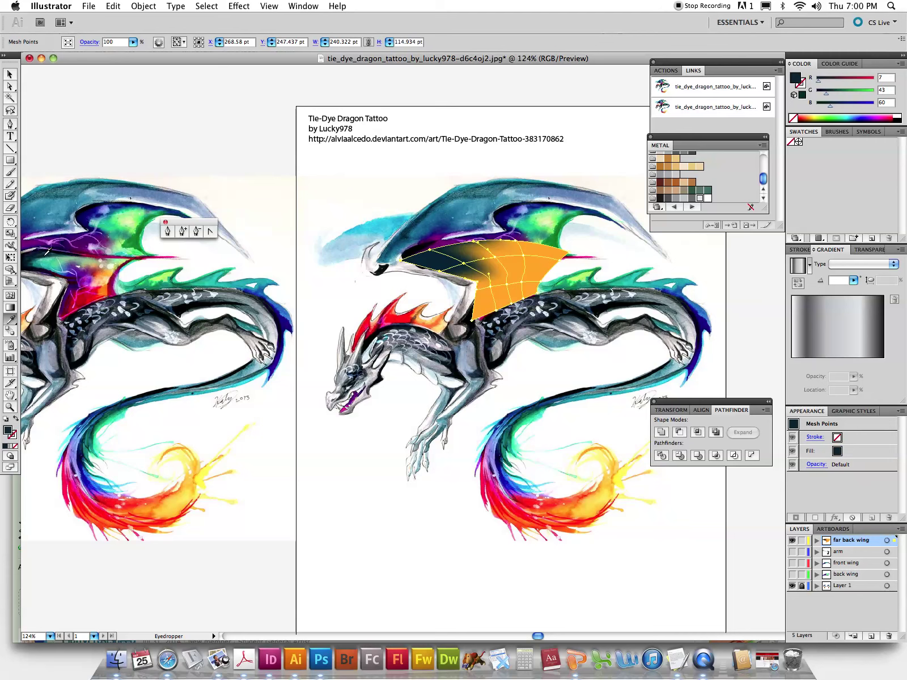
- Change the selected mesh points to a slightly lighter teal in the Color Picker
double_click(9, 432)
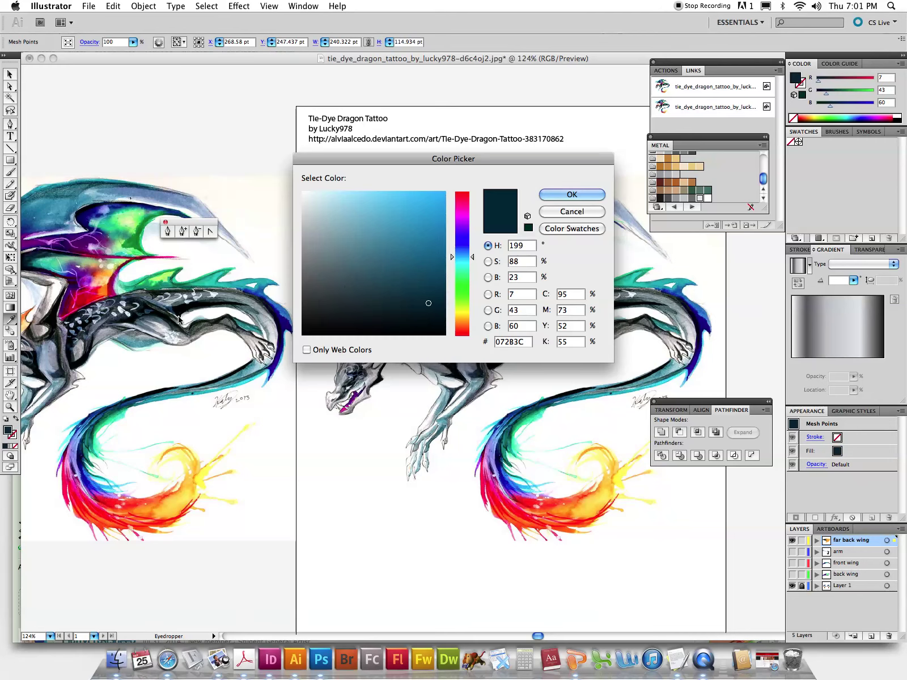
click(417, 285)
click(543, 197)
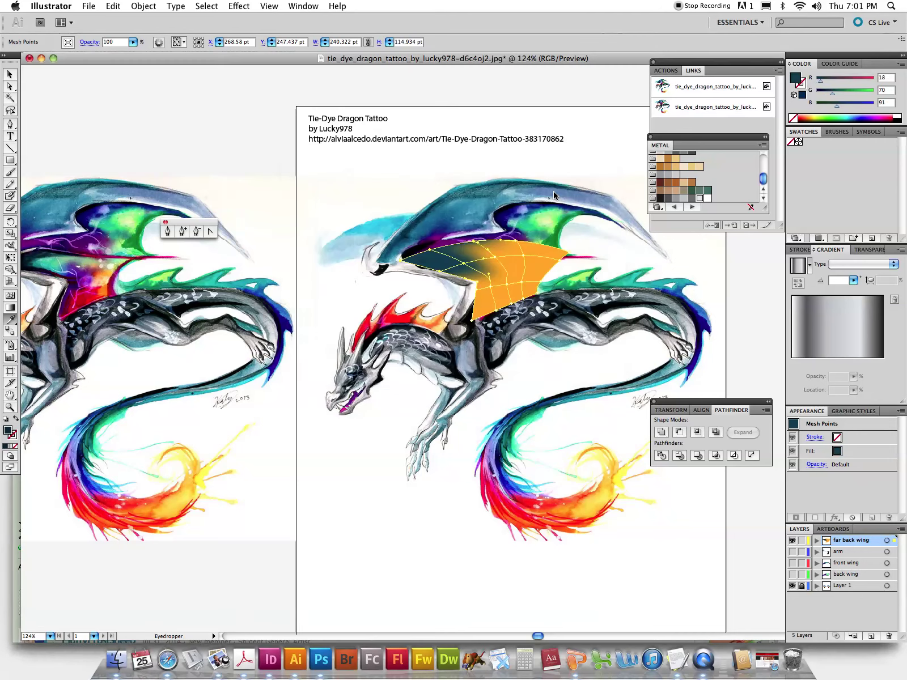
- Lasso the mesh points across the upper wing area and colour them light green
click(10, 110)
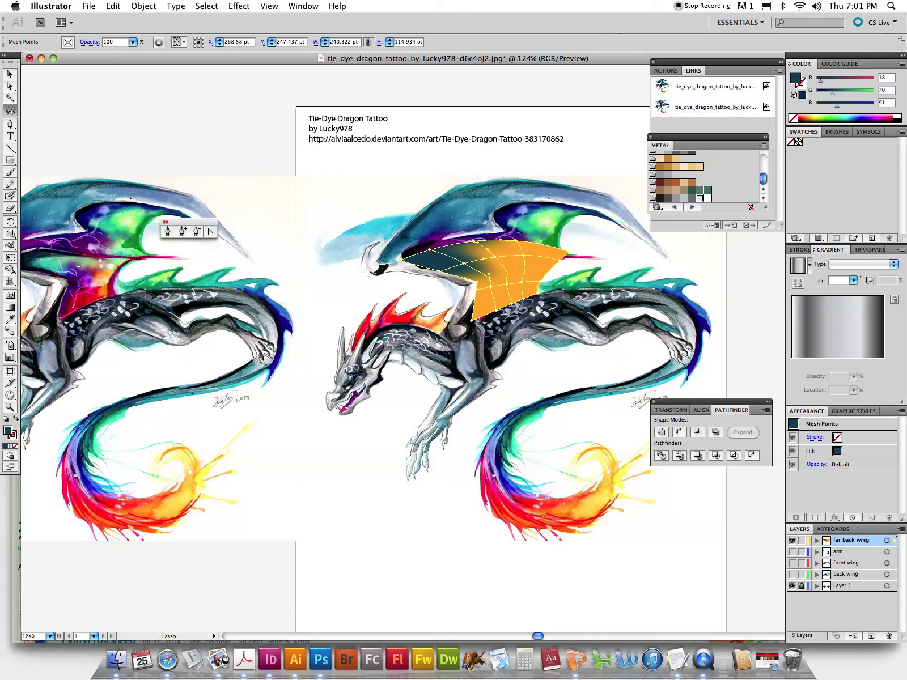
mouse_move(473, 233)
mouse_down()
mouse_move(568, 250)
mouse_move(571, 264)
mouse_up()
click(11, 319)
click(67, 256)
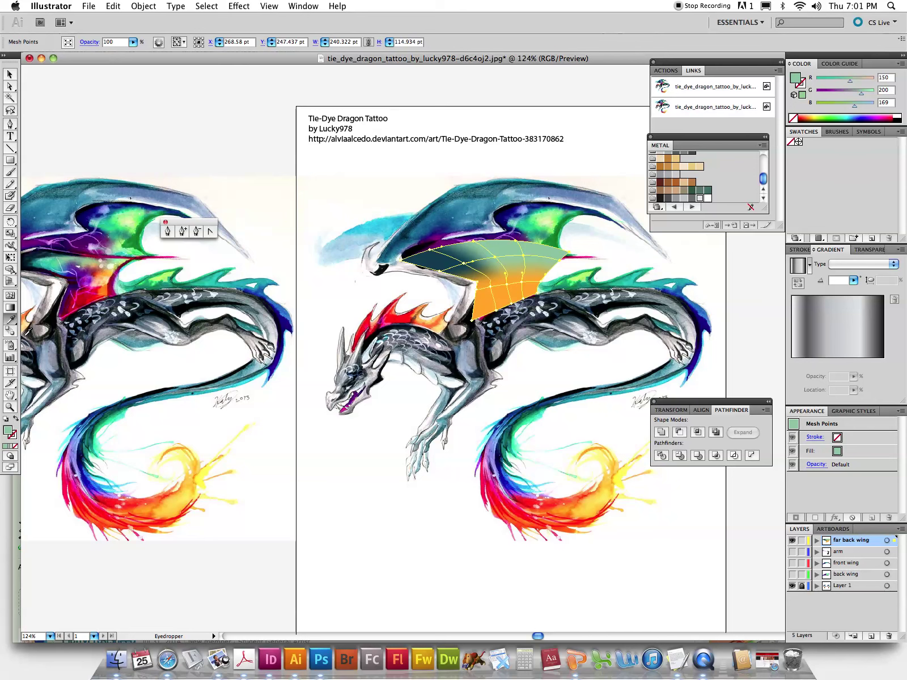
- Show the front wing and back wing layers again and sample a brighter green
click(792, 563)
click(792, 575)
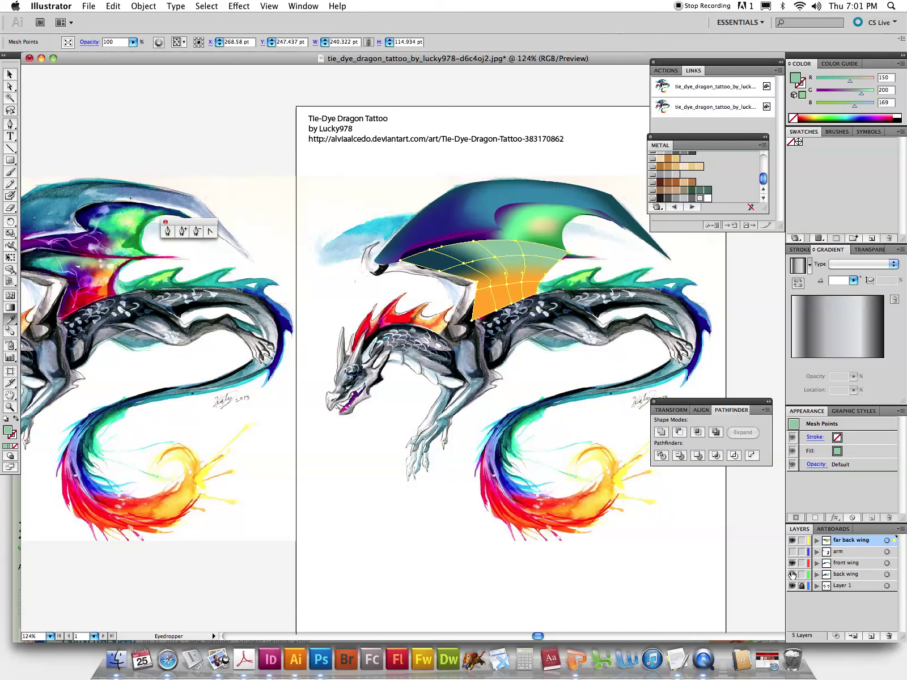
click(525, 220)
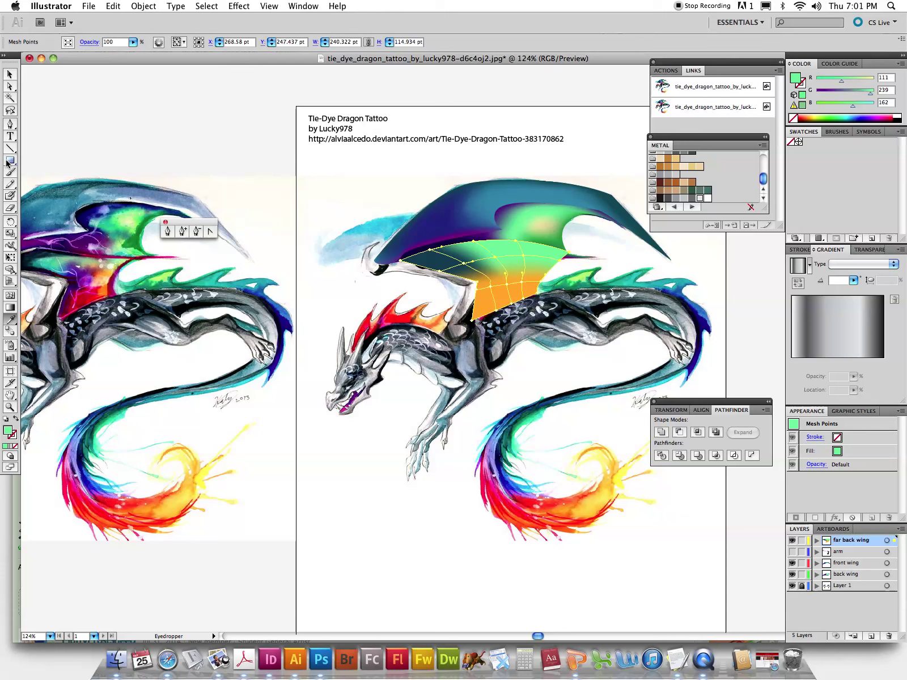
- Undo an accidental pen path and lasso more mesh points in the wing's middle
click(10, 123)
drag(560, 282, 502, 262)
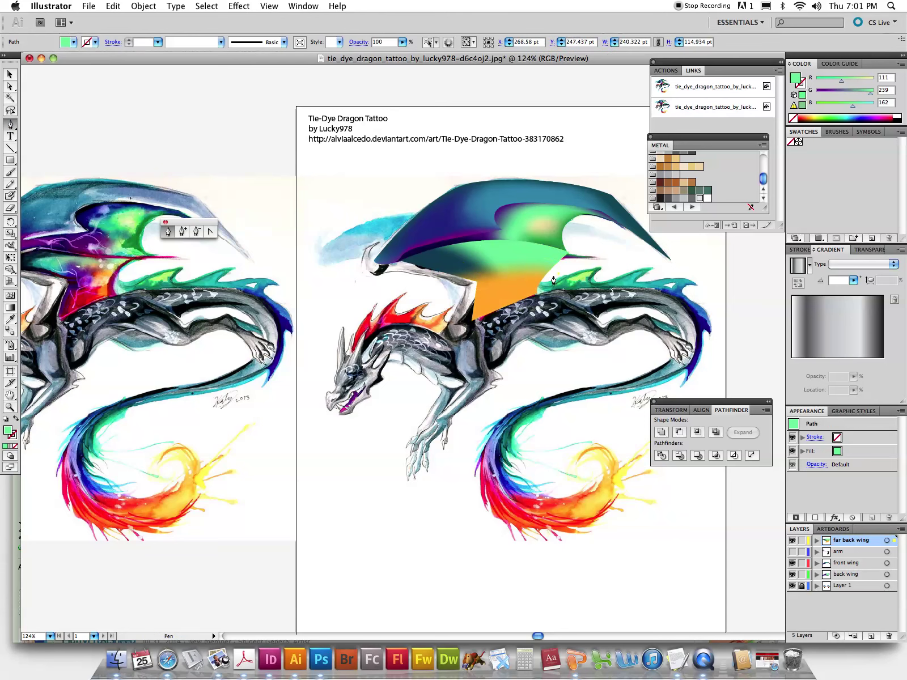
key(ctrl+z)
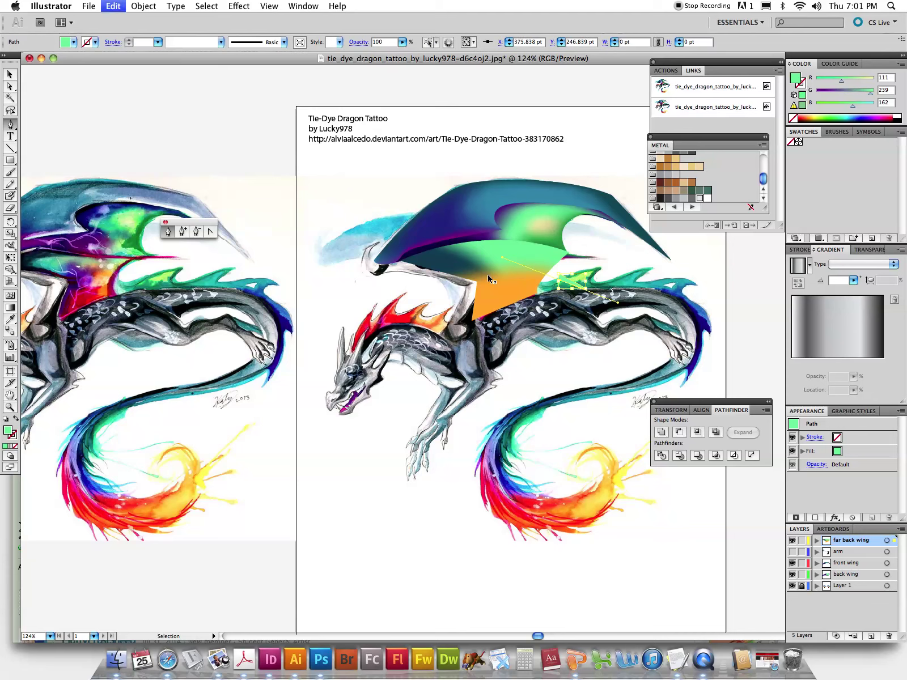
click(11, 110)
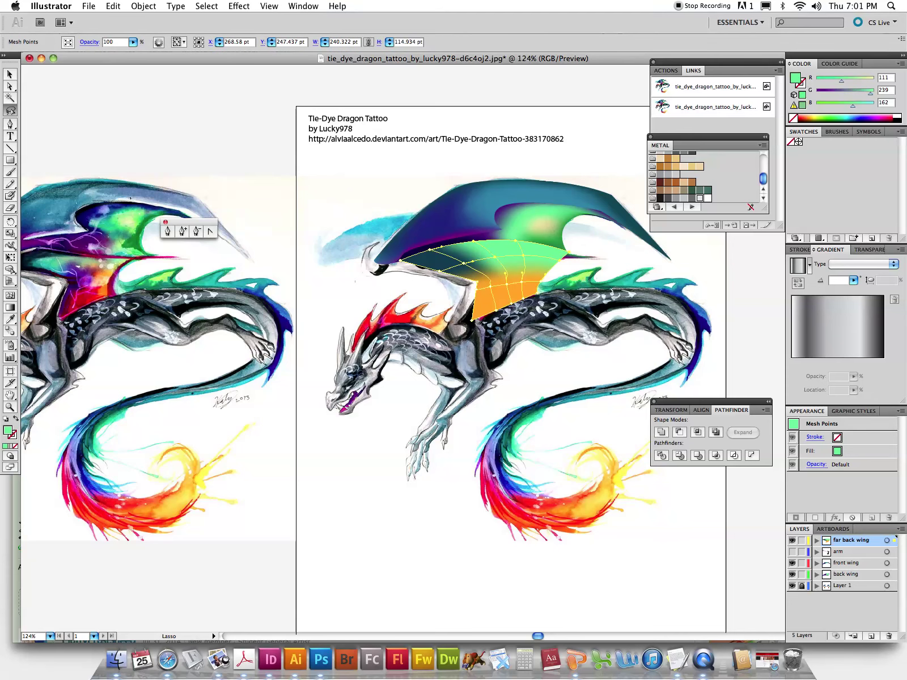
mouse_move(517, 252)
mouse_down()
mouse_move(501, 271)
mouse_move(534, 270)
mouse_up()
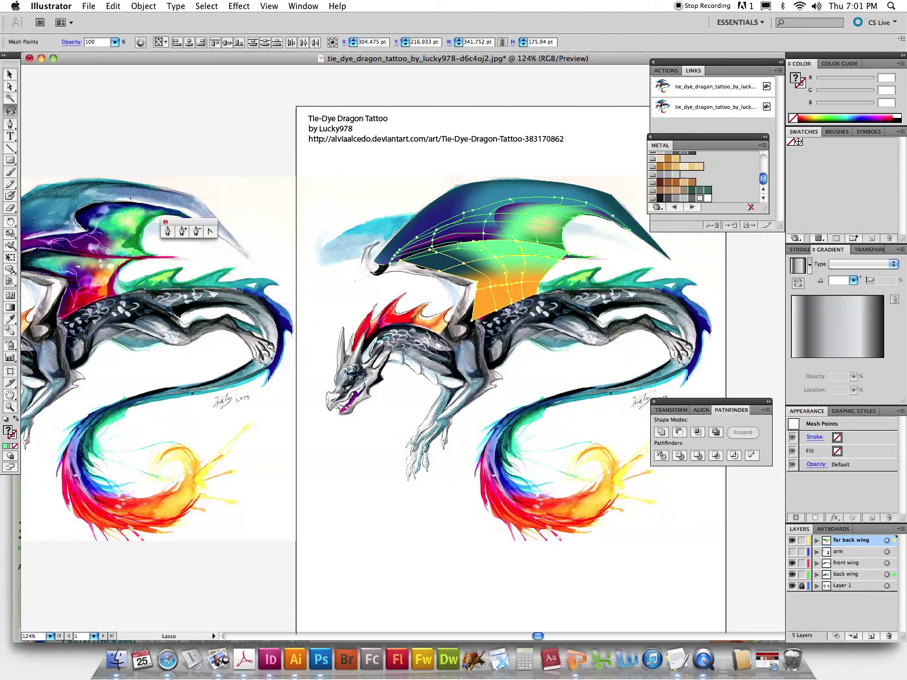
- Toggle layer visibility, leaving the back wing layer hidden
click(792, 563)
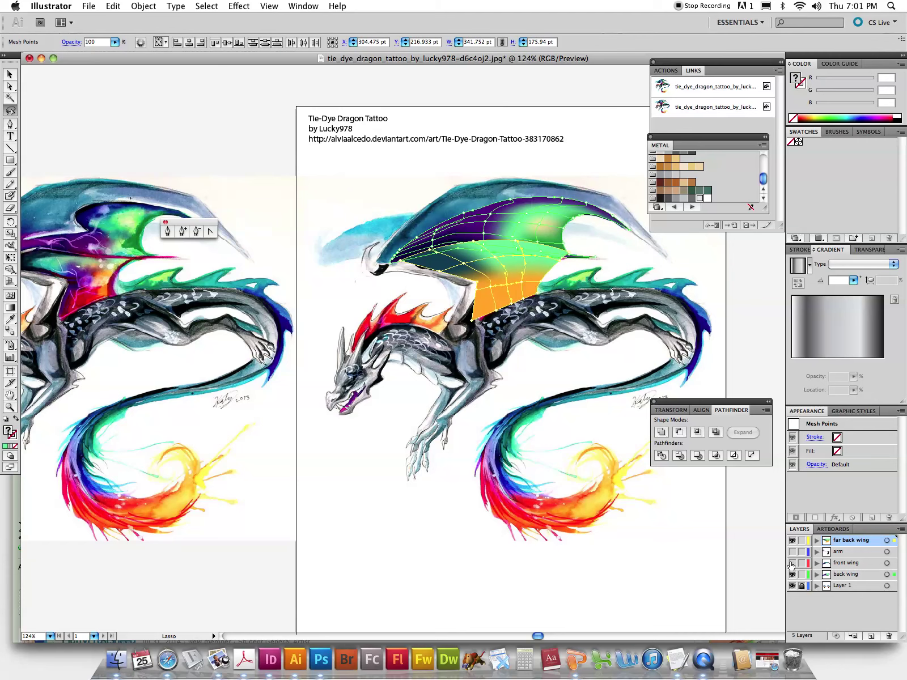
click(792, 563)
click(792, 540)
click(793, 540)
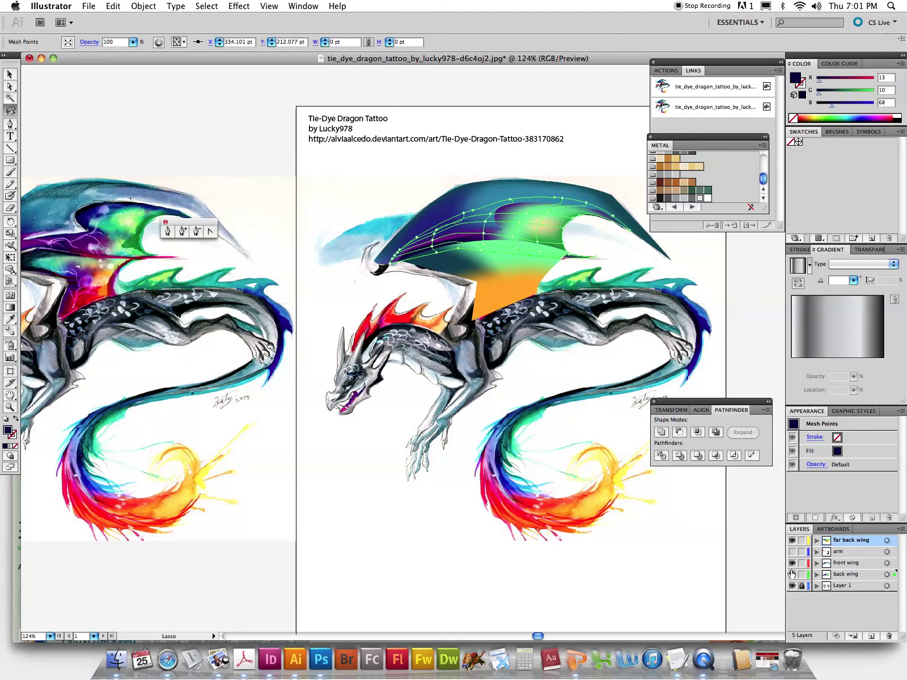
click(792, 575)
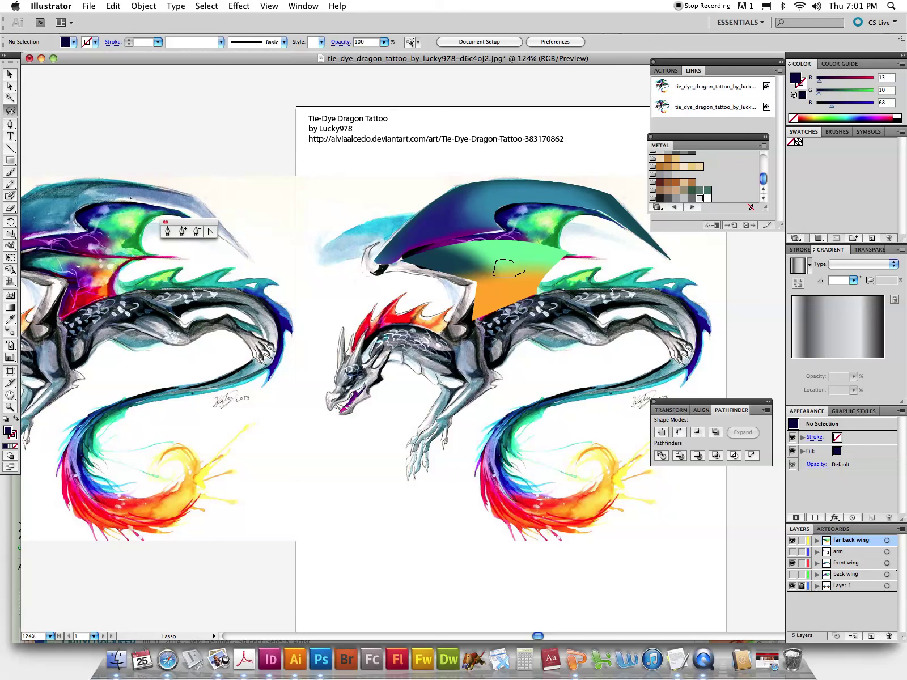
- Colour the lower wing mesh points and an orange point dark purple from the reference
drag(485, 268, 498, 305)
drag(478, 322, 474, 324)
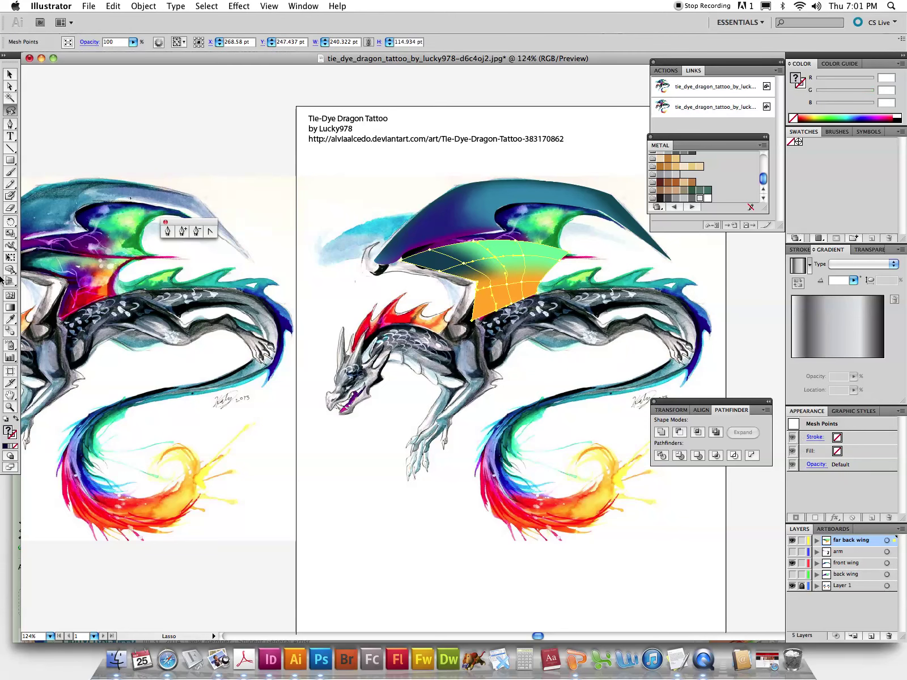
click(10, 319)
click(74, 283)
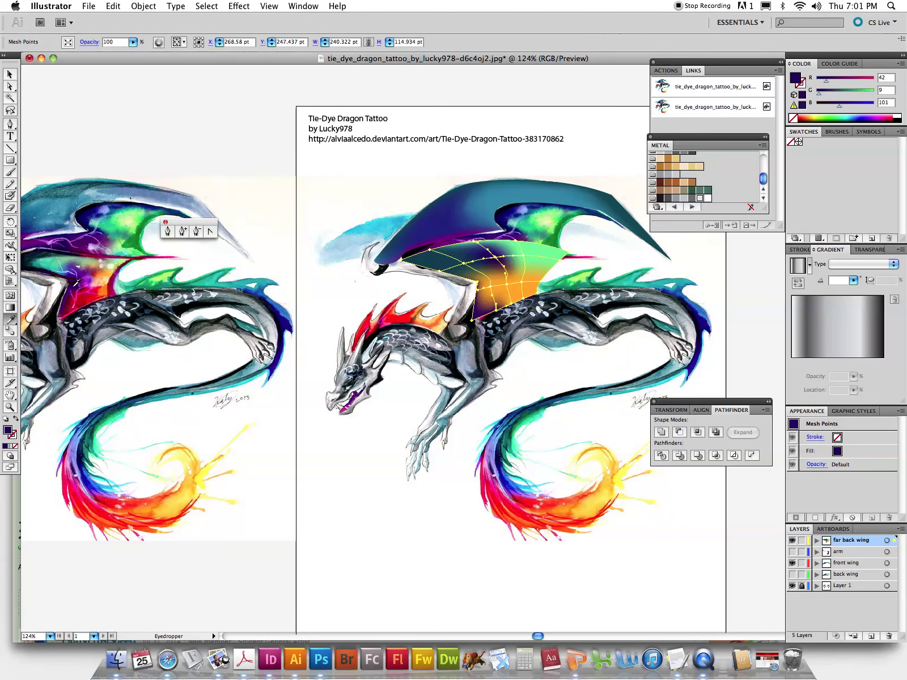
click(10, 110)
drag(486, 290, 490, 286)
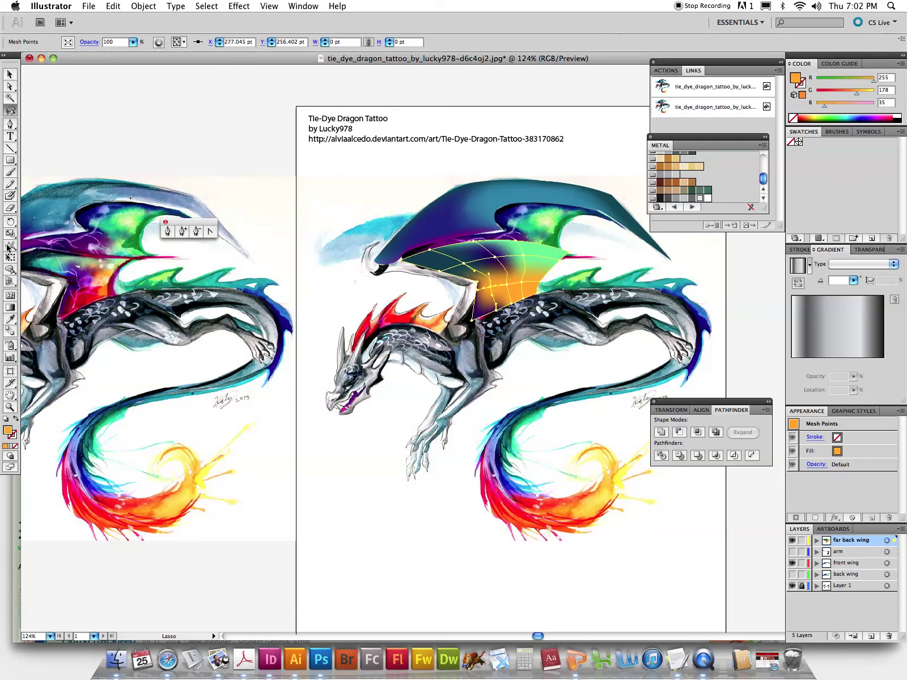
click(11, 319)
click(78, 282)
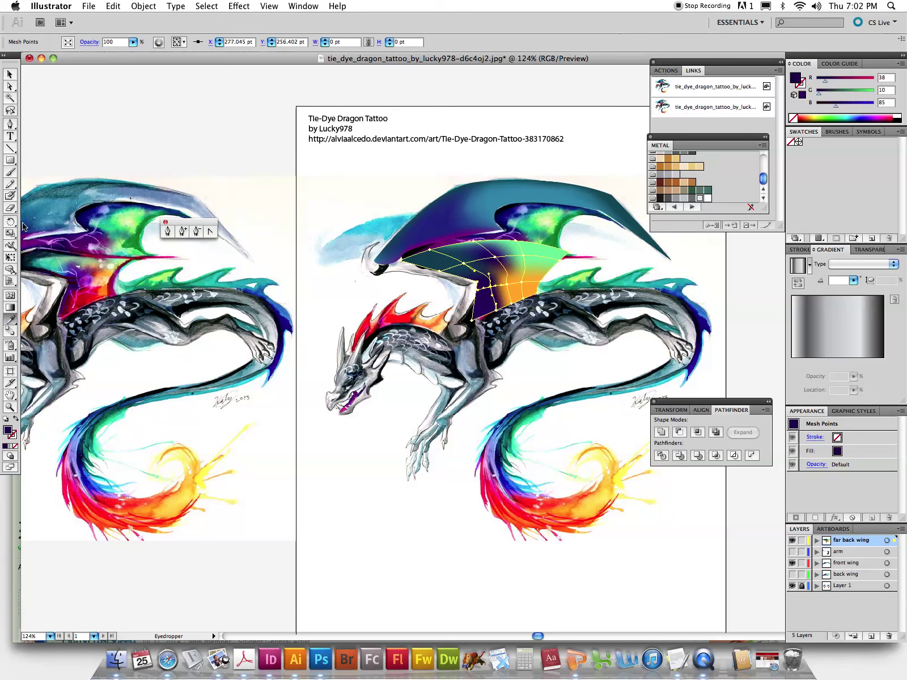
- Select the whole wing mesh, apply red sampled from the reference, and deselect
click(10, 111)
key(ctrl+a)
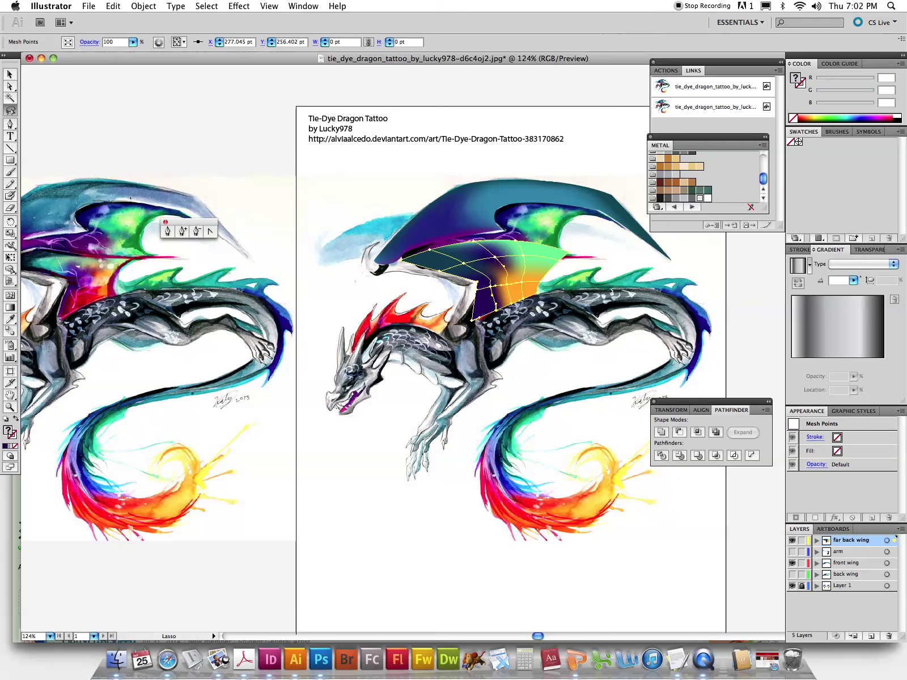
click(10, 319)
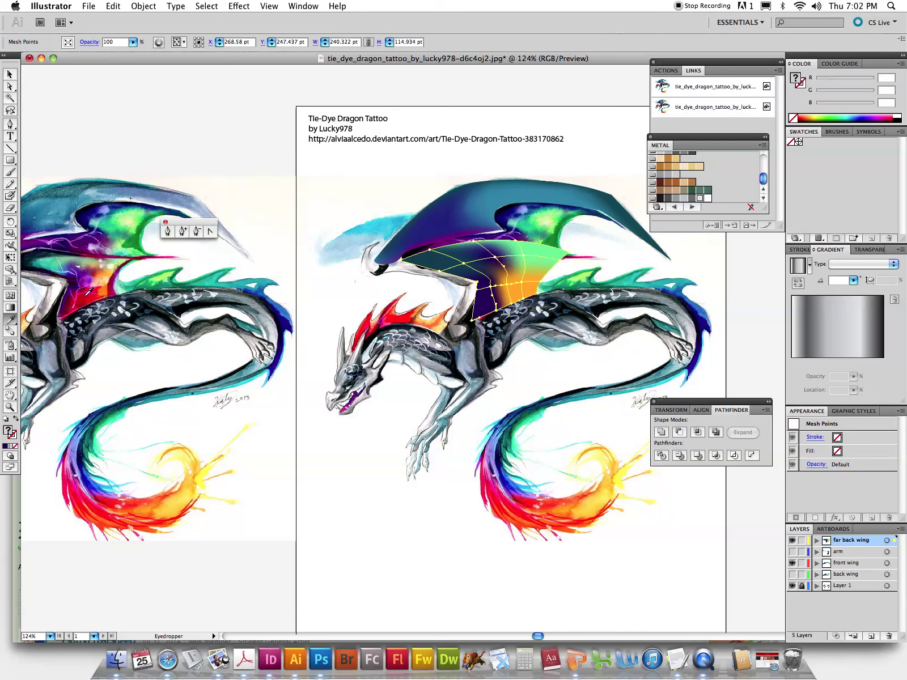
click(88, 292)
click(10, 74)
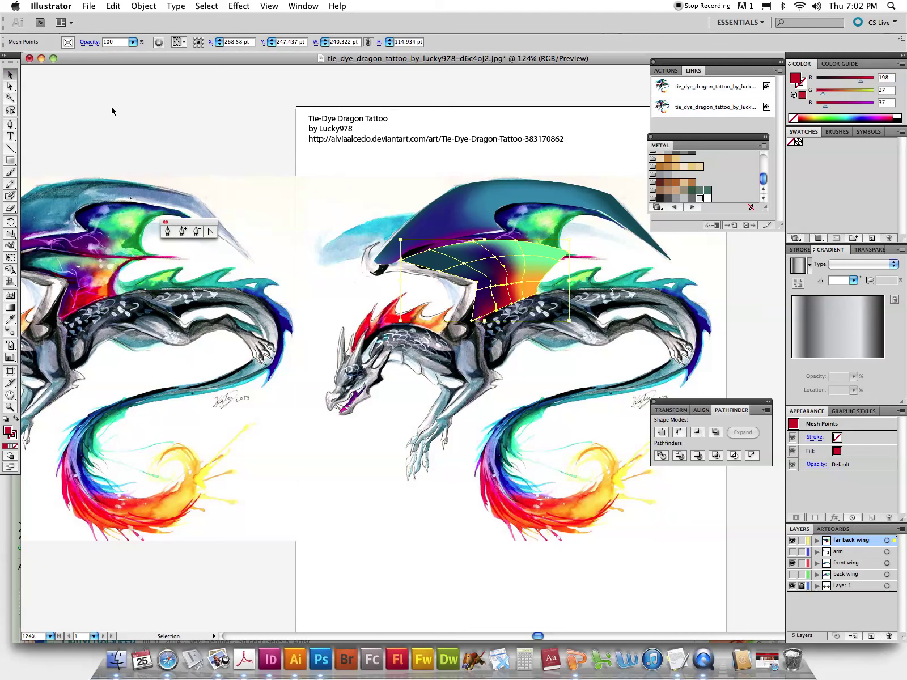
click(188, 138)
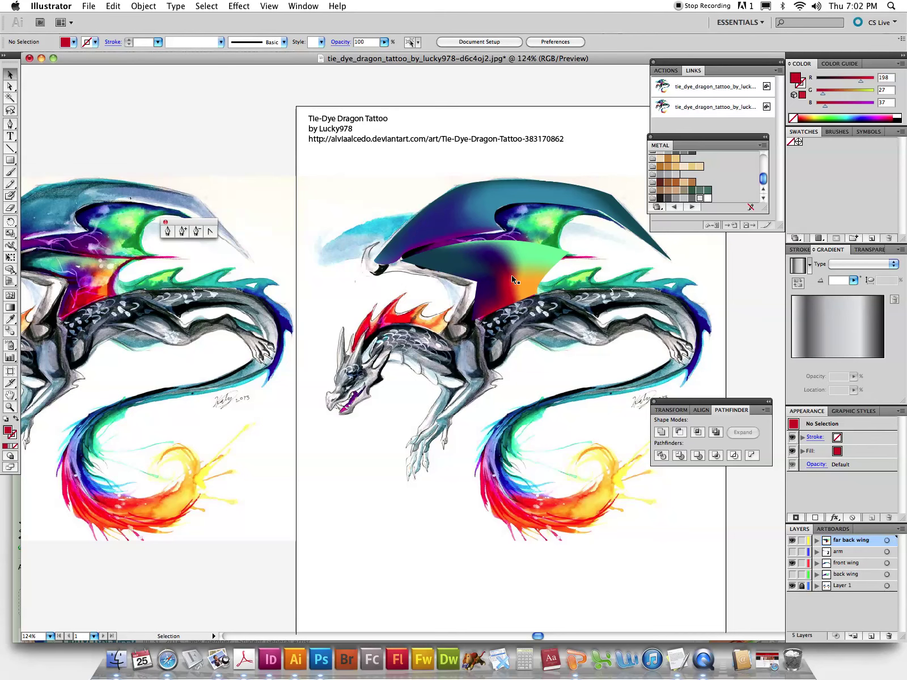
- Show the arm and back wing layers again and reselect the wing mesh
click(792, 551)
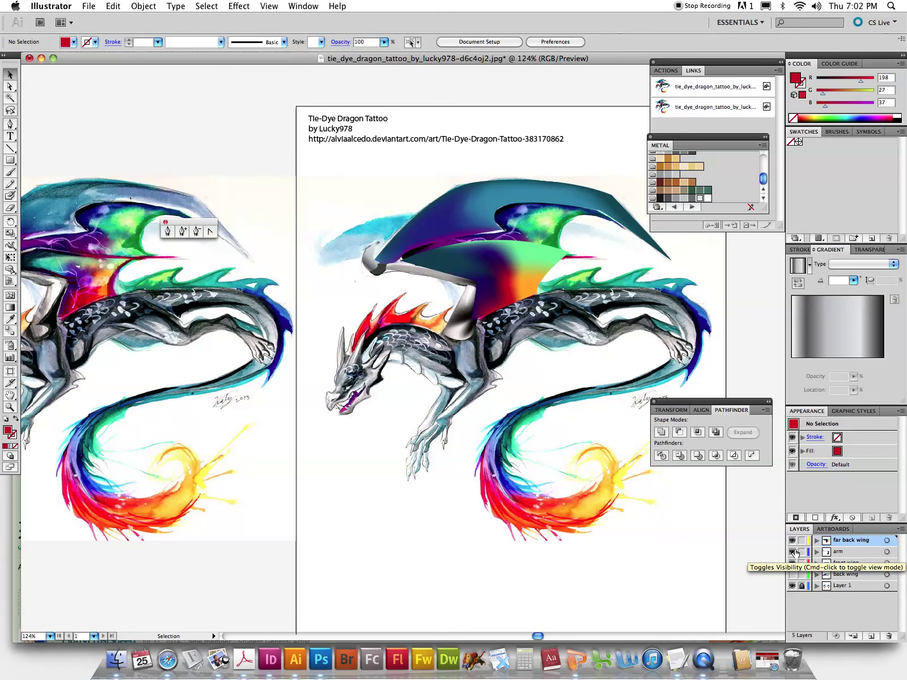
click(792, 574)
click(518, 255)
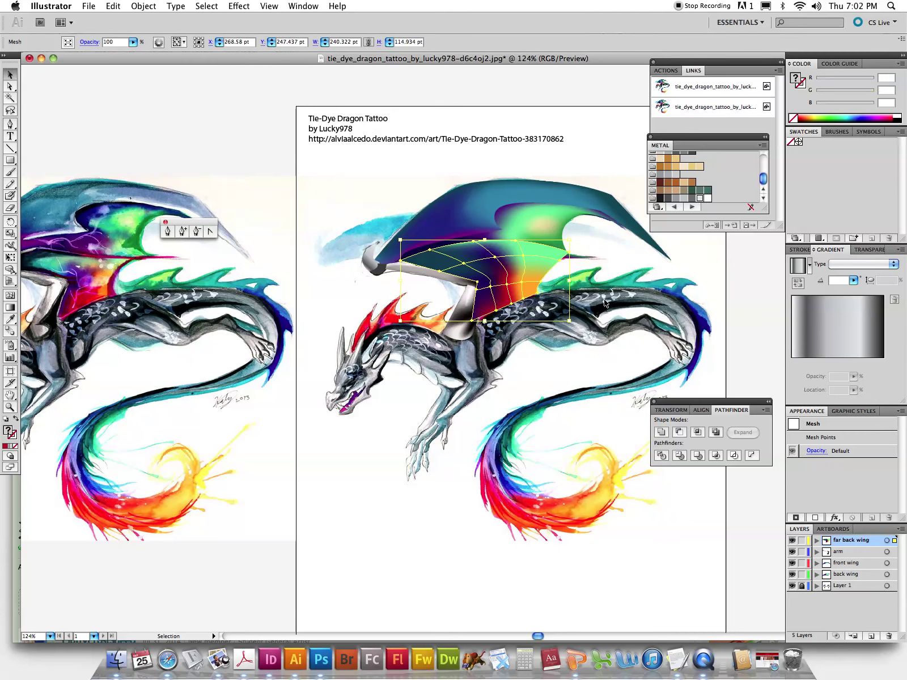
click(610, 306)
click(524, 262)
click(606, 294)
click(511, 268)
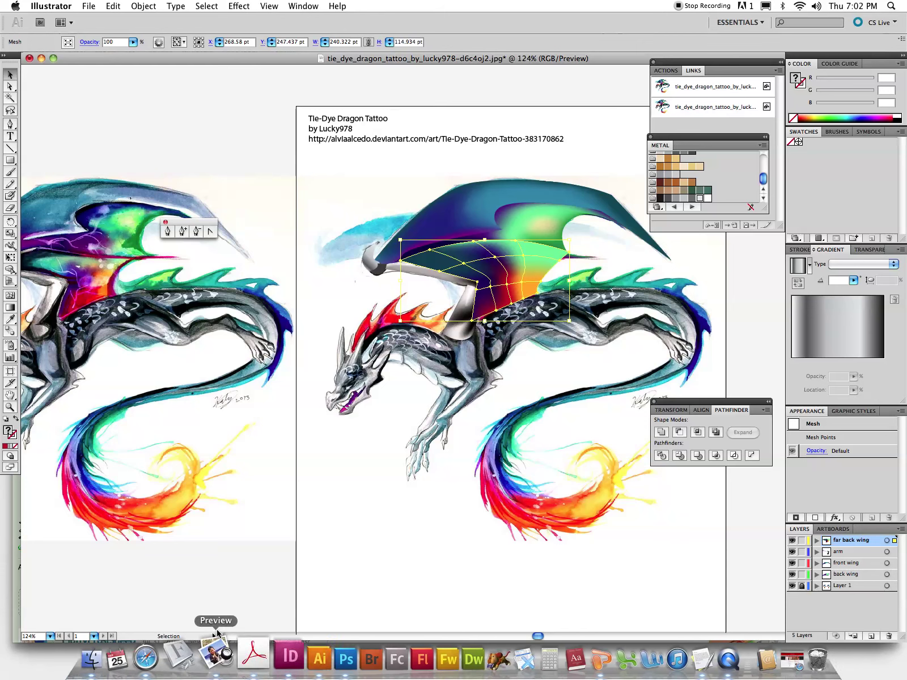
key(z)
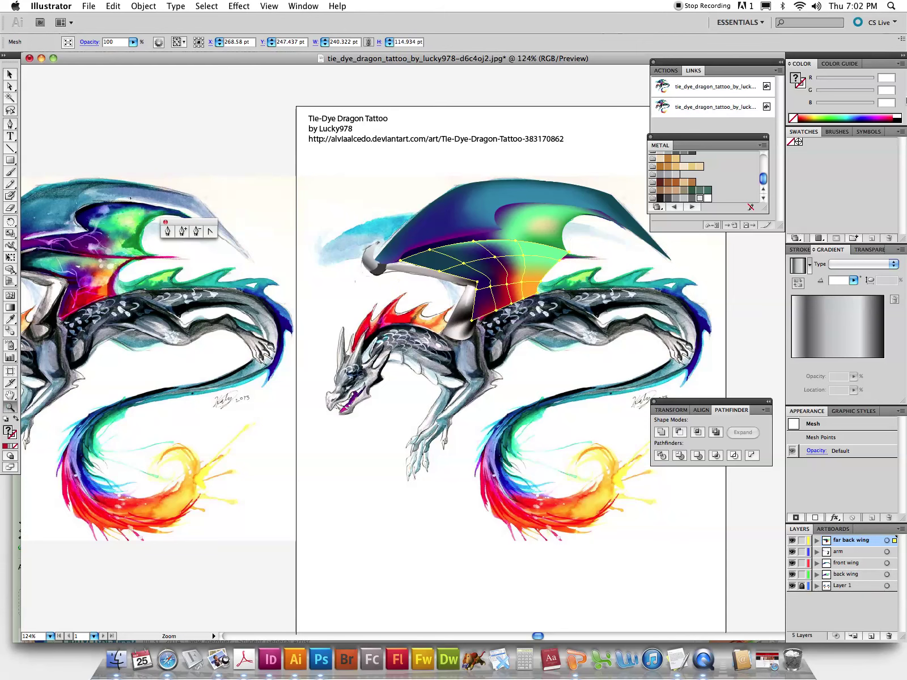
- Zoom in and drag mesh points to stretch orange into the green and curve the red band
drag(425, 220, 599, 351)
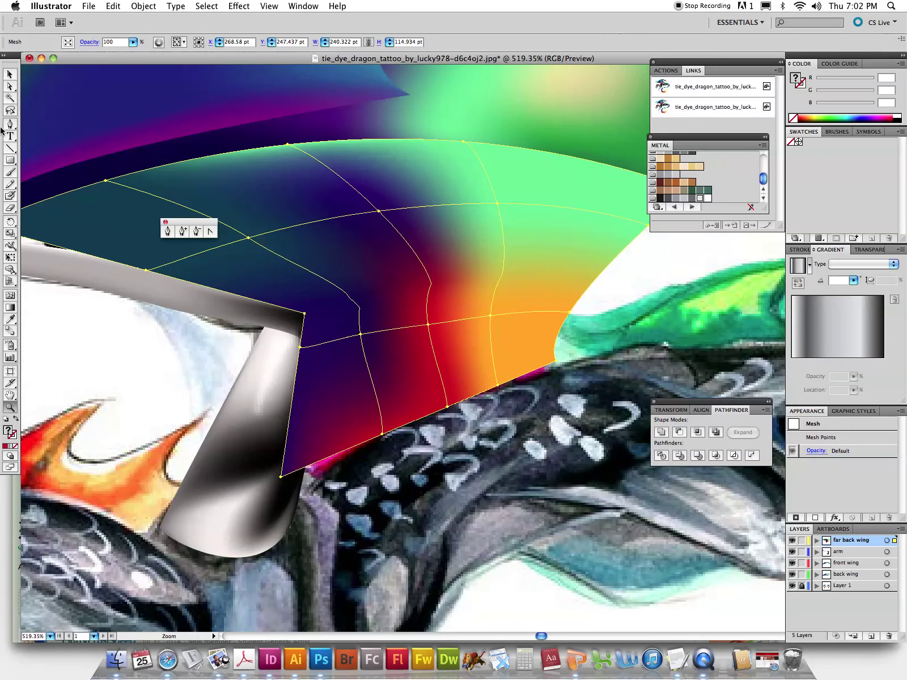
click(9, 86)
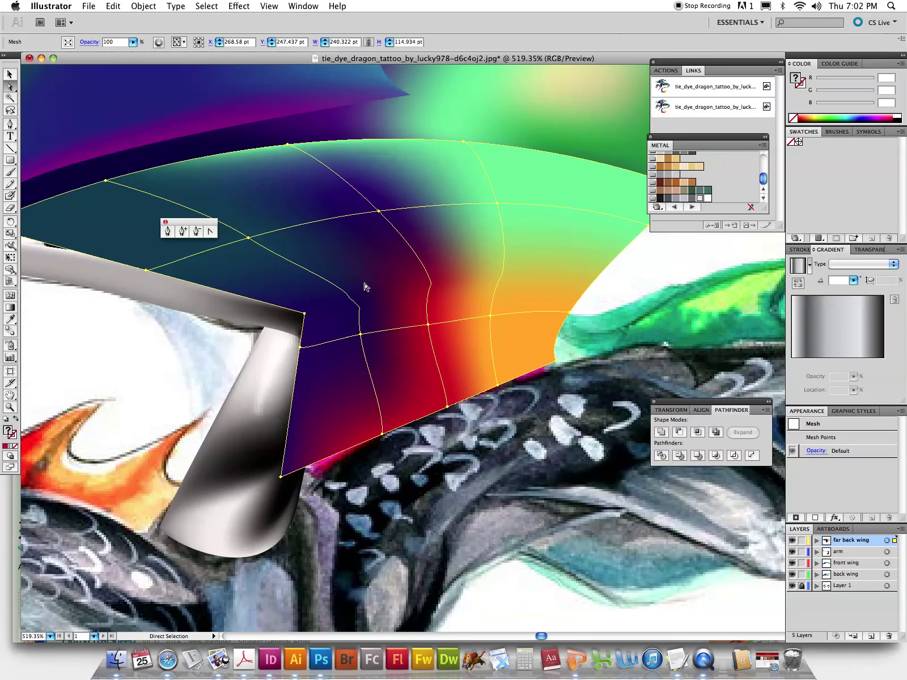
click(490, 316)
drag(521, 315, 549, 271)
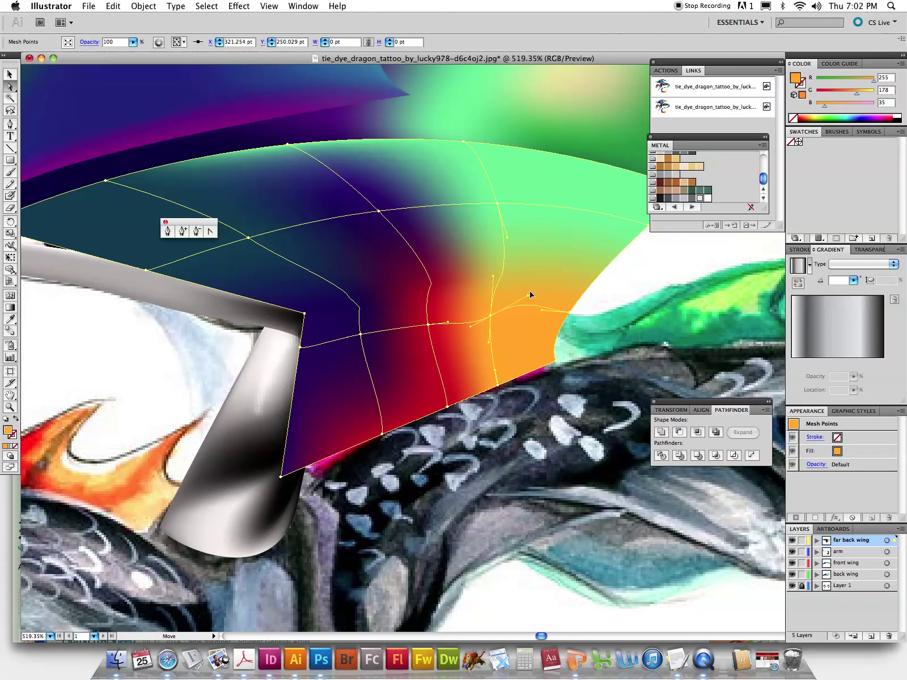
mouse_move(495, 280)
mouse_down()
mouse_move(495, 228)
mouse_move(521, 183)
mouse_up()
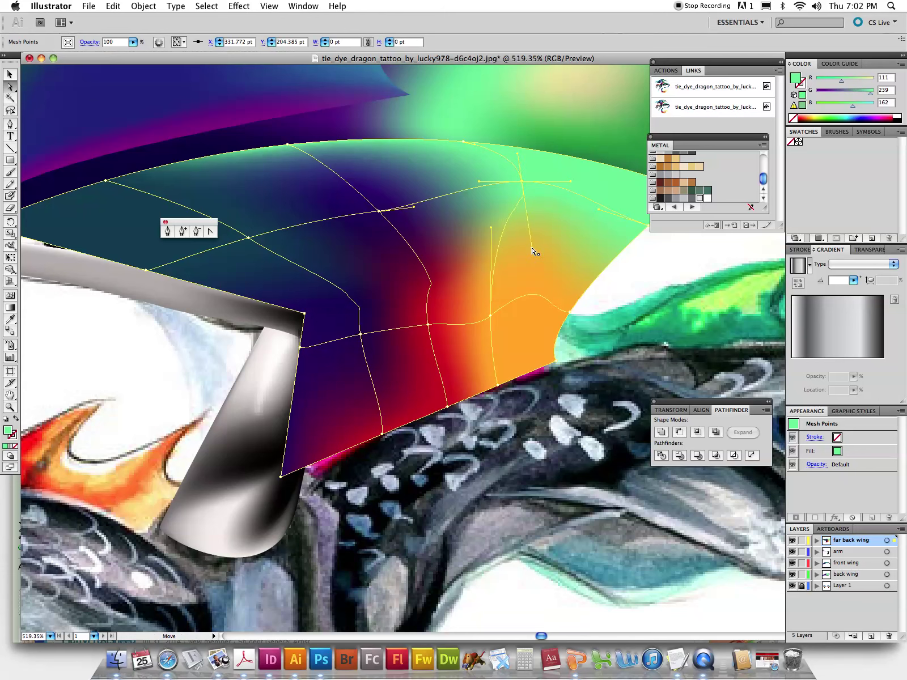
click(430, 289)
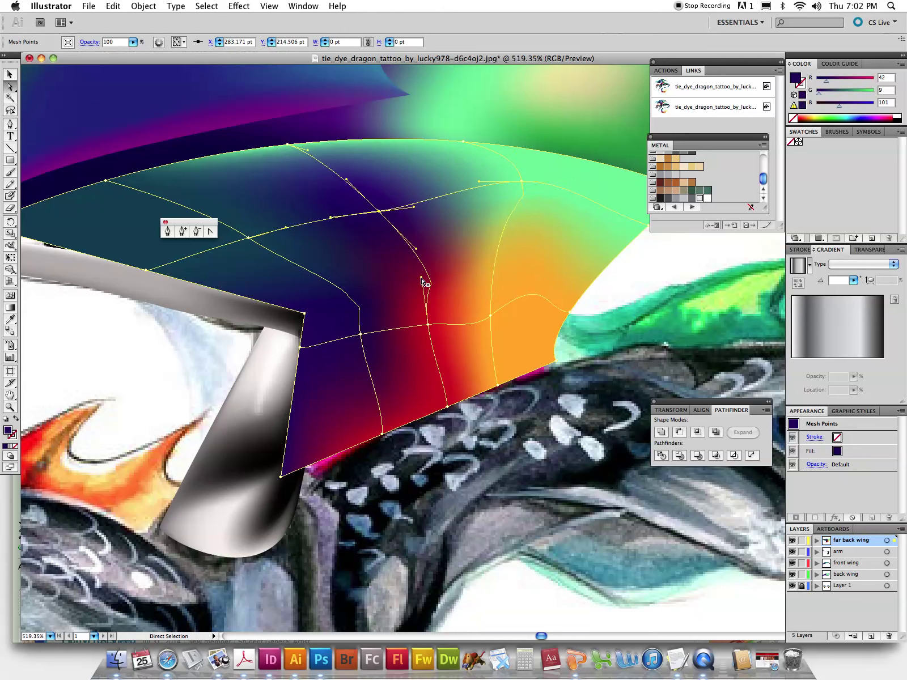
mouse_move(424, 280)
mouse_down()
mouse_move(408, 240)
mouse_move(445, 270)
mouse_up()
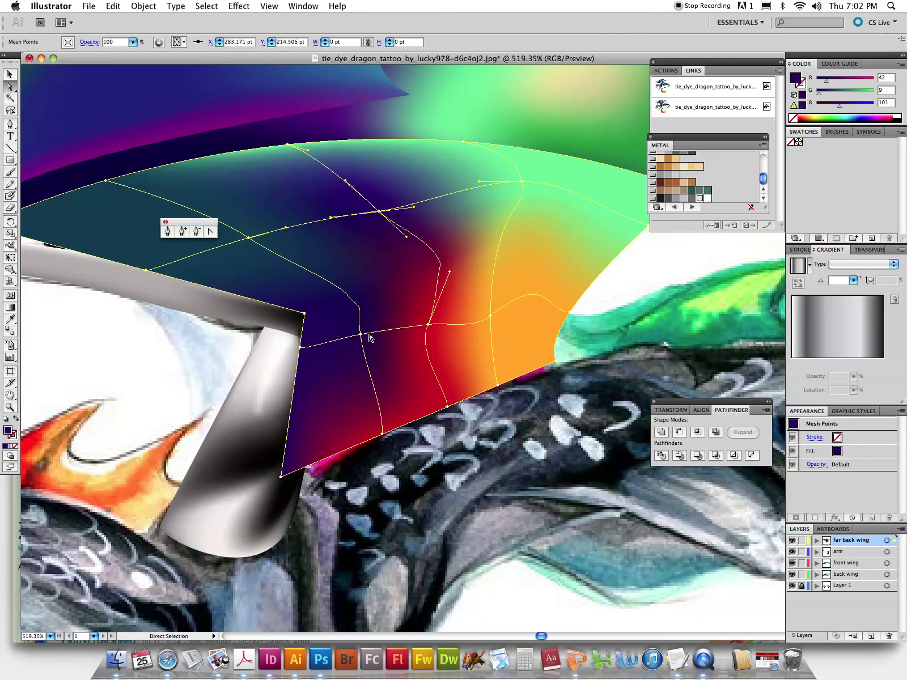
- Bend the lower mesh curves, nudge the teal point upward, then deselect and fit the artboard
mouse_move(361, 335)
mouse_down()
mouse_move(347, 341)
mouse_move(383, 335)
mouse_up()
click(385, 410)
drag(352, 375, 353, 395)
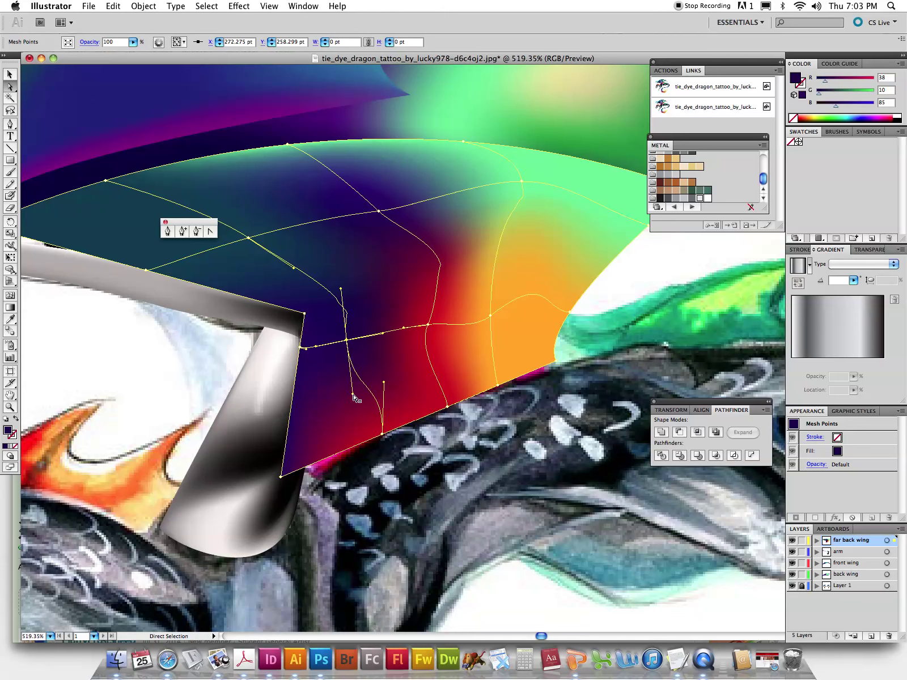
click(248, 238)
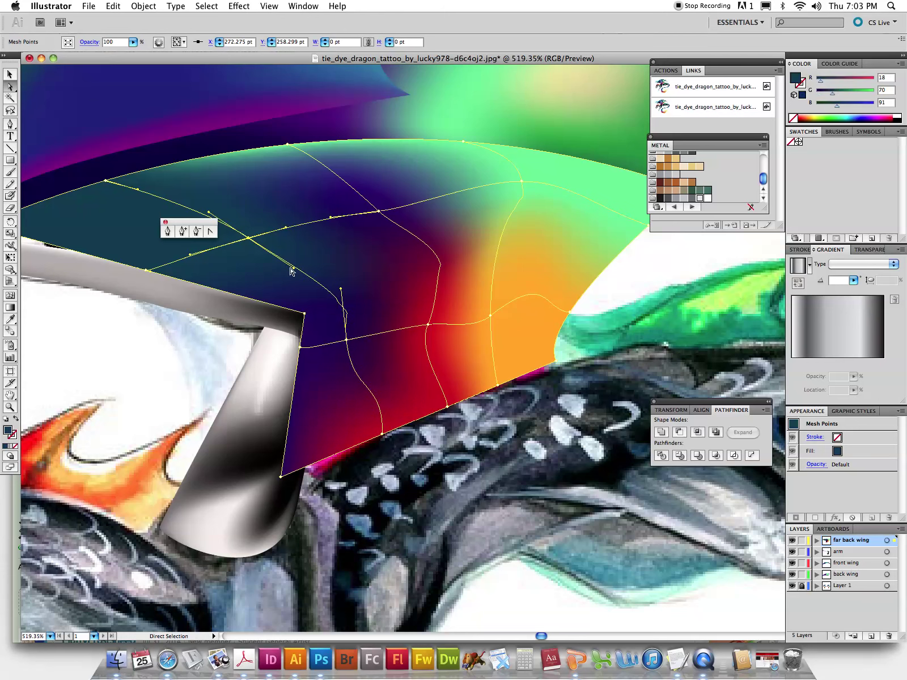
drag(248, 239, 243, 223)
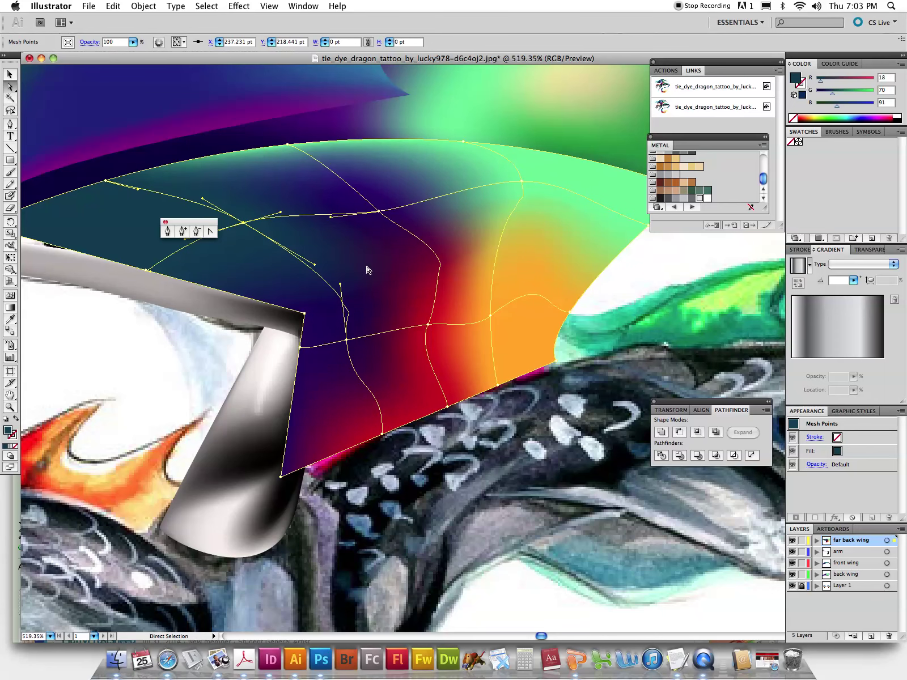
click(428, 485)
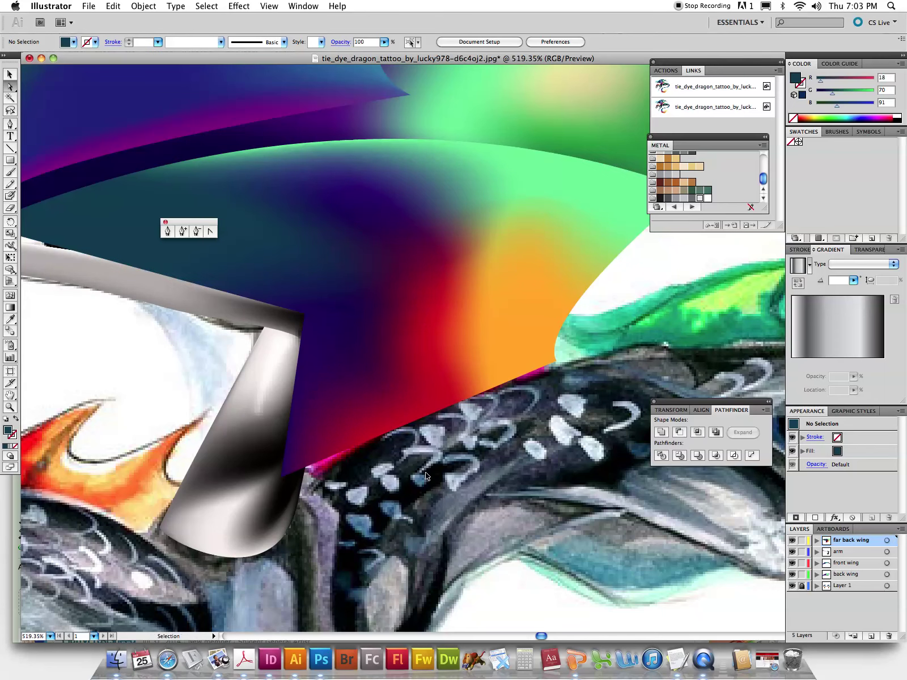
key(super+0)
drag(163, 284, 252, 327)
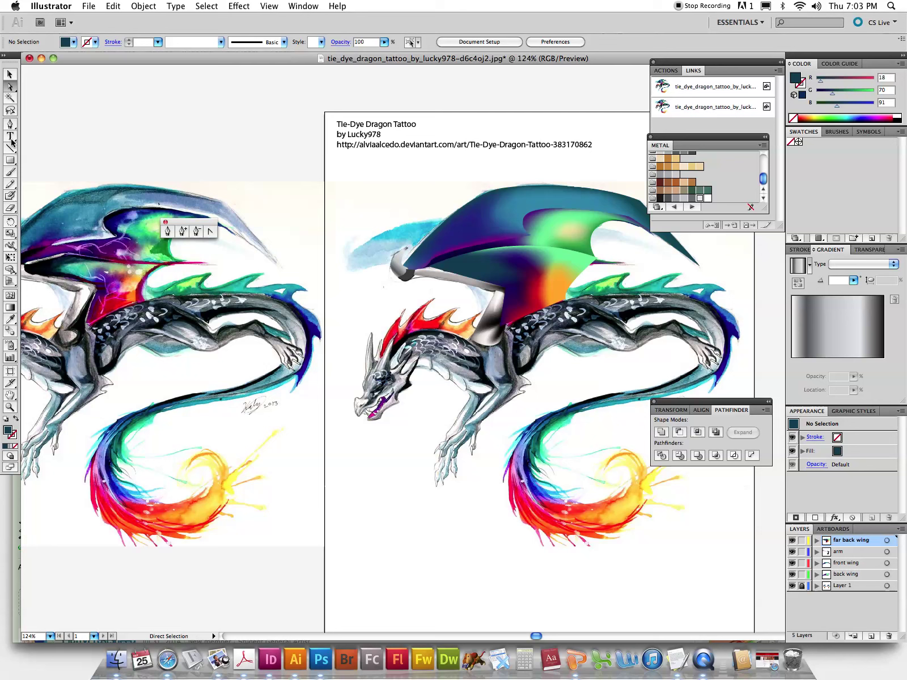
- Draw small circles over the reference's wing spots and select them together
click(8, 159)
drag(7, 159, 34, 188)
drag(128, 212, 144, 221)
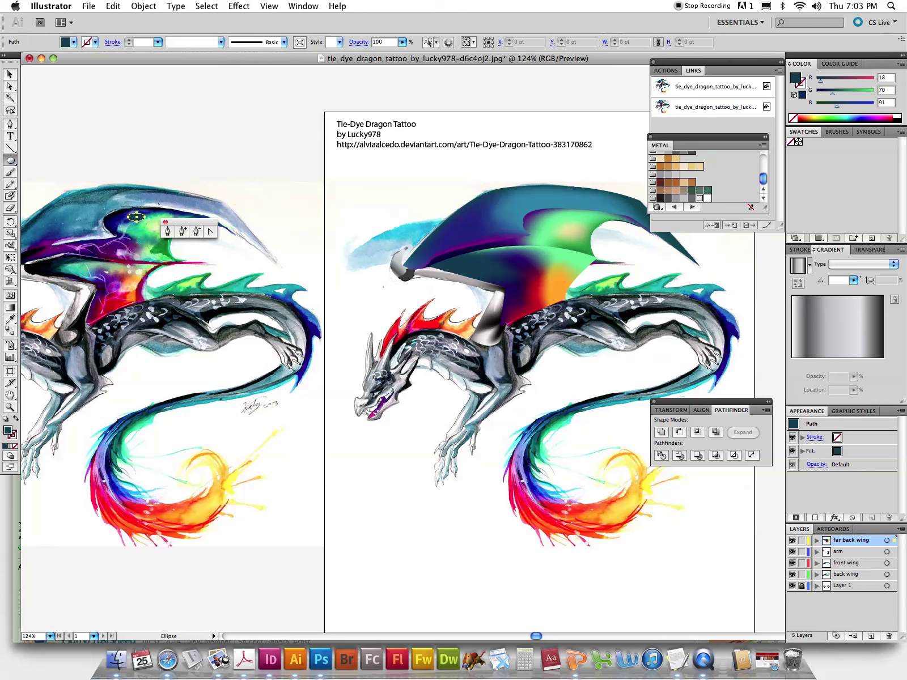
drag(118, 225, 130, 274)
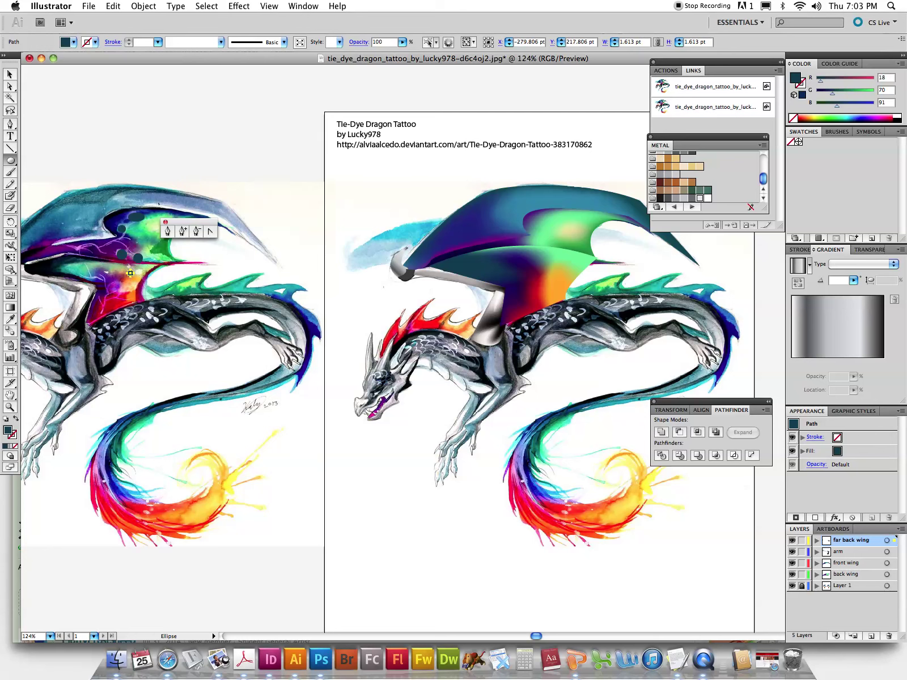
key(v)
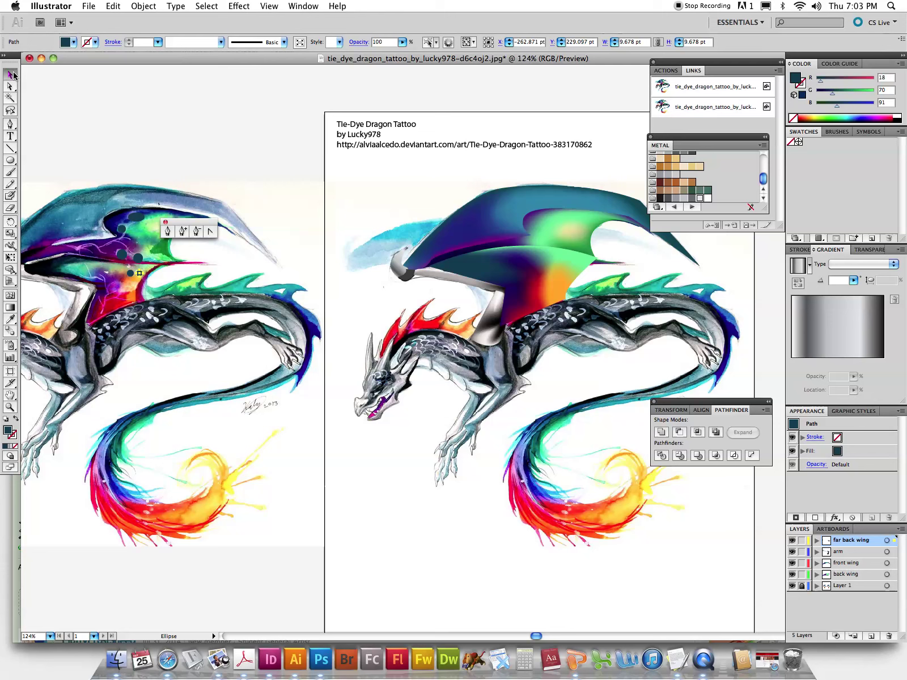
mouse_move(113, 211)
mouse_down()
mouse_move(150, 270)
mouse_move(266, 177)
mouse_up()
- Colour the circles light cream from the reference and move them onto the right dragon's wing
click(10, 319)
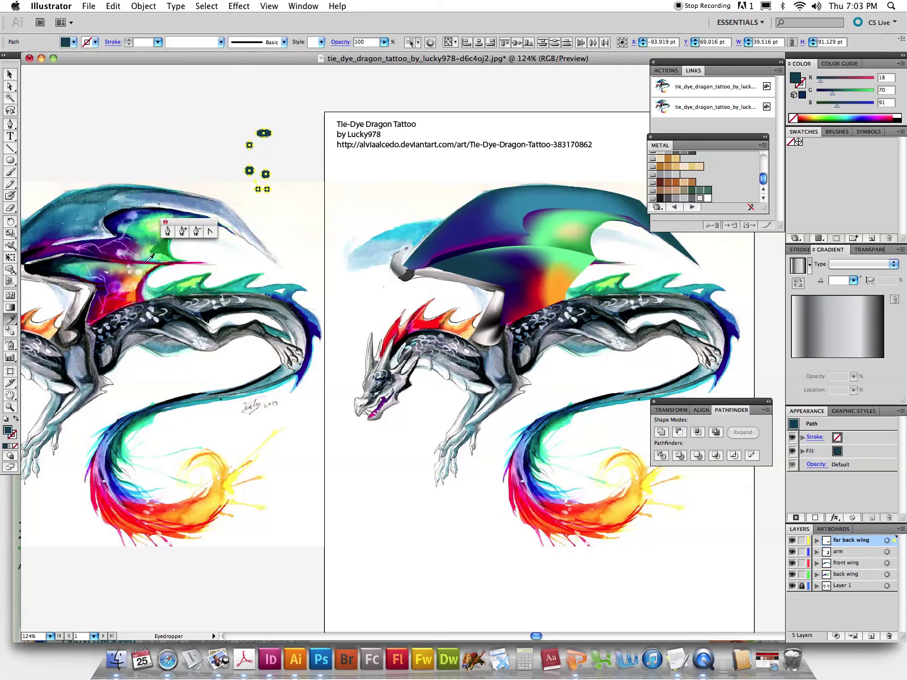
click(107, 196)
click(141, 269)
click(10, 74)
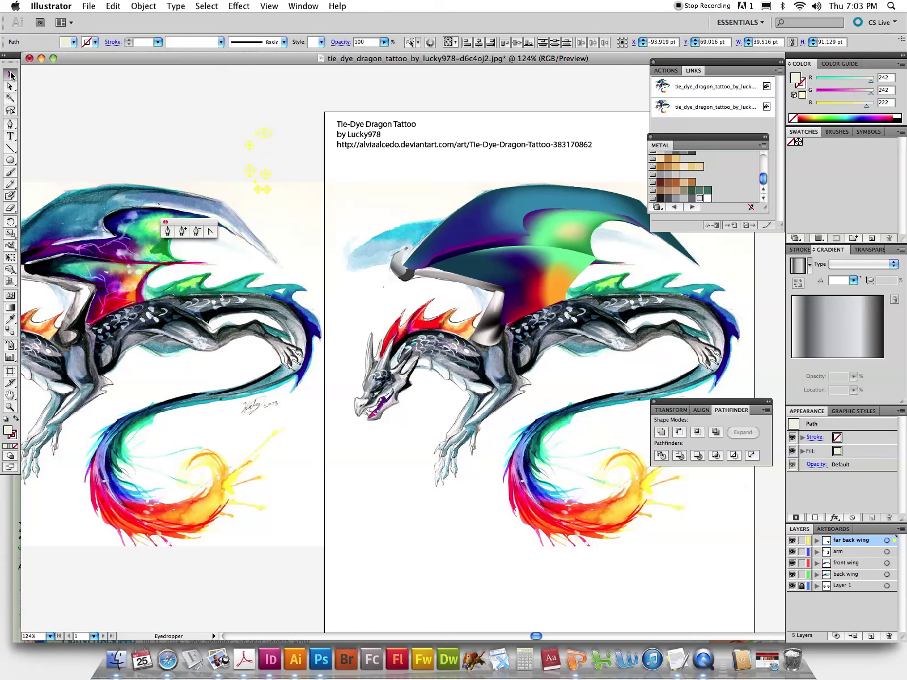
drag(268, 138, 560, 223)
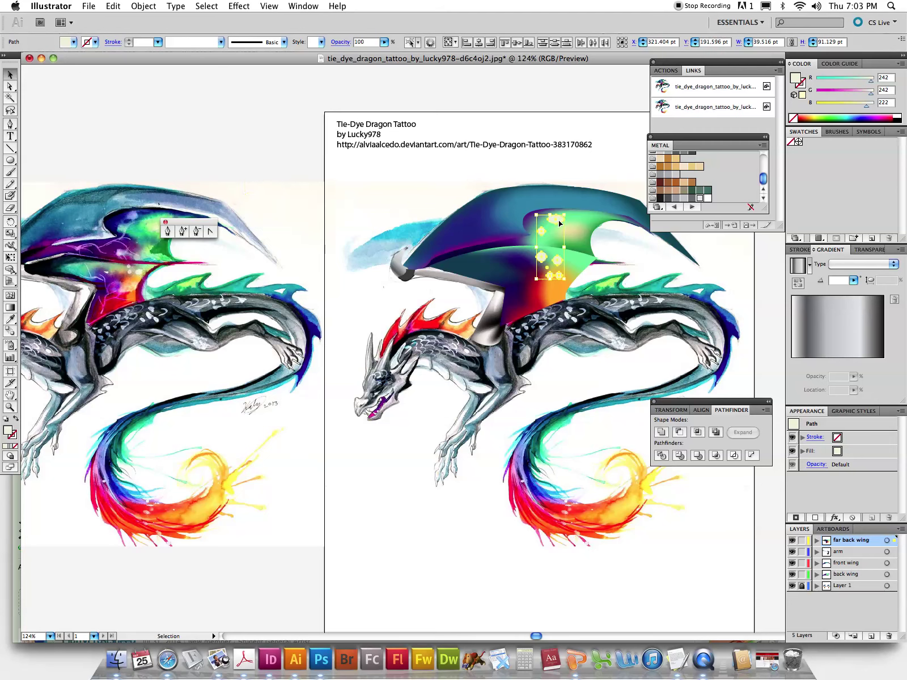
- Apply a 3.9-pixel Gaussian Blur to the cream spots, then deselect them
click(232, 8)
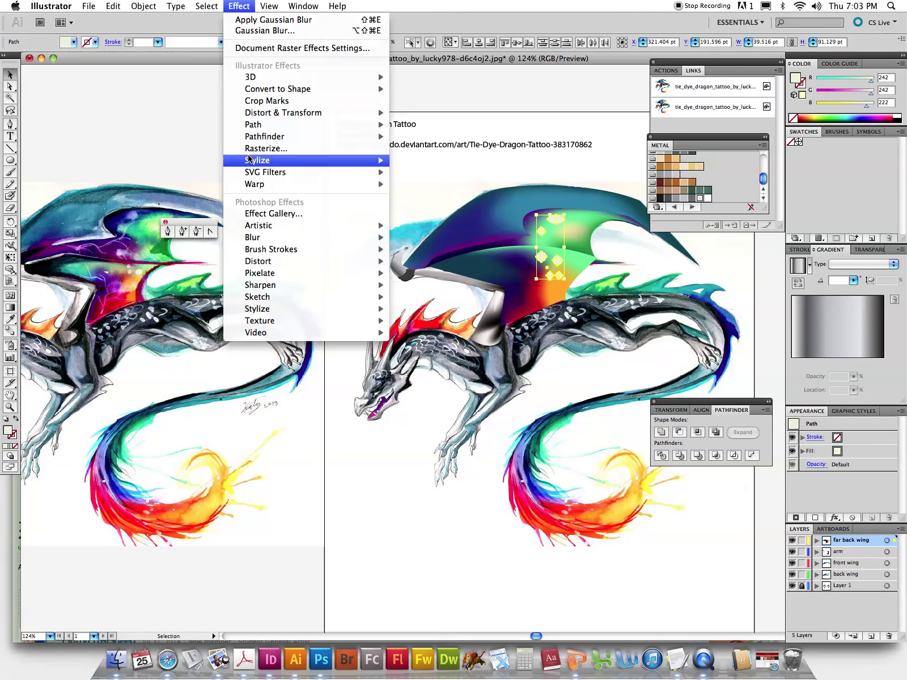
mouse_move(252, 238)
click(414, 240)
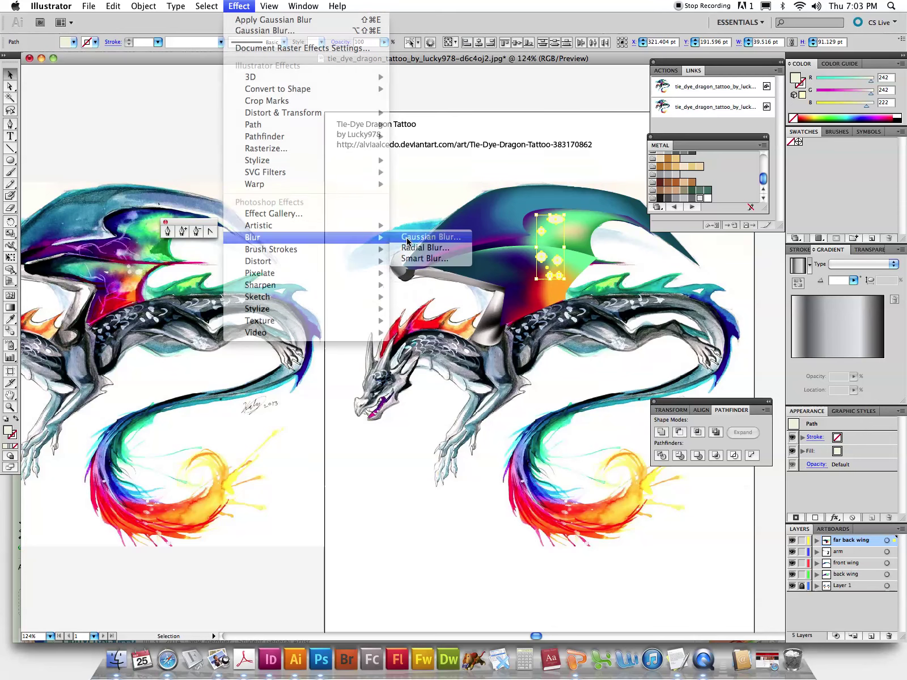
drag(413, 293, 420, 295)
click(477, 211)
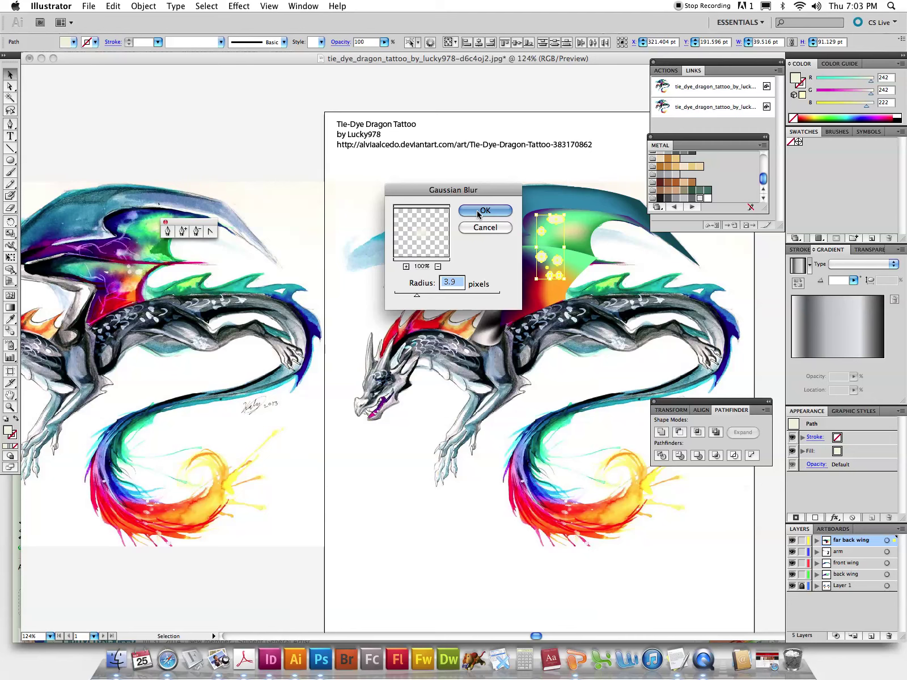
click(427, 163)
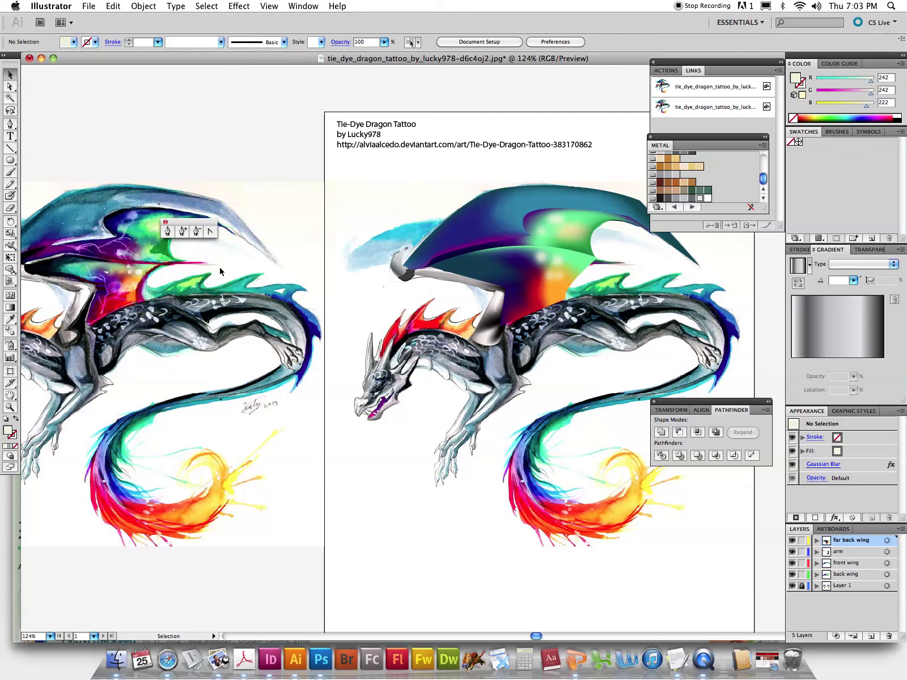
- Pen-draw a thin curved bone path across the far wing and fill it with reference crimson
click(10, 123)
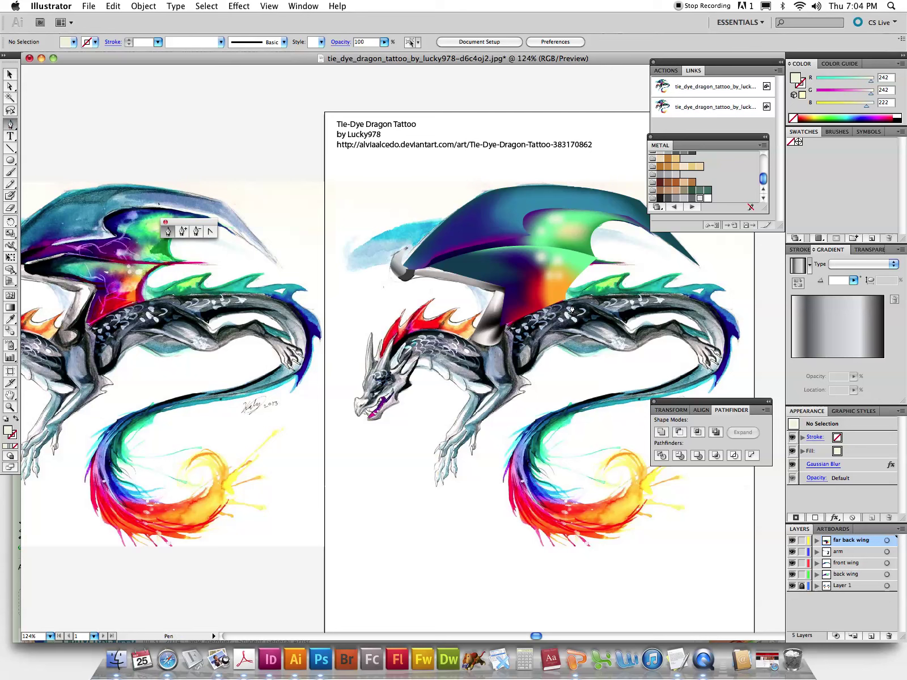
click(599, 263)
drag(618, 265, 690, 290)
drag(566, 301, 565, 350)
click(566, 303)
click(559, 305)
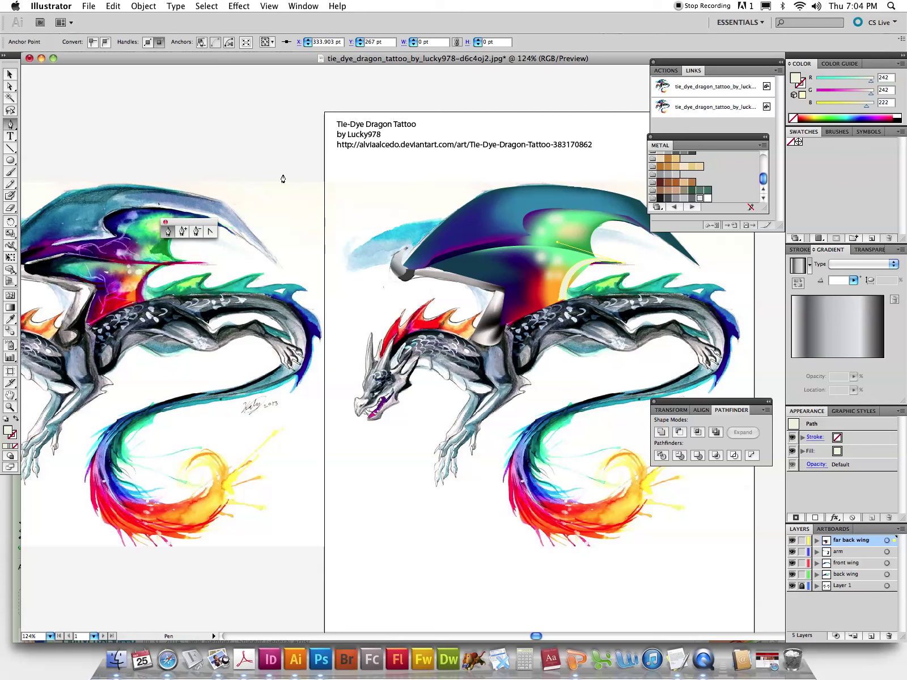
click(10, 319)
click(142, 293)
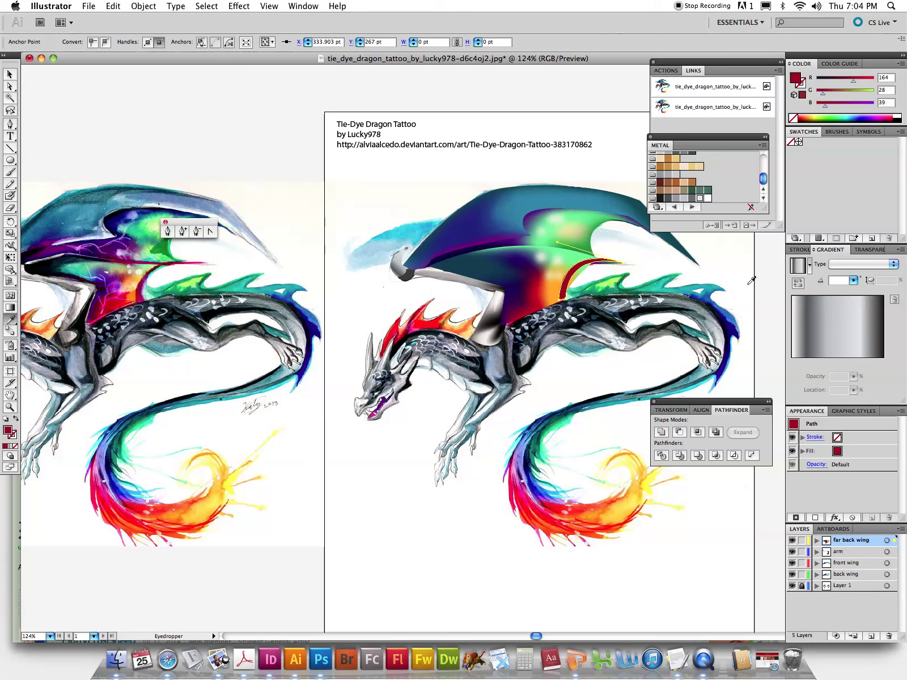
- Save the dark red and magenta colours as new swatches
click(871, 239)
click(519, 199)
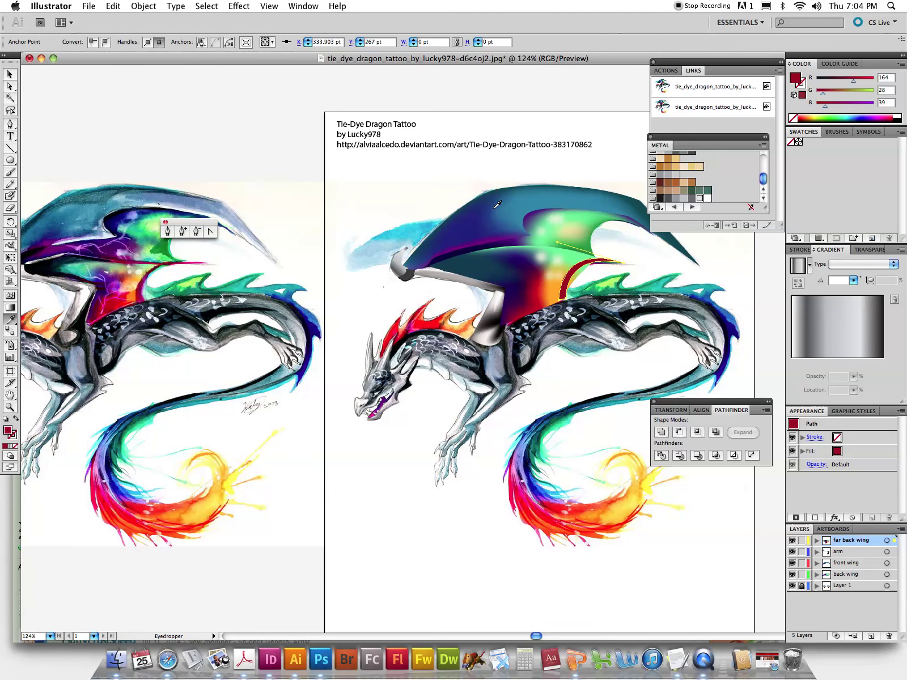
click(147, 296)
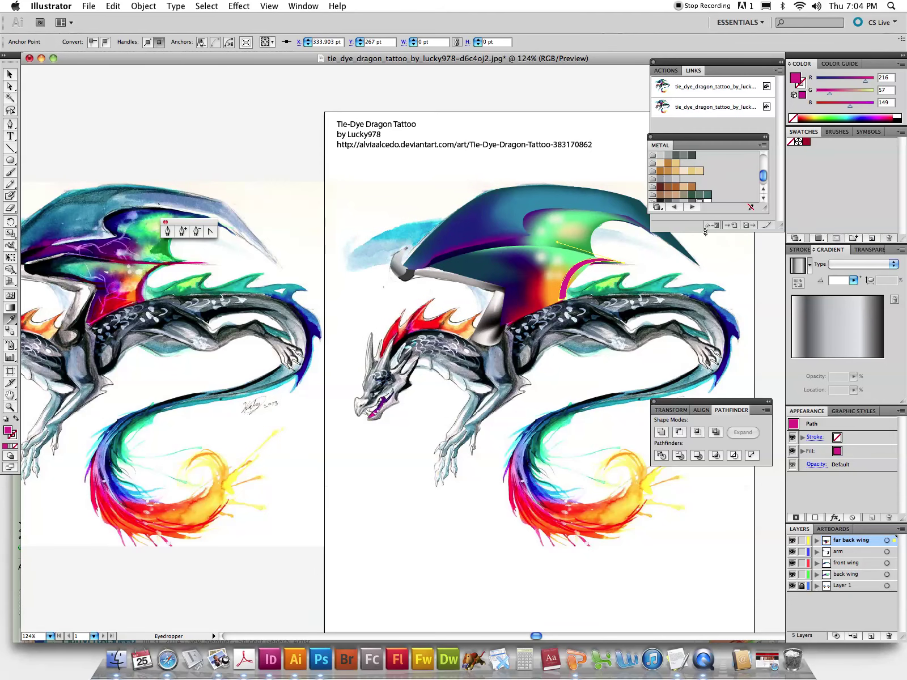
click(872, 239)
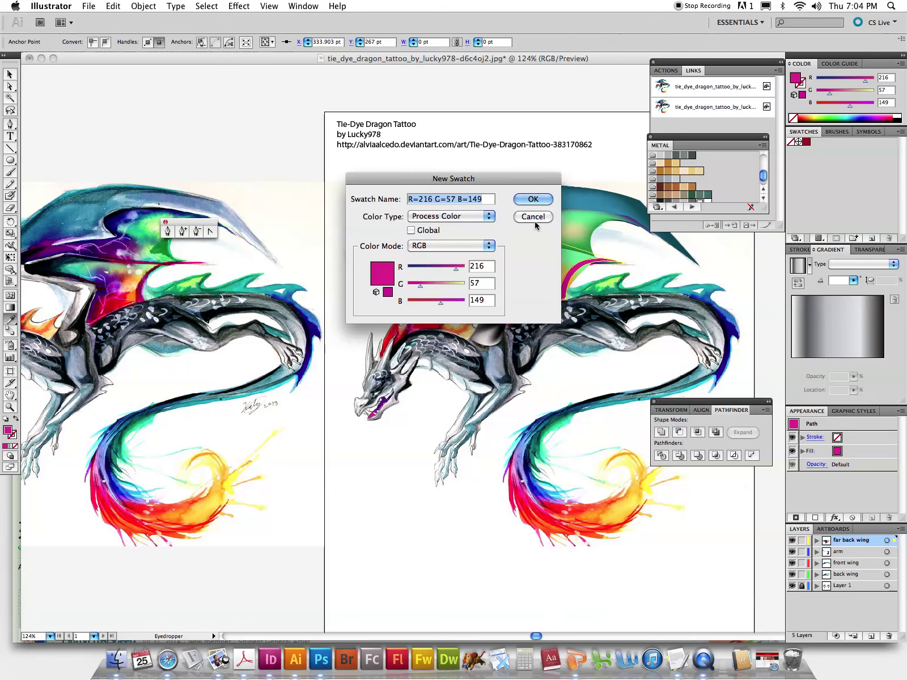
click(539, 200)
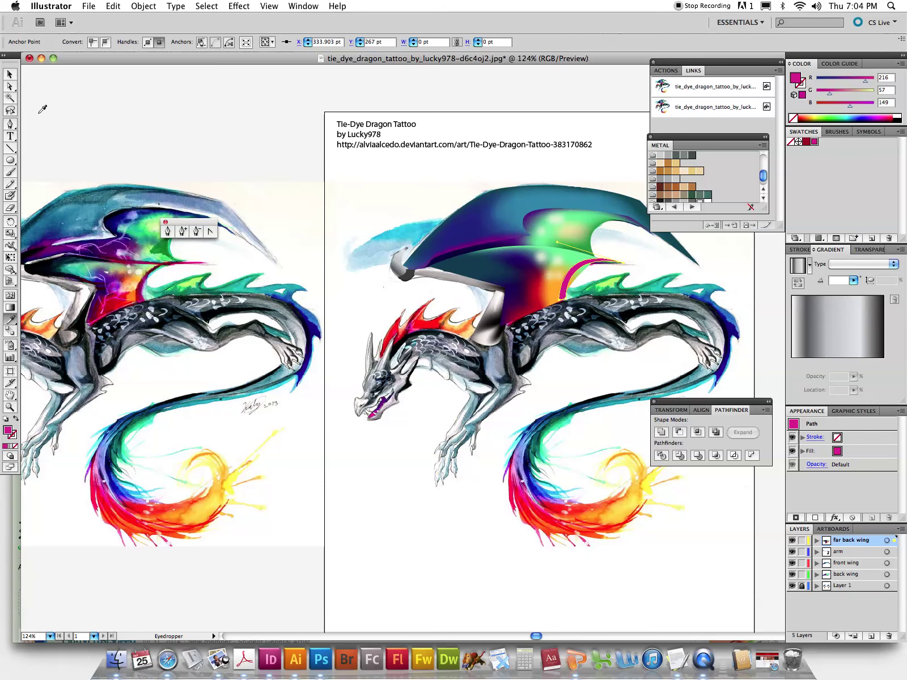
- Fill the bone with a short magenta-to-crimson linear gradient, then deselect it
drag(814, 145, 800, 359)
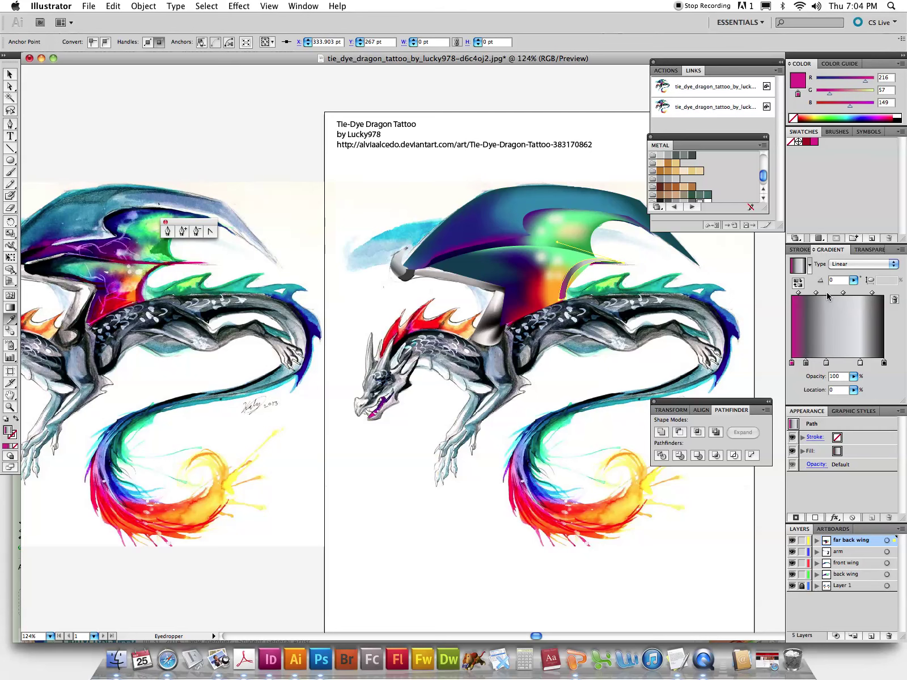
mouse_move(806, 362)
mouse_down()
mouse_move(806, 391)
mouse_move(827, 392)
mouse_move(862, 366)
mouse_move(864, 396)
mouse_up()
drag(810, 143, 884, 363)
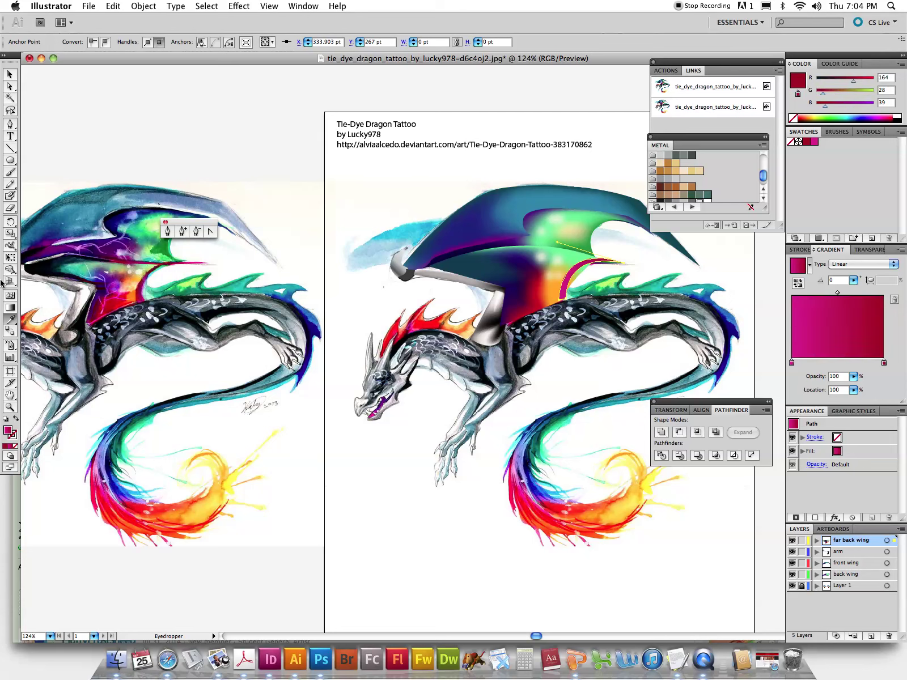
click(10, 306)
mouse_move(603, 270)
mouse_move(624, 282)
mouse_down()
mouse_move(604, 281)
mouse_move(604, 269)
mouse_up()
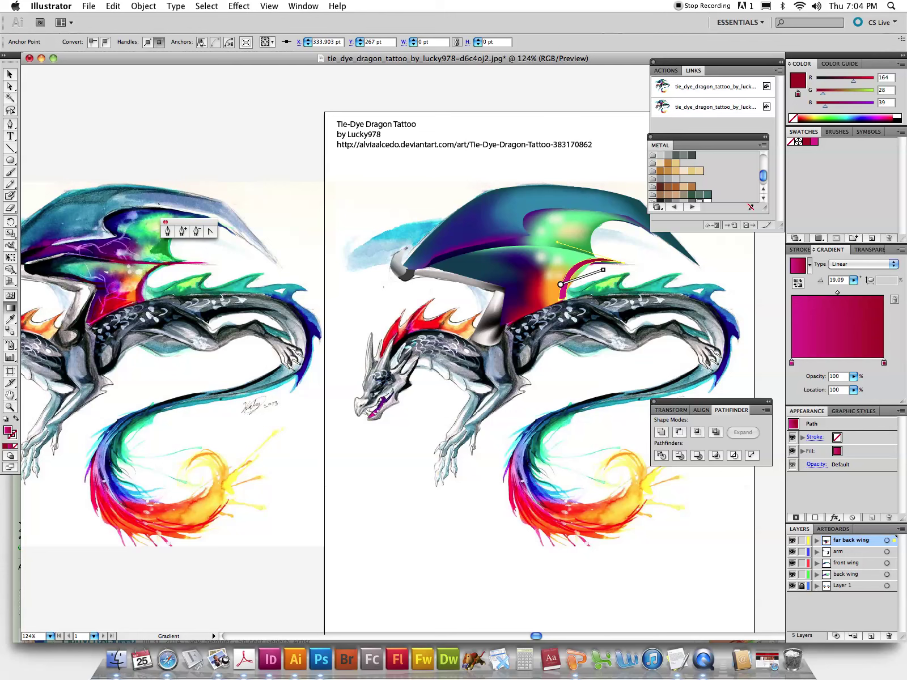
click(10, 75)
click(390, 206)
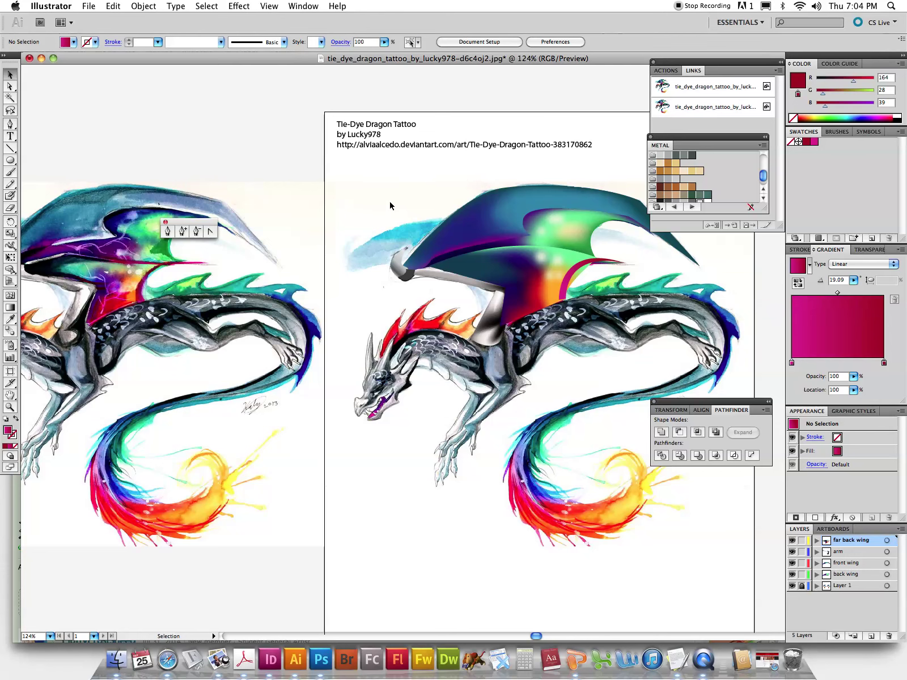
- Drag the magenta wing bone's bottom-anchor handles so its curve hugs the far wing's edge
key(z)
drag(531, 210, 625, 360)
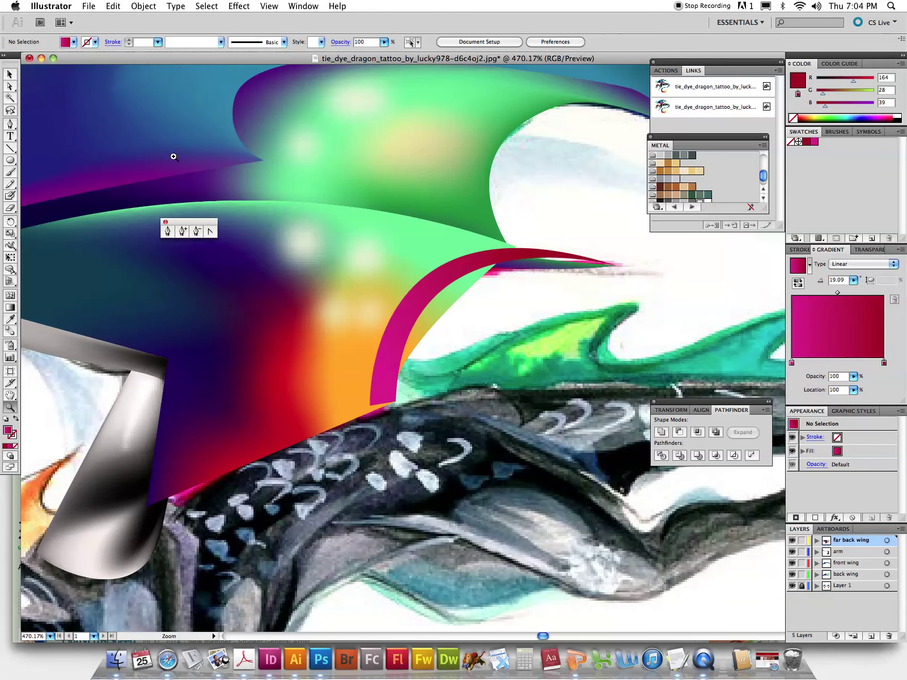
click(10, 86)
click(379, 406)
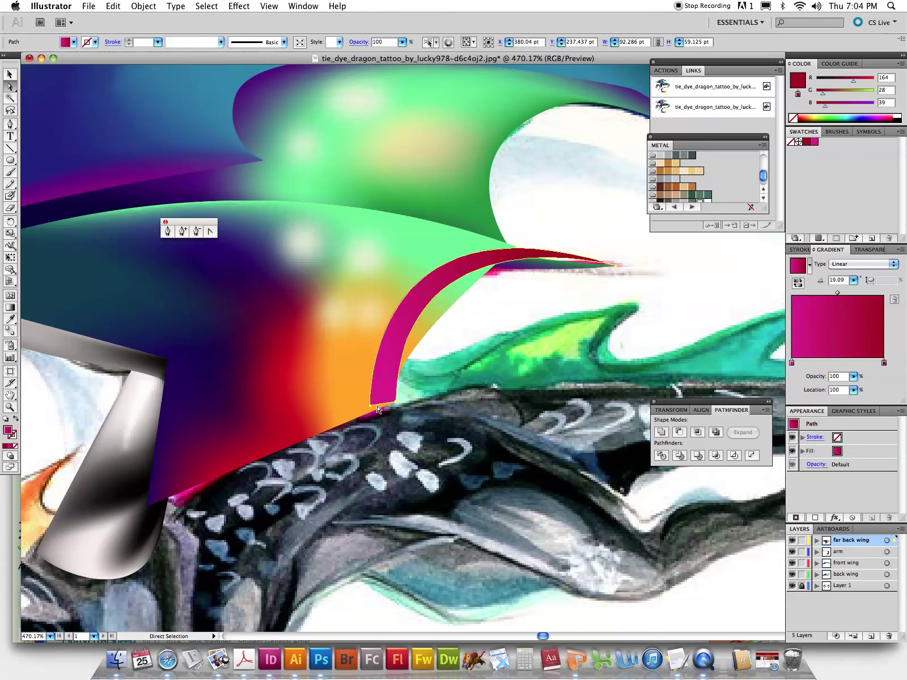
click(373, 409)
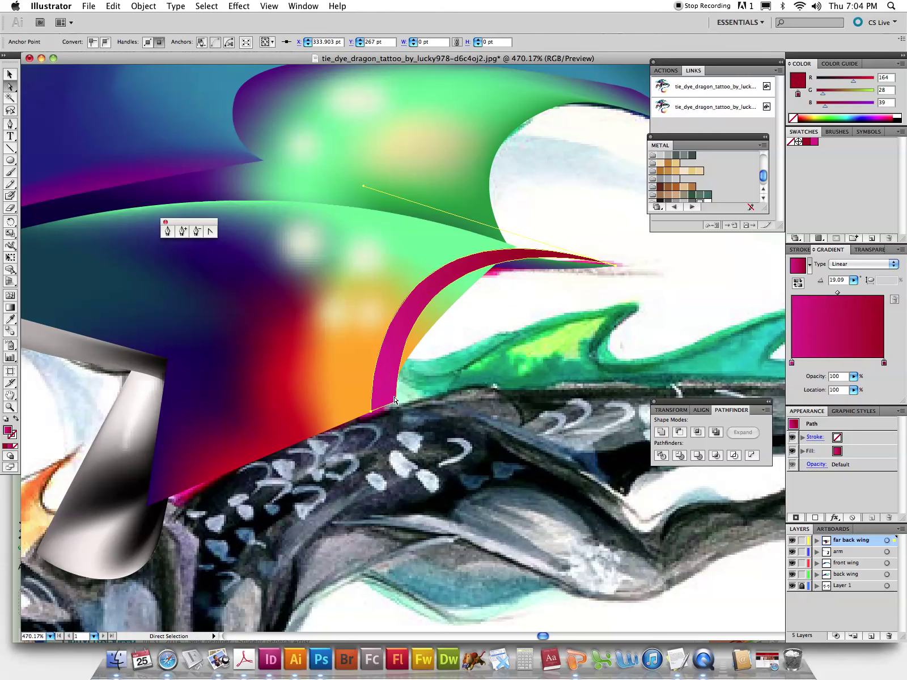
drag(363, 186, 417, 206)
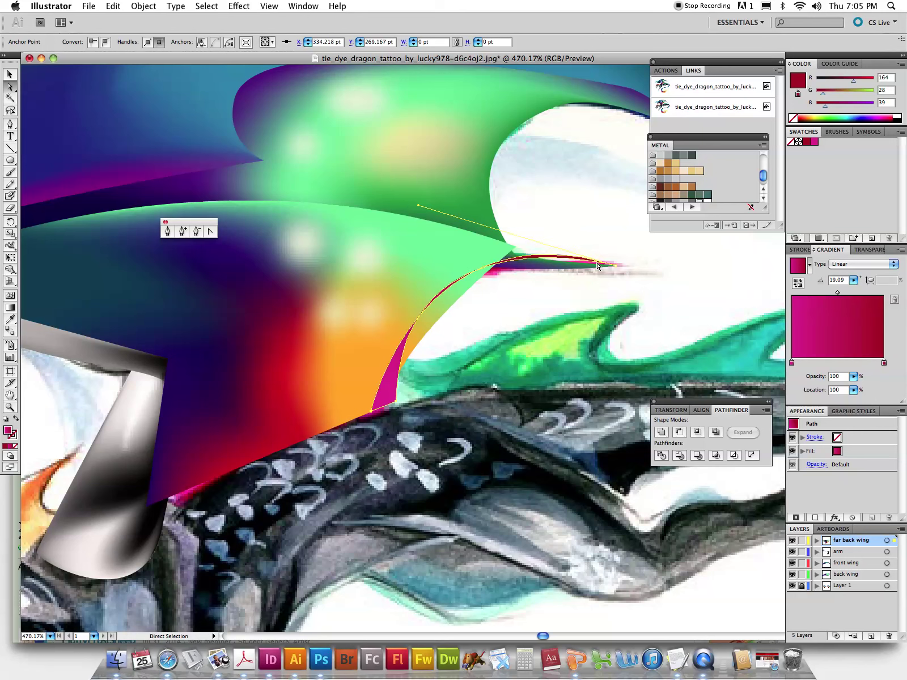
mouse_move(396, 401)
mouse_down()
mouse_move(399, 209)
mouse_move(445, 234)
mouse_up()
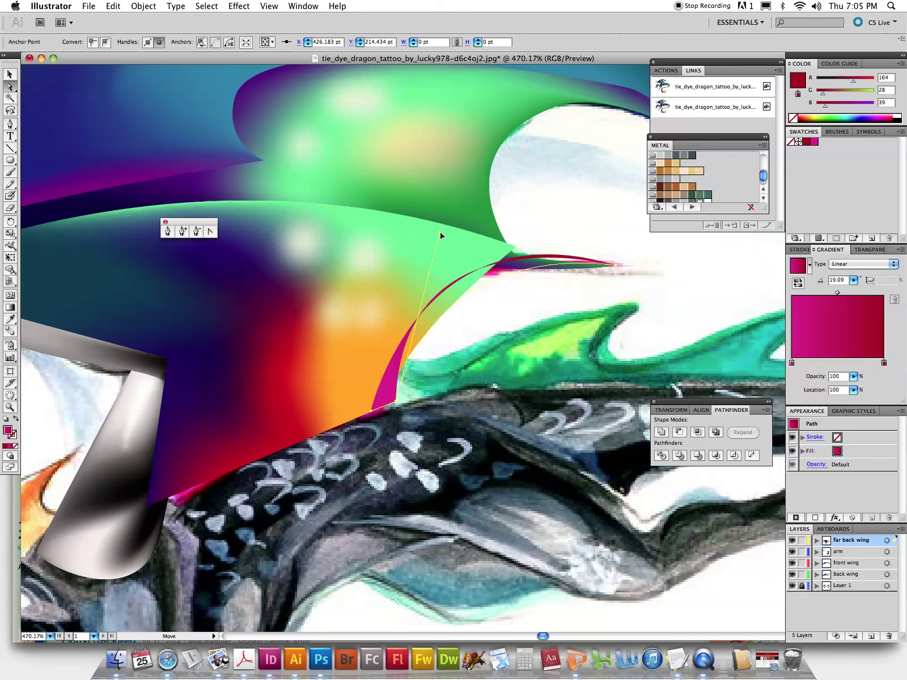
click(623, 235)
key(ctrl+0)
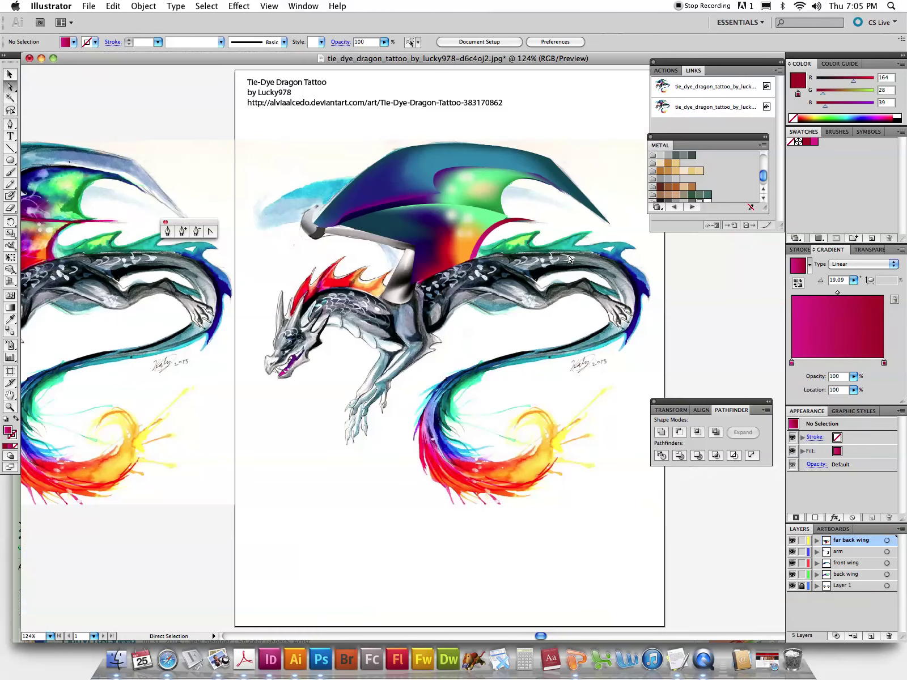
- Pen-draw a thin curved bone from the wing joint across the back wing and back
click(167, 230)
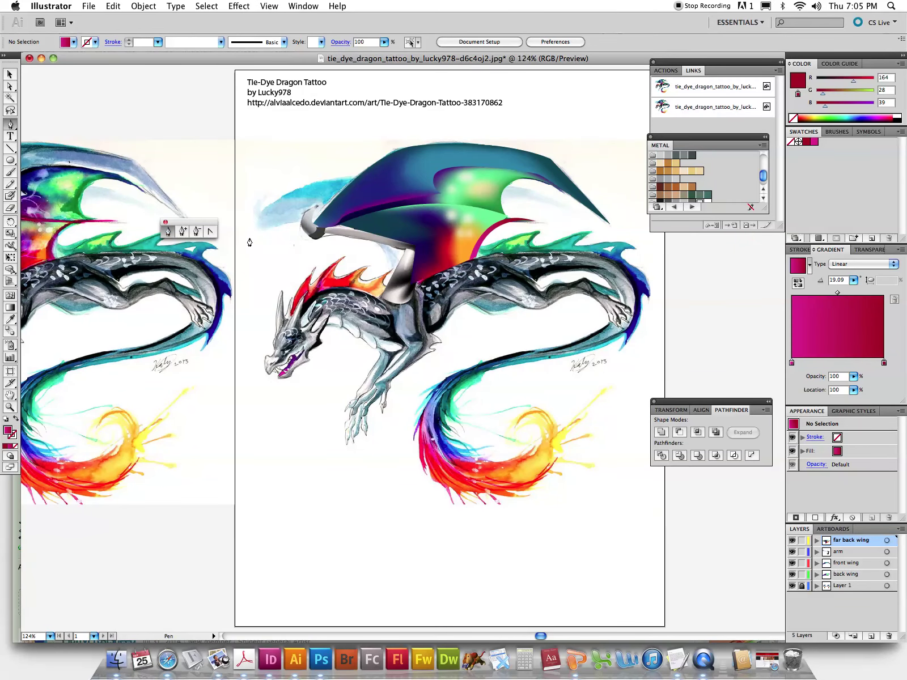
click(326, 229)
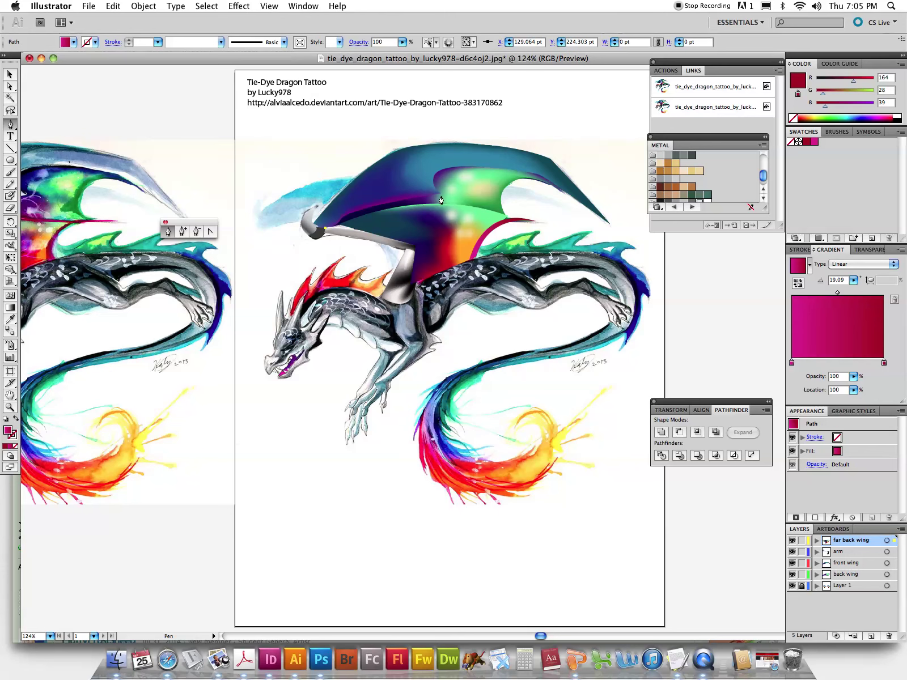
drag(534, 225, 671, 272)
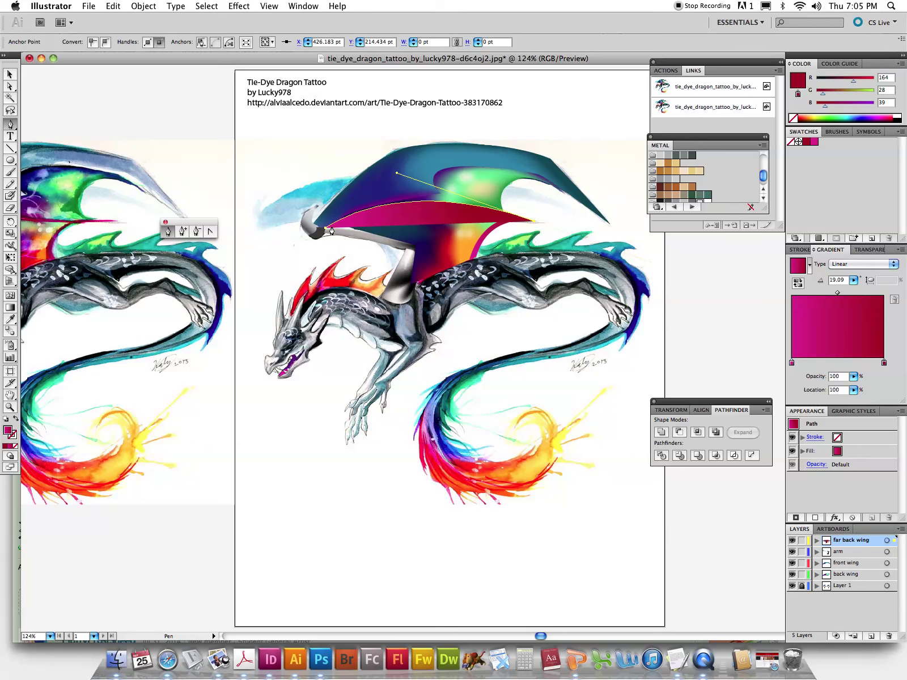
drag(332, 230, 237, 275)
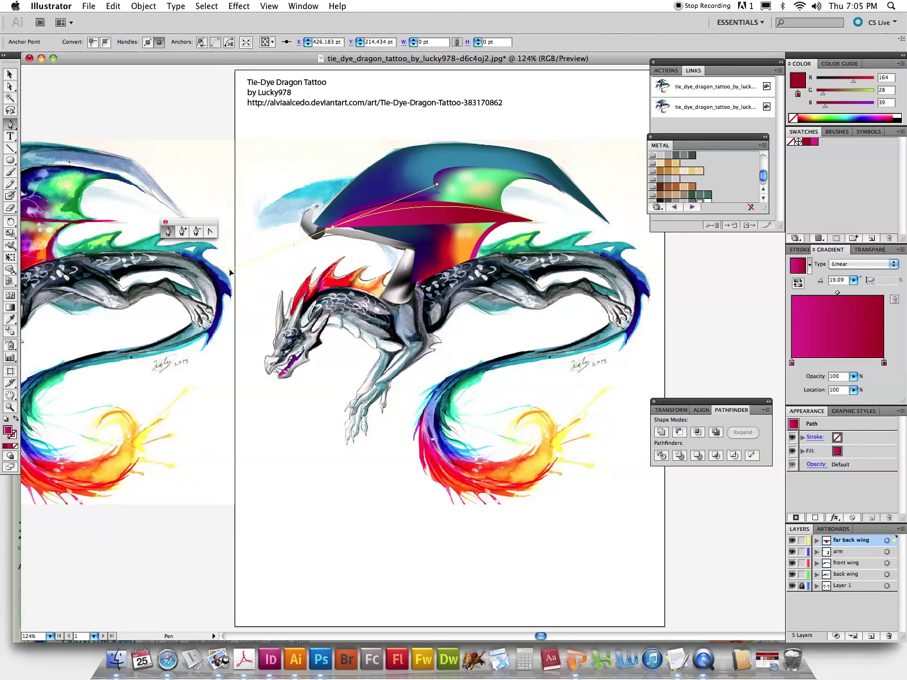
drag(236, 275, 248, 273)
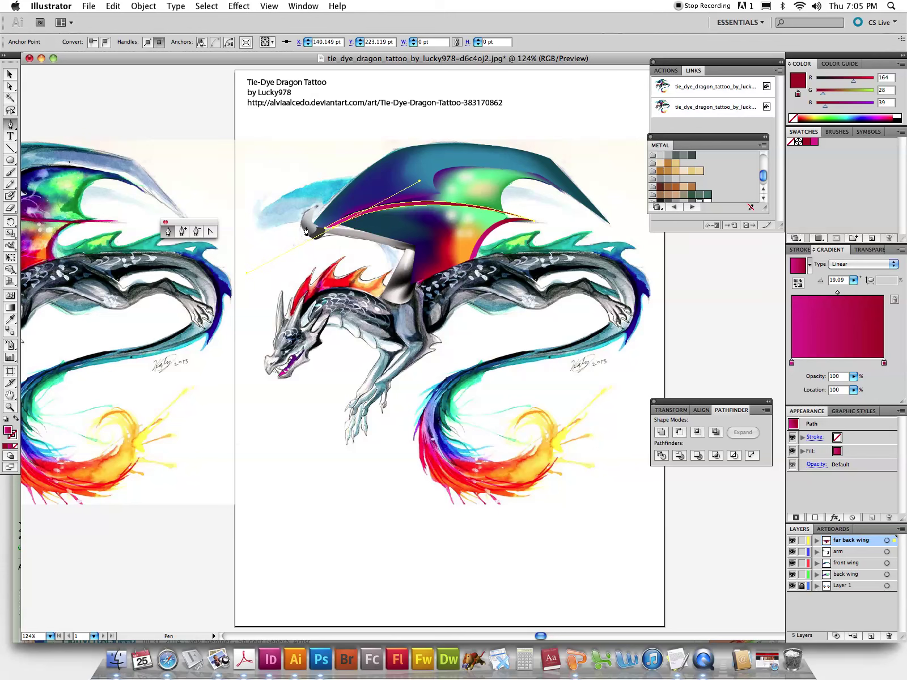
click(325, 229)
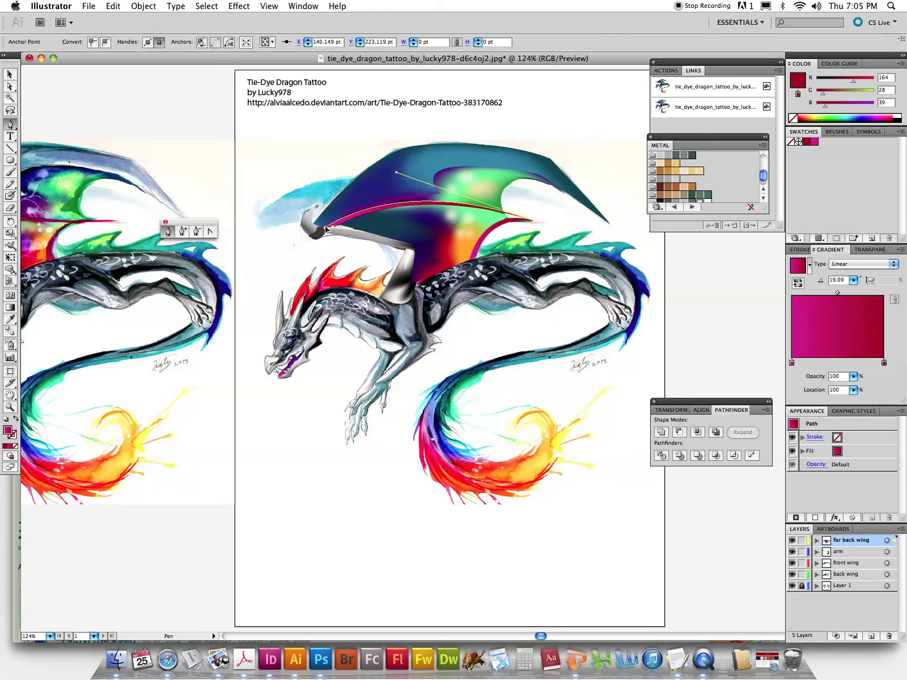
click(10, 74)
click(122, 139)
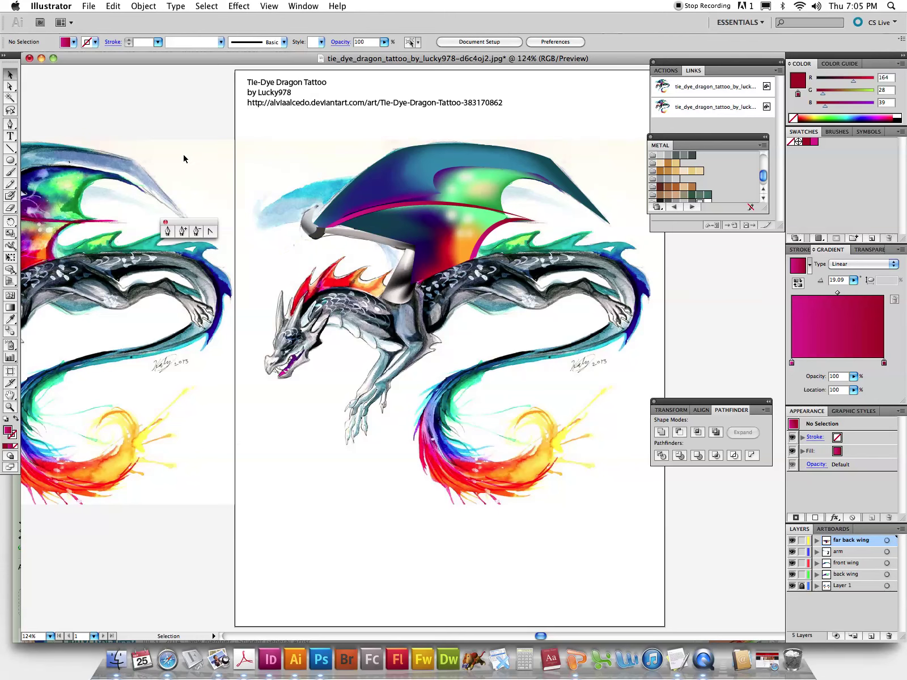
- Pen-draw a short closed bone shape with a curved tip on the wing
mouse_move(248, 193)
mouse_down()
mouse_move(277, 229)
mouse_move(374, 273)
mouse_up()
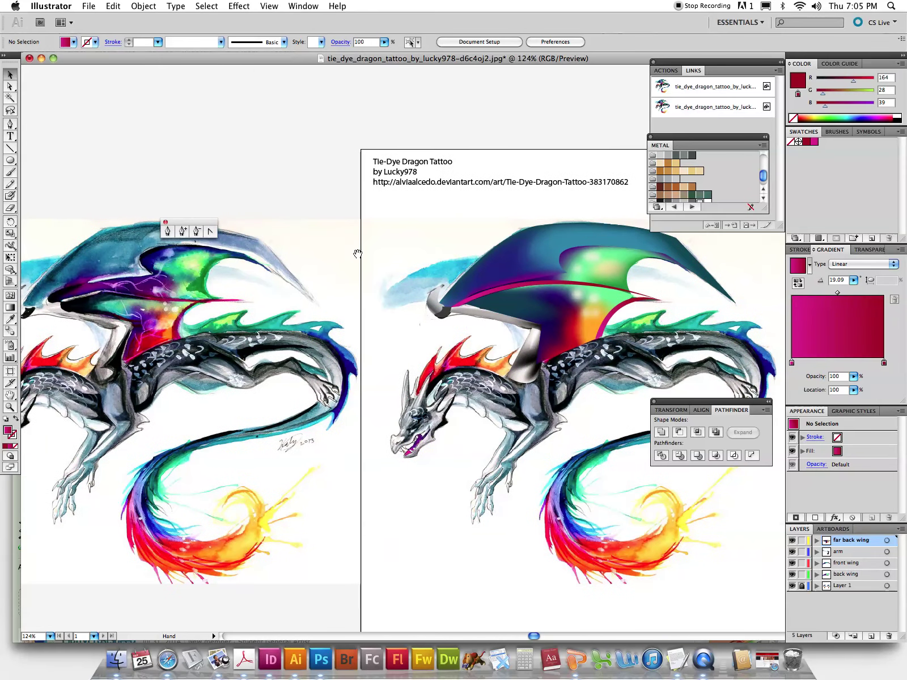
click(10, 123)
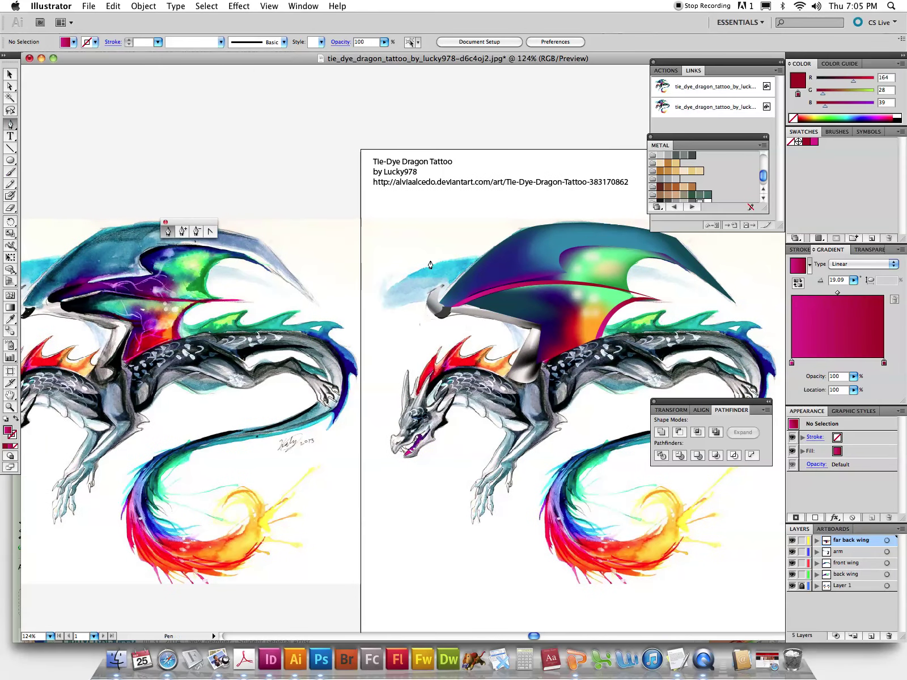
click(491, 286)
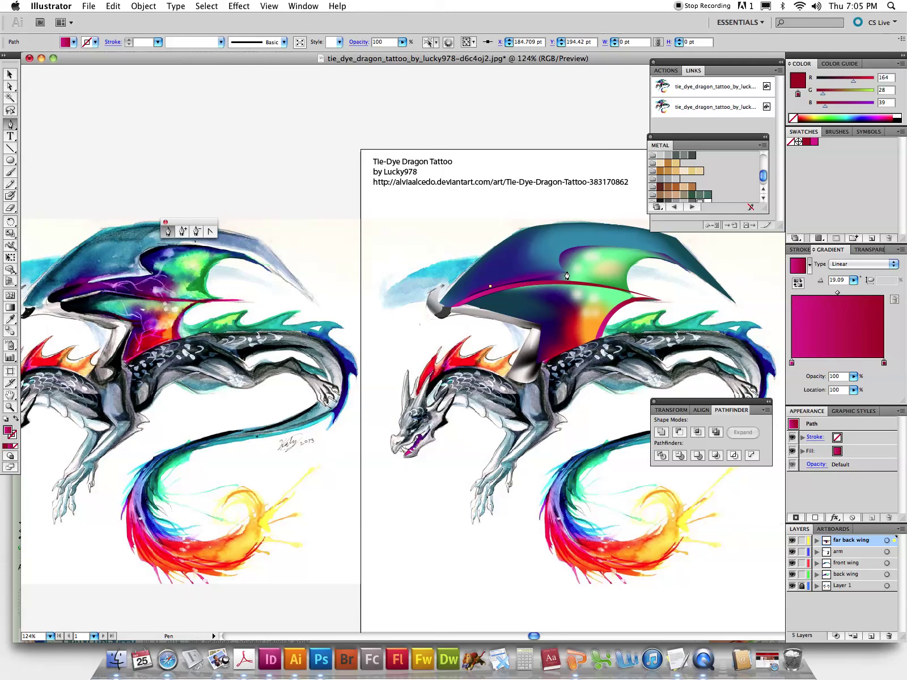
click(568, 275)
drag(561, 250, 574, 240)
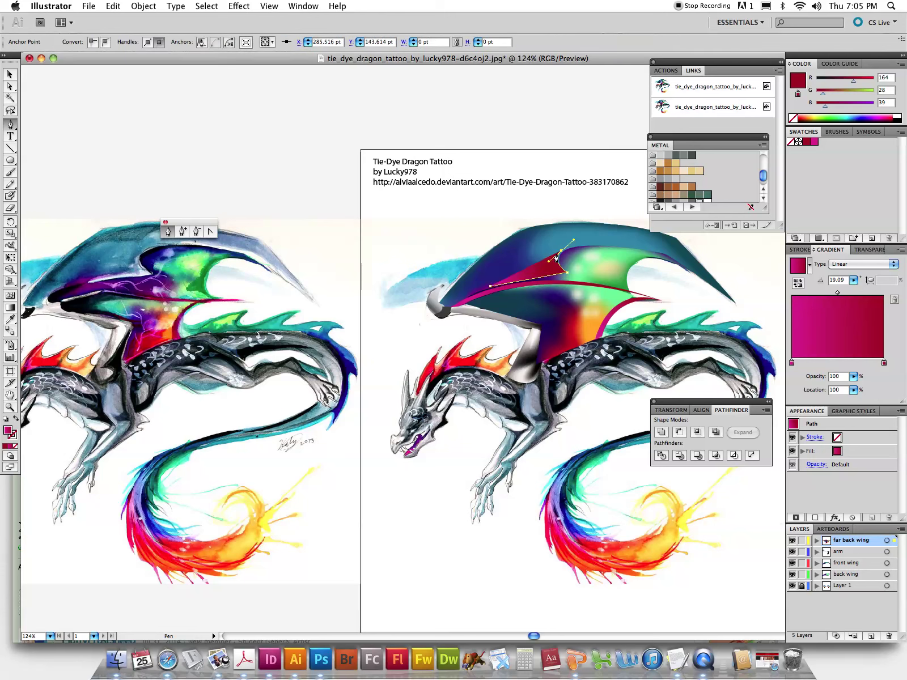
click(554, 274)
click(491, 286)
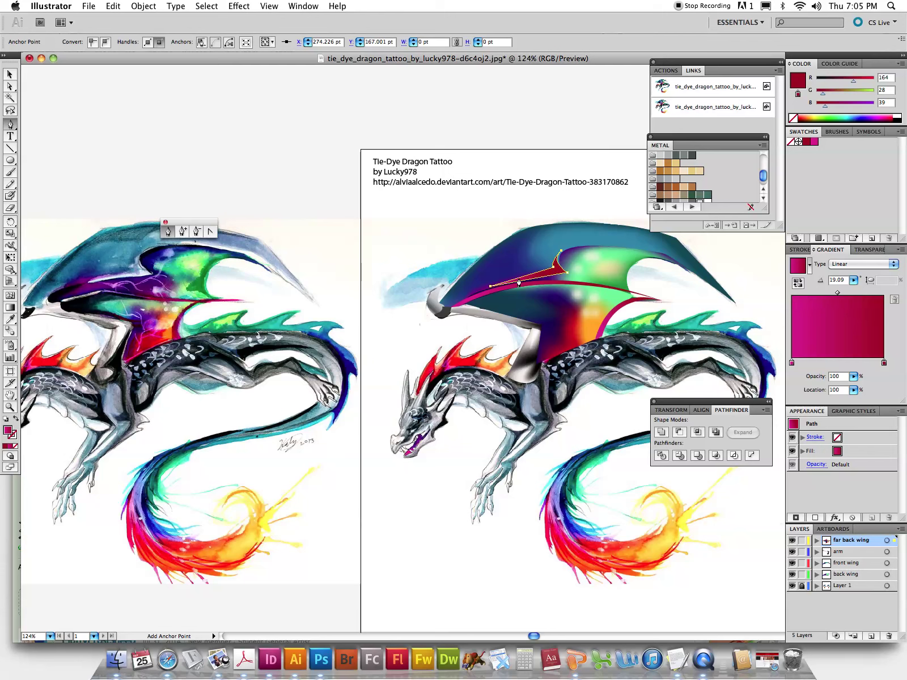
- Draw a bone along the wing's upper edge extending out to the wing tip
click(606, 245)
drag(664, 251, 678, 263)
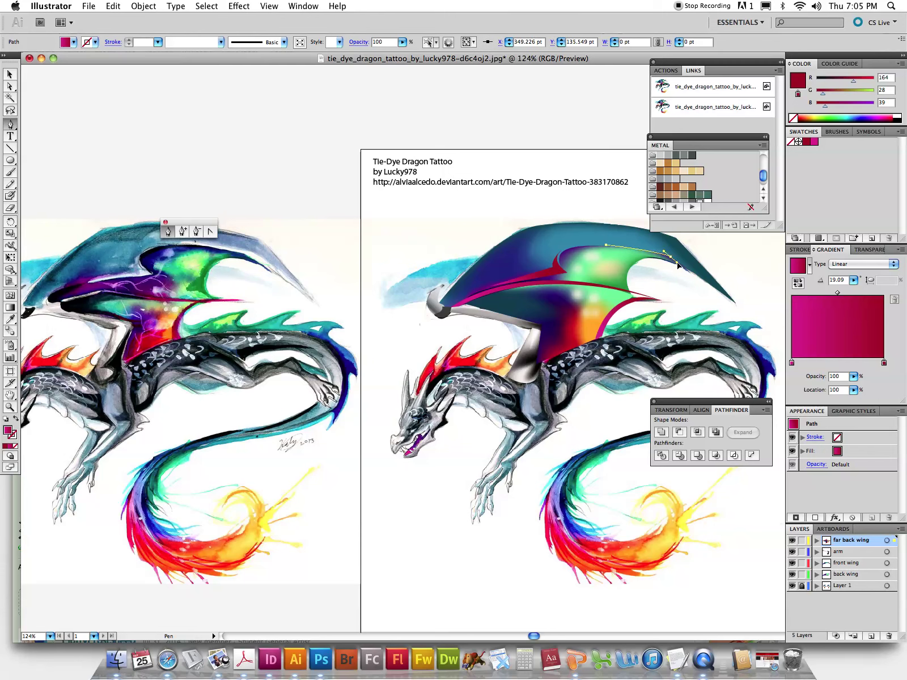
click(732, 299)
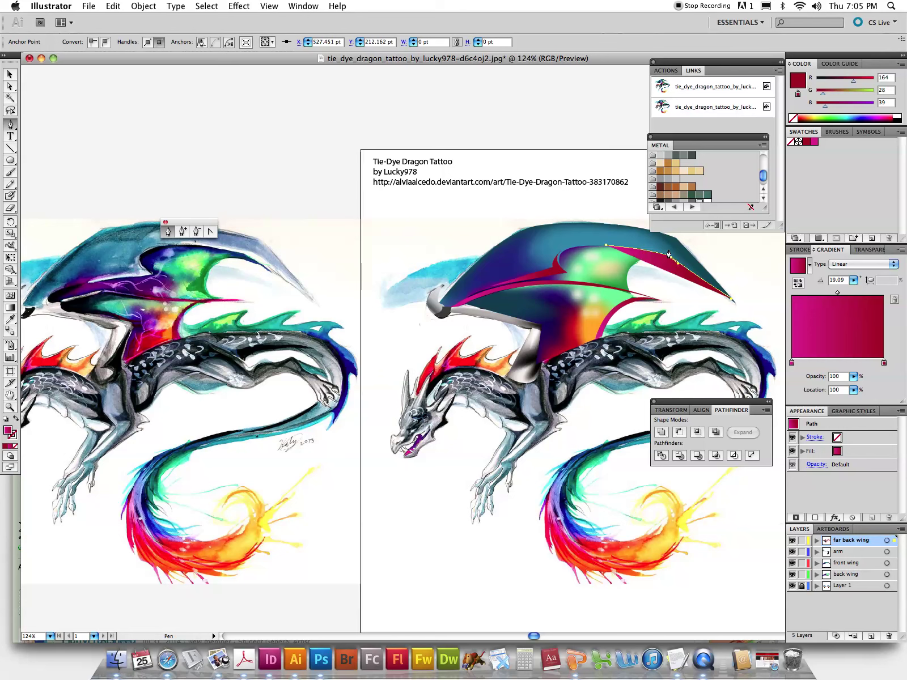
key(ctrl+z)
key(ctrl+shift+z)
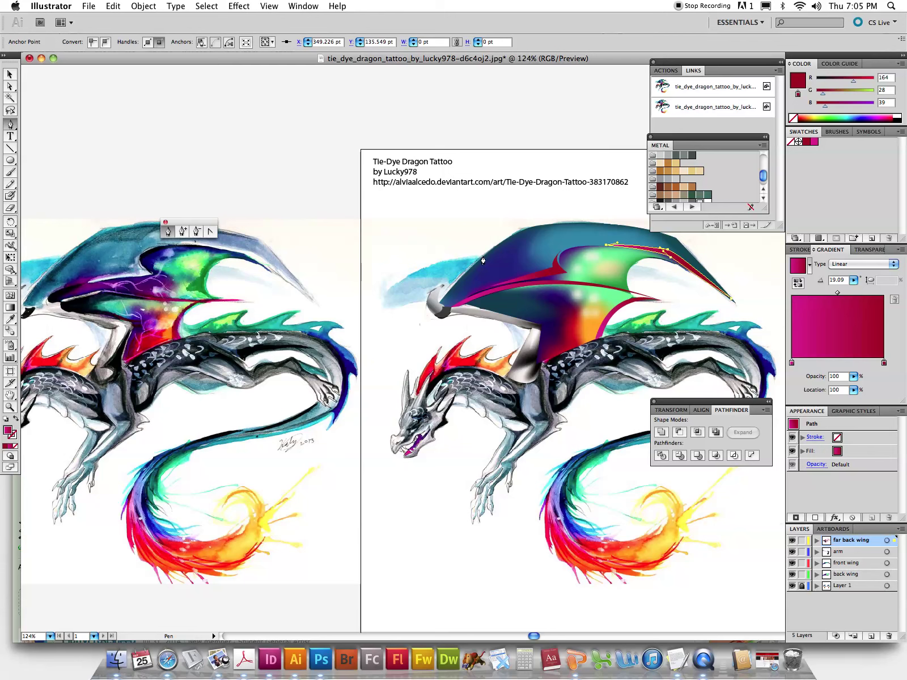
ctrl+click(432, 267)
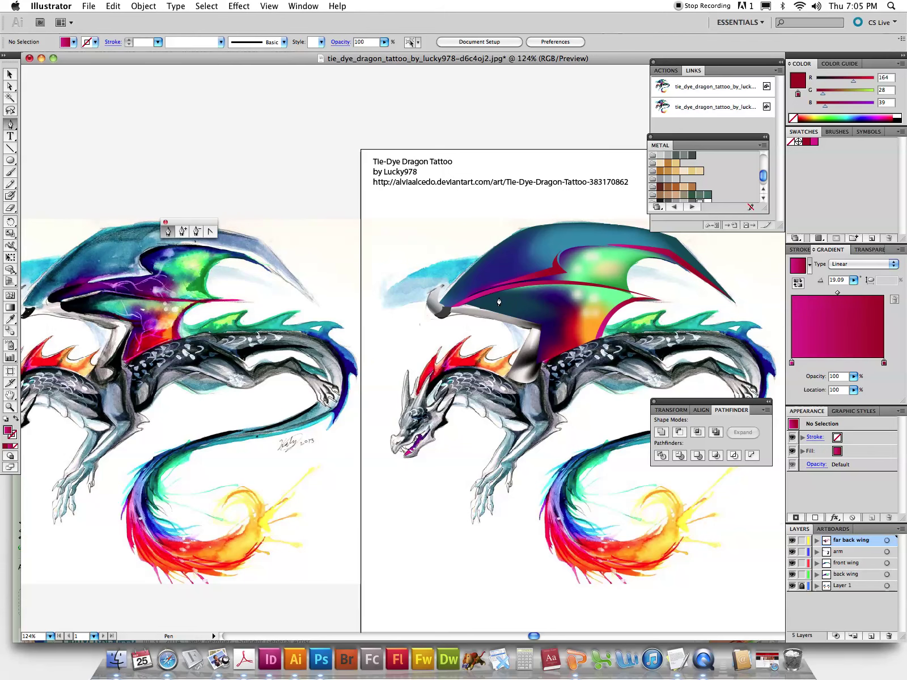
- Draw a bone along the lower wing edge and select the wing-edge path
click(466, 307)
drag(544, 284, 582, 283)
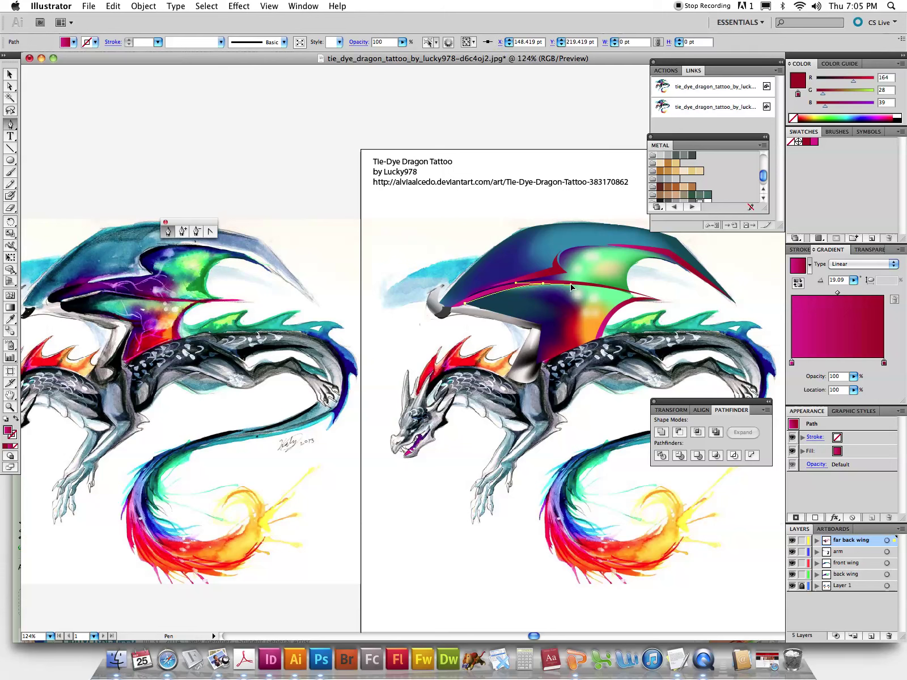
click(543, 283)
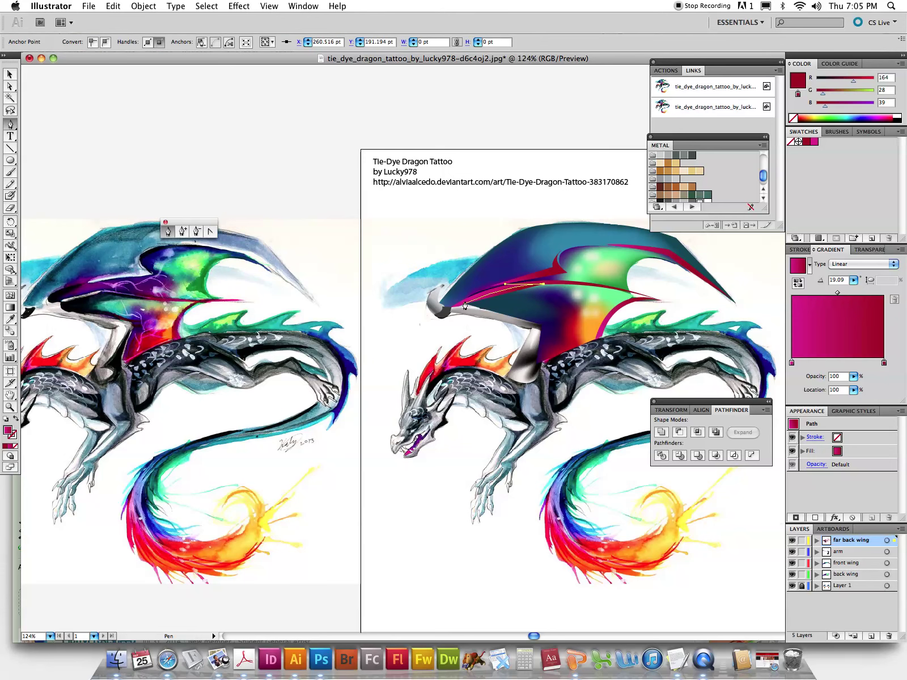
drag(456, 309, 420, 327)
click(452, 309)
click(465, 308)
click(10, 74)
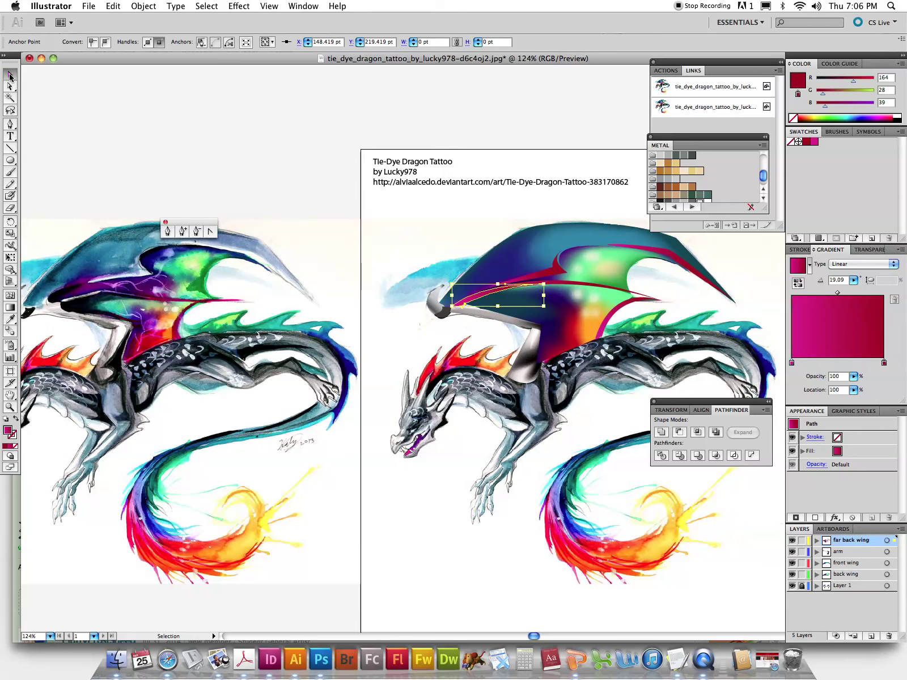
click(552, 273)
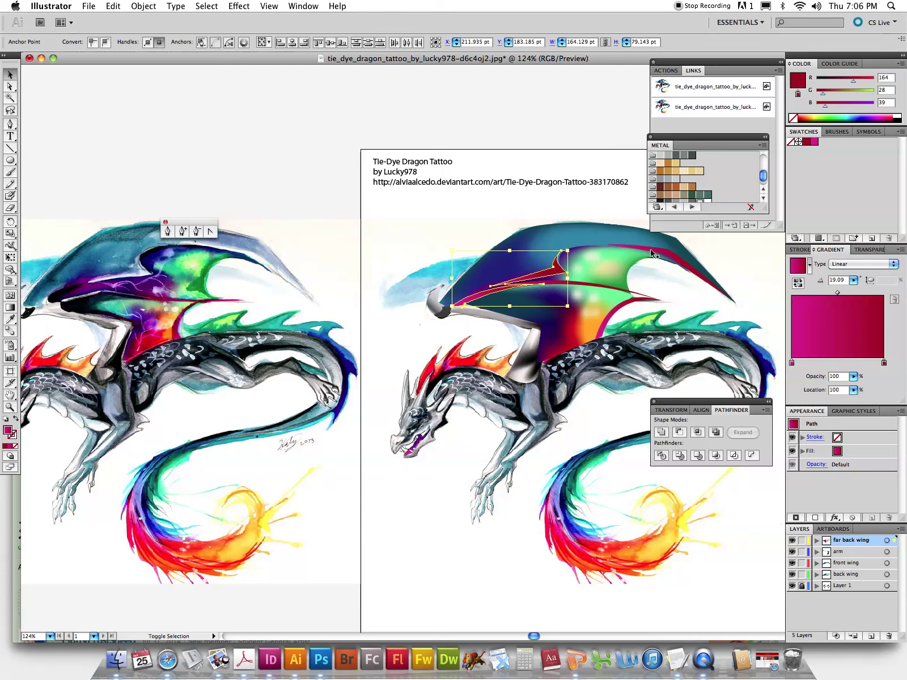
click(10, 320)
- Fill the wing-edge shape with sampled light blue and apply a Gaussian Blur
click(133, 271)
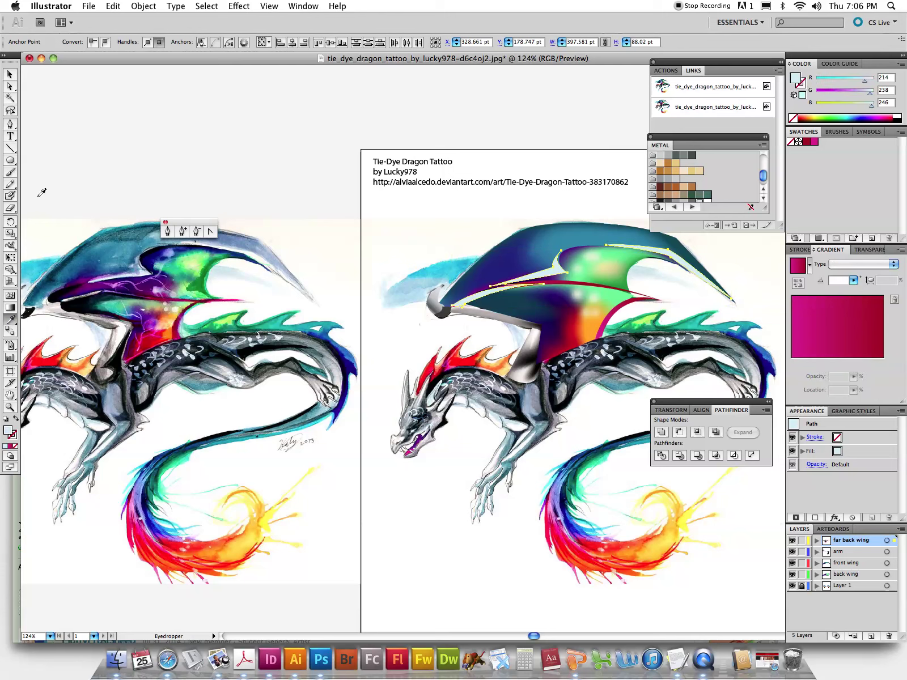
click(10, 75)
click(241, 9)
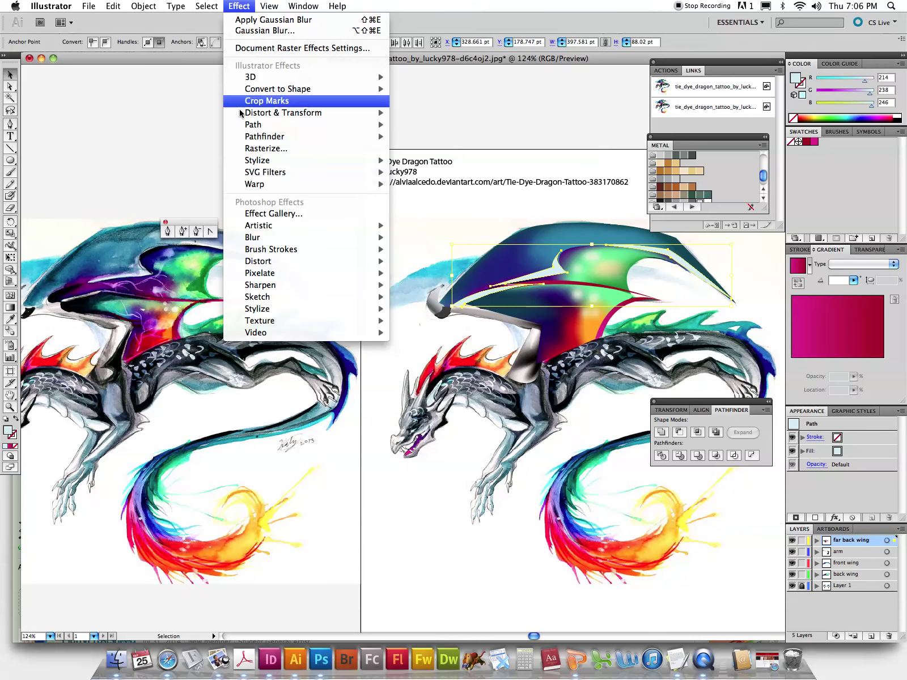
click(424, 237)
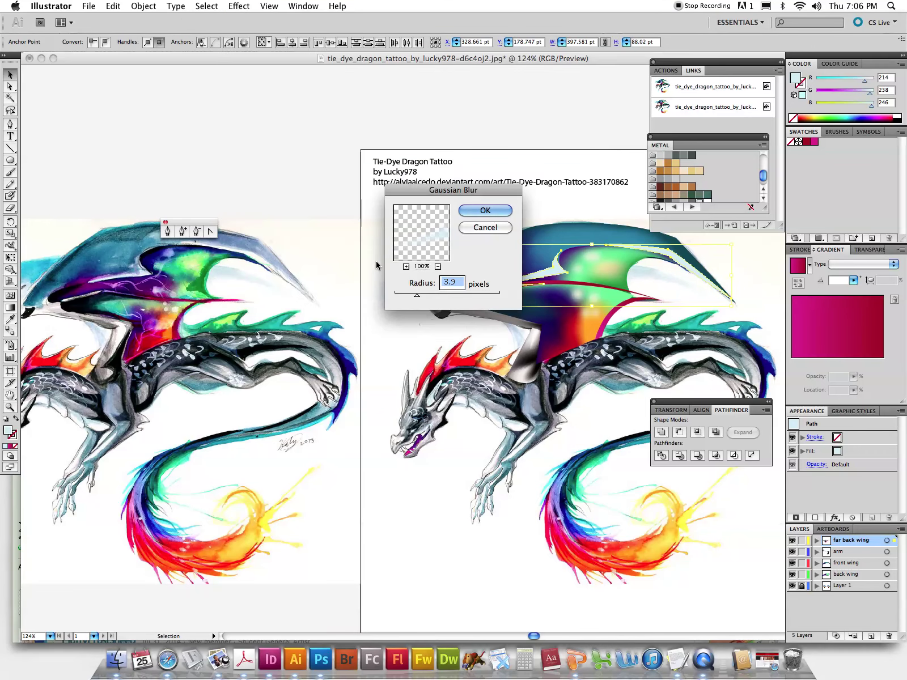
drag(414, 296, 406, 298)
click(479, 210)
click(315, 175)
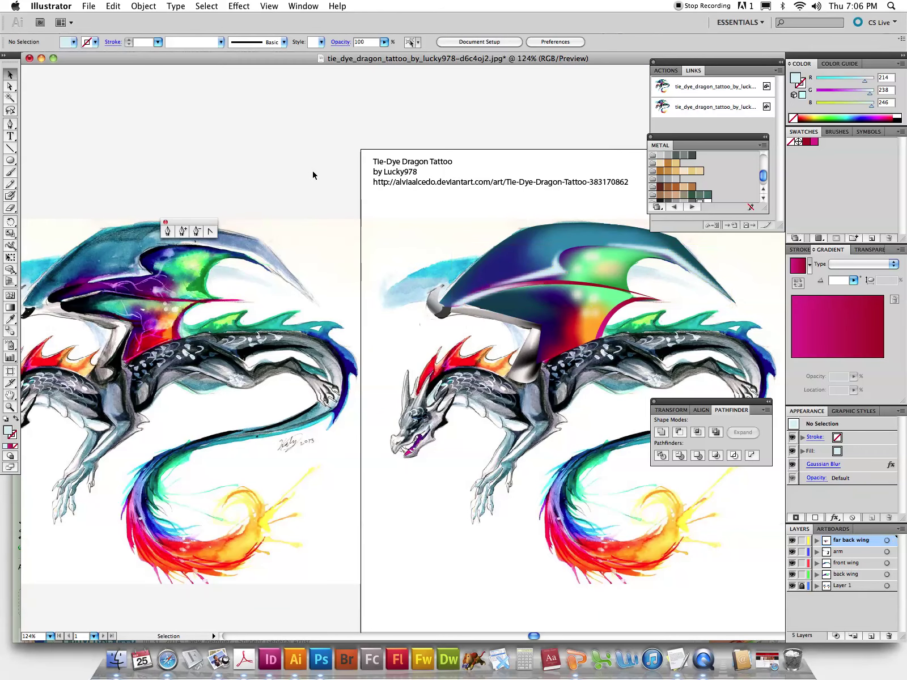
- Apply a second Gaussian Blur of about 1 pixel to the highlight
click(515, 301)
click(233, 8)
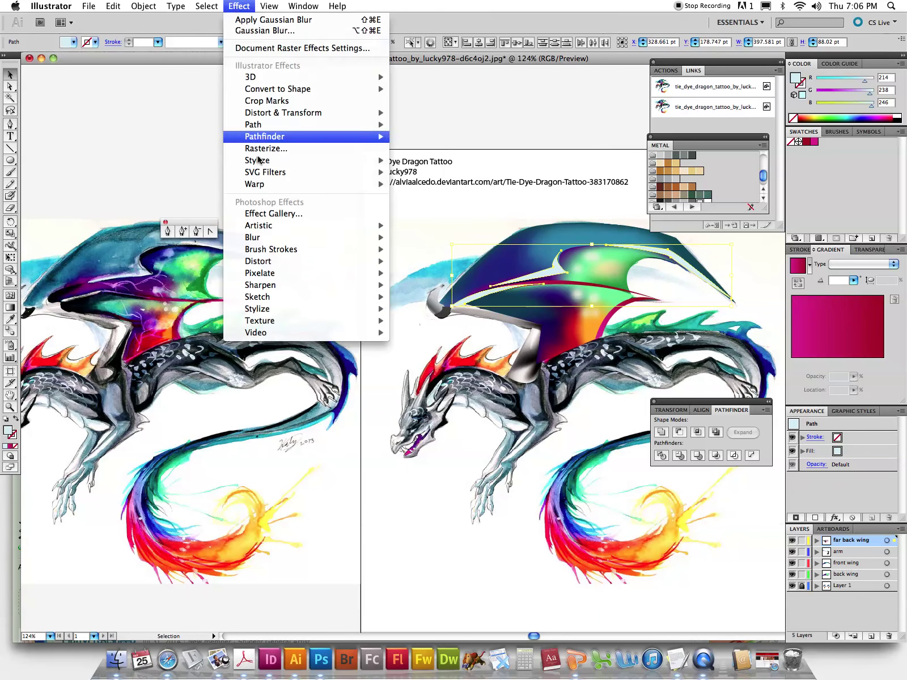
click(407, 238)
drag(409, 295, 401, 299)
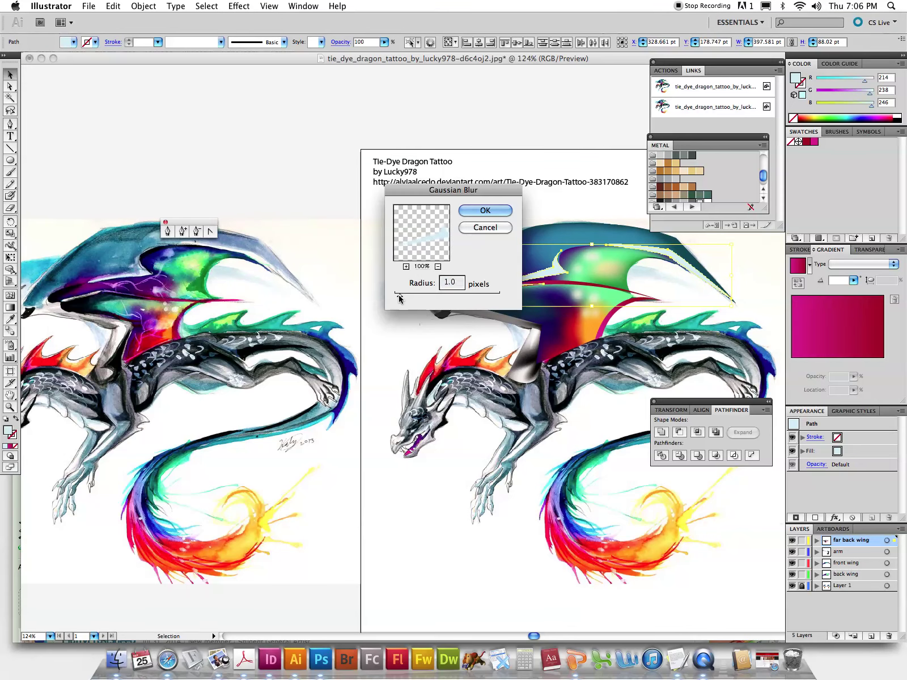
click(475, 210)
click(349, 208)
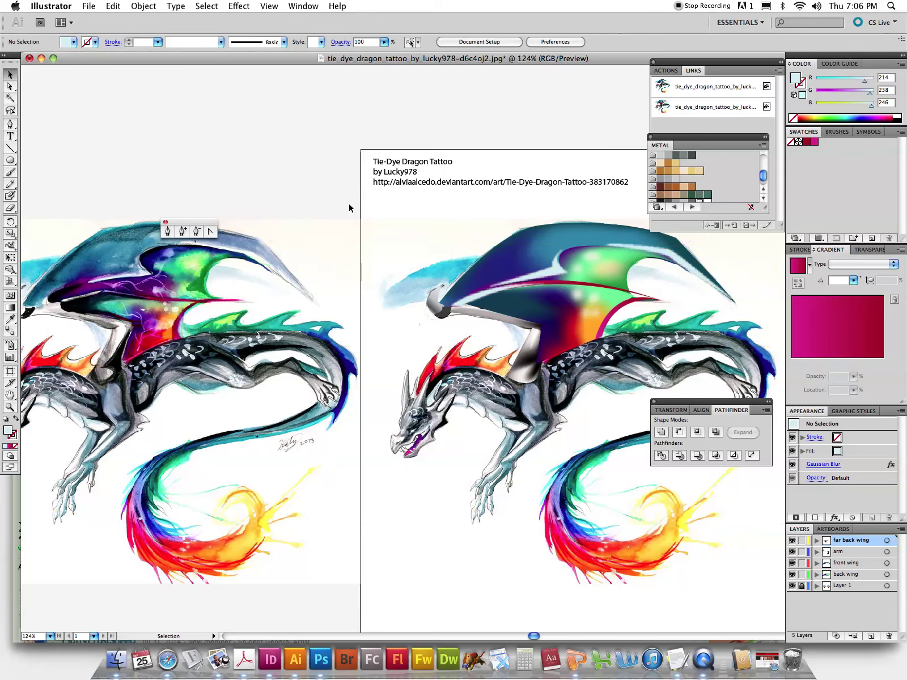
scroll(349, 208, right, 5)
scroll(349, 208, down, 3)
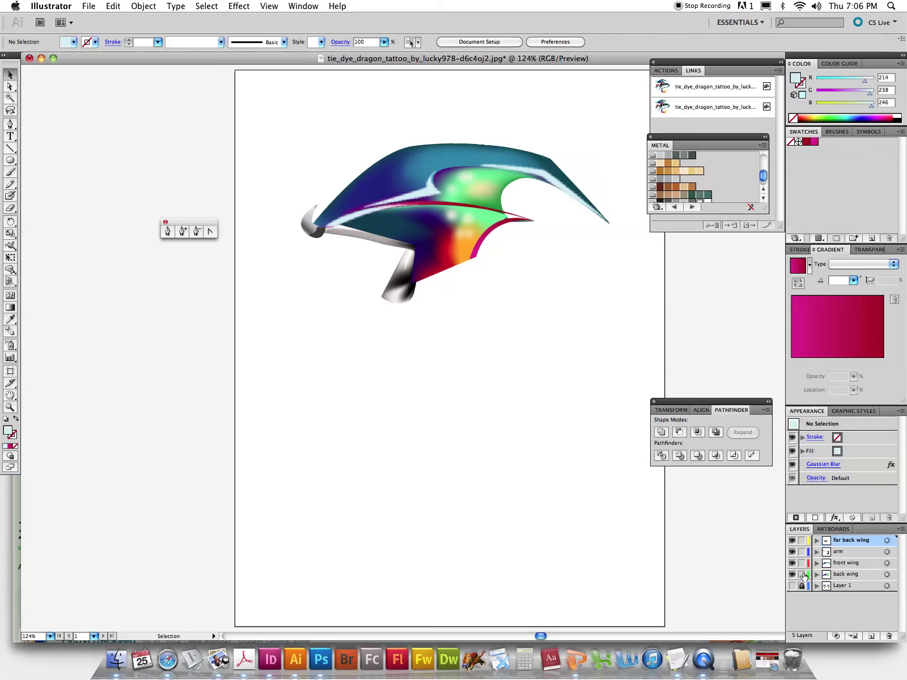
click(793, 587)
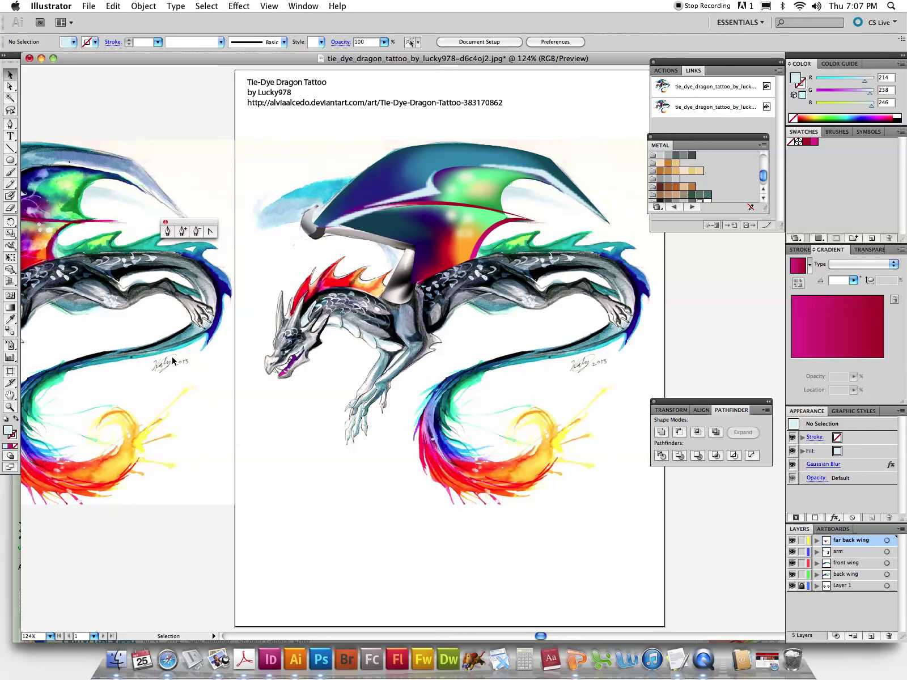
- Zoom into the head and start its Pen outline from the chin over the snout and forehead
click(10, 407)
drag(214, 257, 429, 427)
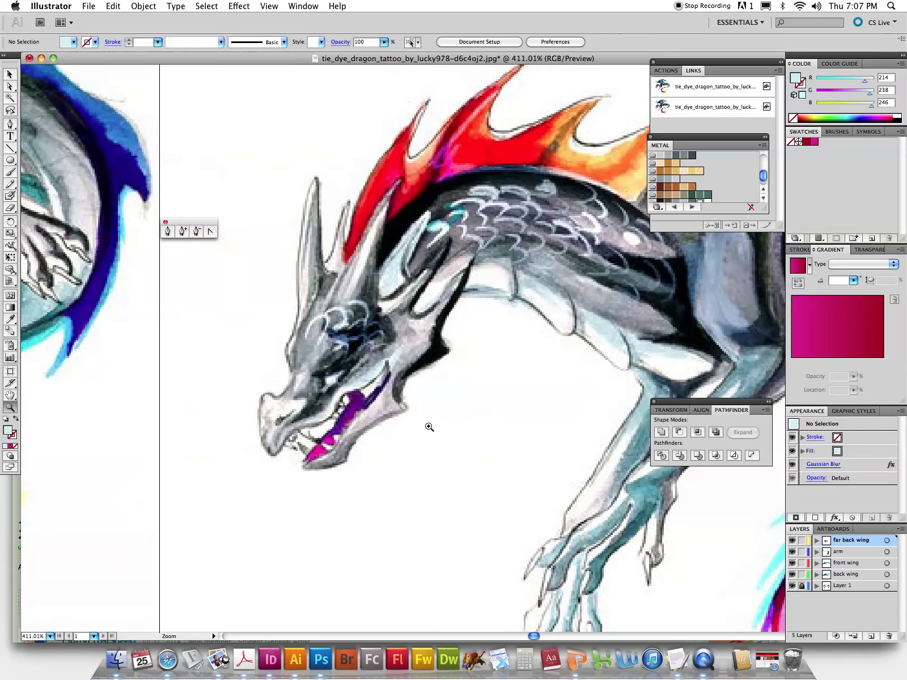
click(167, 232)
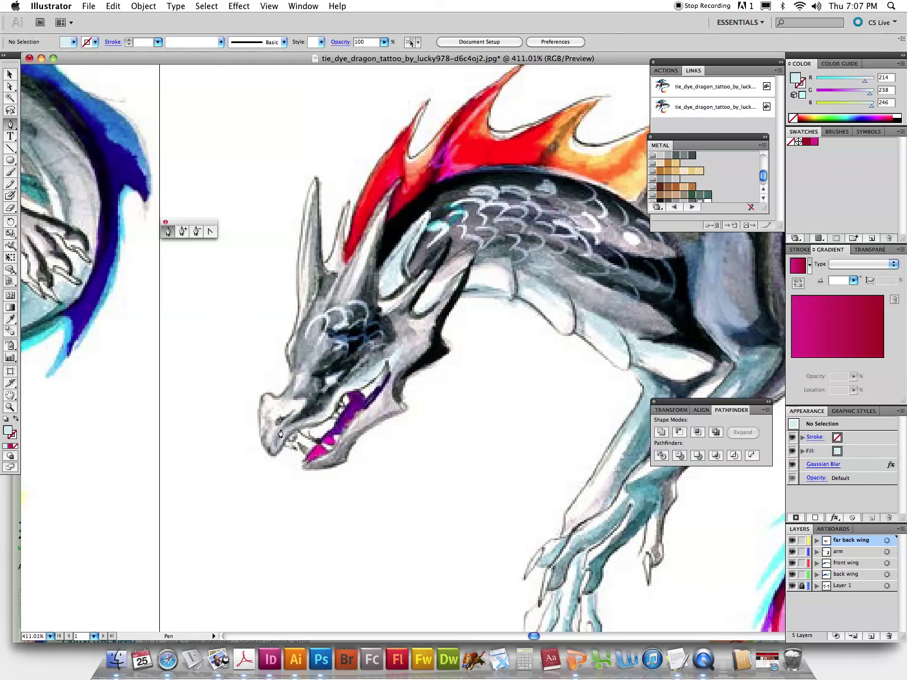
click(271, 460)
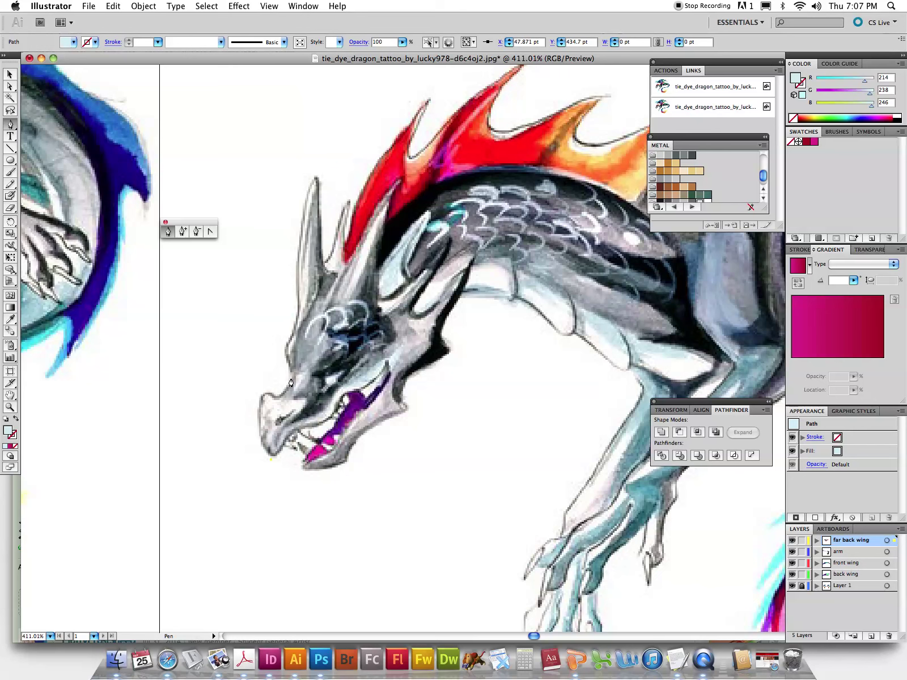
drag(294, 374, 343, 324)
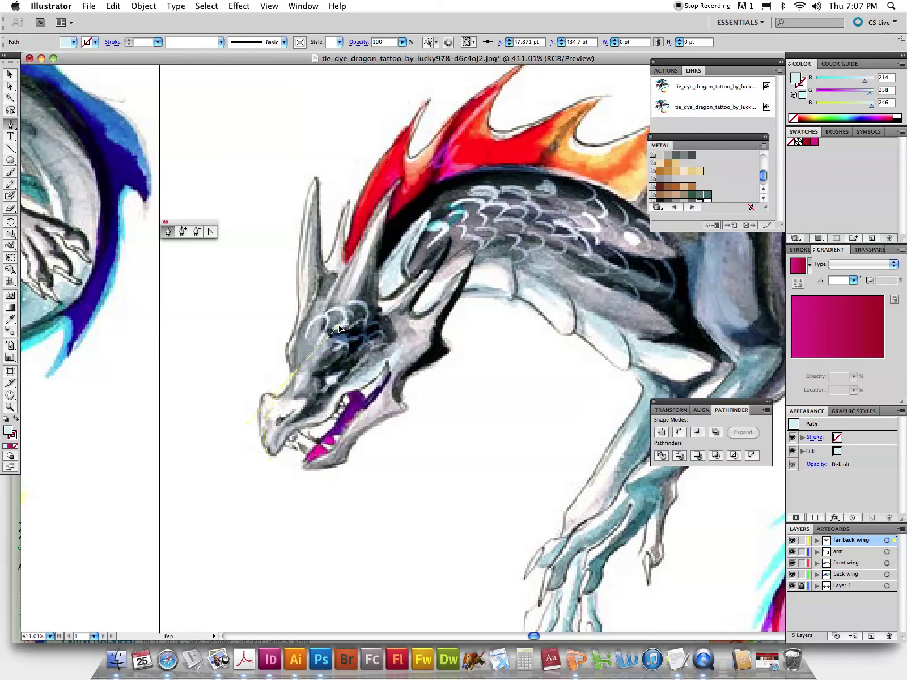
click(293, 379)
drag(327, 273, 389, 187)
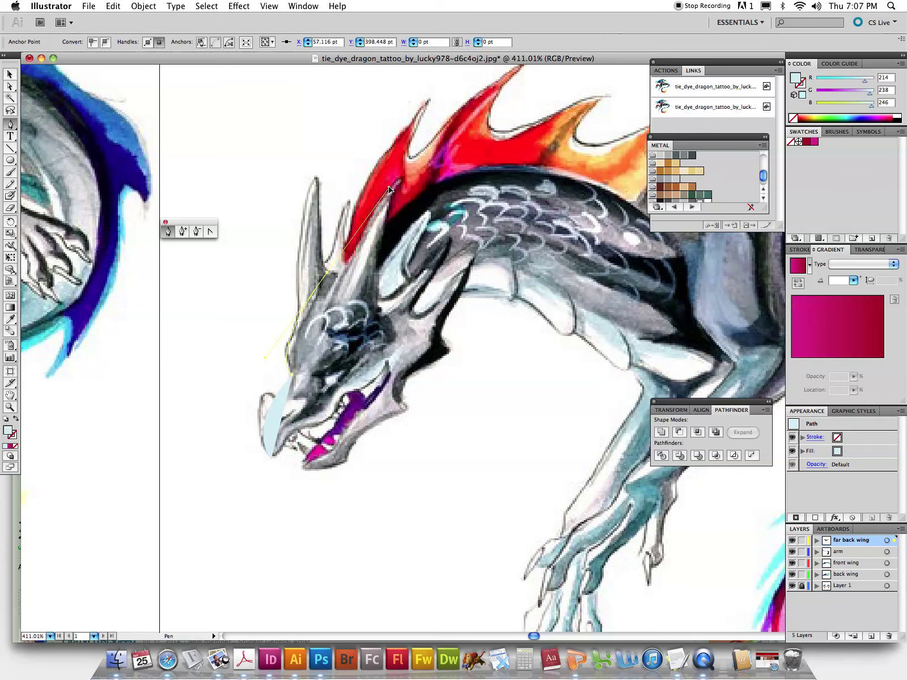
click(327, 274)
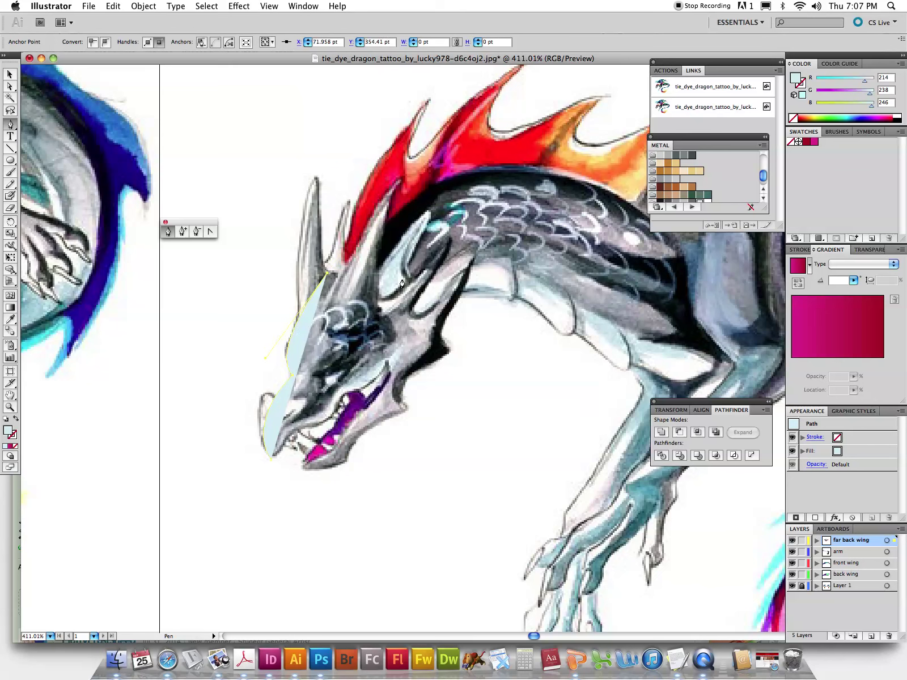
- Finish the head outline around the back of the head and along the jaw, closing at the snout
drag(404, 286, 429, 326)
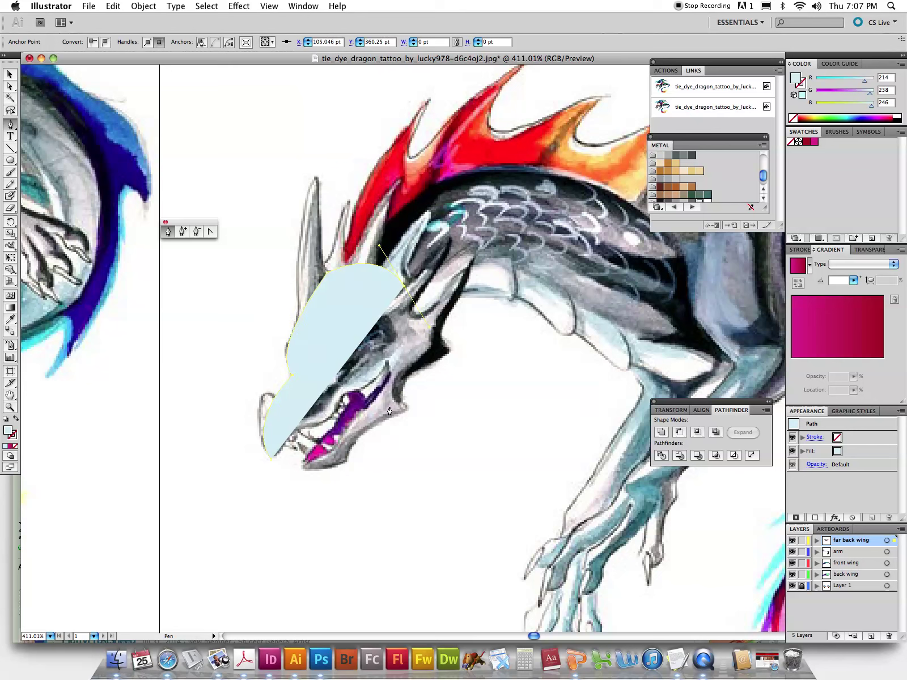
drag(366, 426, 345, 452)
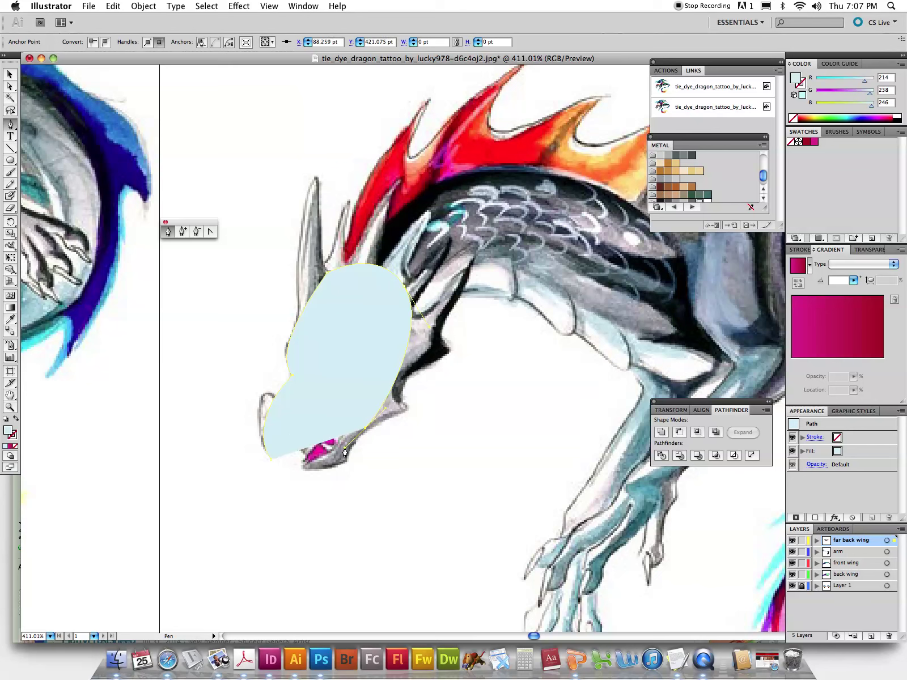
key(ctrl+z)
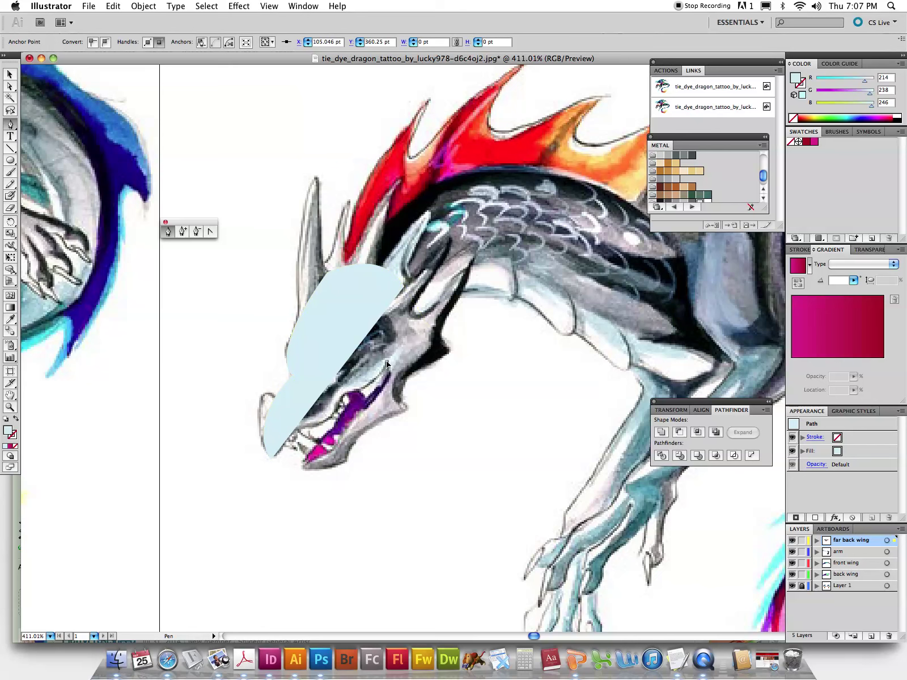
click(388, 360)
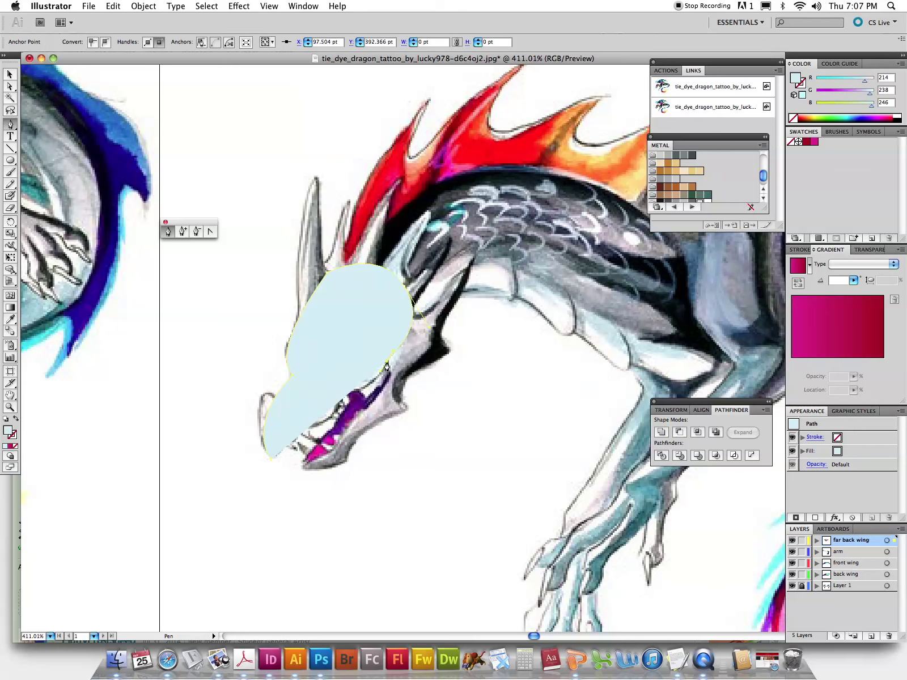
click(347, 390)
click(305, 429)
click(272, 460)
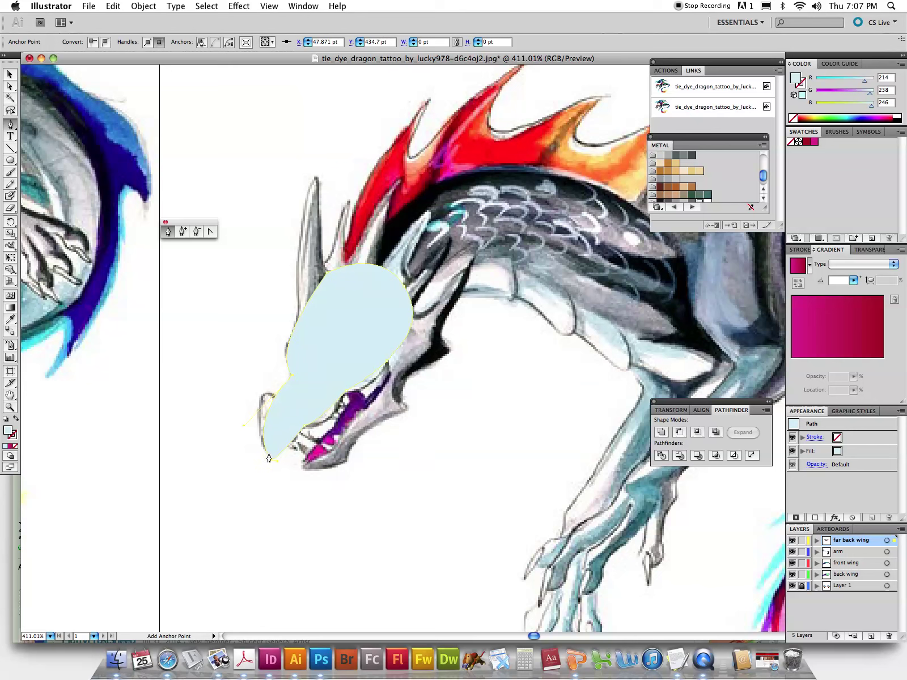
- Swap fill and stroke, fill the head with grey sampled from the drawing, and fit the artboard
click(15, 419)
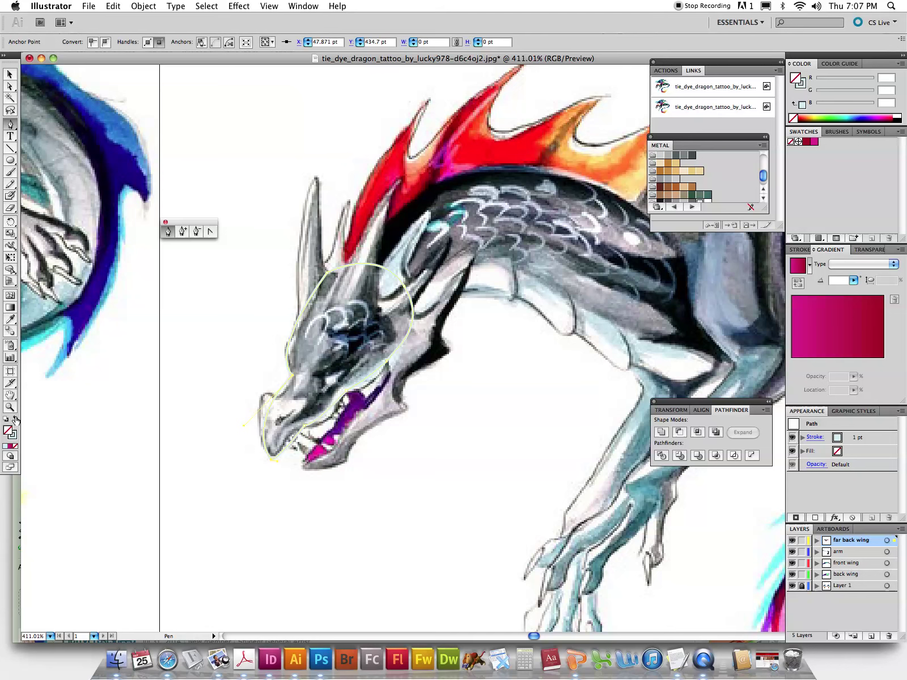
click(11, 320)
click(304, 353)
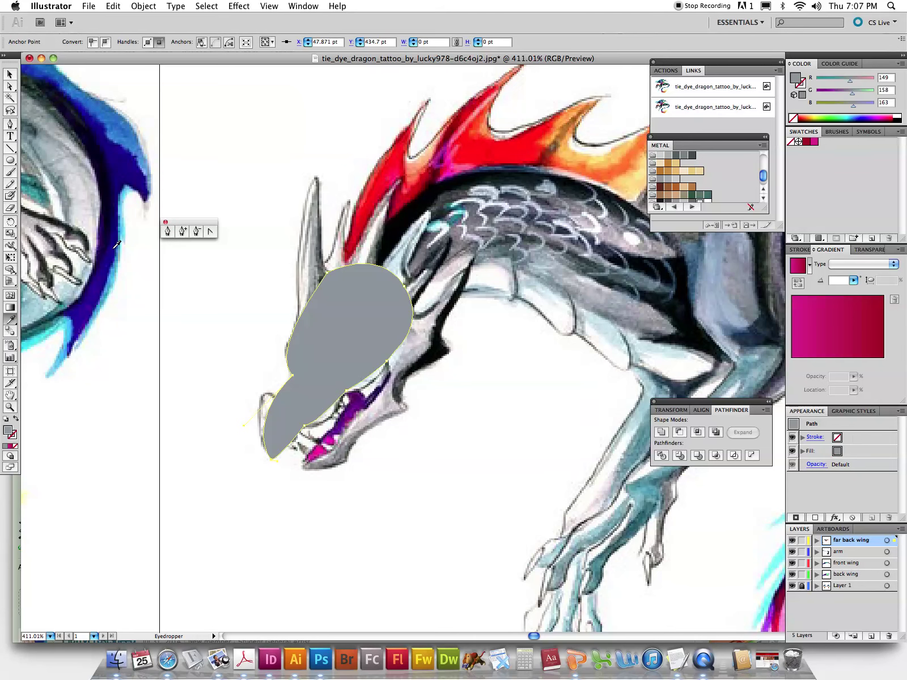
key(v)
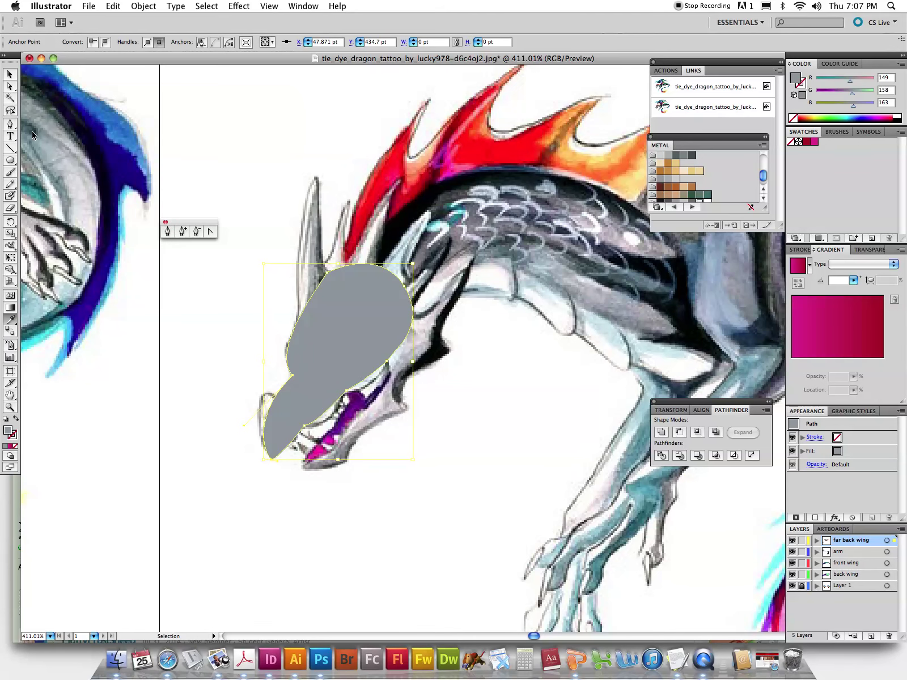
key(ctrl+0)
key(i)
click(10, 75)
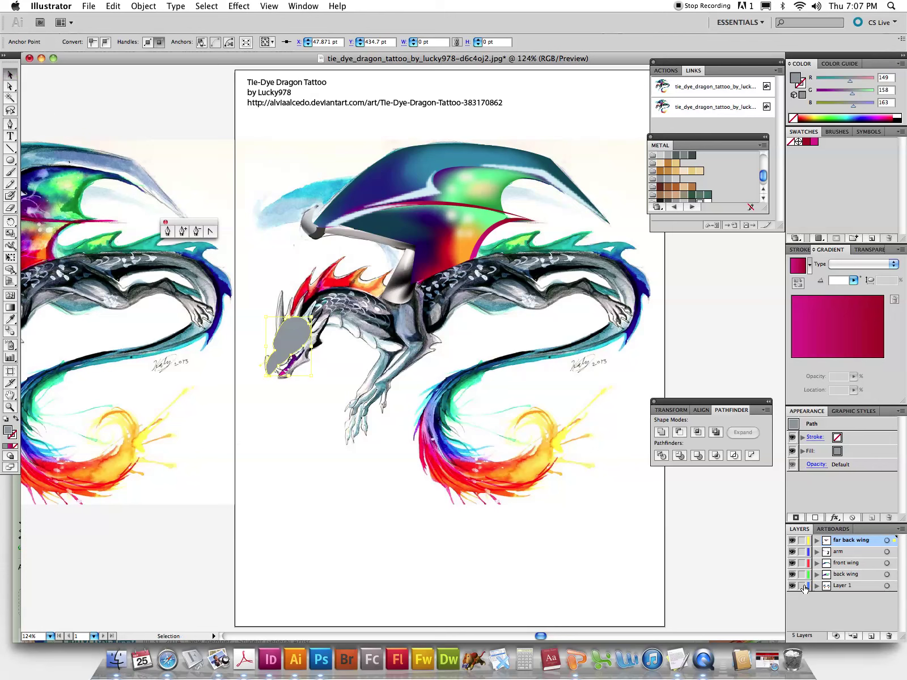
- Send the reference image to the back, lock the reference layer, and cut the grey head
click(162, 190)
click(144, 6)
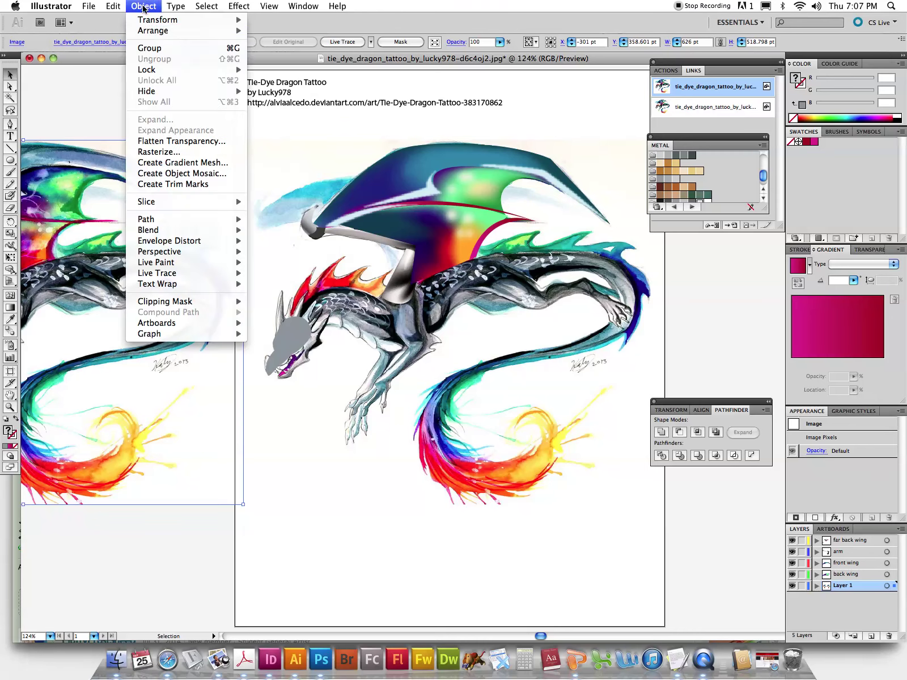
click(280, 63)
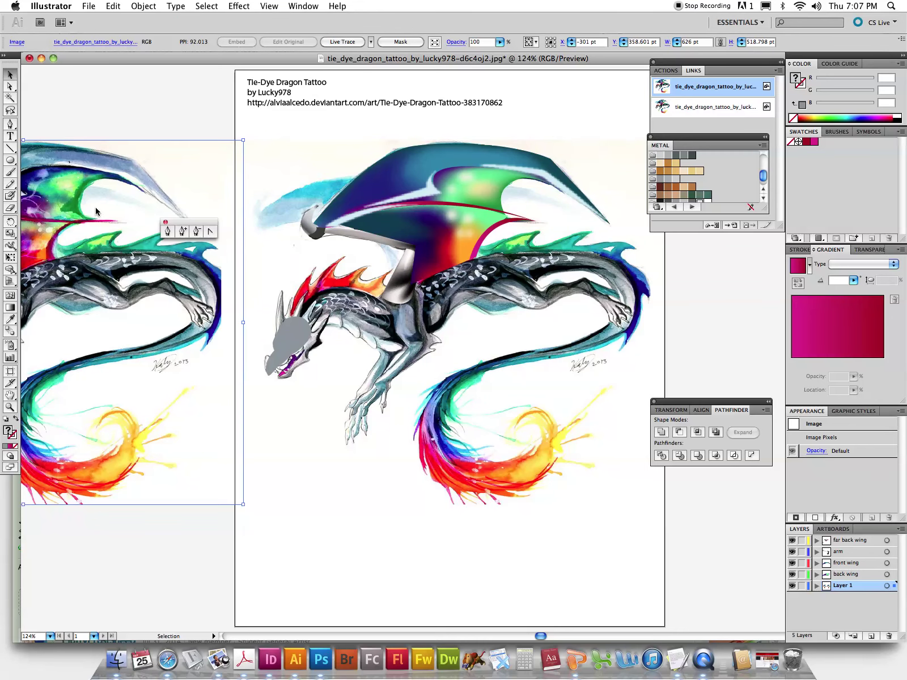
drag(96, 211, 176, 304)
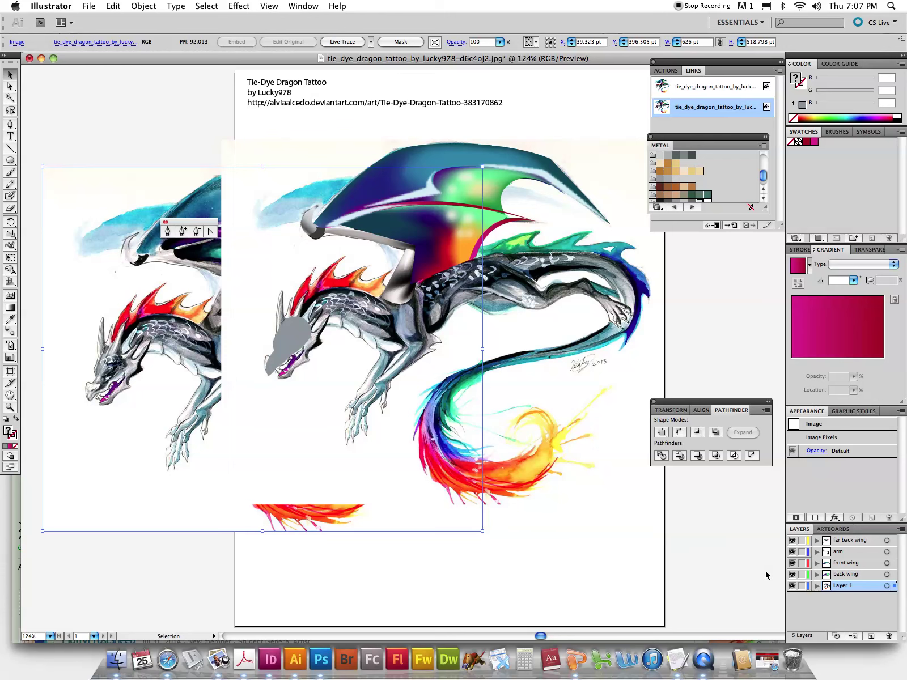
click(801, 586)
click(844, 541)
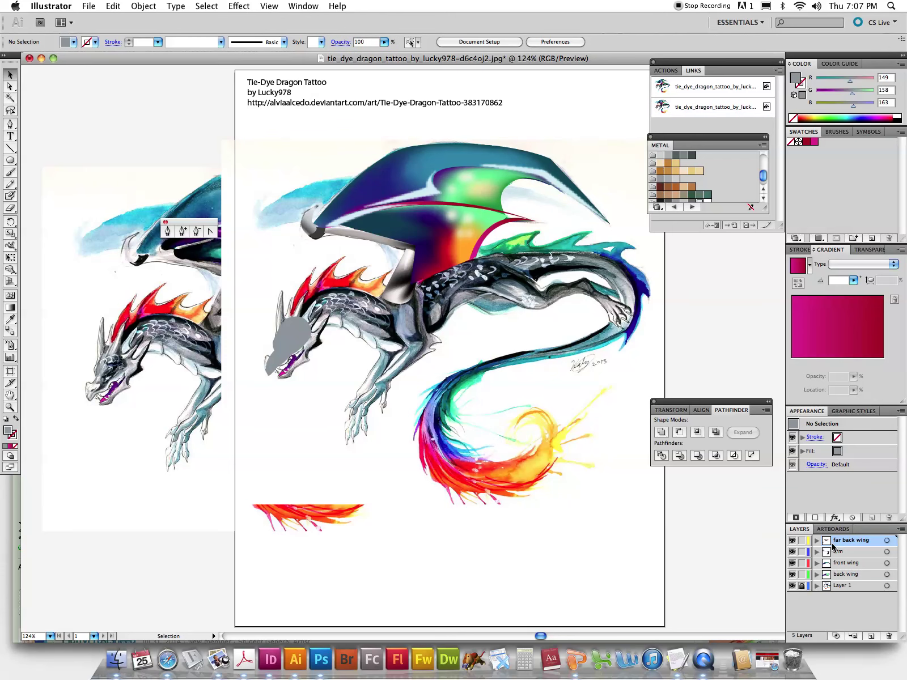
key(ctrl+z)
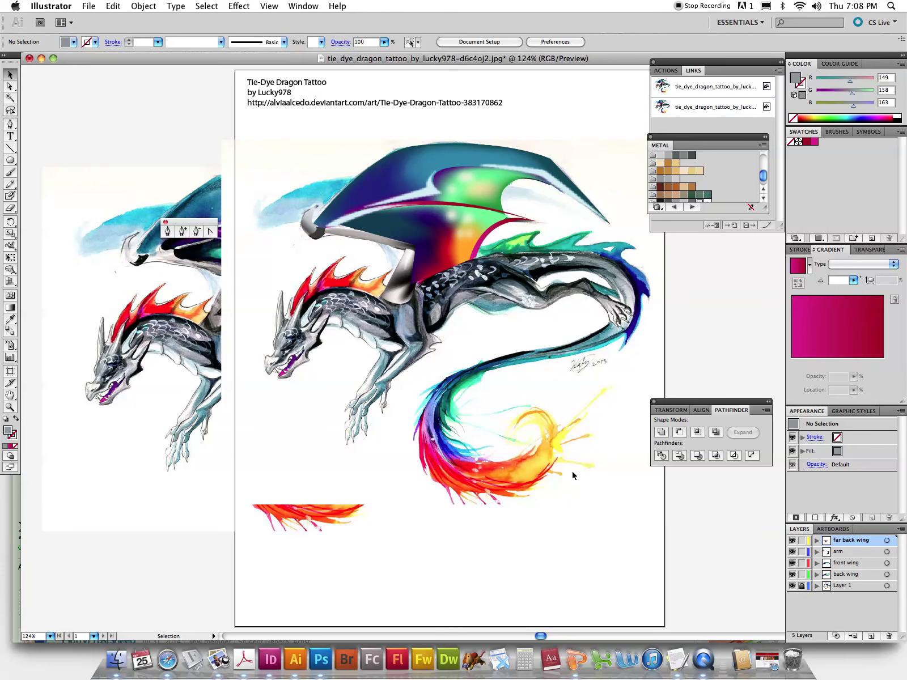
- Create a new top layer named 'face' and paste the head shape in front on it
click(853, 635)
double_click(827, 544)
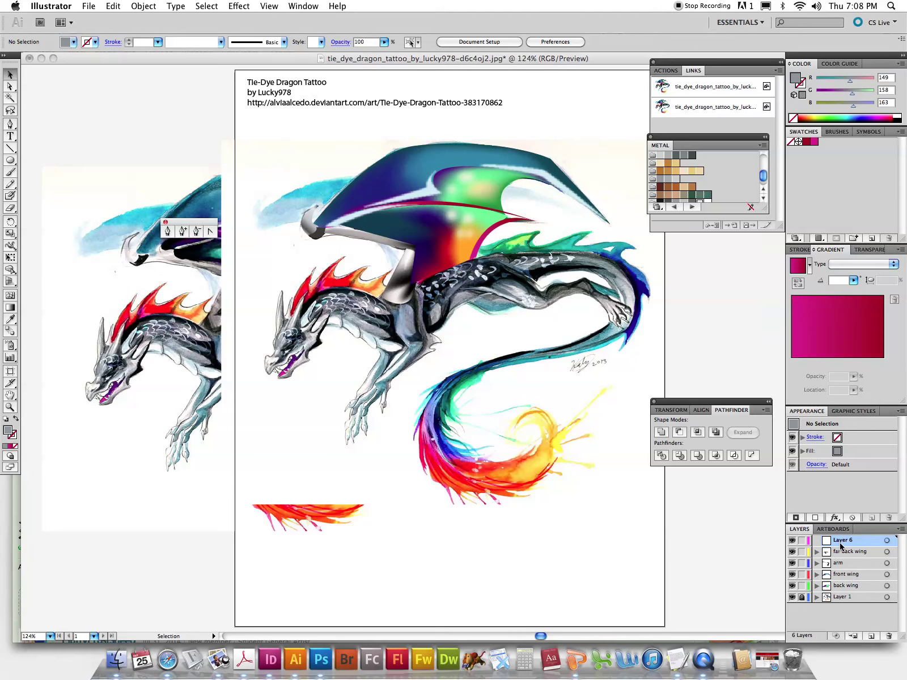
text(face)
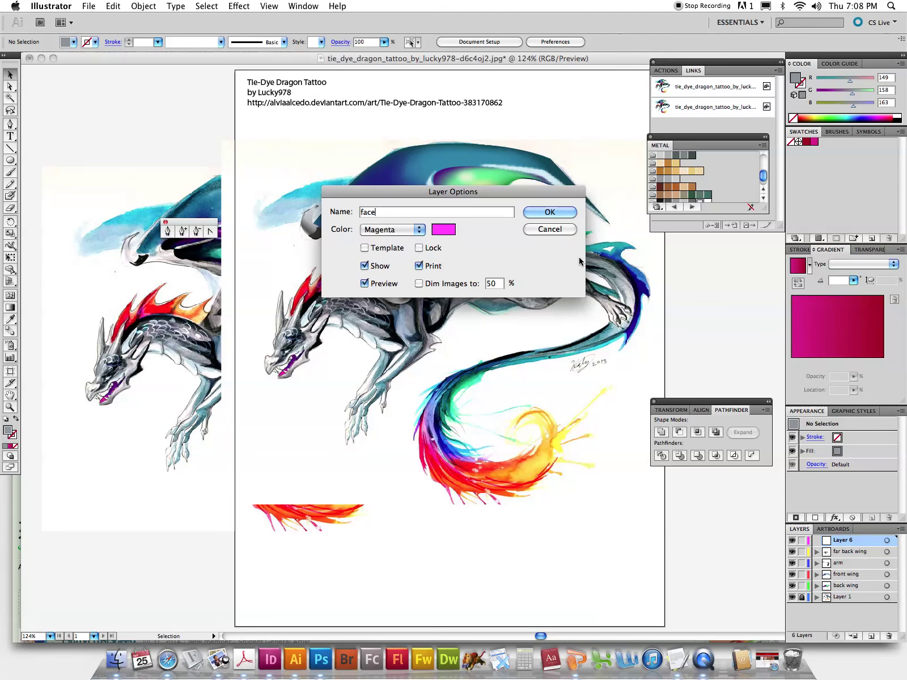
click(549, 212)
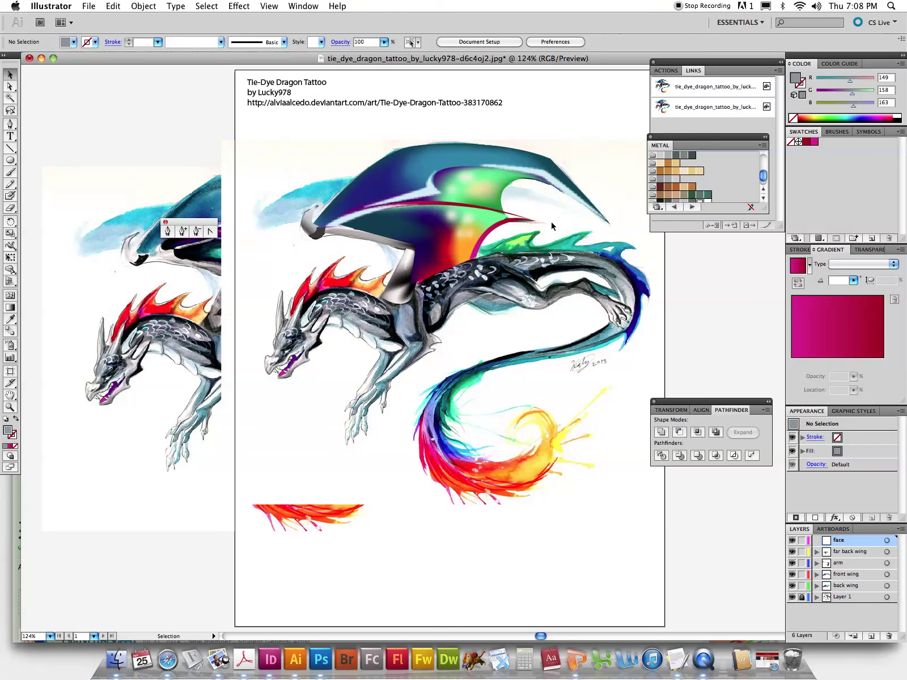
key(super+f)
click(299, 276)
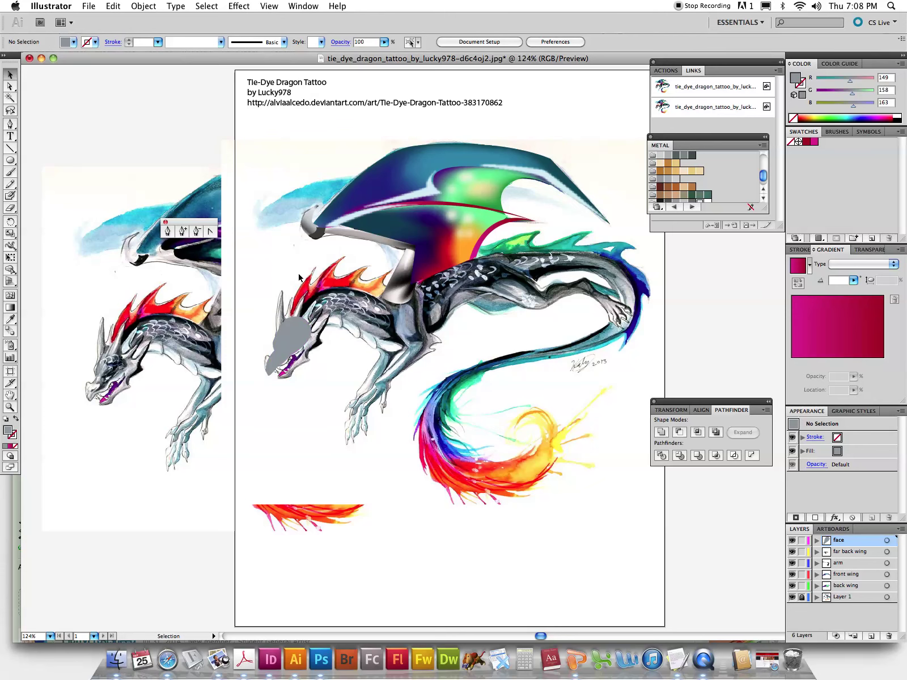
click(293, 330)
- Turn the head into a gradient mesh and colour its upper points near-black
click(10, 295)
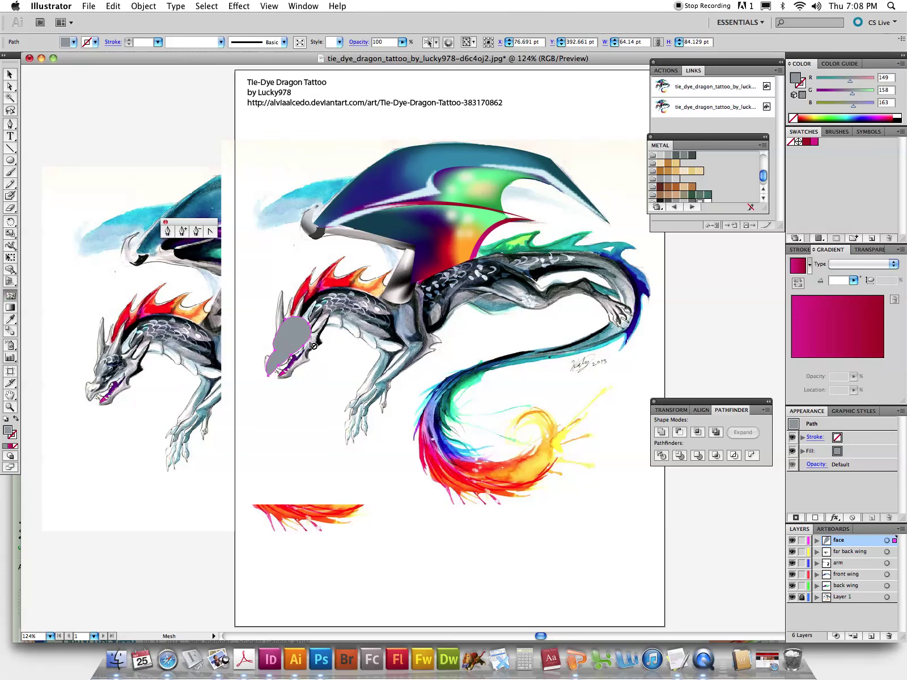
click(291, 338)
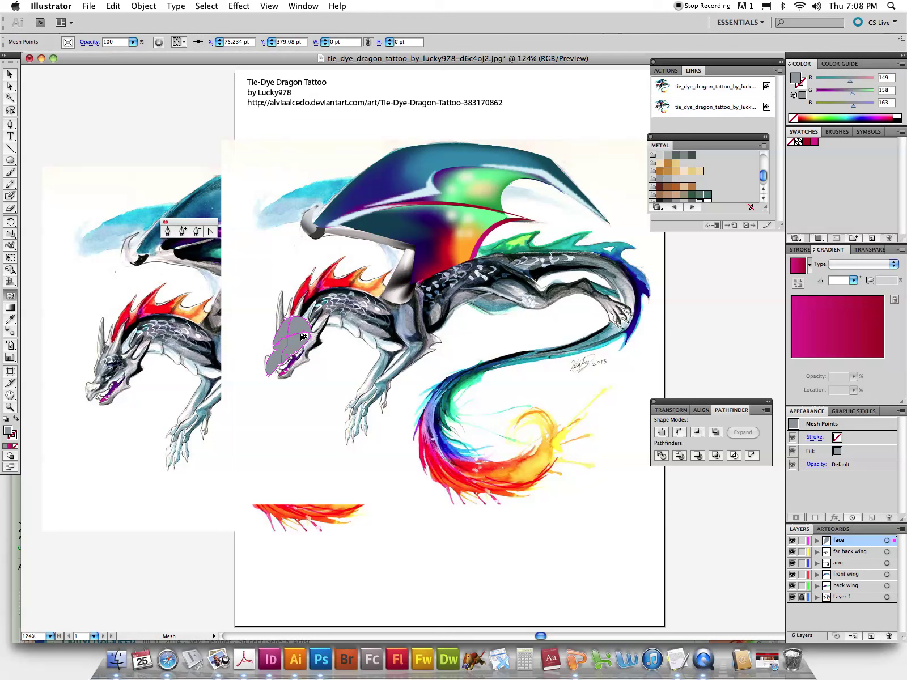
click(302, 334)
click(276, 364)
click(10, 111)
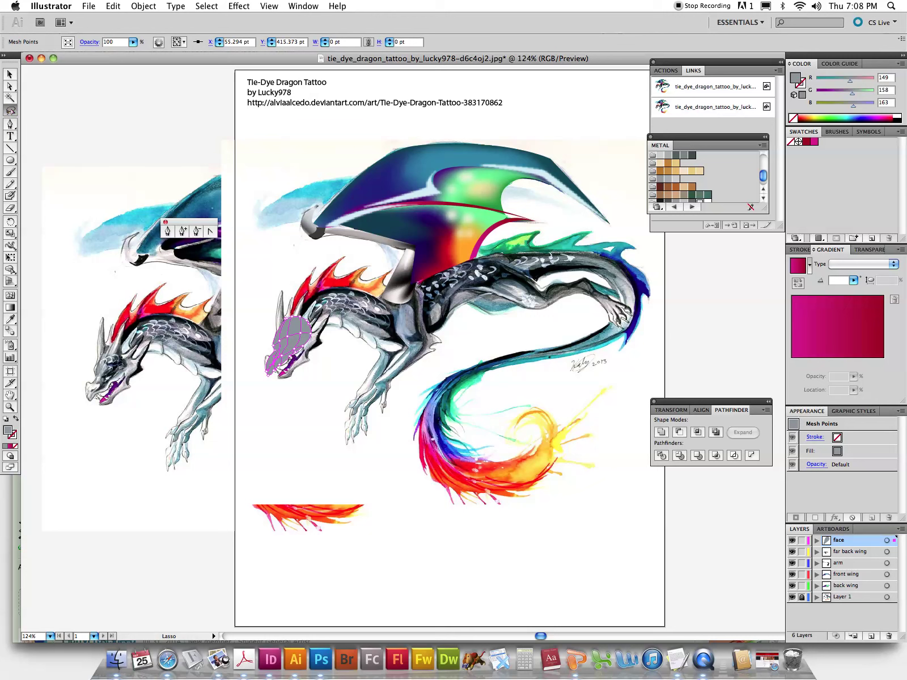
mouse_move(294, 332)
mouse_down()
mouse_move(286, 349)
mouse_move(309, 368)
mouse_up()
click(10, 319)
click(128, 365)
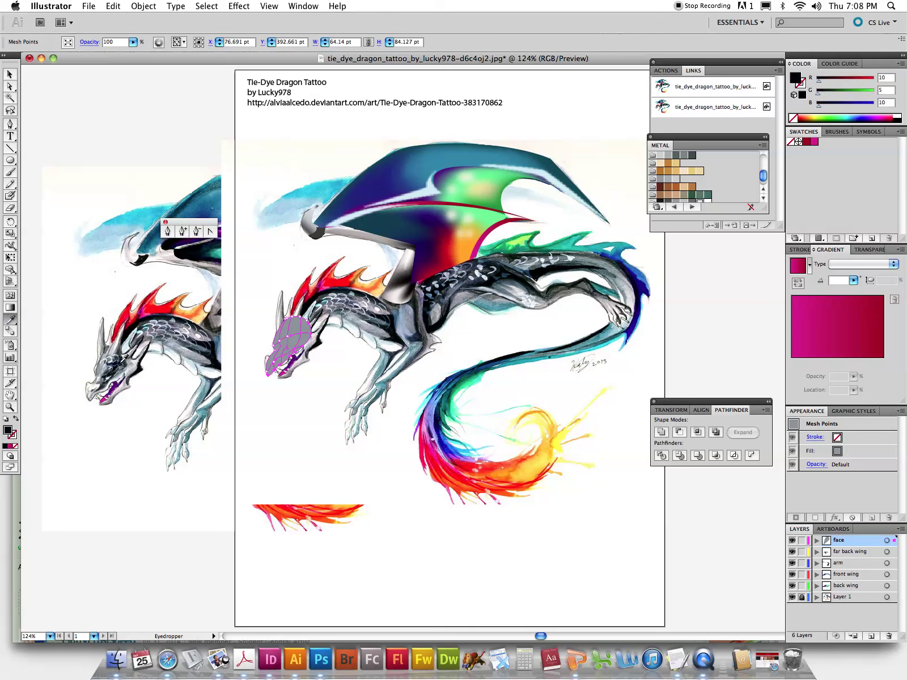
- Colour the chin mesh points near-white sampled from the reference, then deselect
click(11, 110)
drag(273, 319, 264, 361)
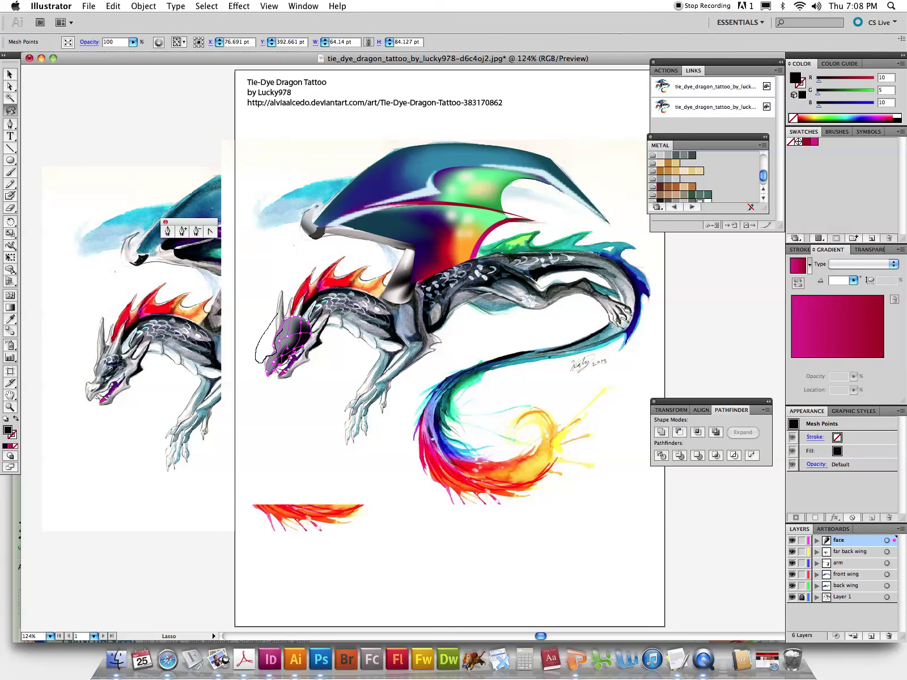
drag(280, 313, 284, 311)
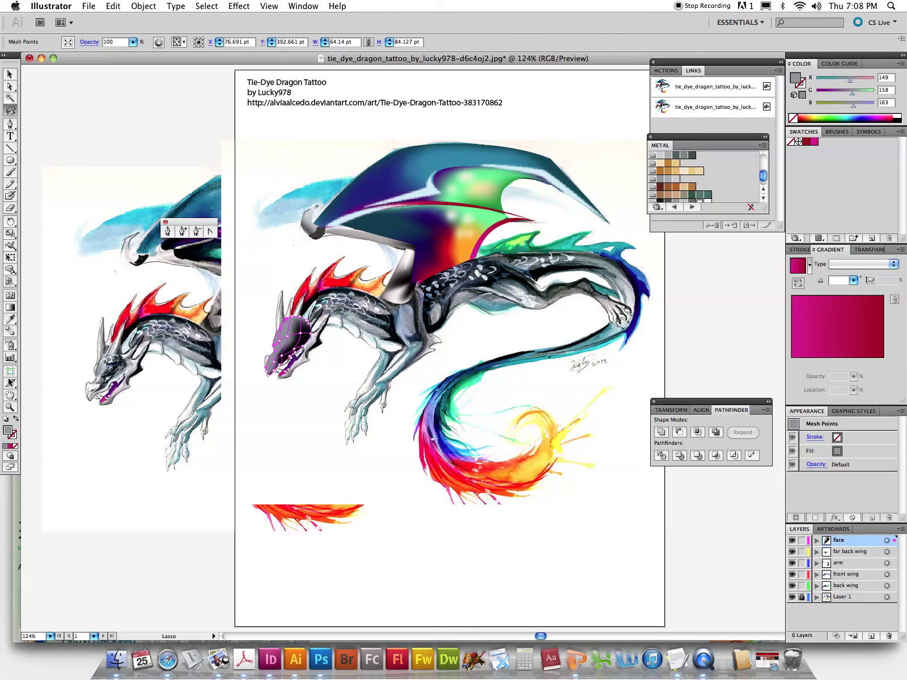
click(10, 319)
click(103, 346)
click(96, 367)
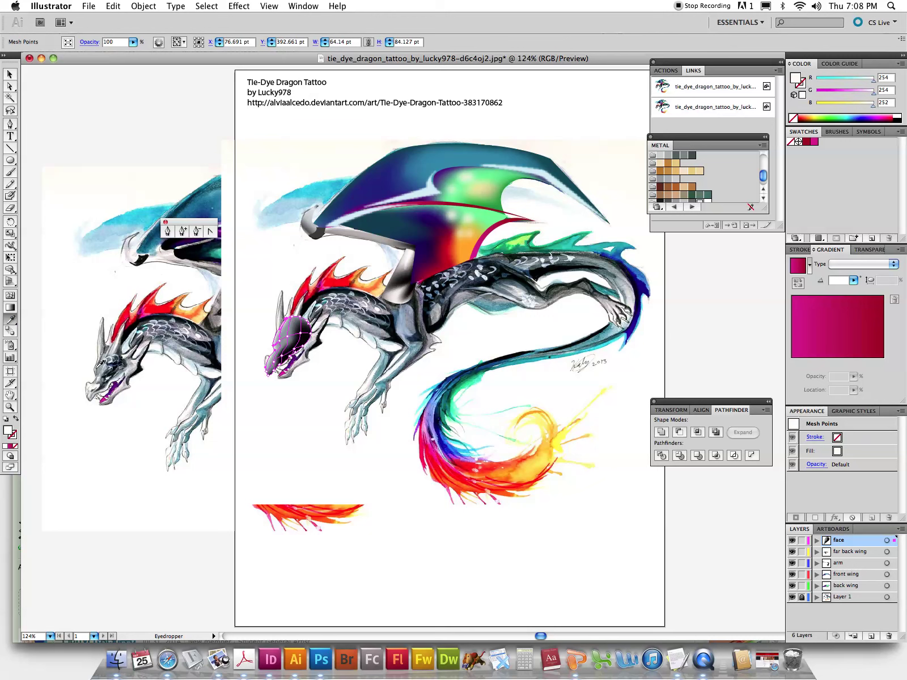
click(10, 74)
click(89, 122)
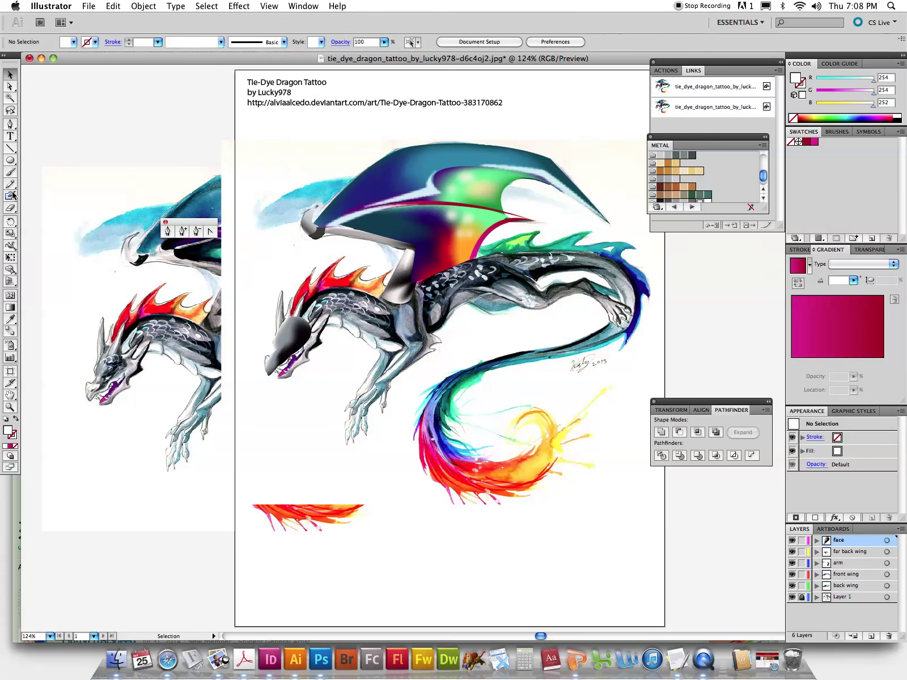
- Draw a jaw shape under the head, fill it light grey, and make it a gradient mesh
click(10, 124)
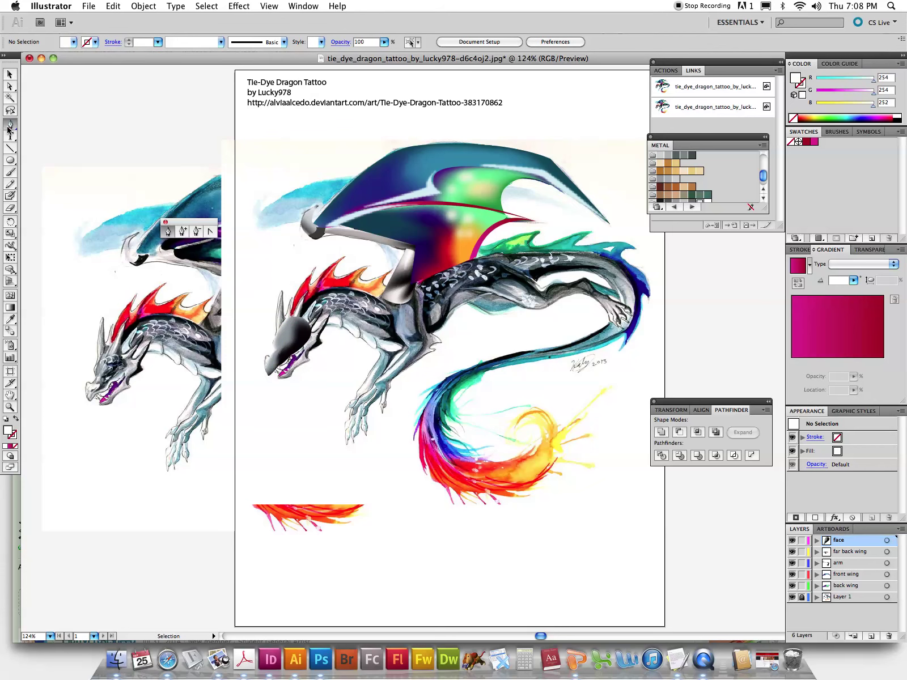
click(267, 367)
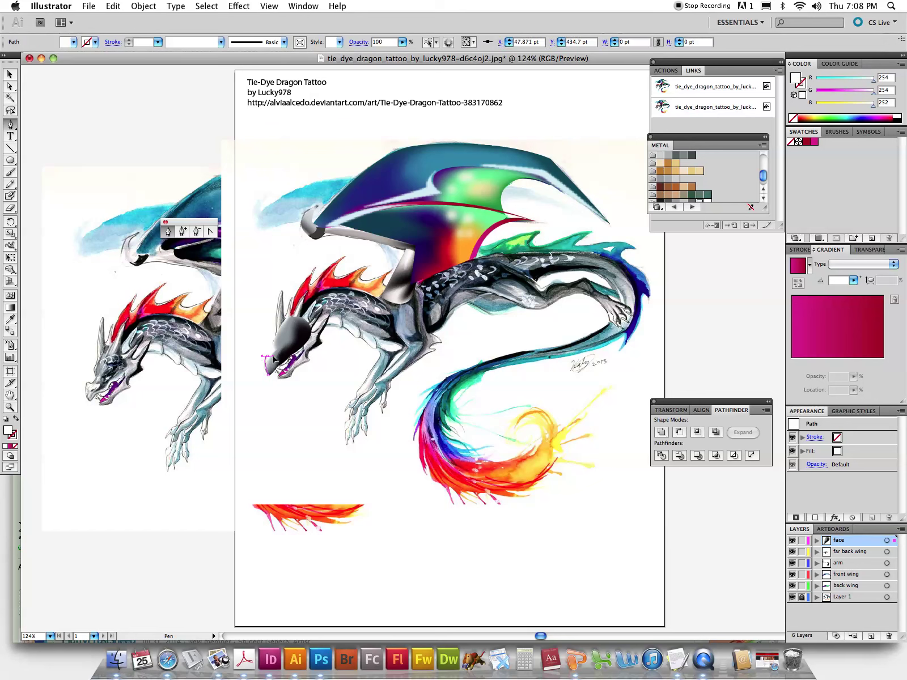
click(282, 364)
click(270, 376)
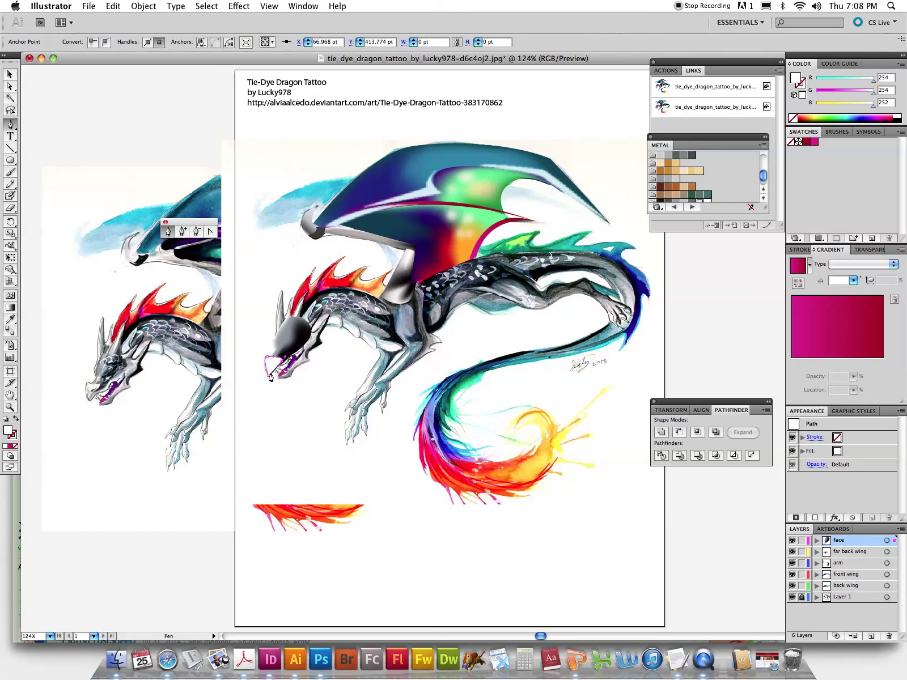
click(269, 379)
click(10, 319)
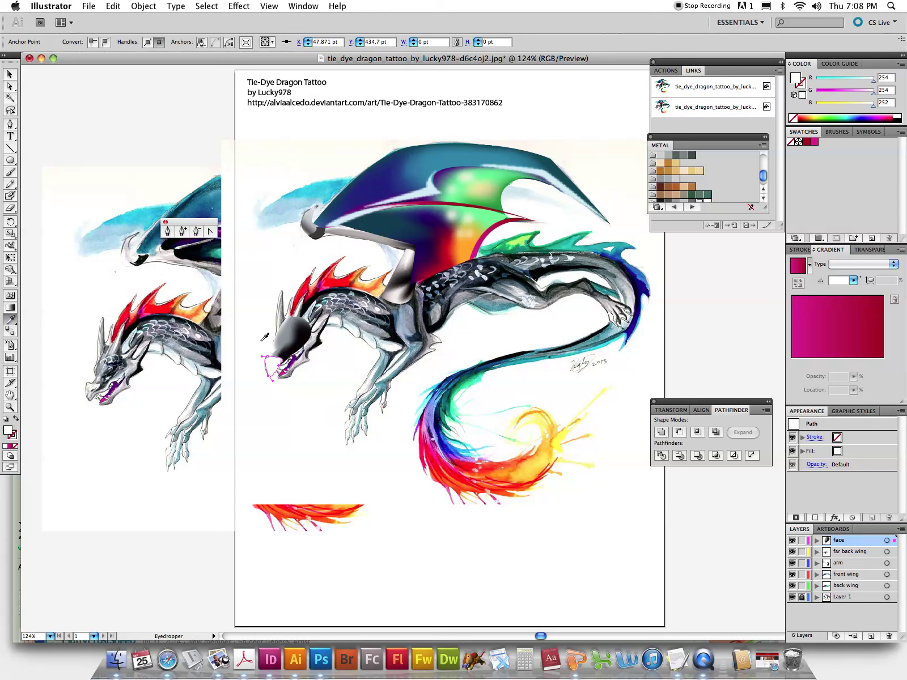
click(95, 386)
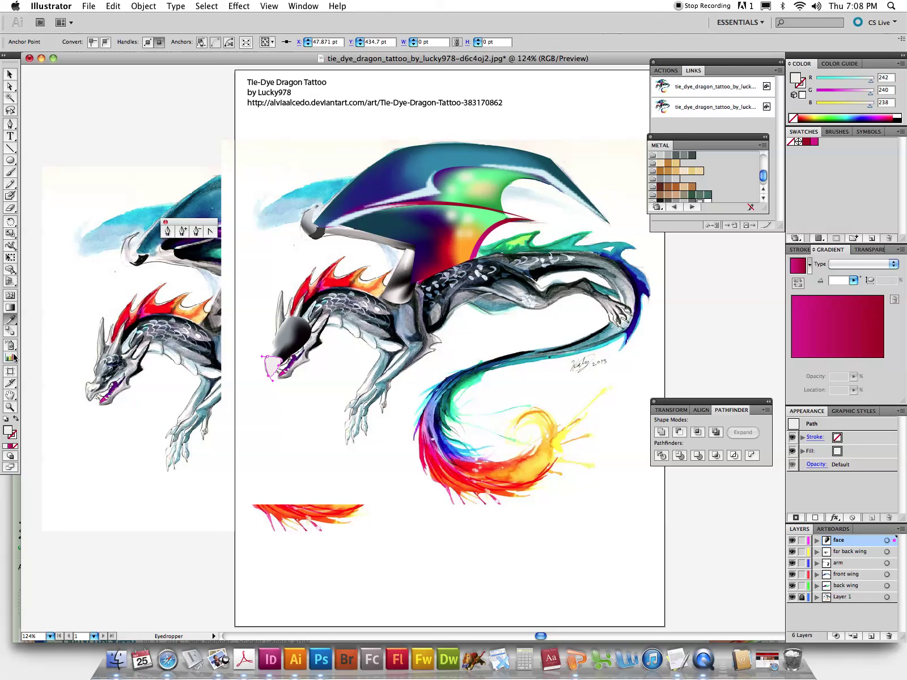
click(10, 295)
click(274, 366)
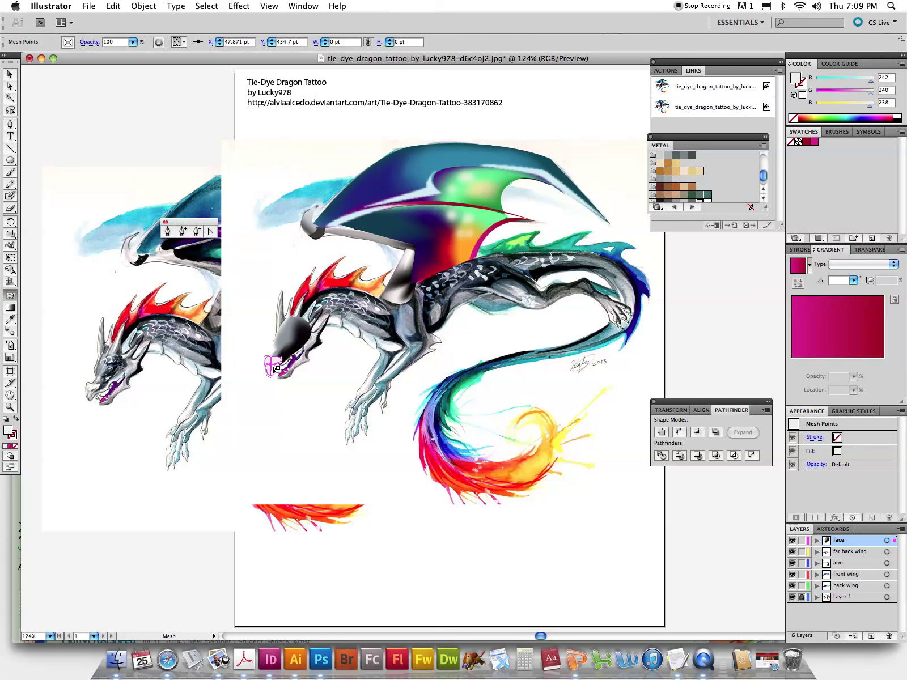
click(279, 368)
- Select individual jaw mesh points, then deselect all and zoom in on the head and jaw
click(9, 86)
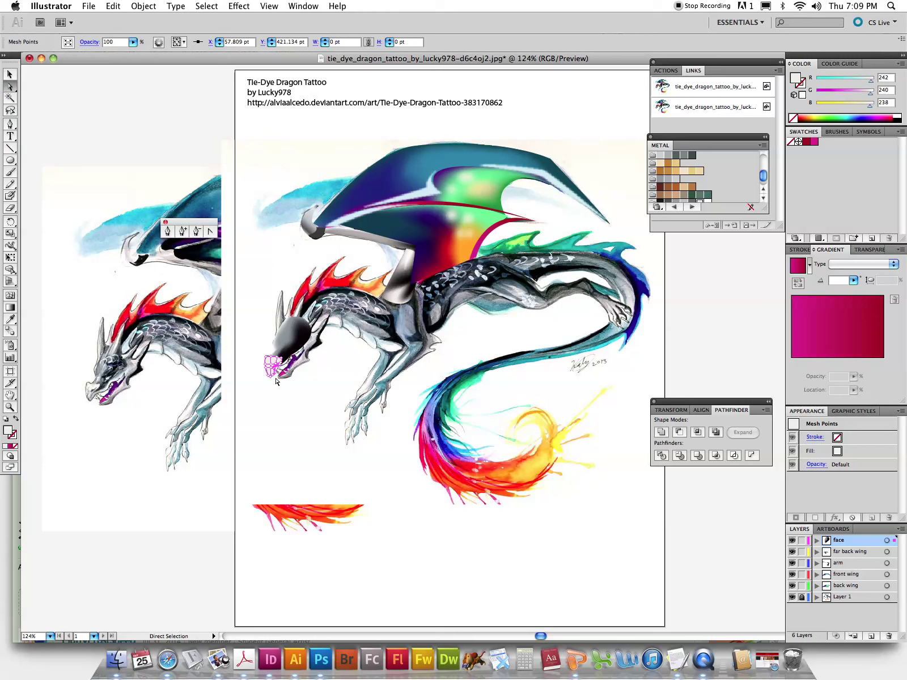
drag(263, 377, 284, 394)
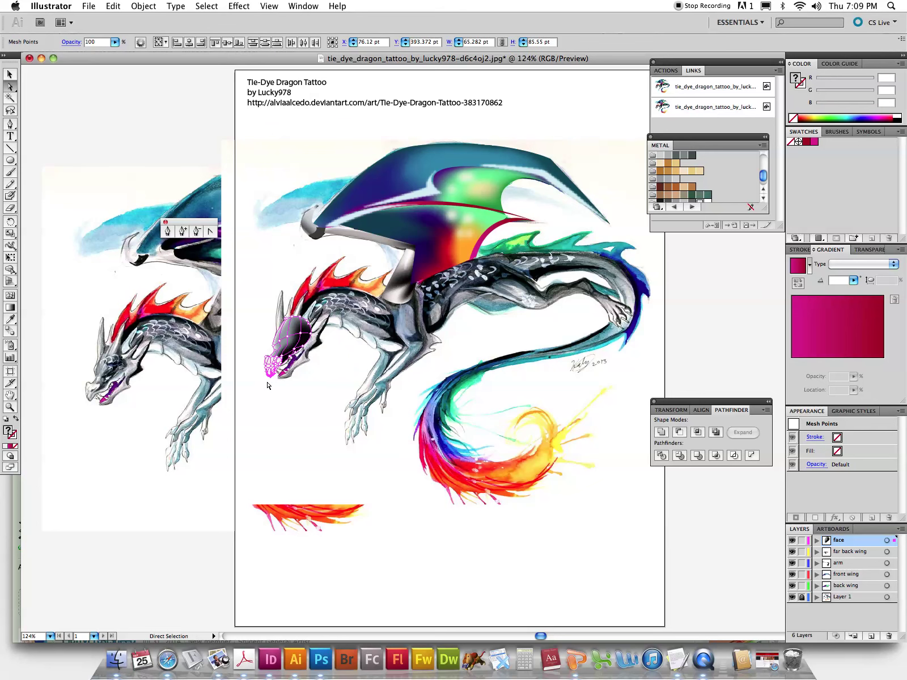
click(267, 386)
click(273, 382)
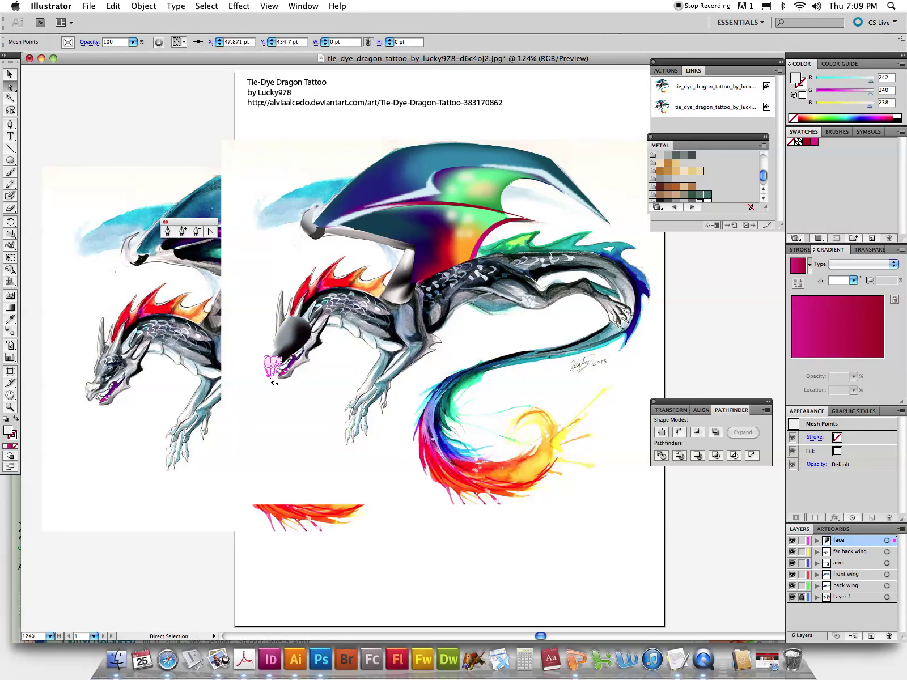
shift+click(272, 380)
shift+click(276, 380)
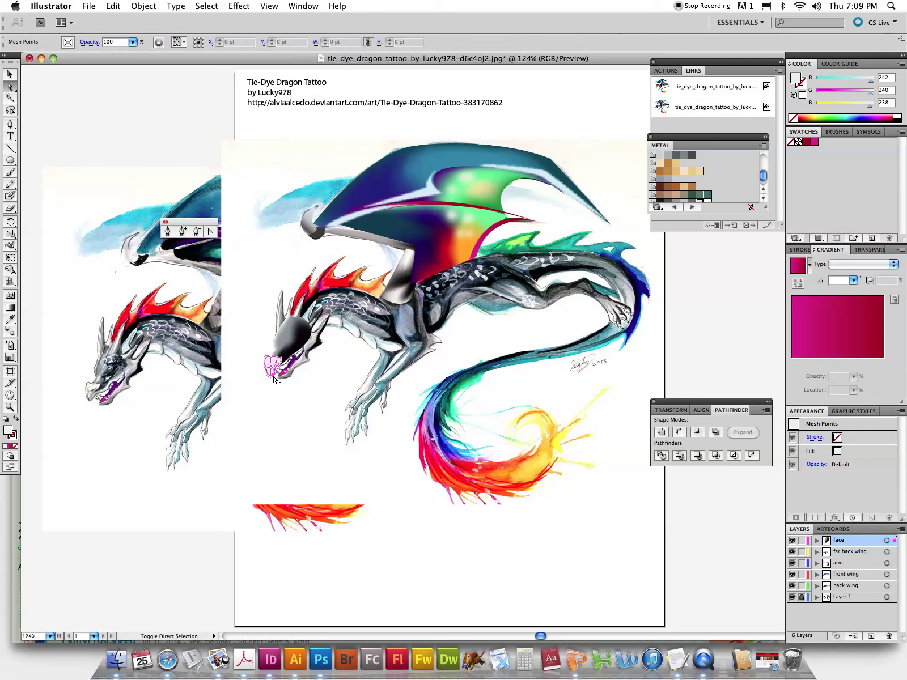
shift+click(276, 376)
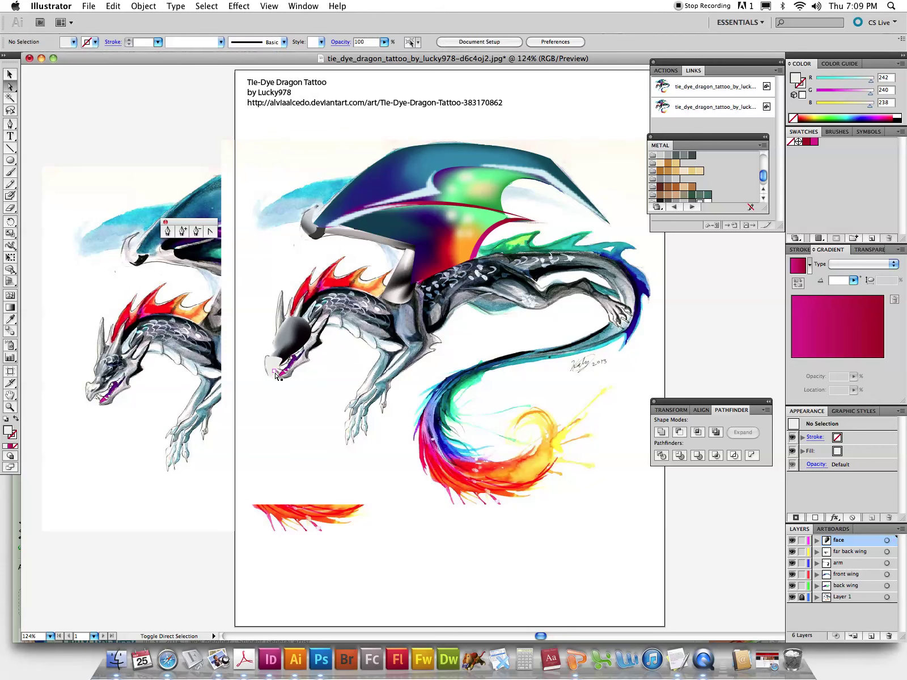
click(275, 377)
key(super+shift+a)
click(10, 407)
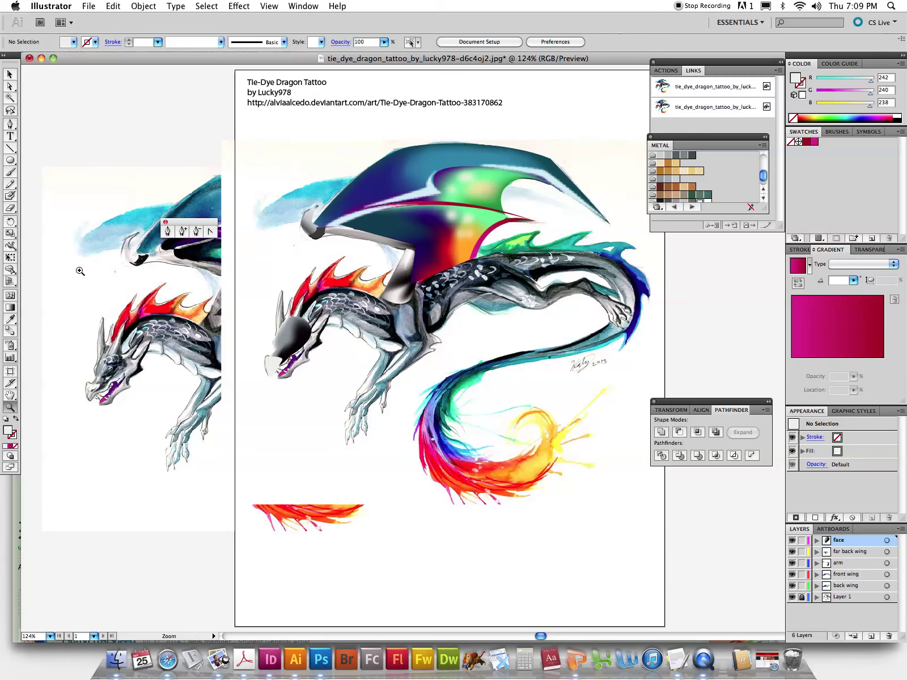
drag(77, 269, 295, 442)
- Select several jaw mesh points and colour them near-black with the Eyedropper
scroll(416, 422, down, 5)
scroll(417, 422, right, 5)
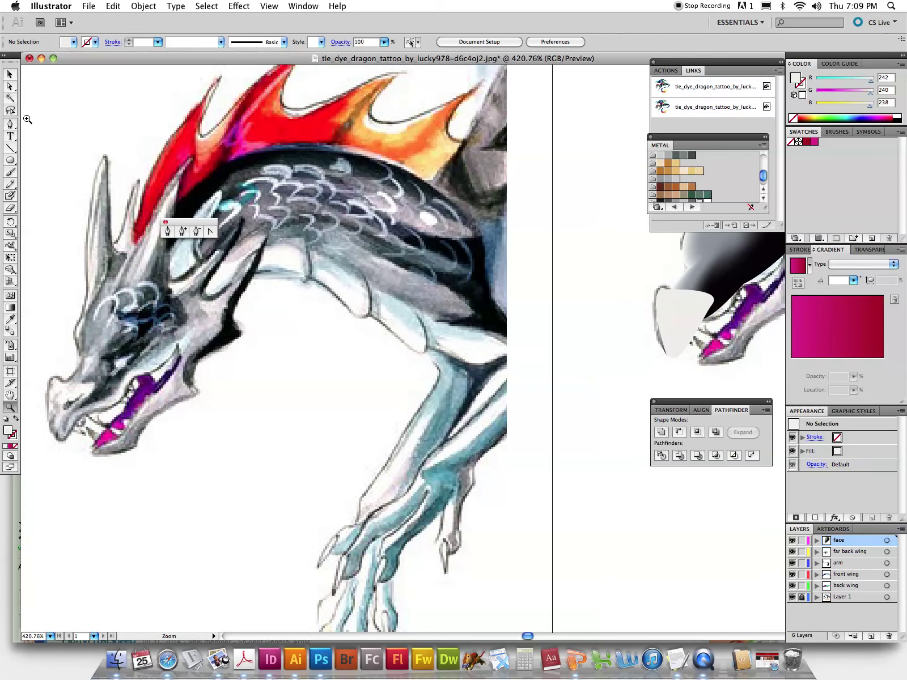
click(11, 89)
click(693, 342)
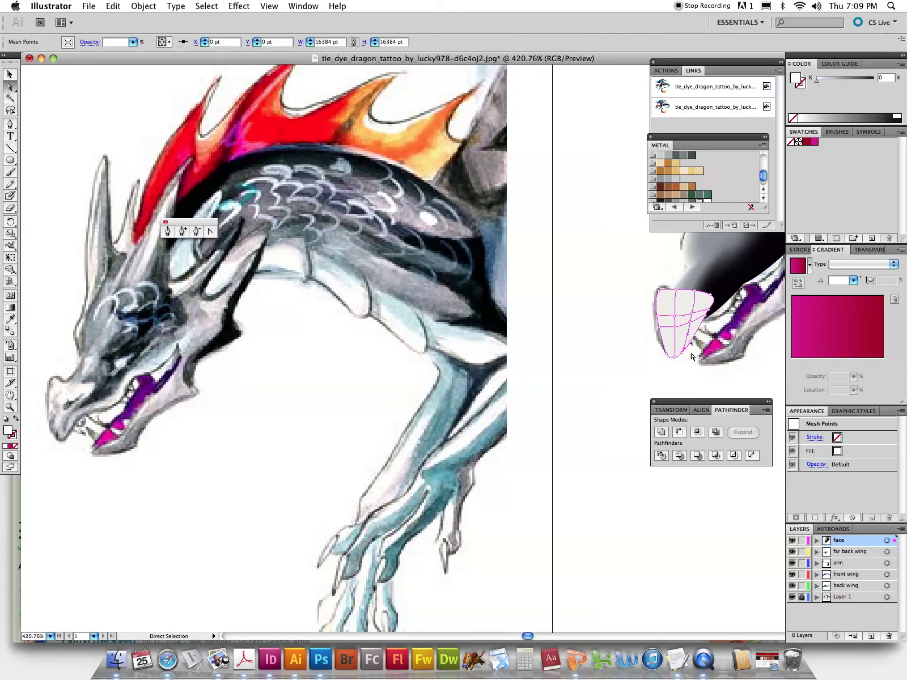
click(675, 359)
click(669, 357)
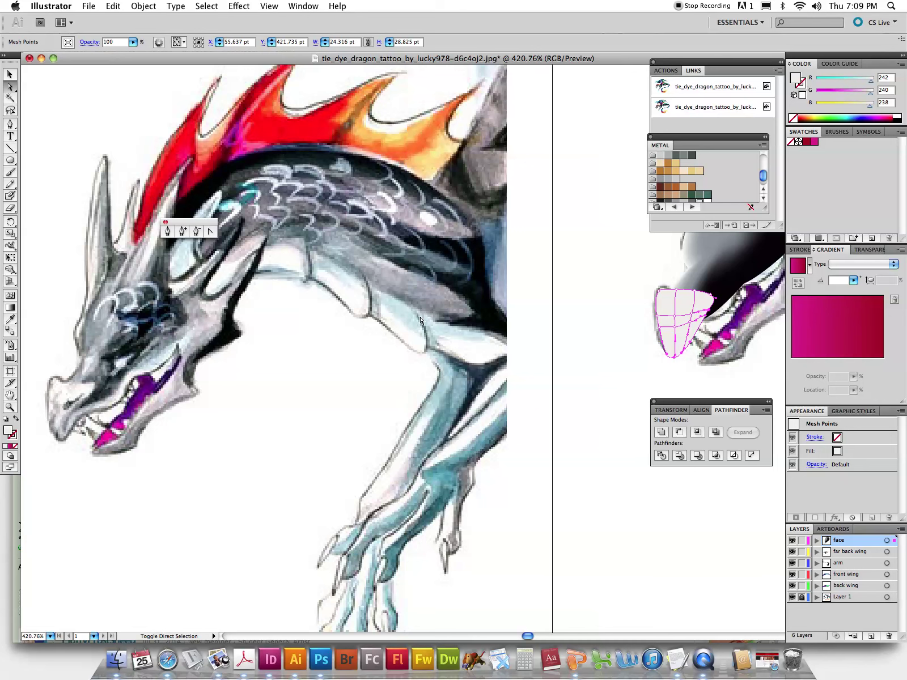
click(10, 319)
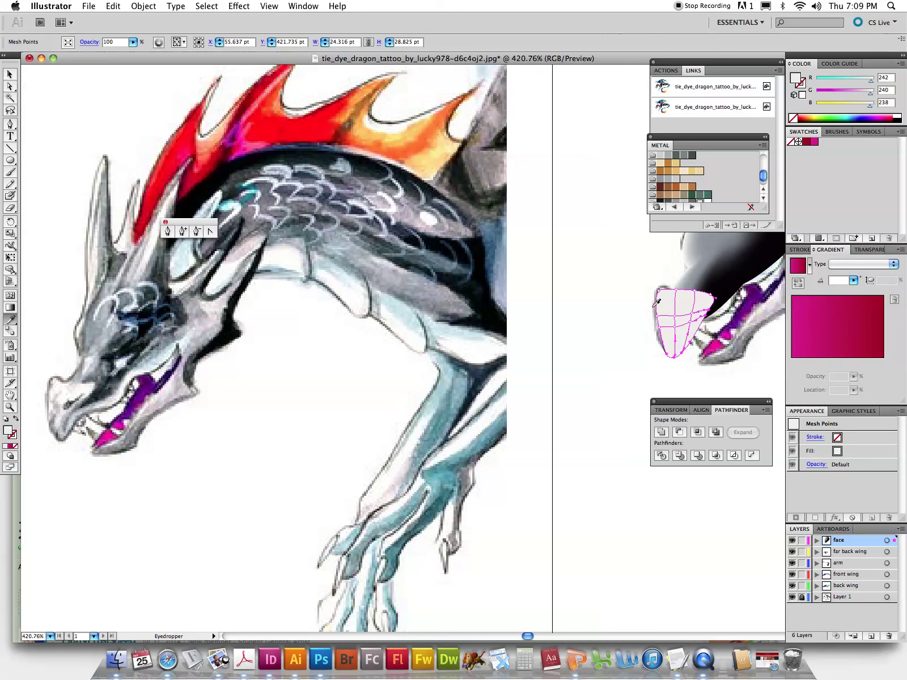
click(721, 288)
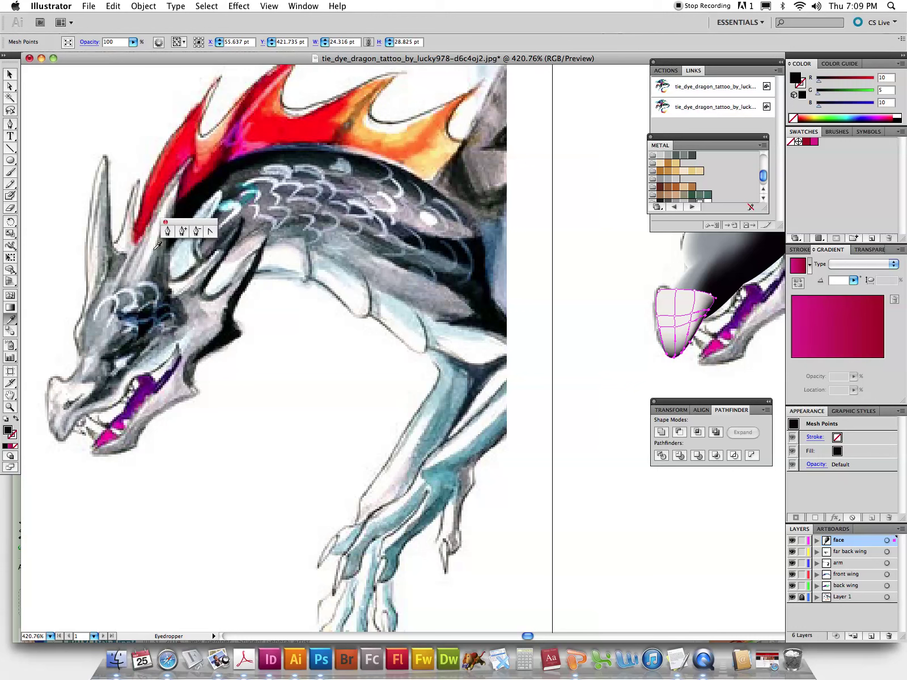
- Add and remove a trial jaw mesh point, then nudge another point up and left
click(9, 111)
click(11, 298)
click(12, 298)
click(697, 327)
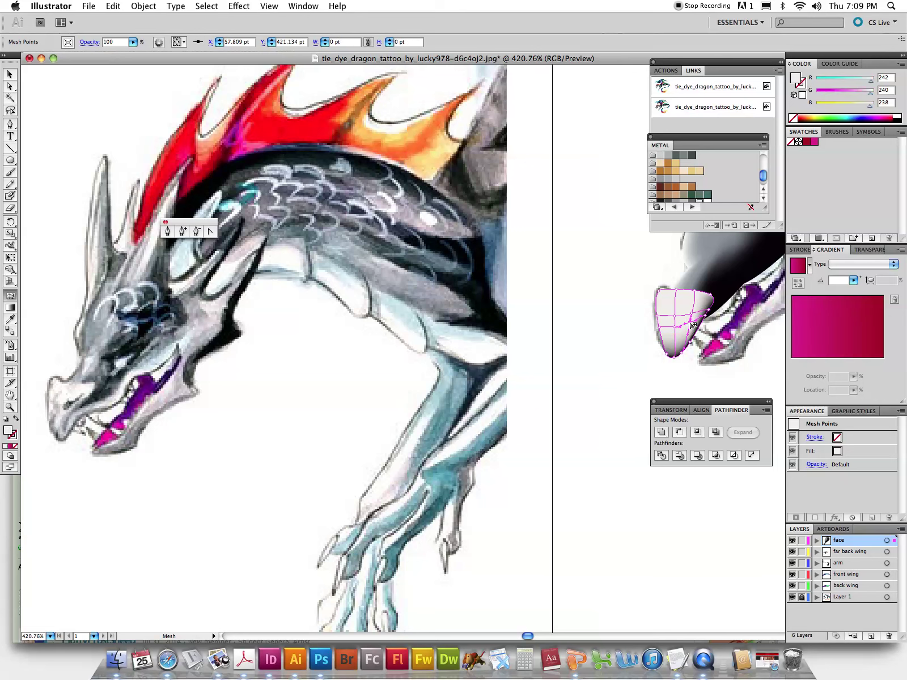
alt+click(693, 325)
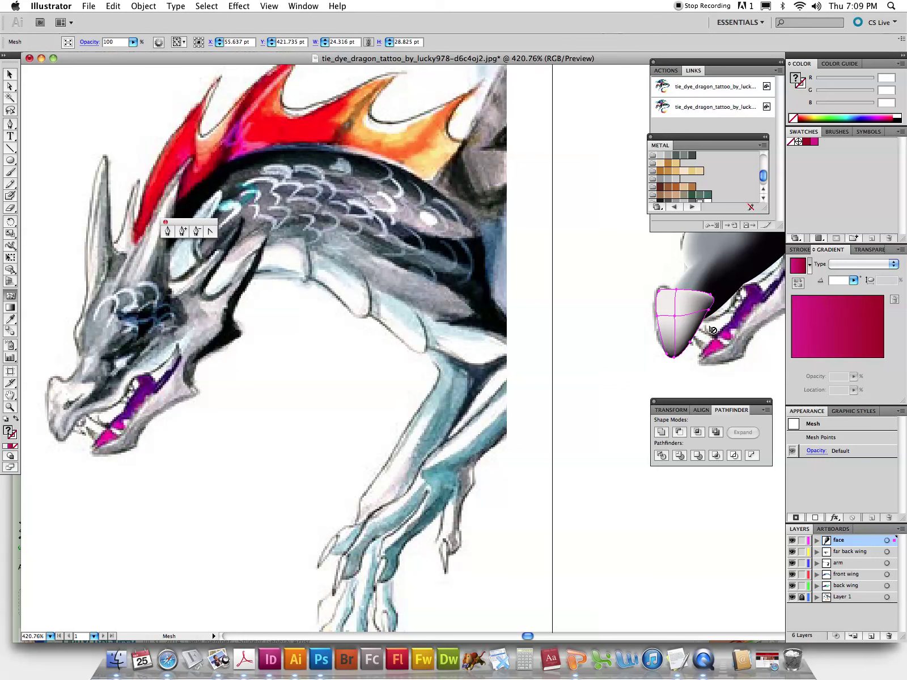
click(9, 86)
drag(674, 316, 667, 310)
- Colour more lower-jaw mesh points near-black, then deselect the jaw
click(698, 295)
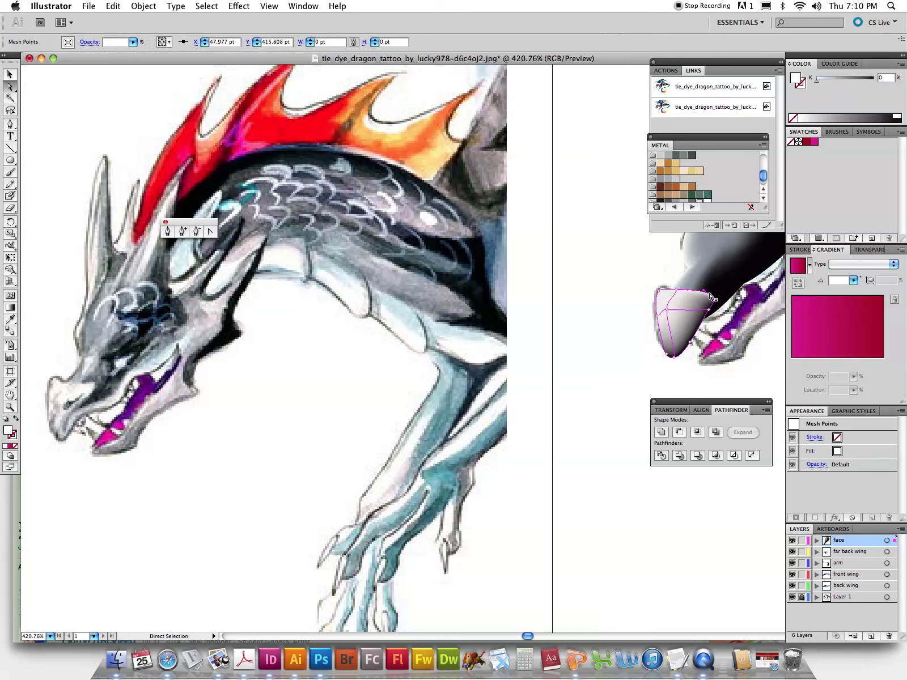
click(714, 295)
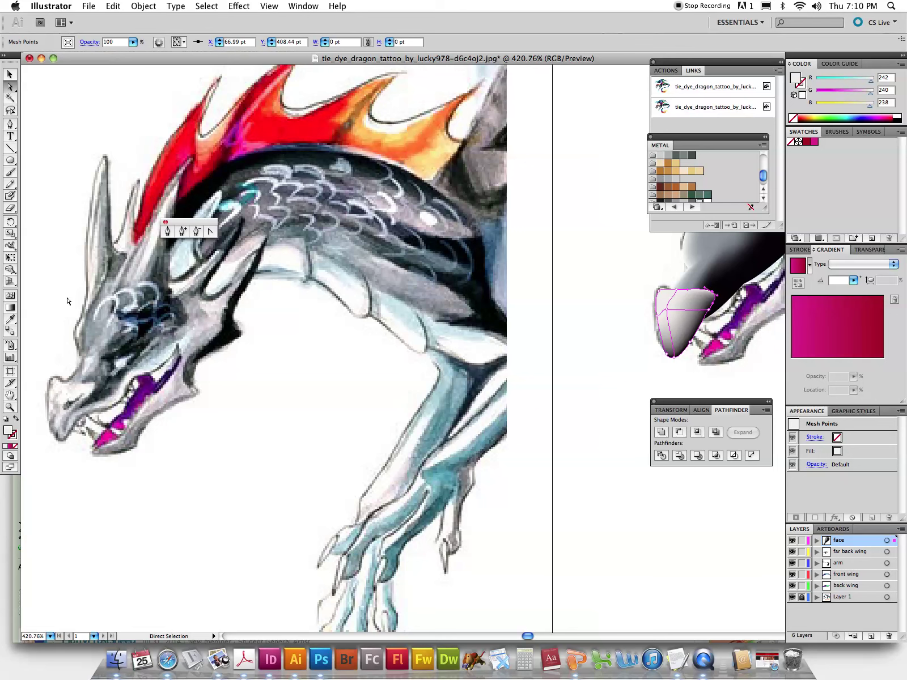
key(i)
click(719, 277)
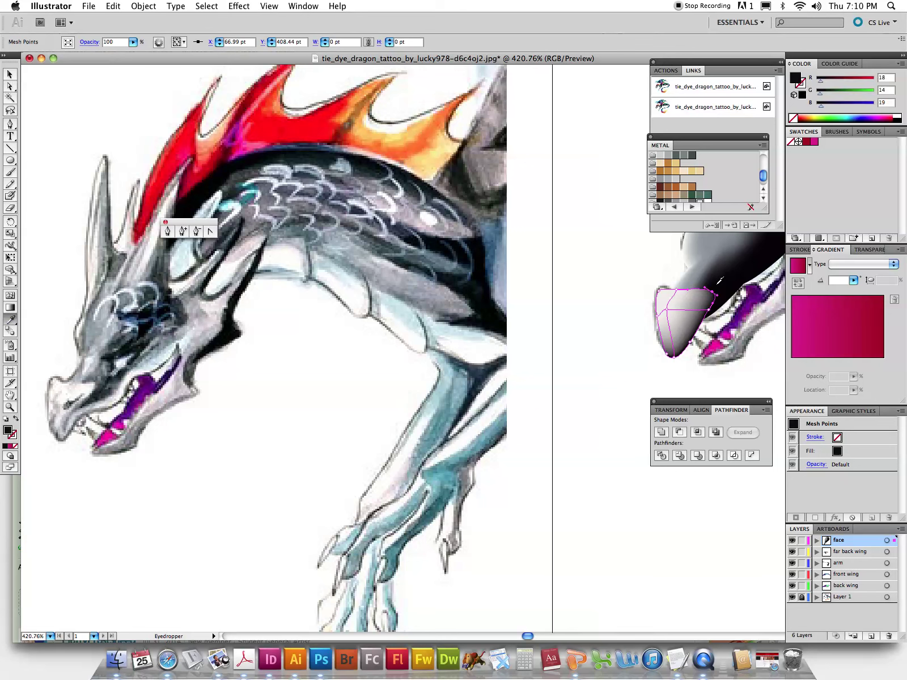
click(10, 74)
click(295, 190)
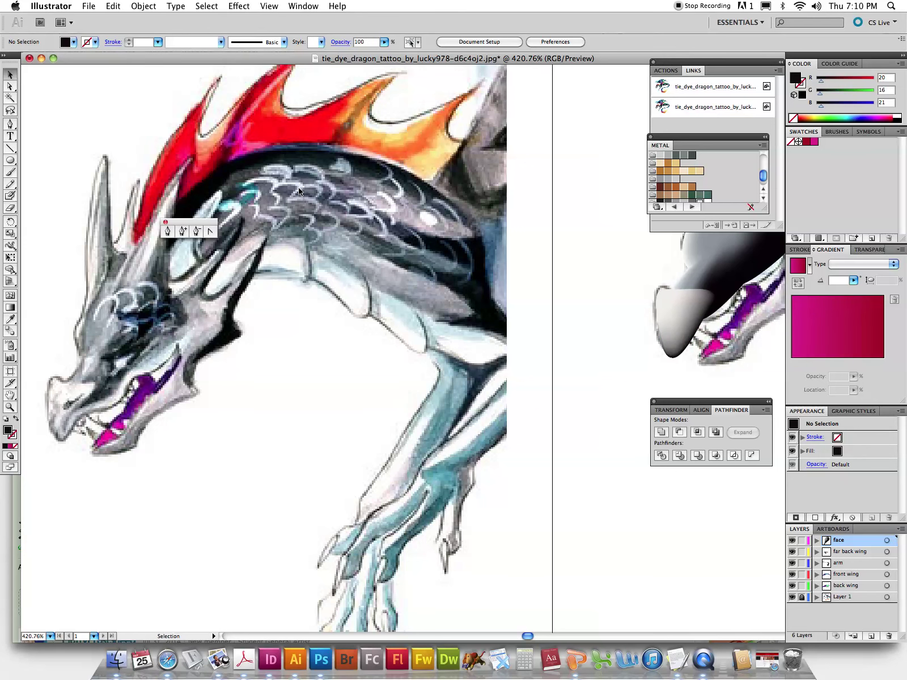
- Pen-draw a closed curved check-mark nostril on the snout and fill it with sampled dark grey
click(10, 124)
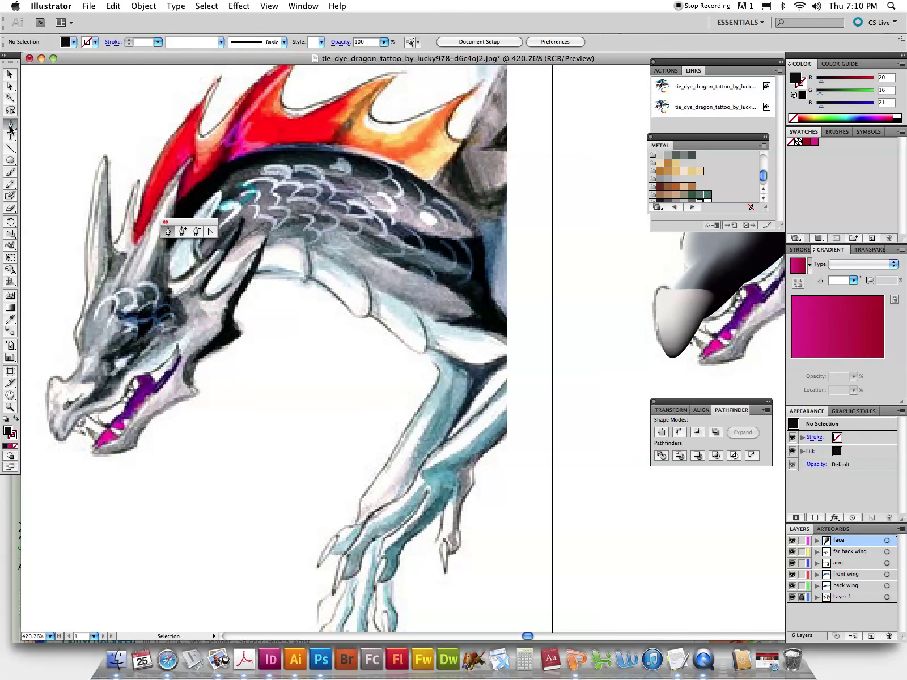
click(678, 321)
drag(694, 312, 715, 270)
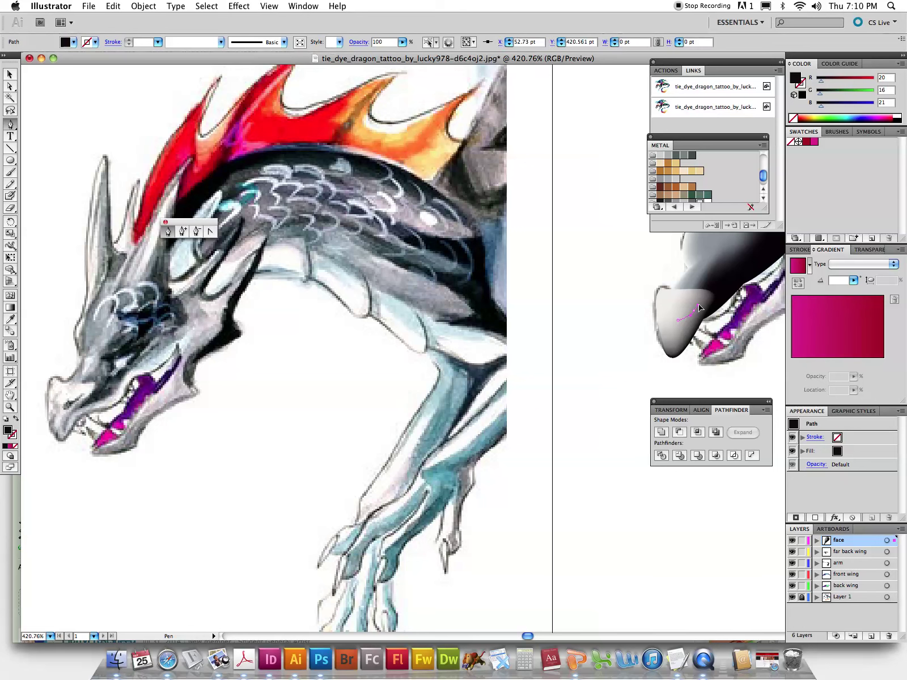
click(694, 313)
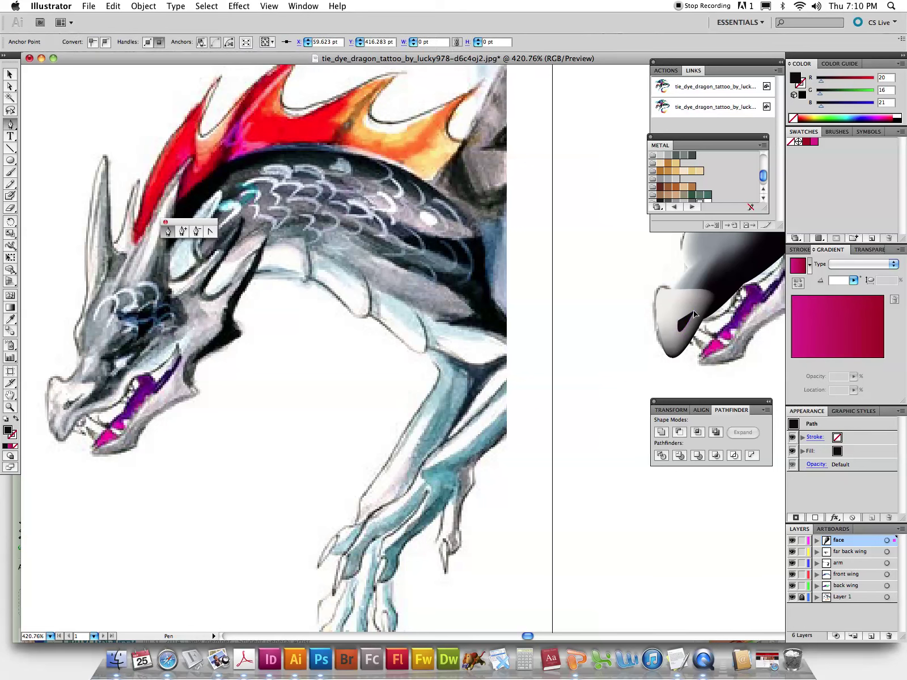
drag(678, 323, 674, 309)
click(8, 75)
click(87, 114)
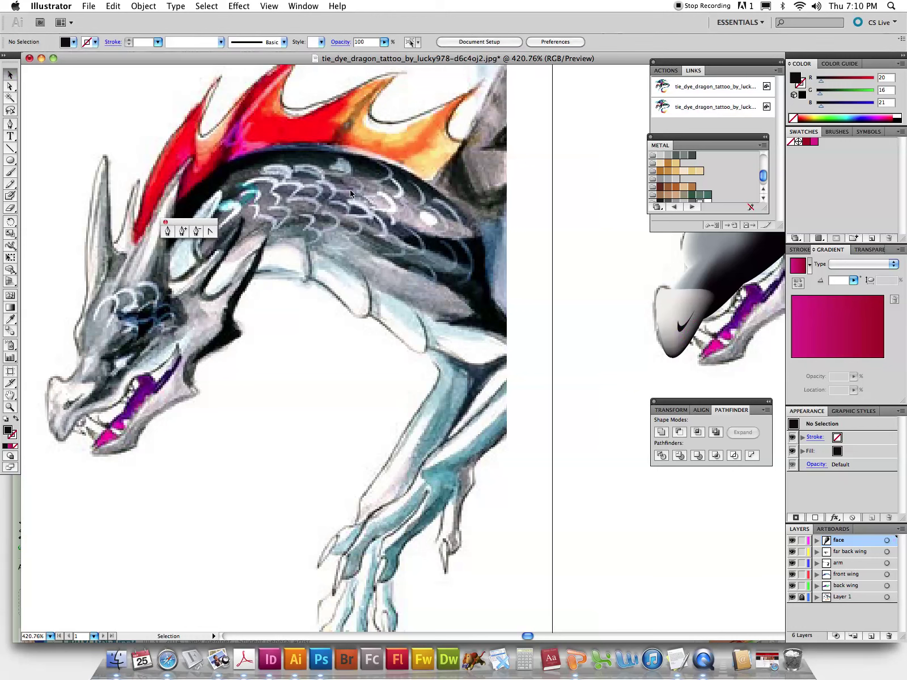
click(681, 328)
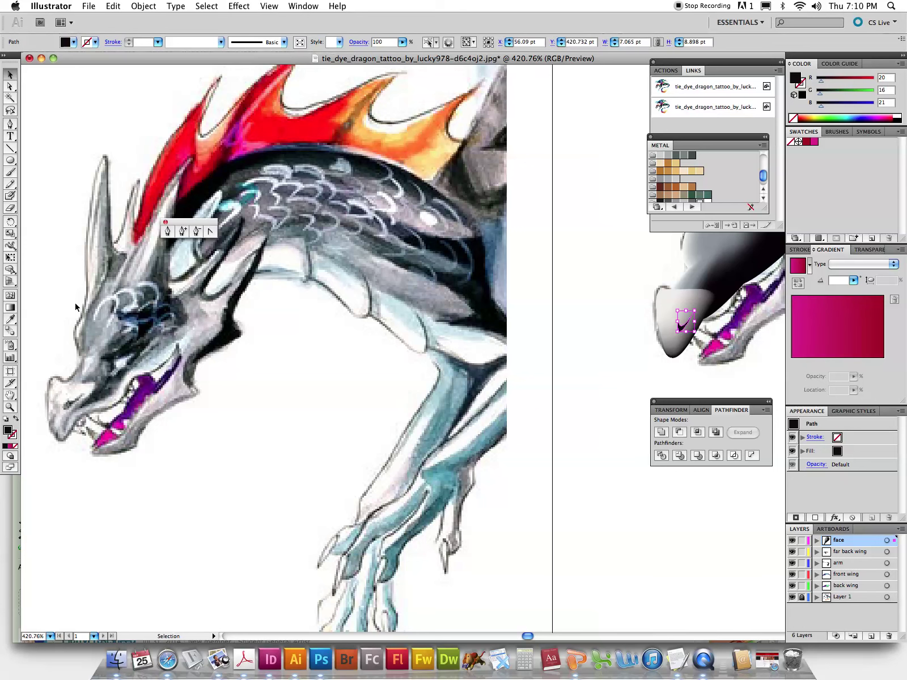
click(10, 321)
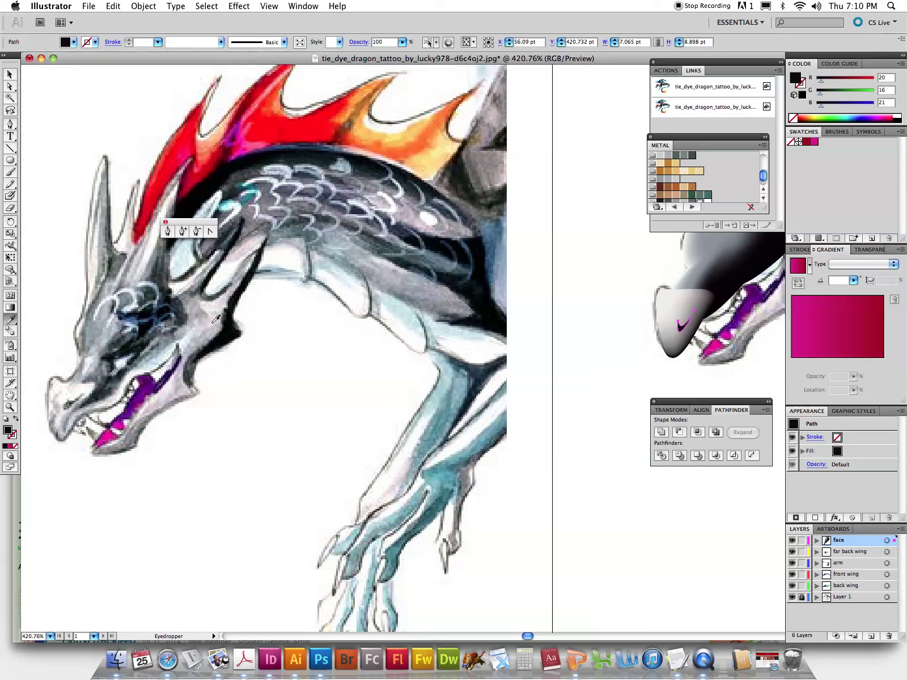
click(713, 267)
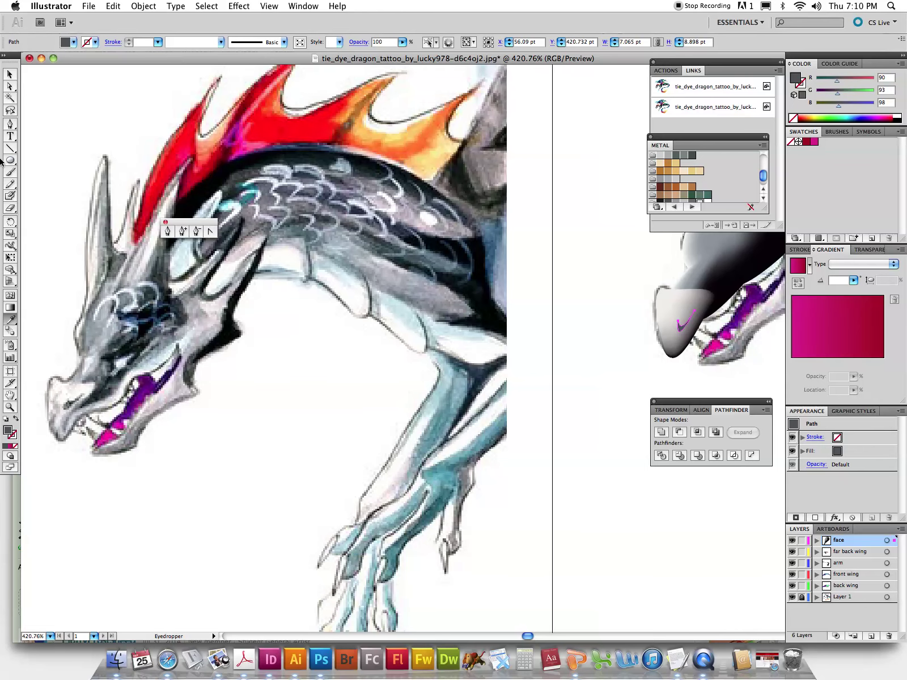
click(11, 75)
click(348, 226)
- Pen-draw a highlight shape along the upper snout and fill it with sampled light grey
drag(348, 226, 258, 257)
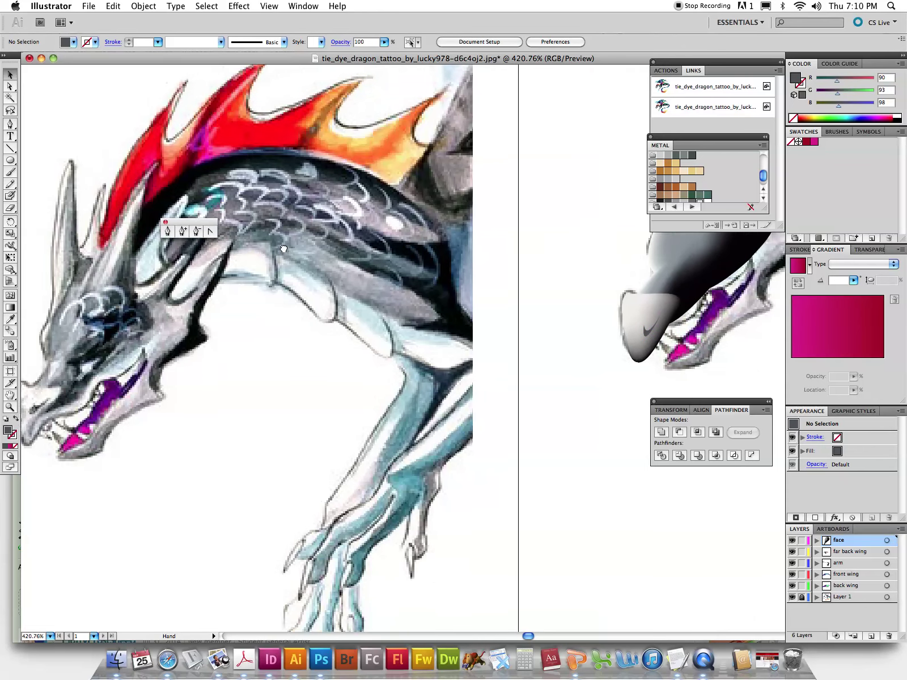
drag(380, 256, 397, 259)
key(p)
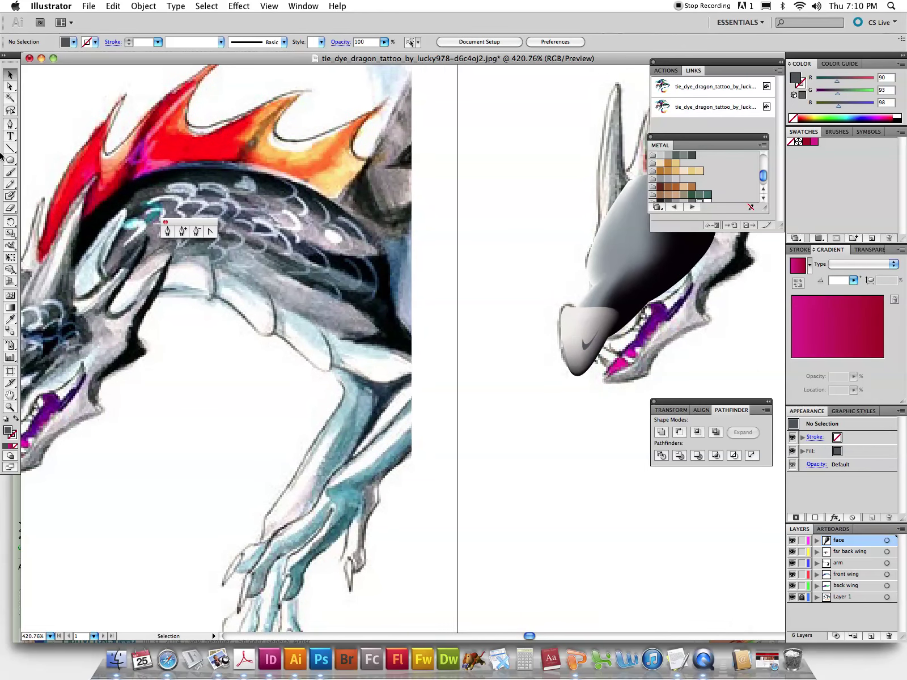
click(589, 295)
mouse_move(572, 326)
mouse_down()
mouse_move(577, 342)
mouse_move(607, 306)
mouse_move(553, 307)
mouse_up()
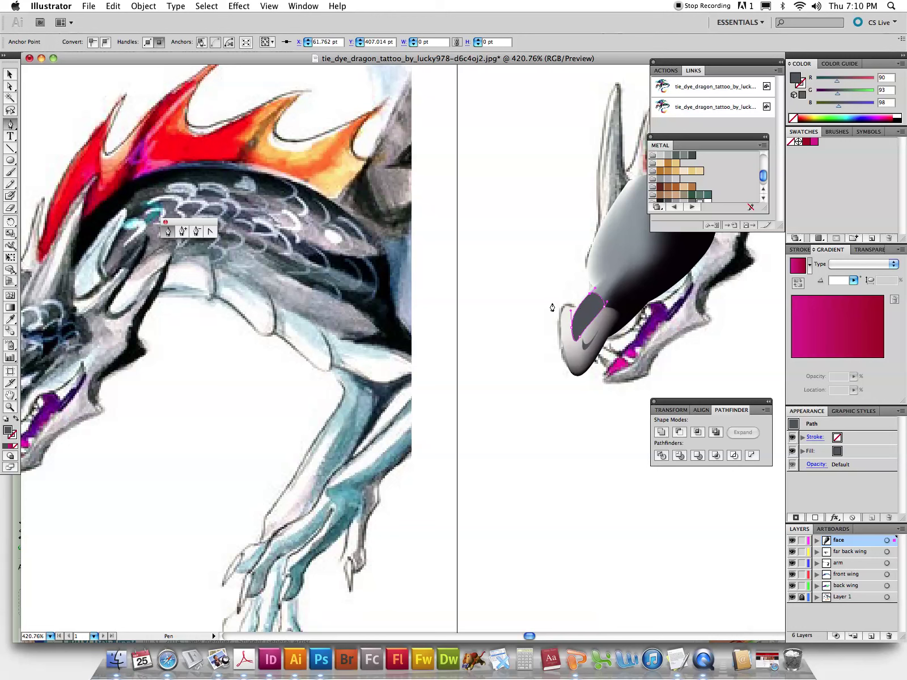
click(8, 320)
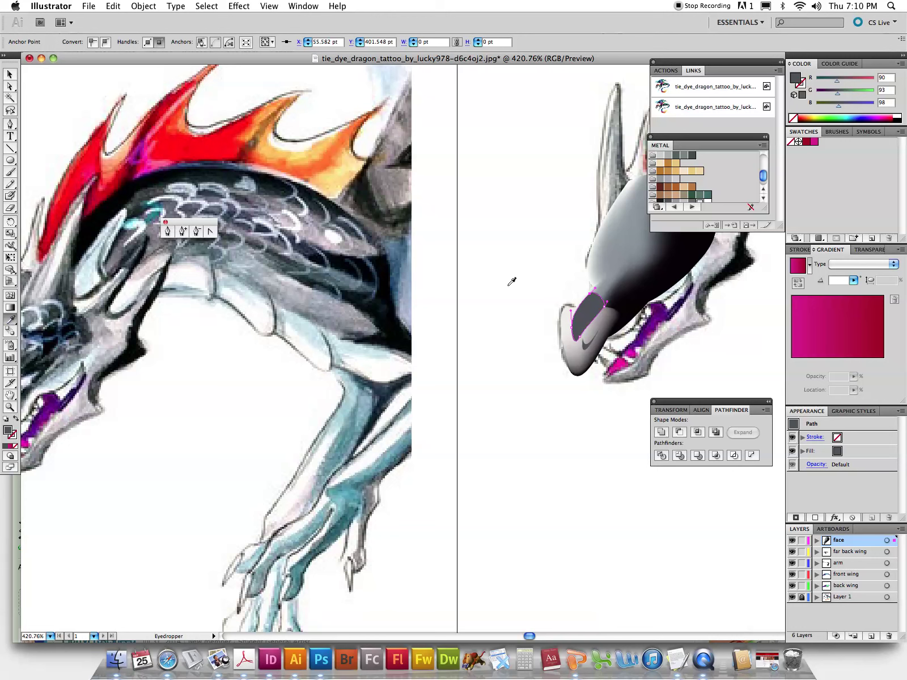
click(605, 278)
- Apply a 0.9-pixel Gaussian Blur to the snout highlight, deselect, and fit the artboard
key(v)
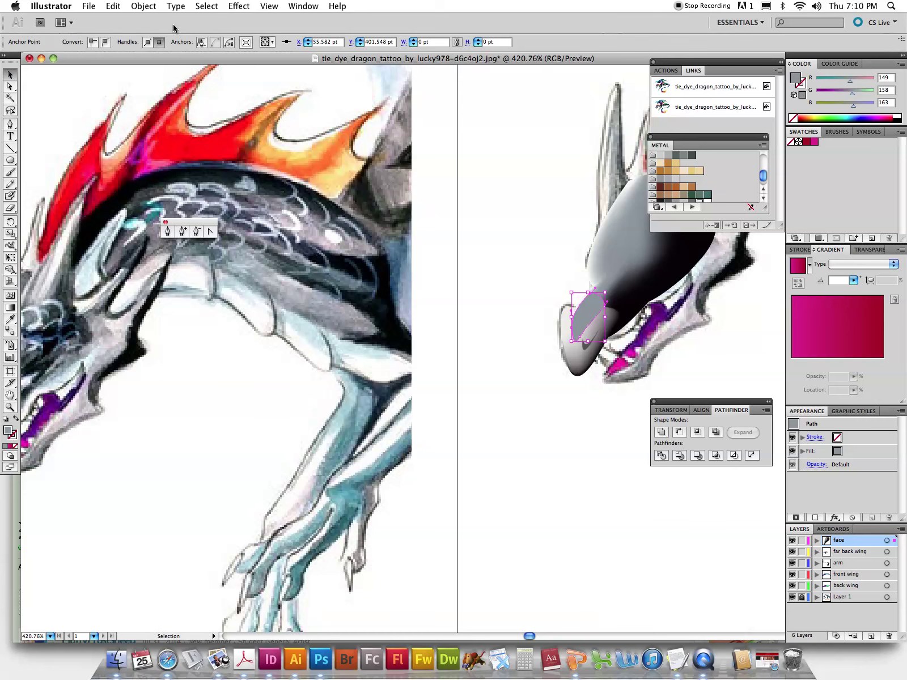
click(239, 8)
mouse_move(305, 237)
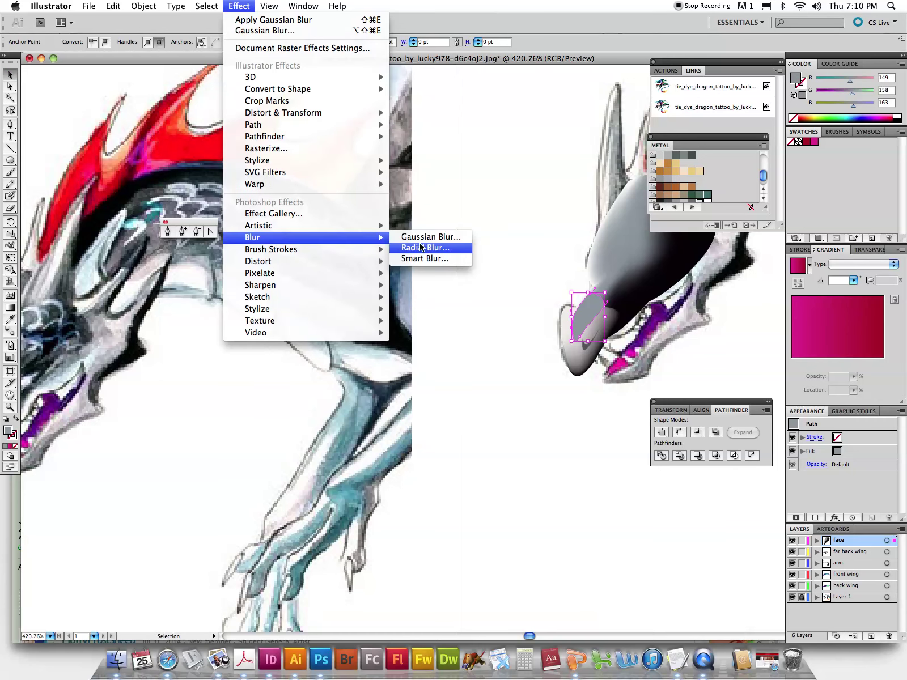
click(428, 237)
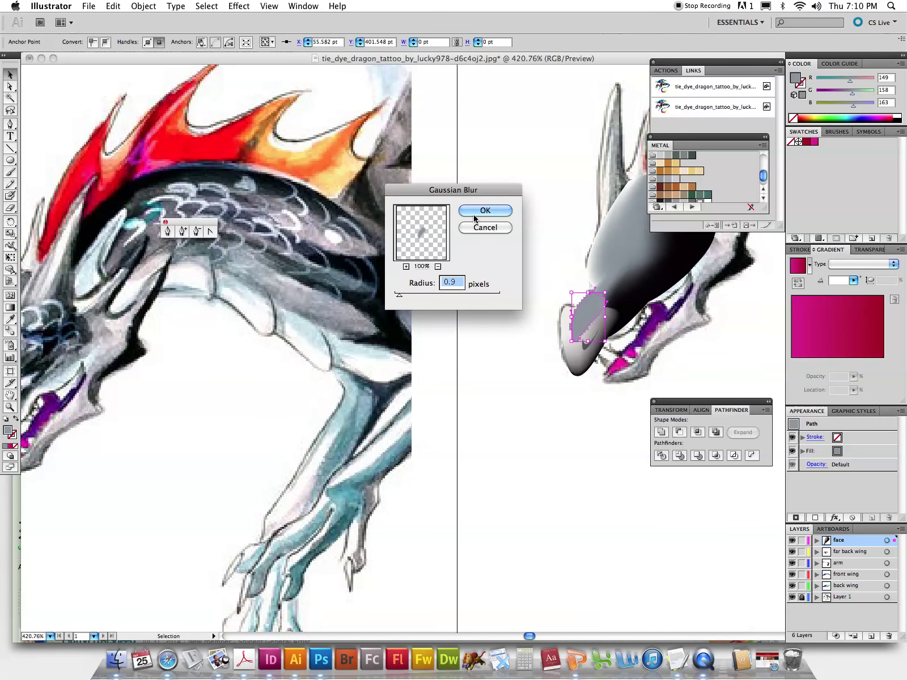
click(469, 213)
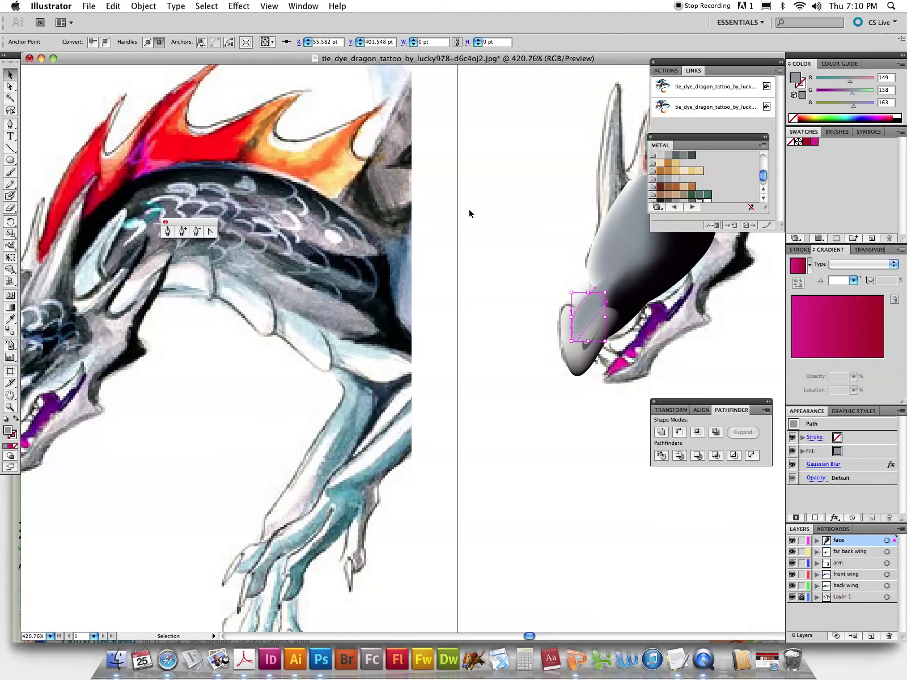
click(104, 94)
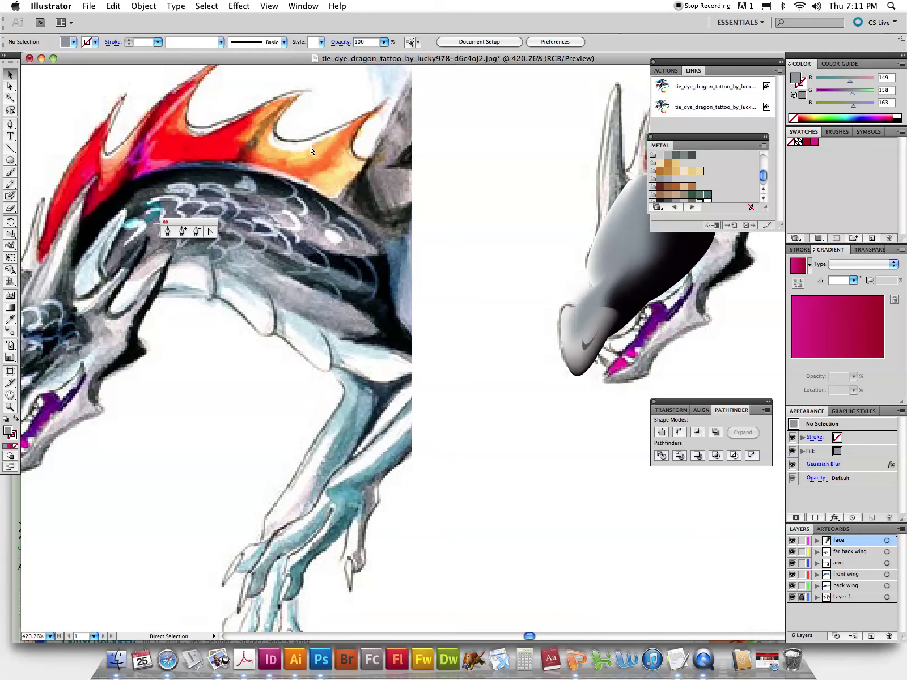
key(super+0)
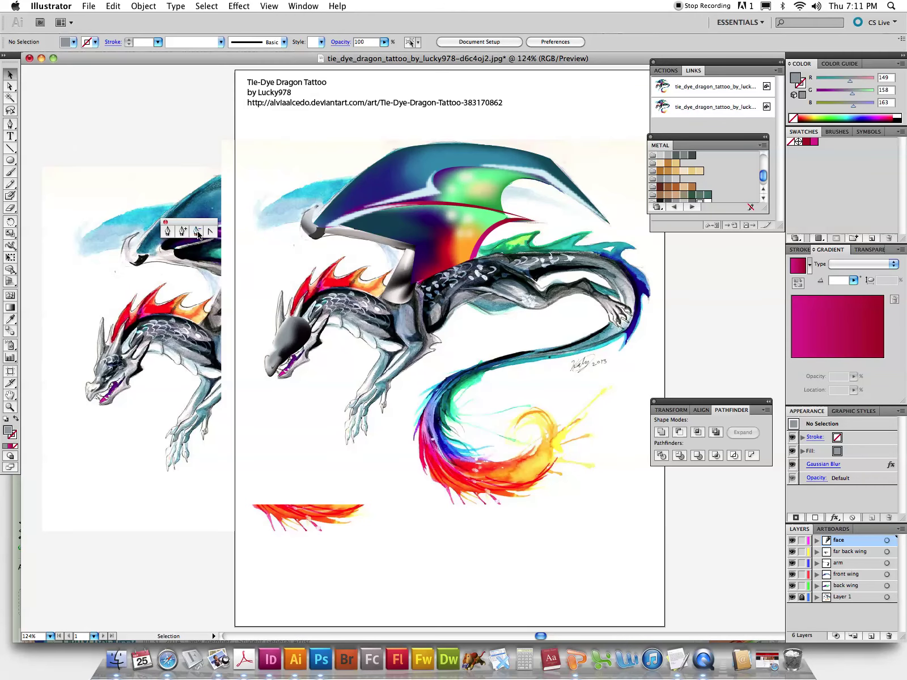
- Zoom into the head and draw a white triangular eye with a curved lower edge
click(6, 407)
drag(248, 324, 321, 393)
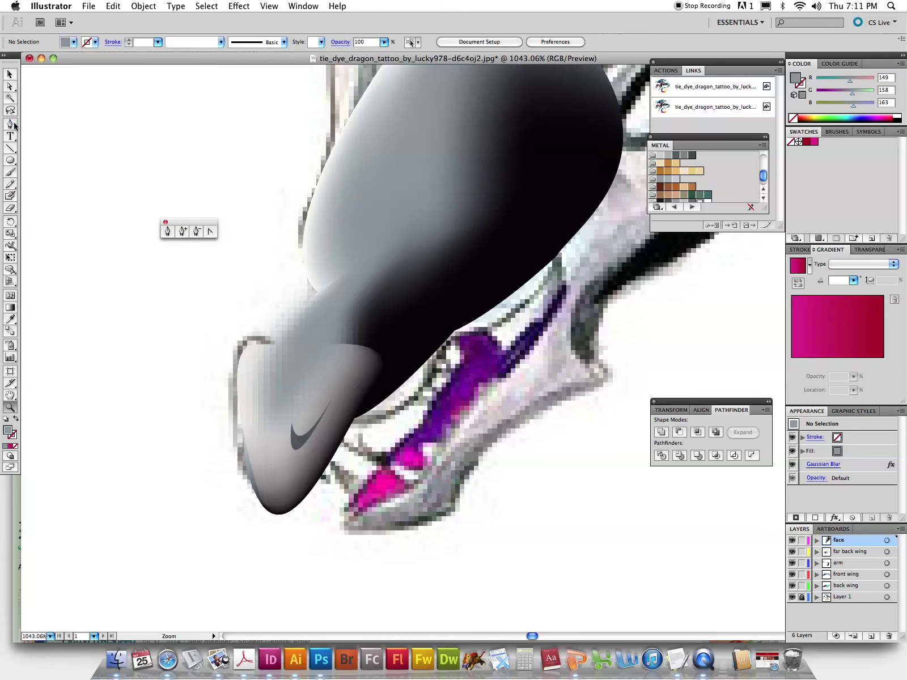
click(10, 124)
click(432, 255)
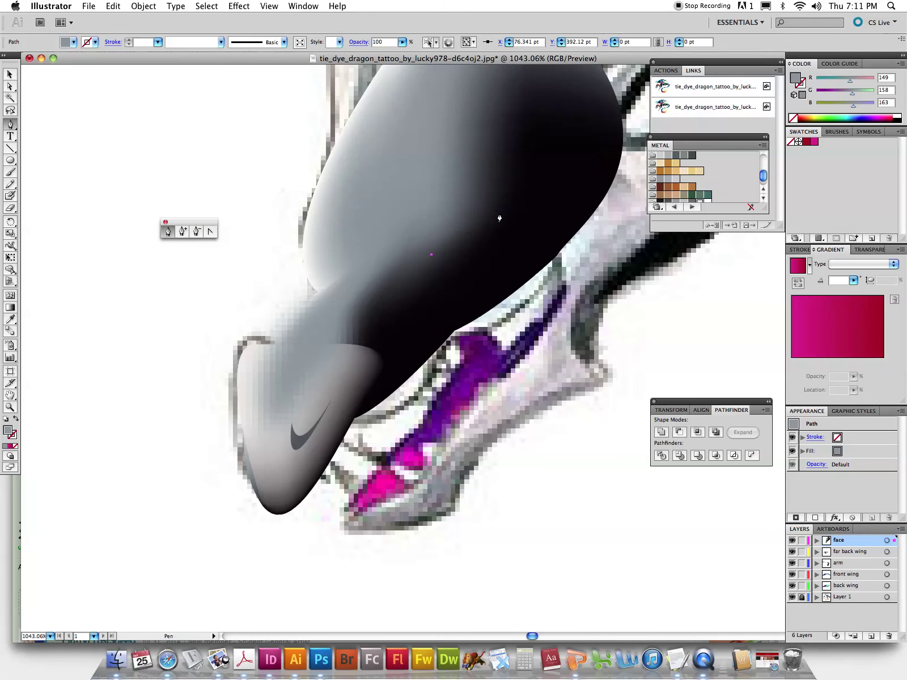
click(498, 212)
click(473, 272)
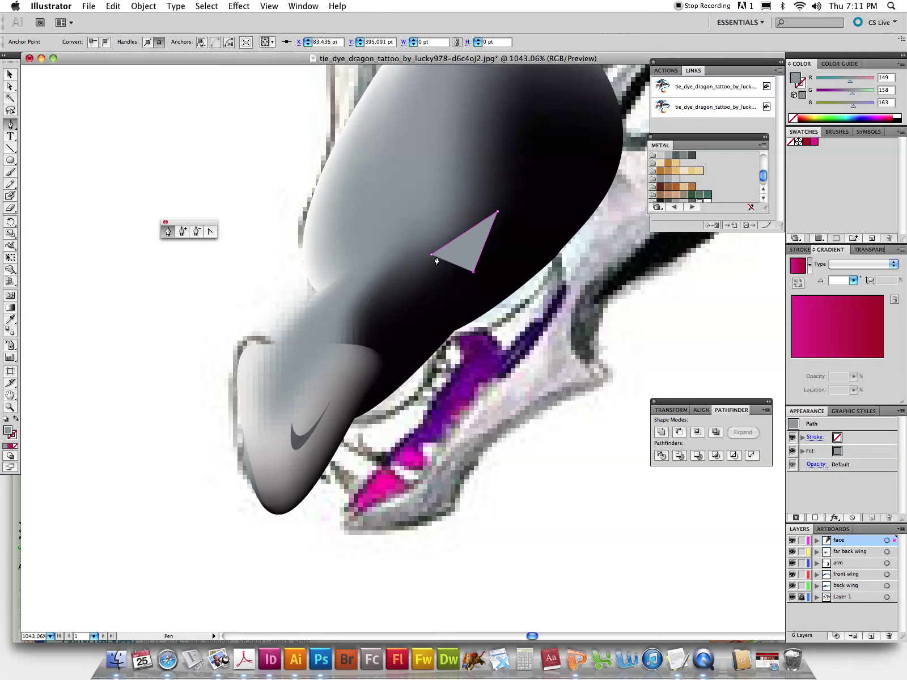
drag(432, 255, 420, 220)
click(10, 319)
click(81, 239)
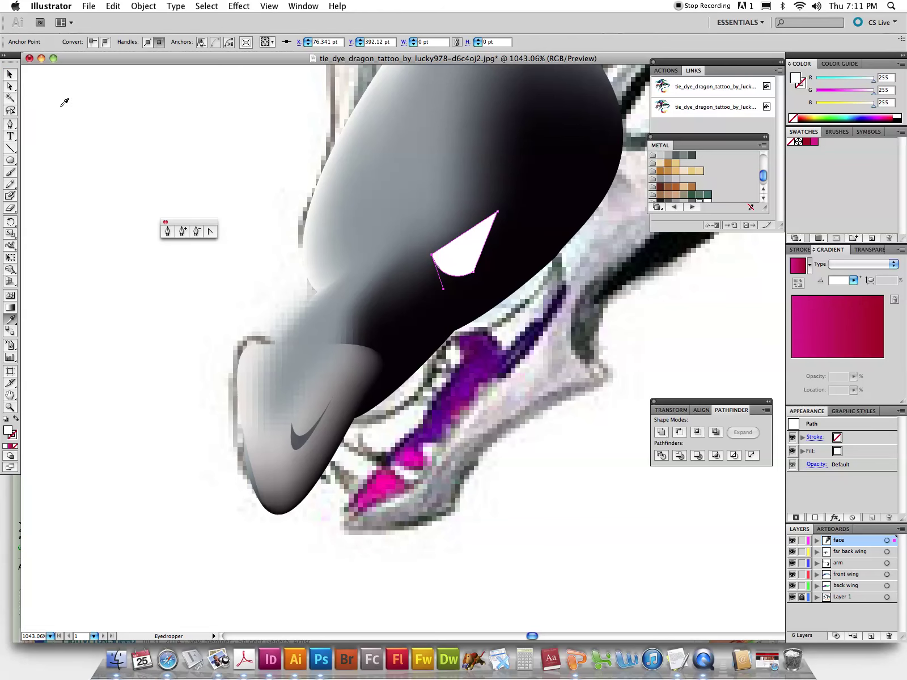
click(8, 74)
click(99, 134)
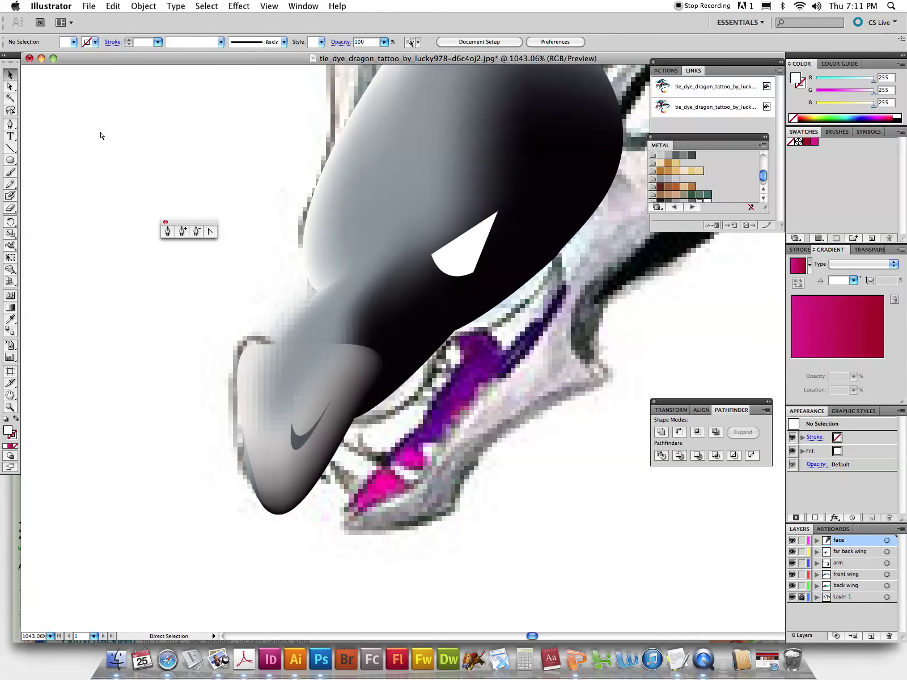
key(ctrl+0)
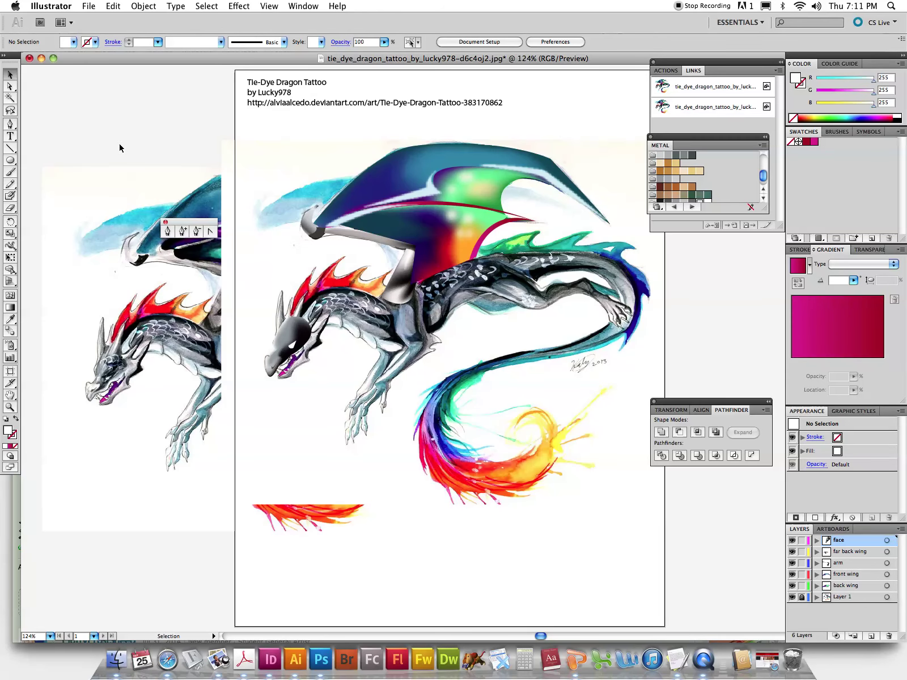
- Hide Layer 1's reference painting, then bring QuickTime Player to the front
click(792, 598)
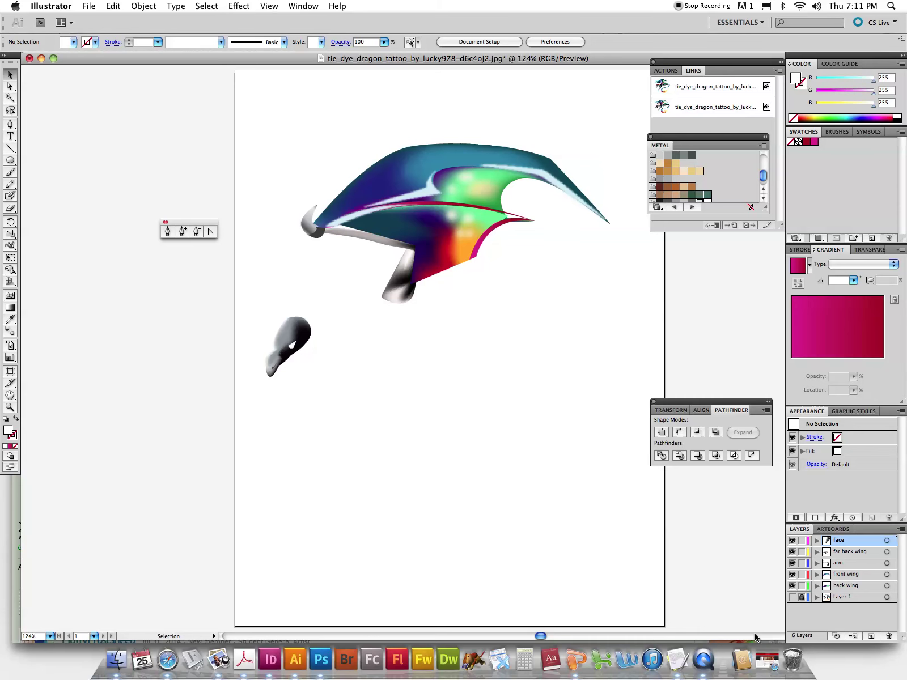
click(700, 657)
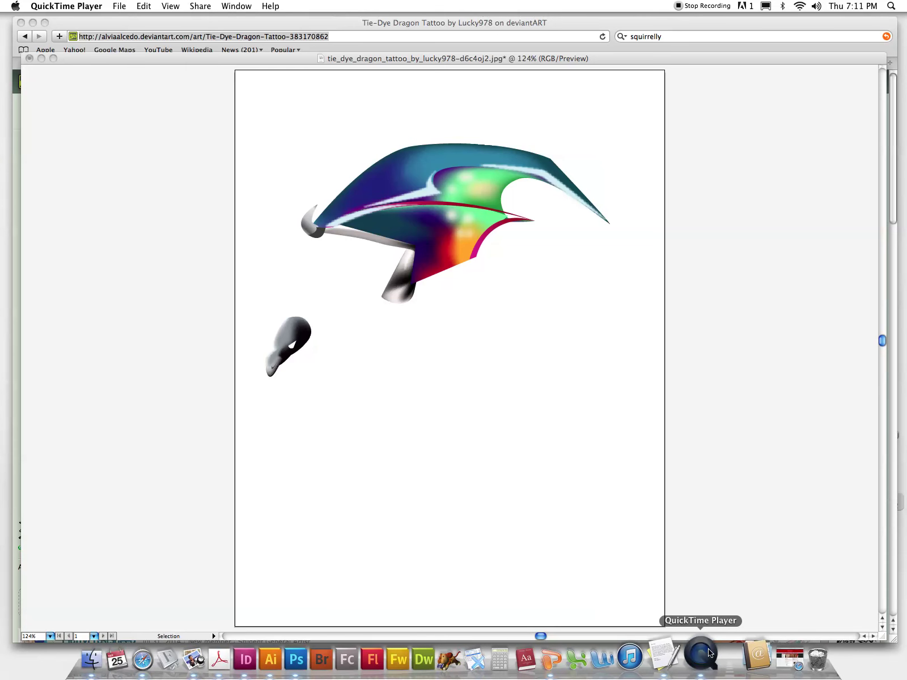
click(43, 59)
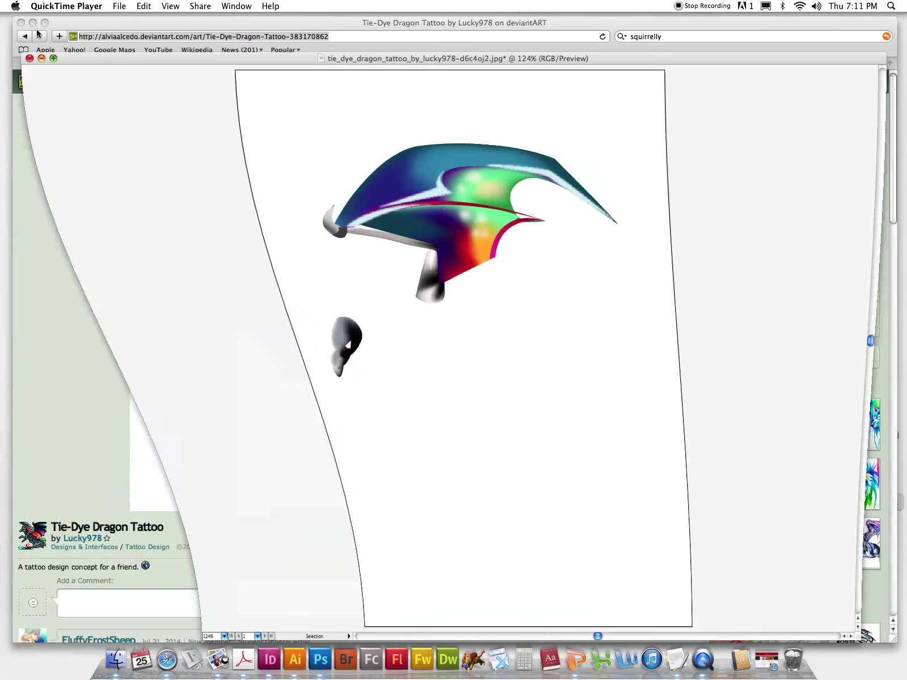
click(33, 22)
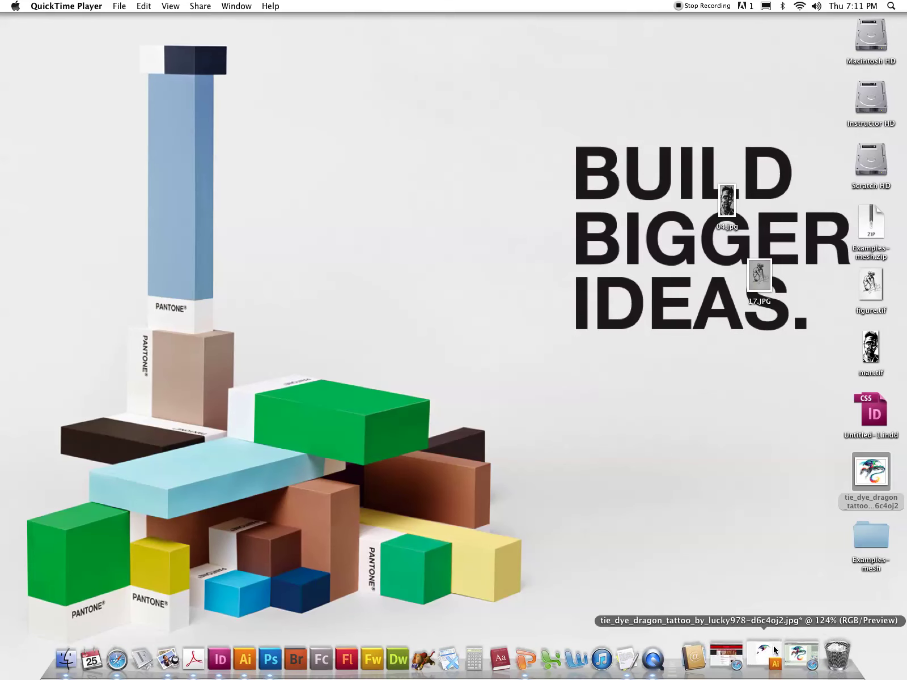
click(797, 653)
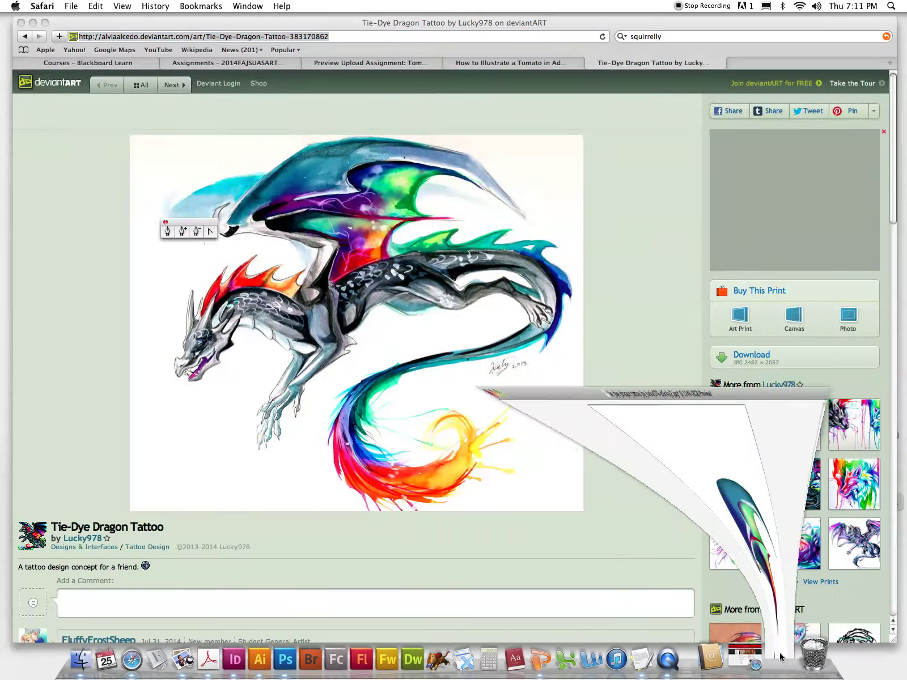
click(780, 655)
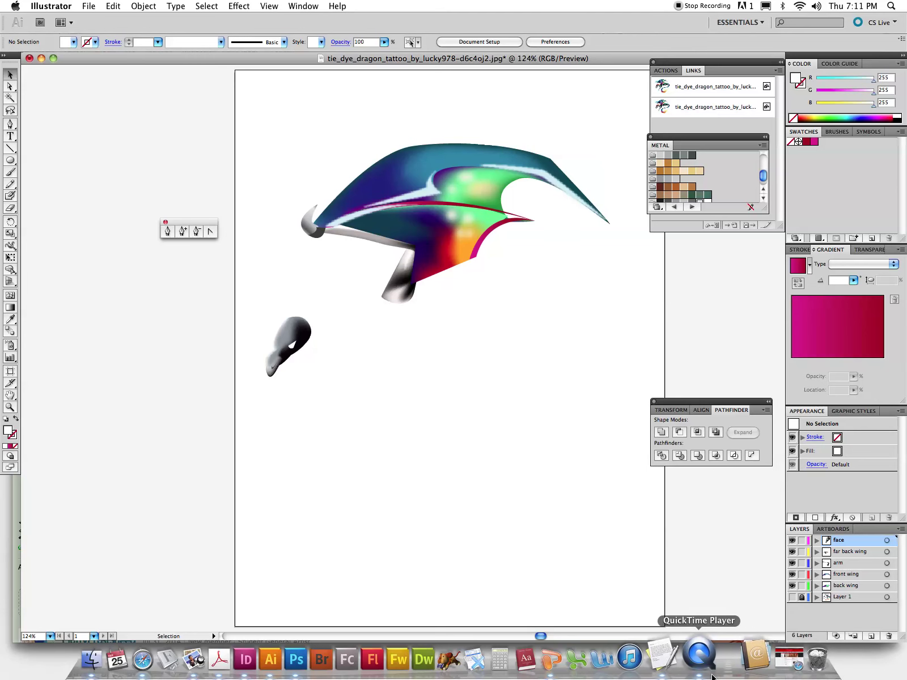
click(708, 674)
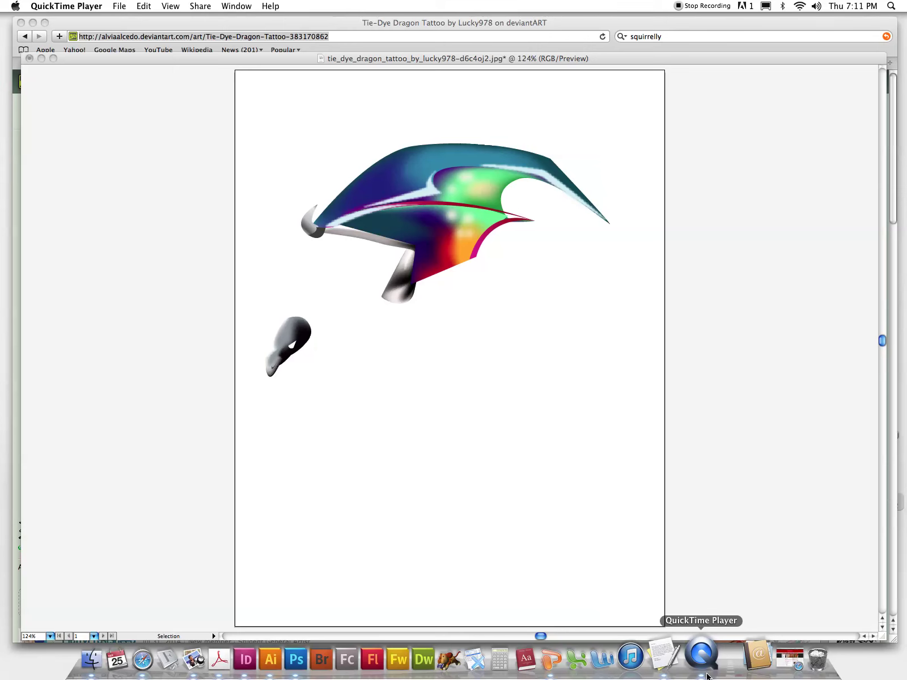